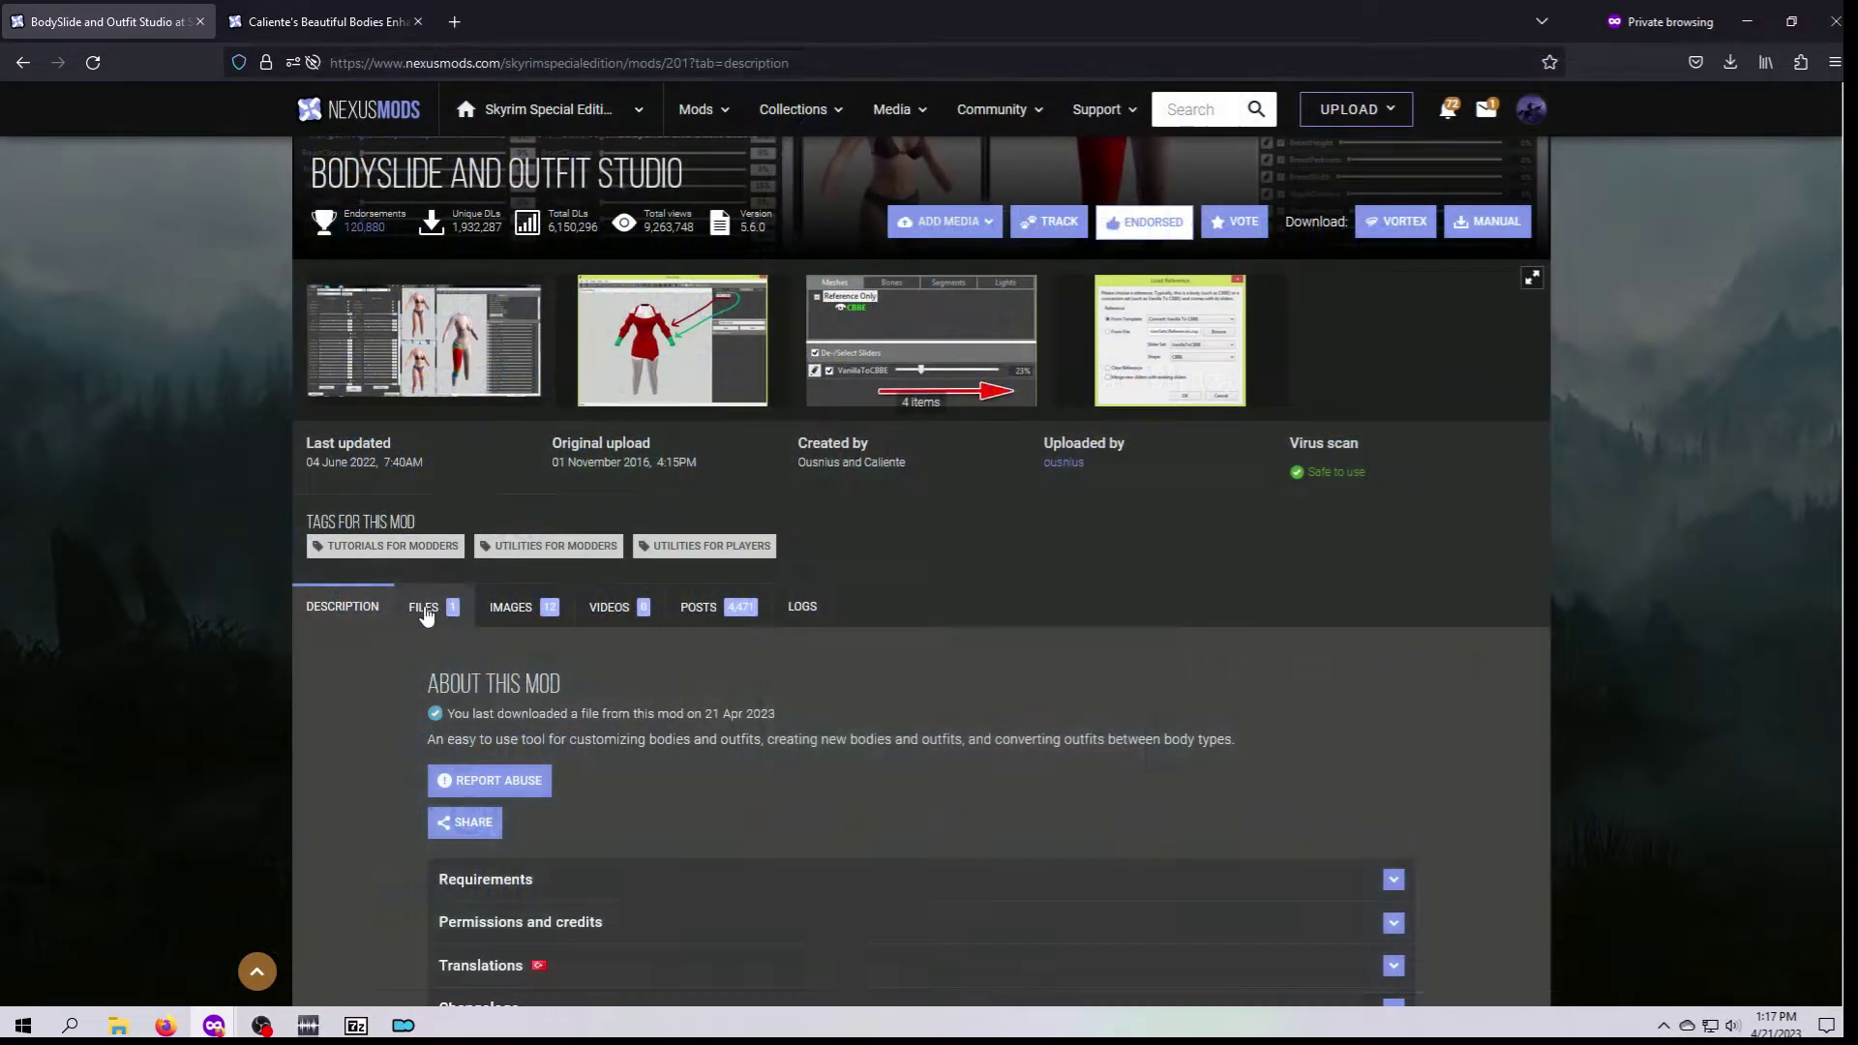
# Show the downloadable files of the BodySlide and Outfit Studio mod, down to the v5.6.0 main file
pyautogui.click(423, 606)
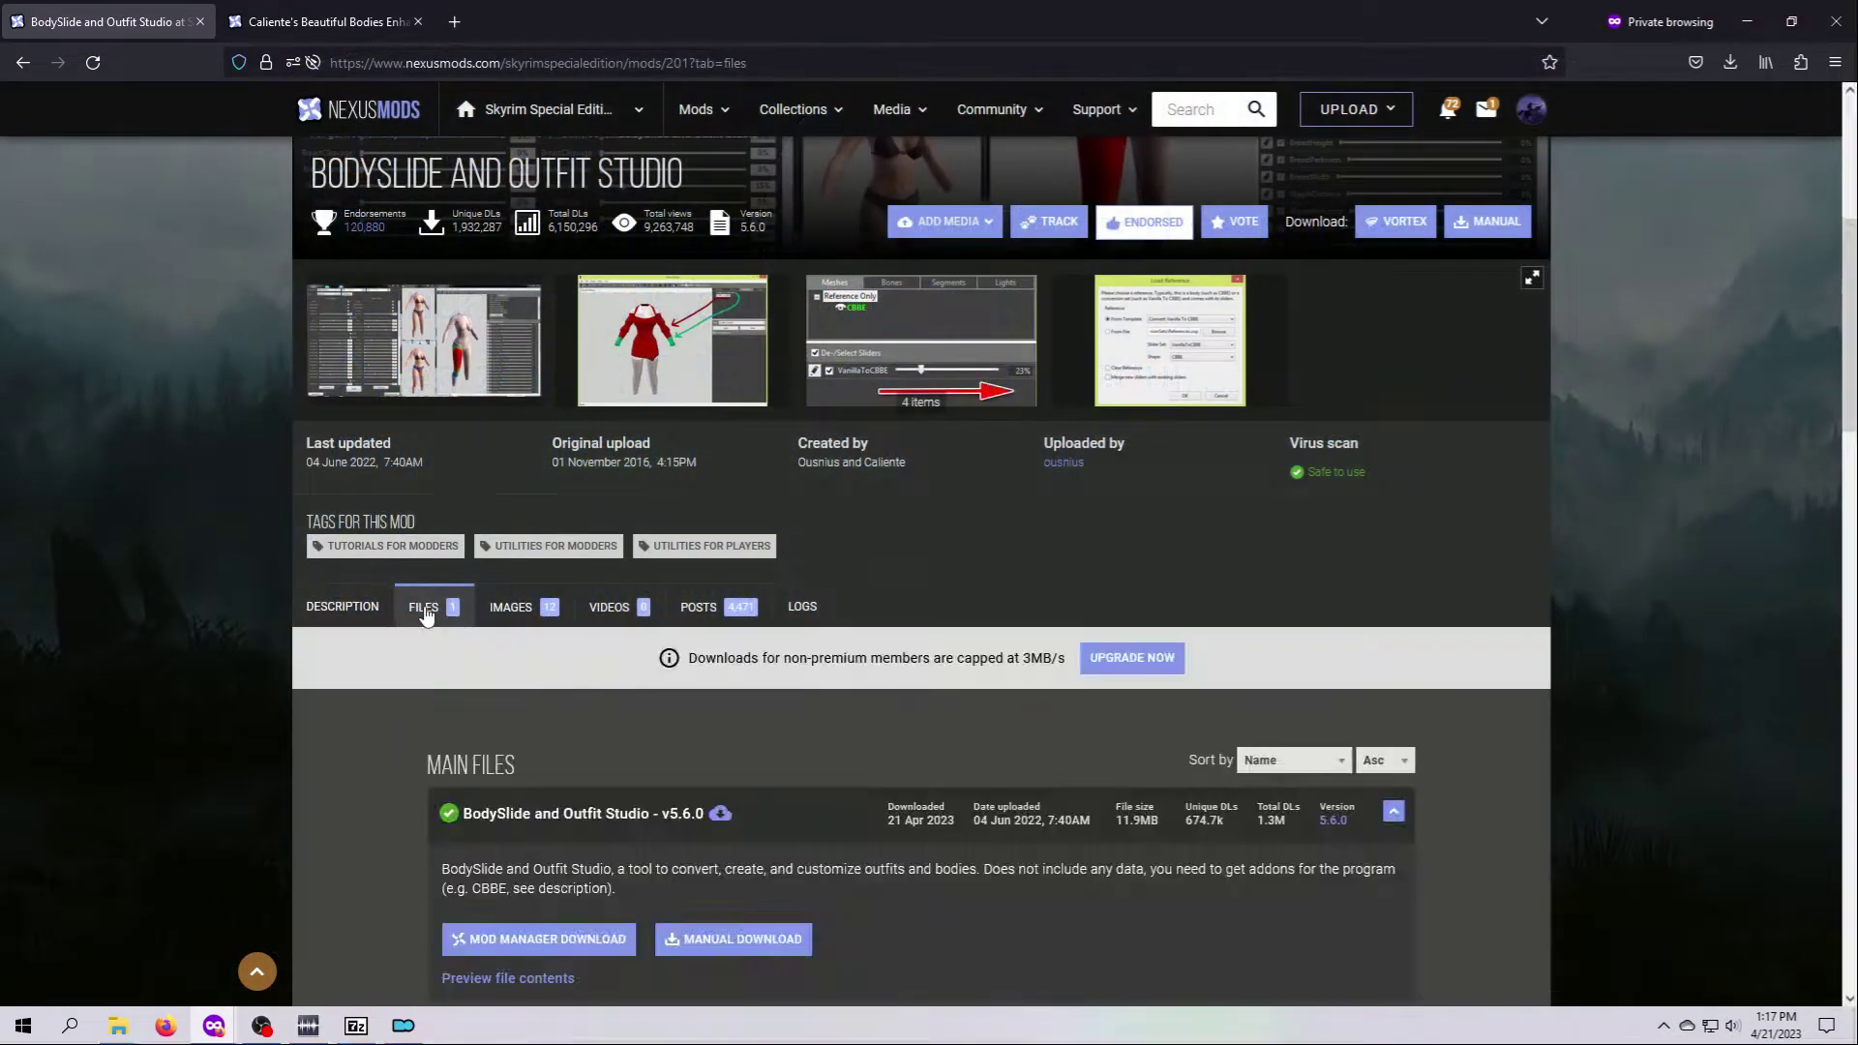
pyautogui.scroll(-2, 515, 792)
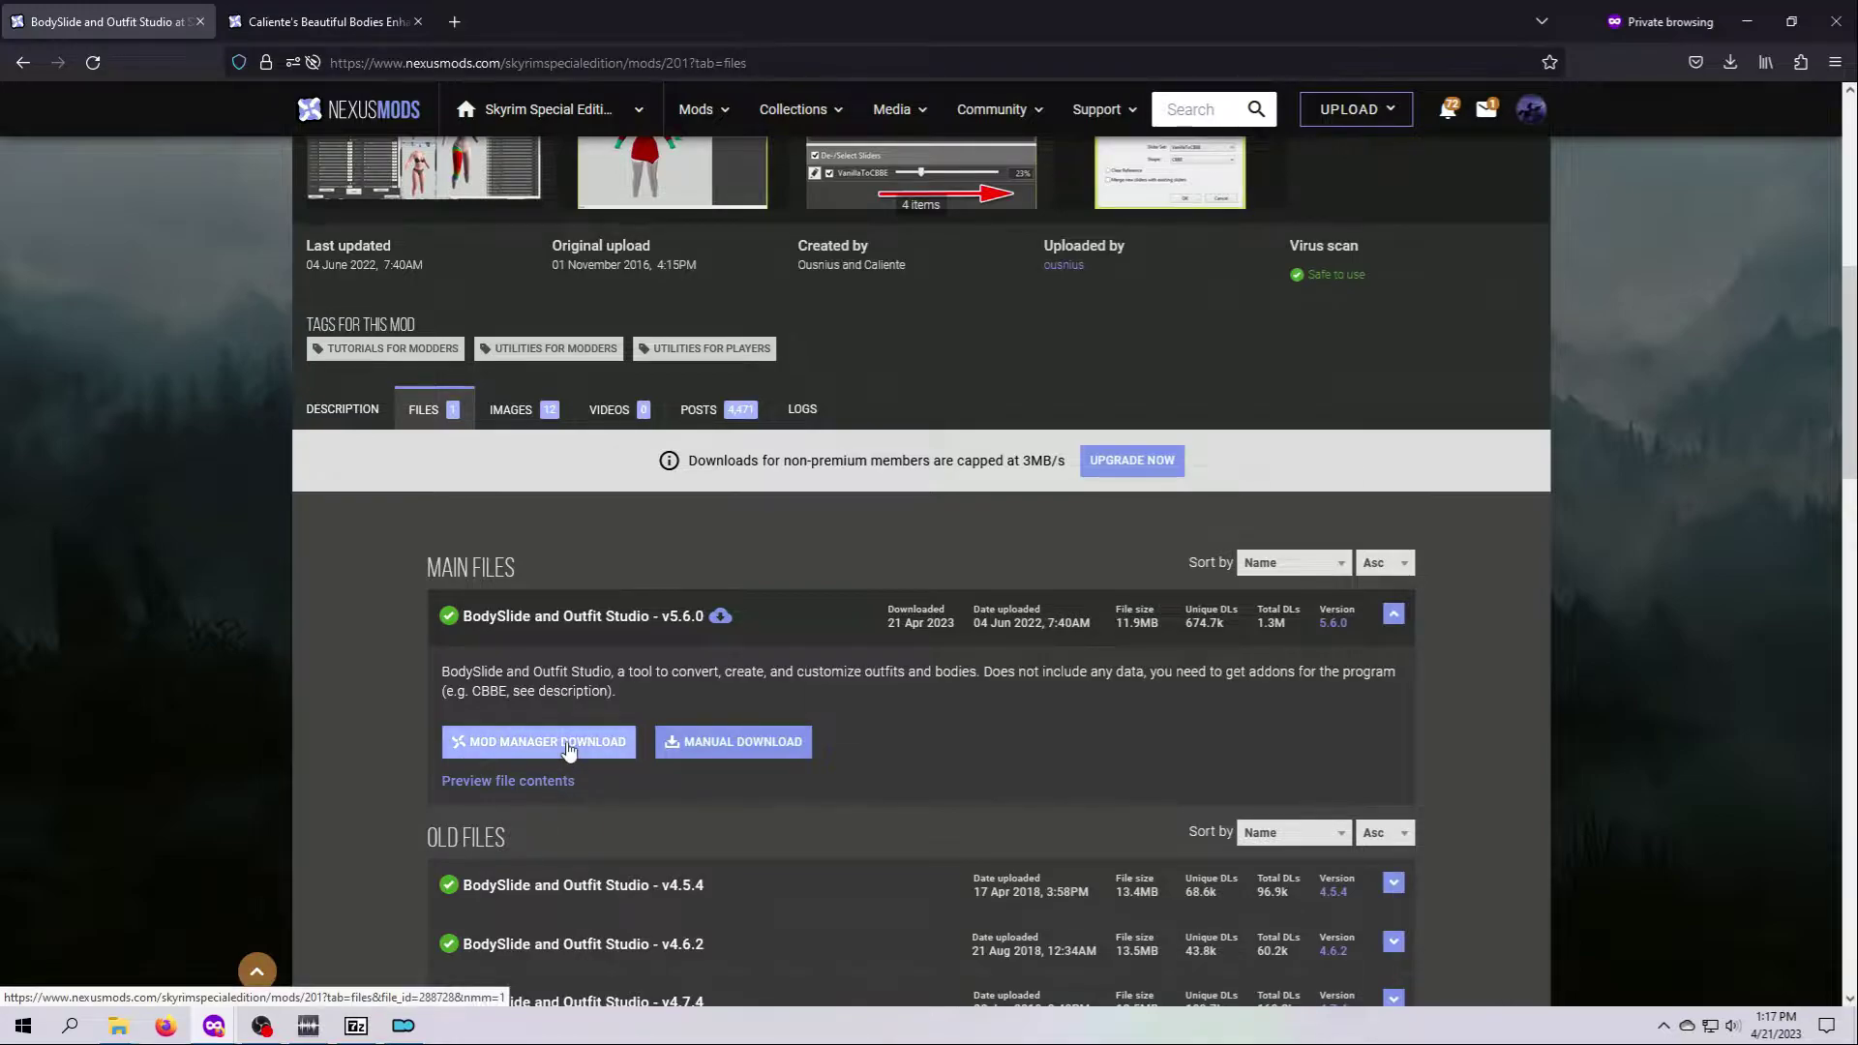
# Switch to Mod Organizer, show the downloads list and select the installed BodySlide and Outfit Studio v5.6.0 mod
pyautogui.click(403, 1025)
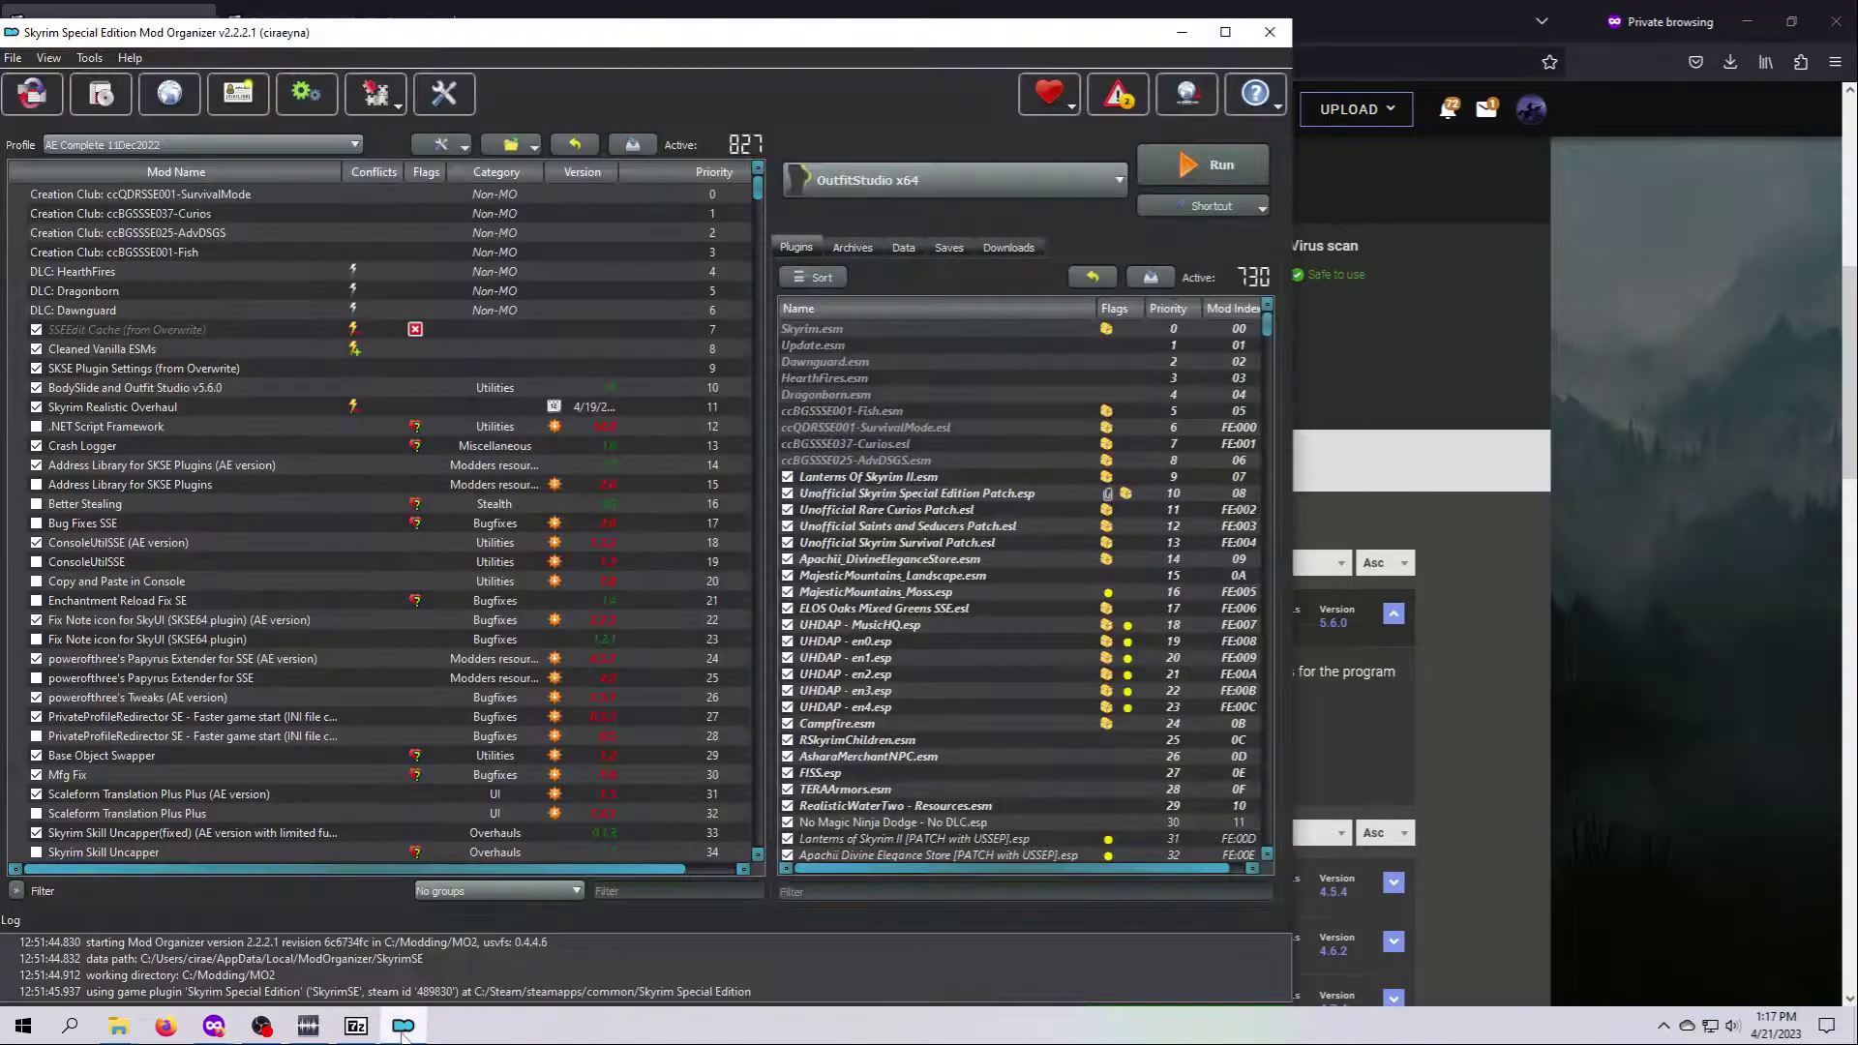
pyautogui.click(1009, 246)
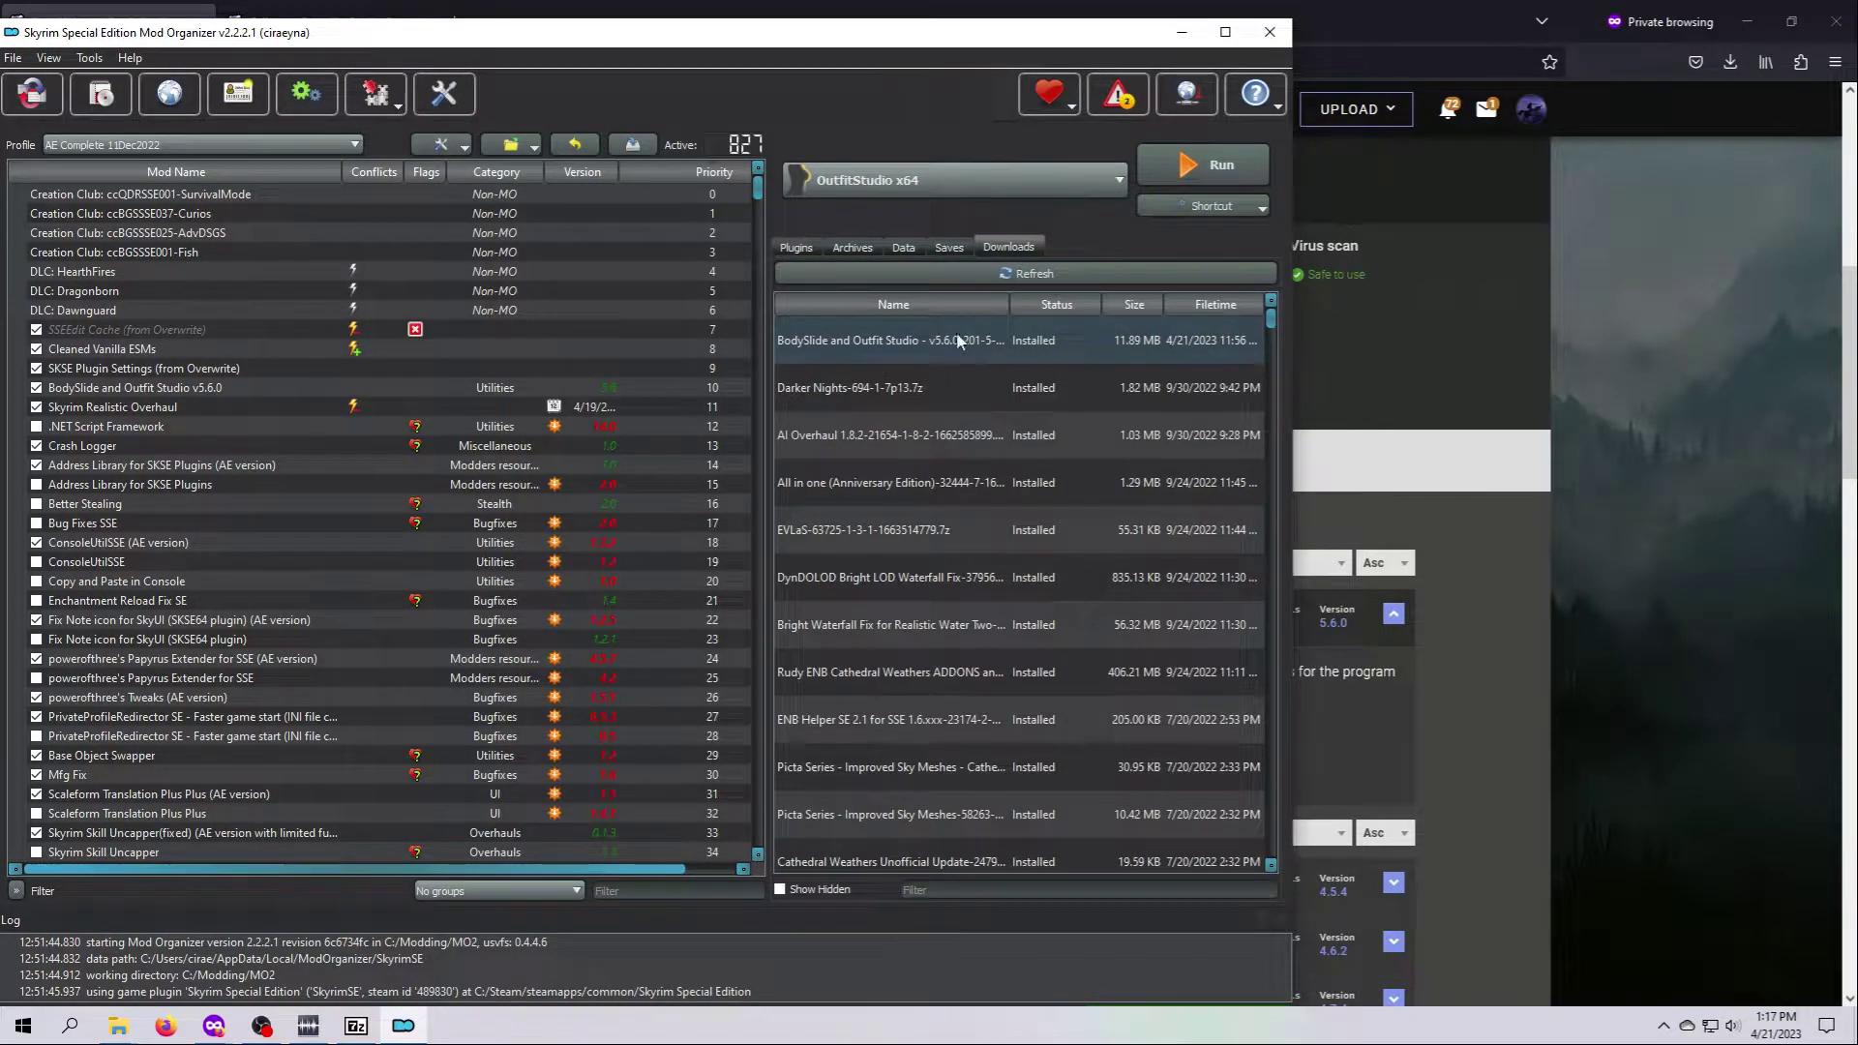
pyautogui.click(194, 386)
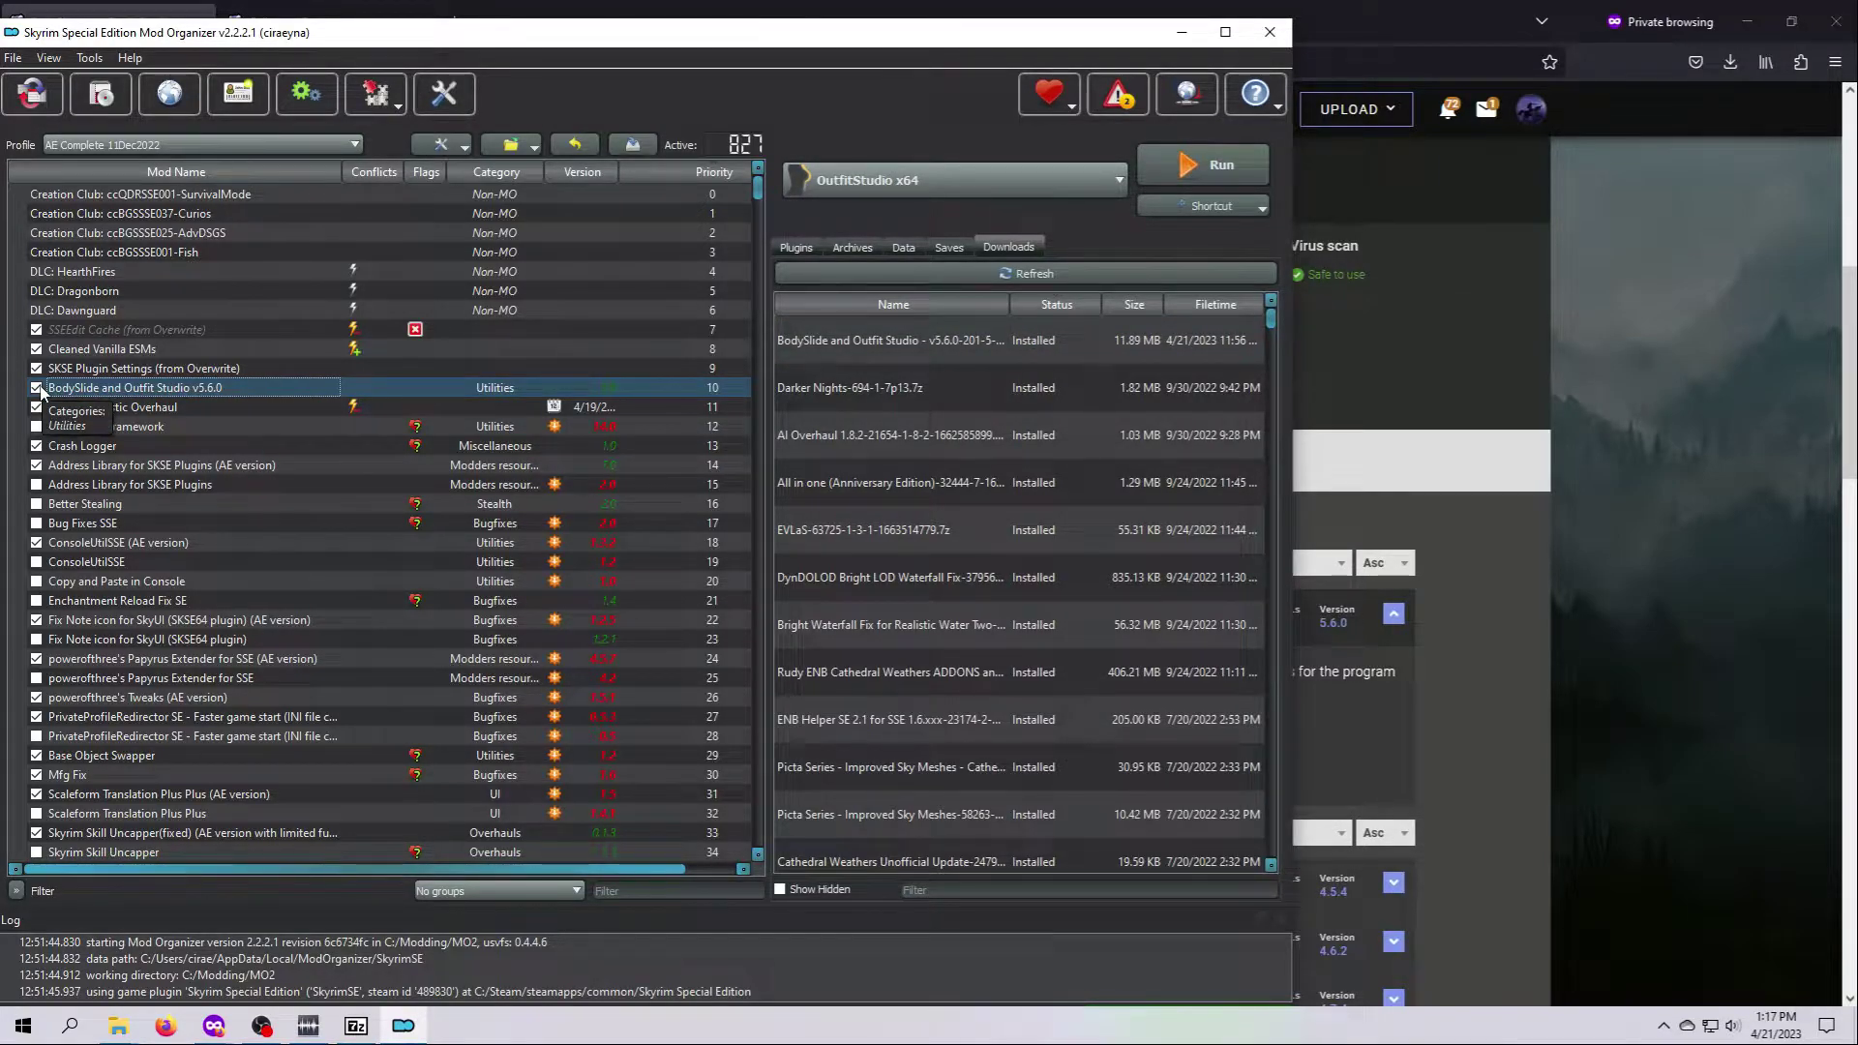
# Show the downloadable files of the Caliente's Beautiful Bodies Enhancer mod in the browser
pyautogui.click(436, 652)
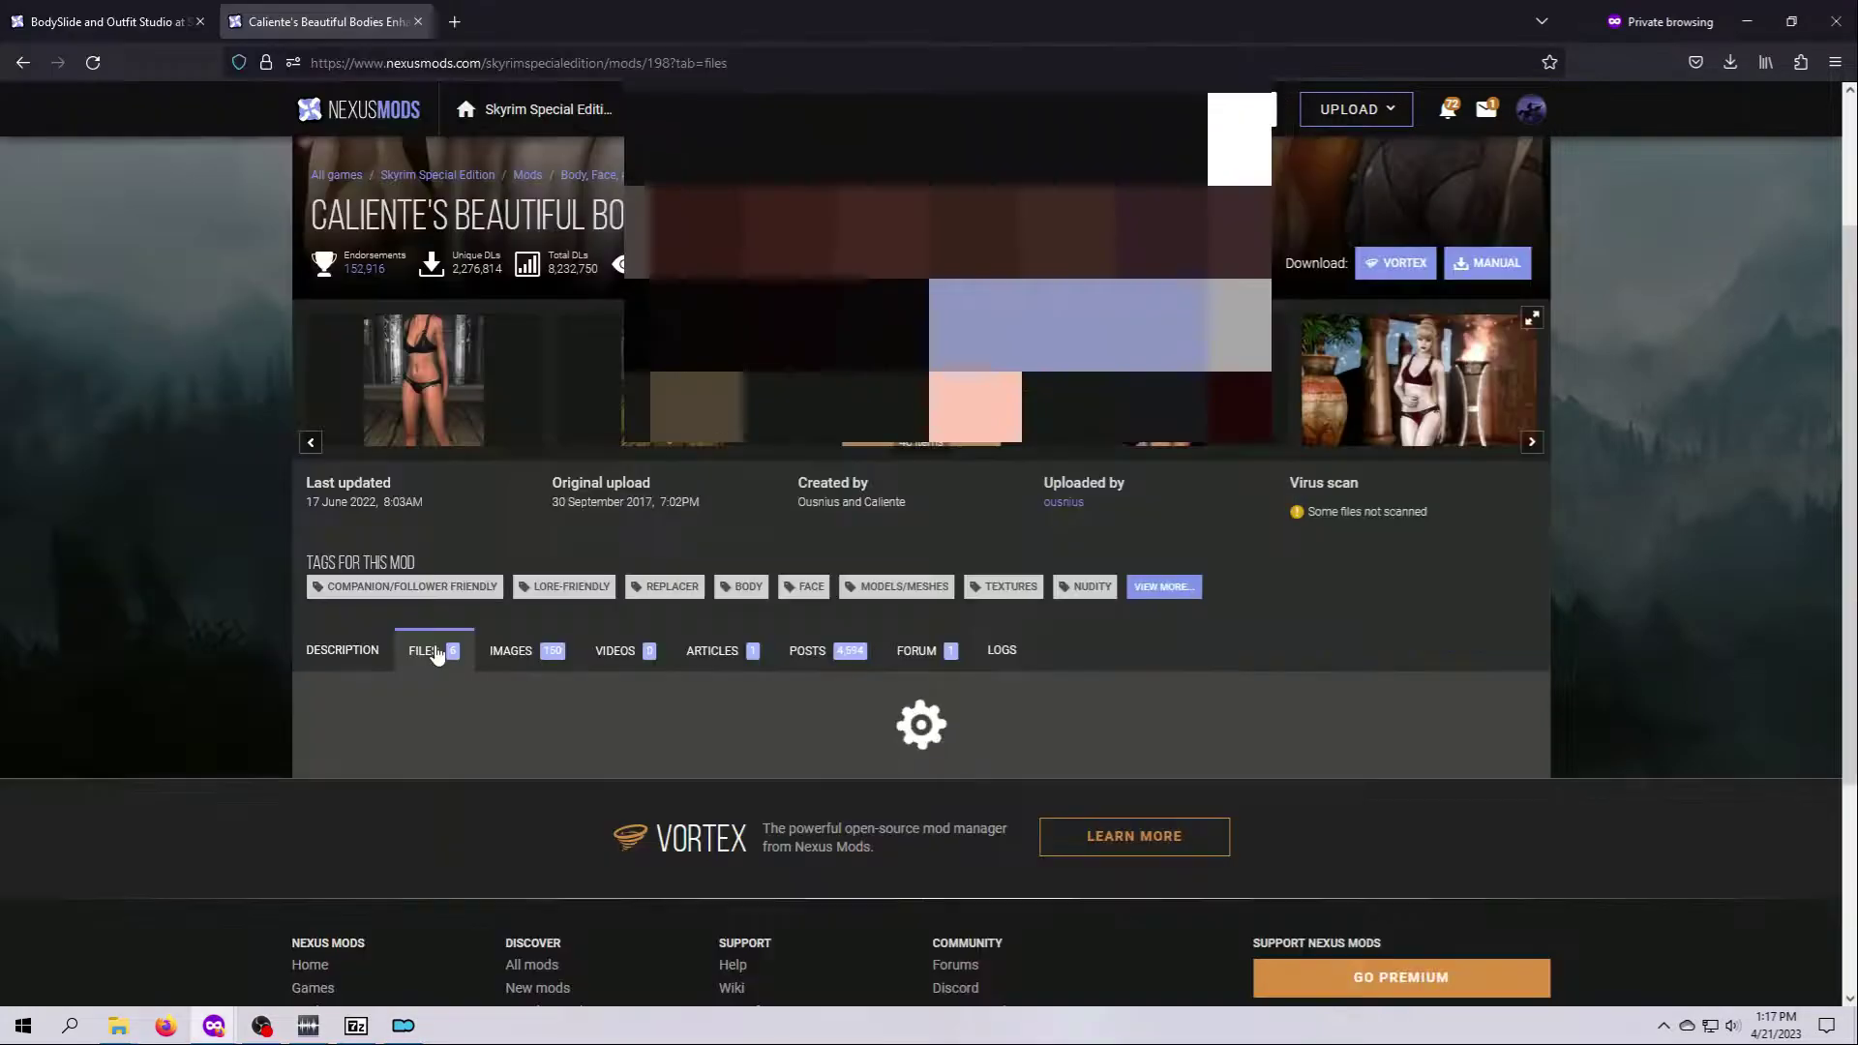
pyautogui.scroll(-3, 510, 668)
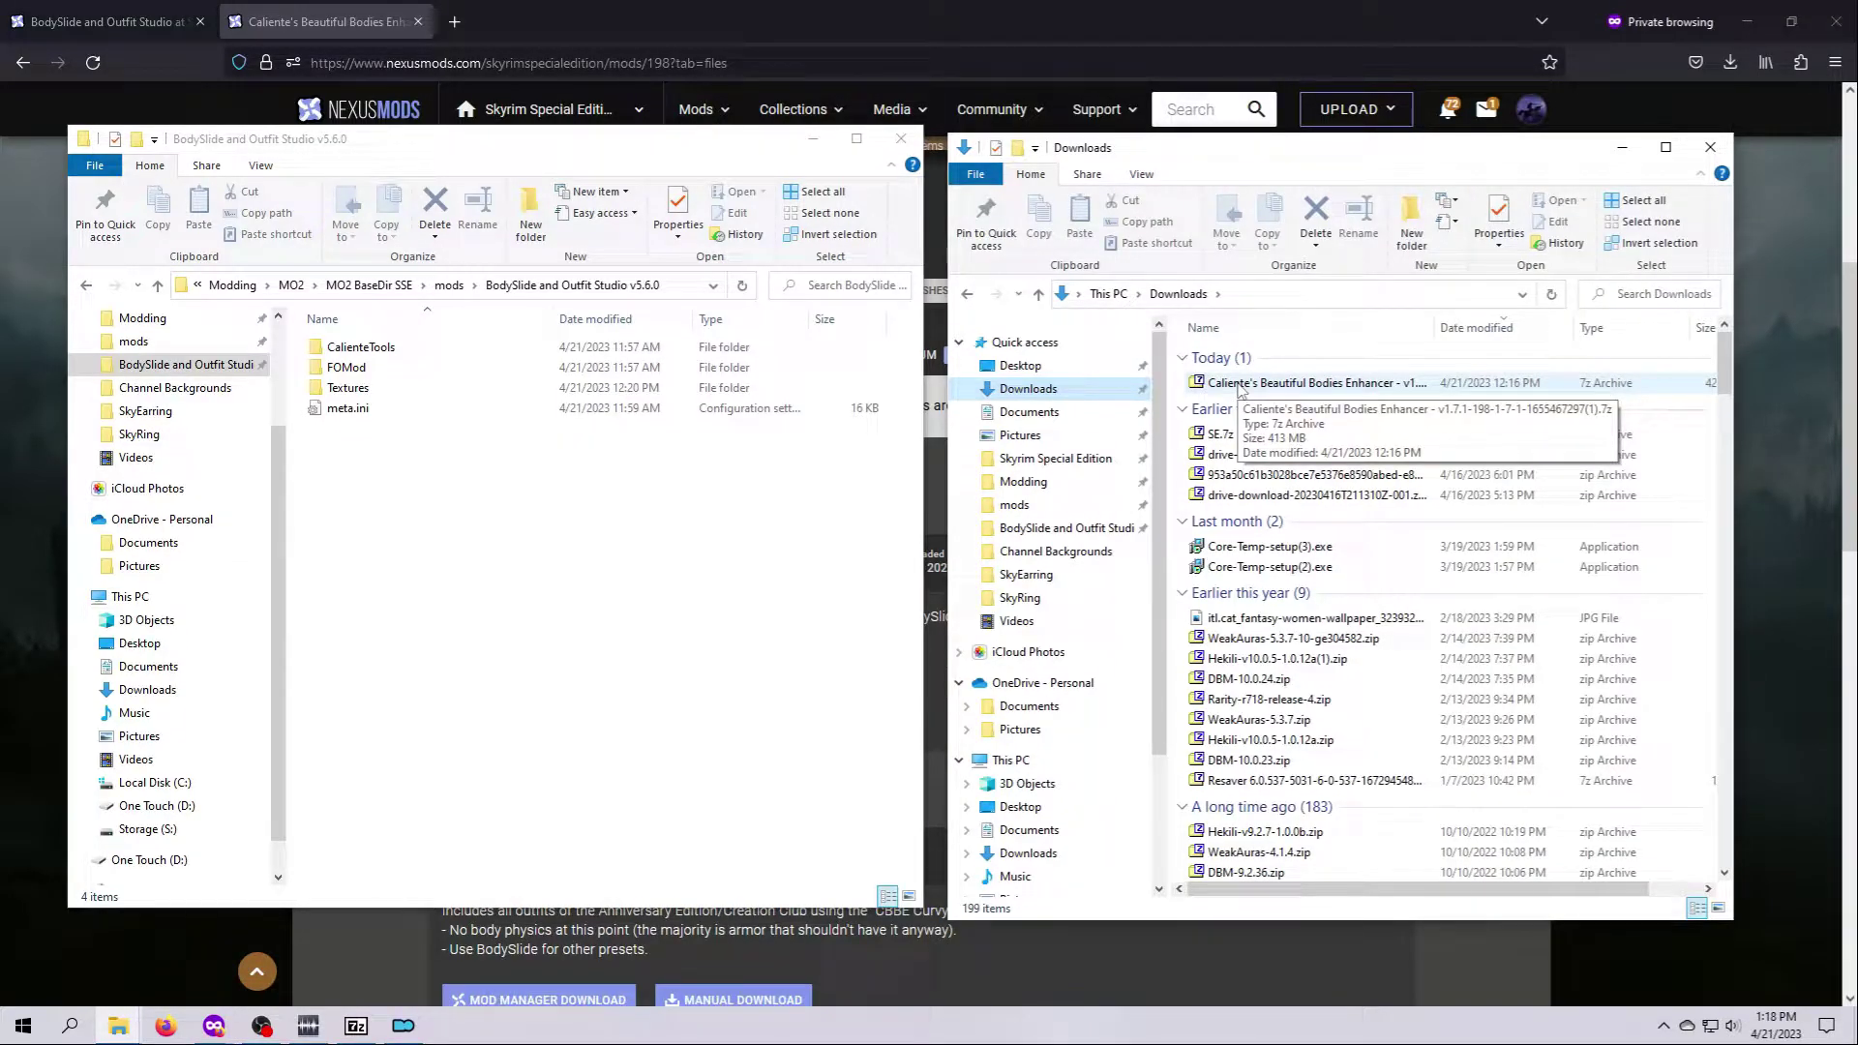
# Copy the CalienteTools folder from 00 Required (Slim) in the downloaded Caliente's Beautiful Bodies Enhancer archive into the BodySlide and Outfit Studio v5.6.0 folder
pyautogui.doubleClick(1240, 385)
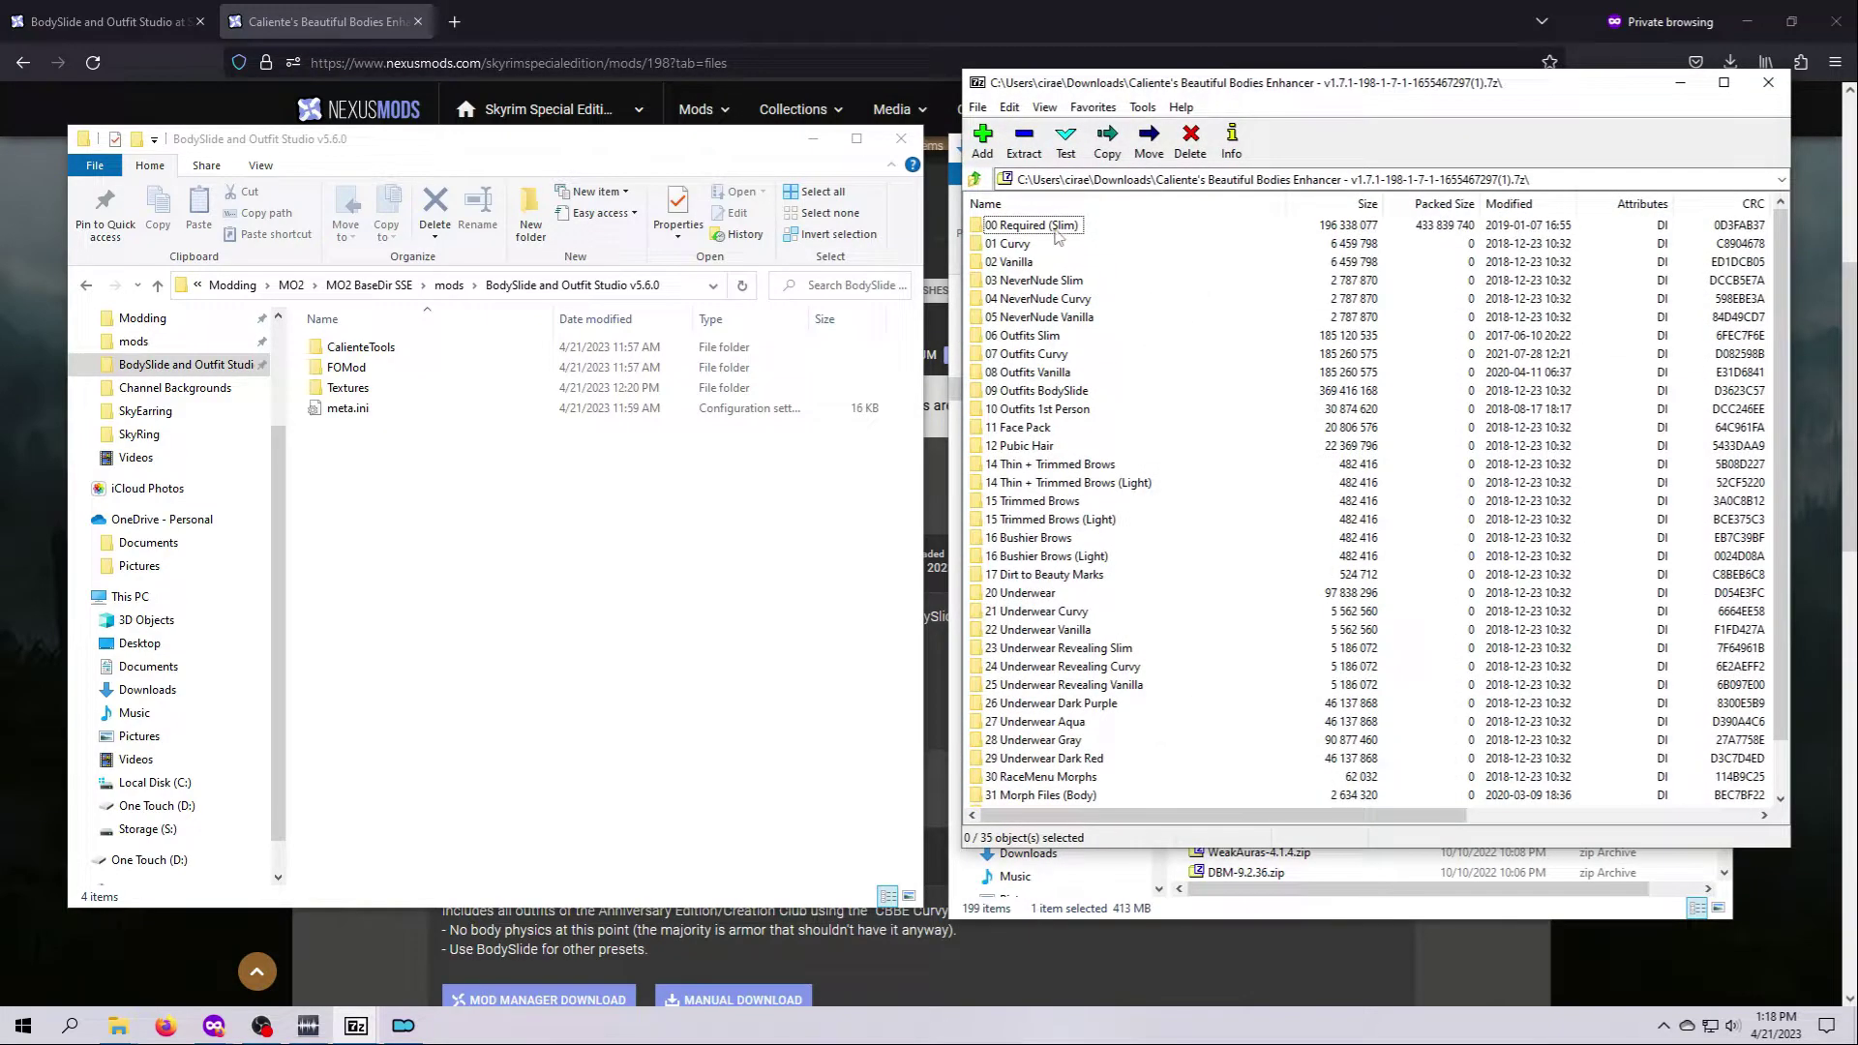
pyautogui.doubleClick(1053, 230)
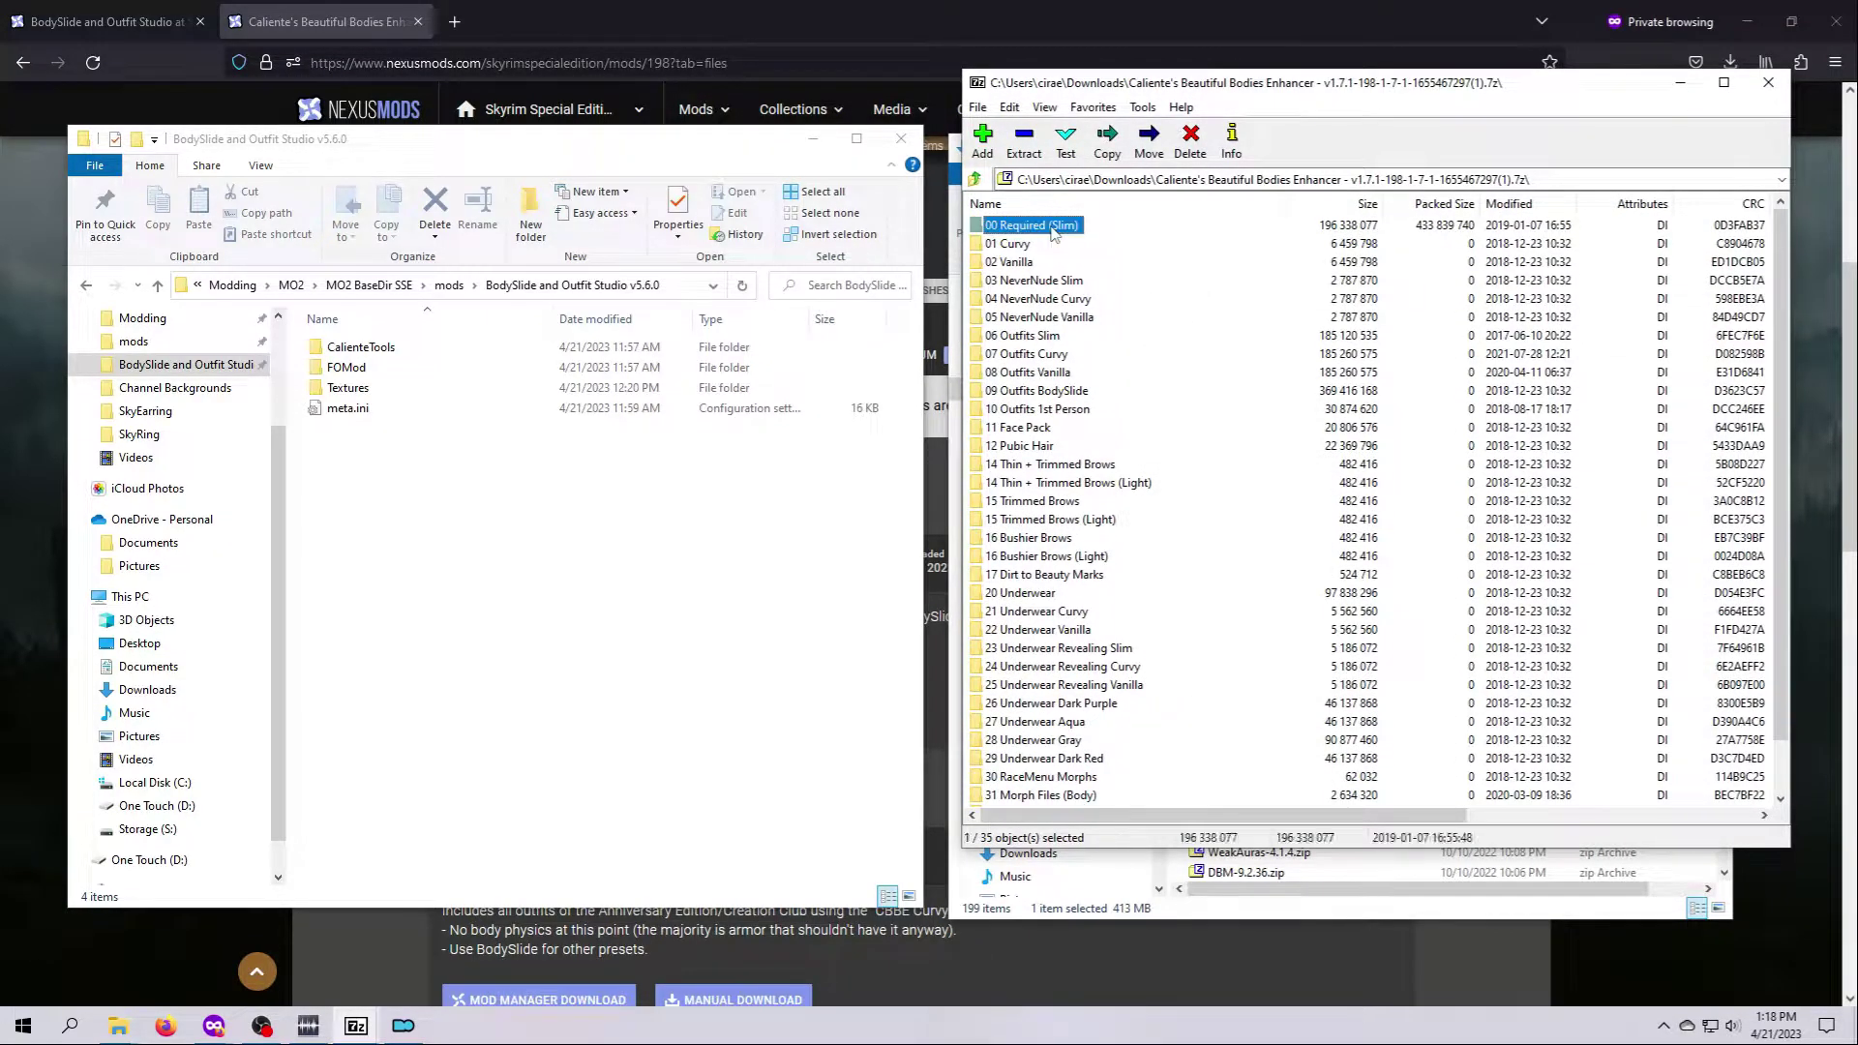
pyautogui.click(1049, 230)
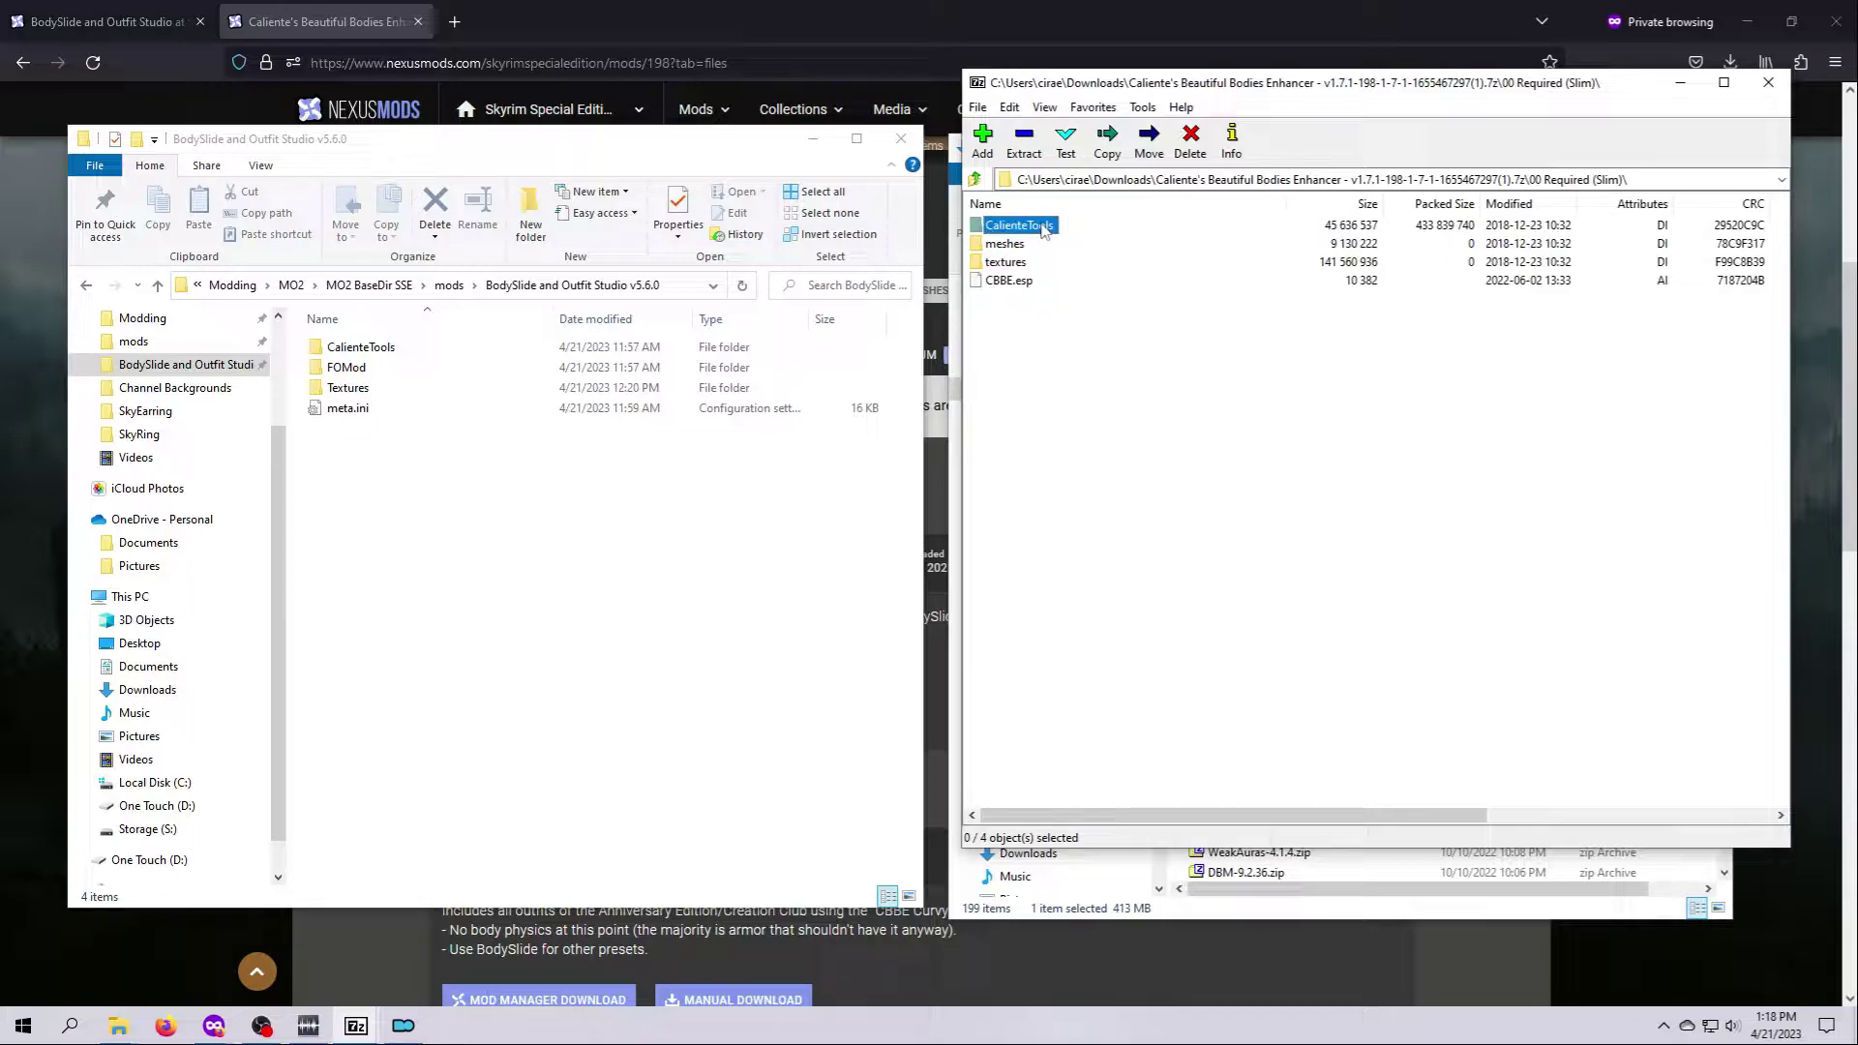
pyautogui.moveTo(1043, 229); pyautogui.dragTo(962, 556)
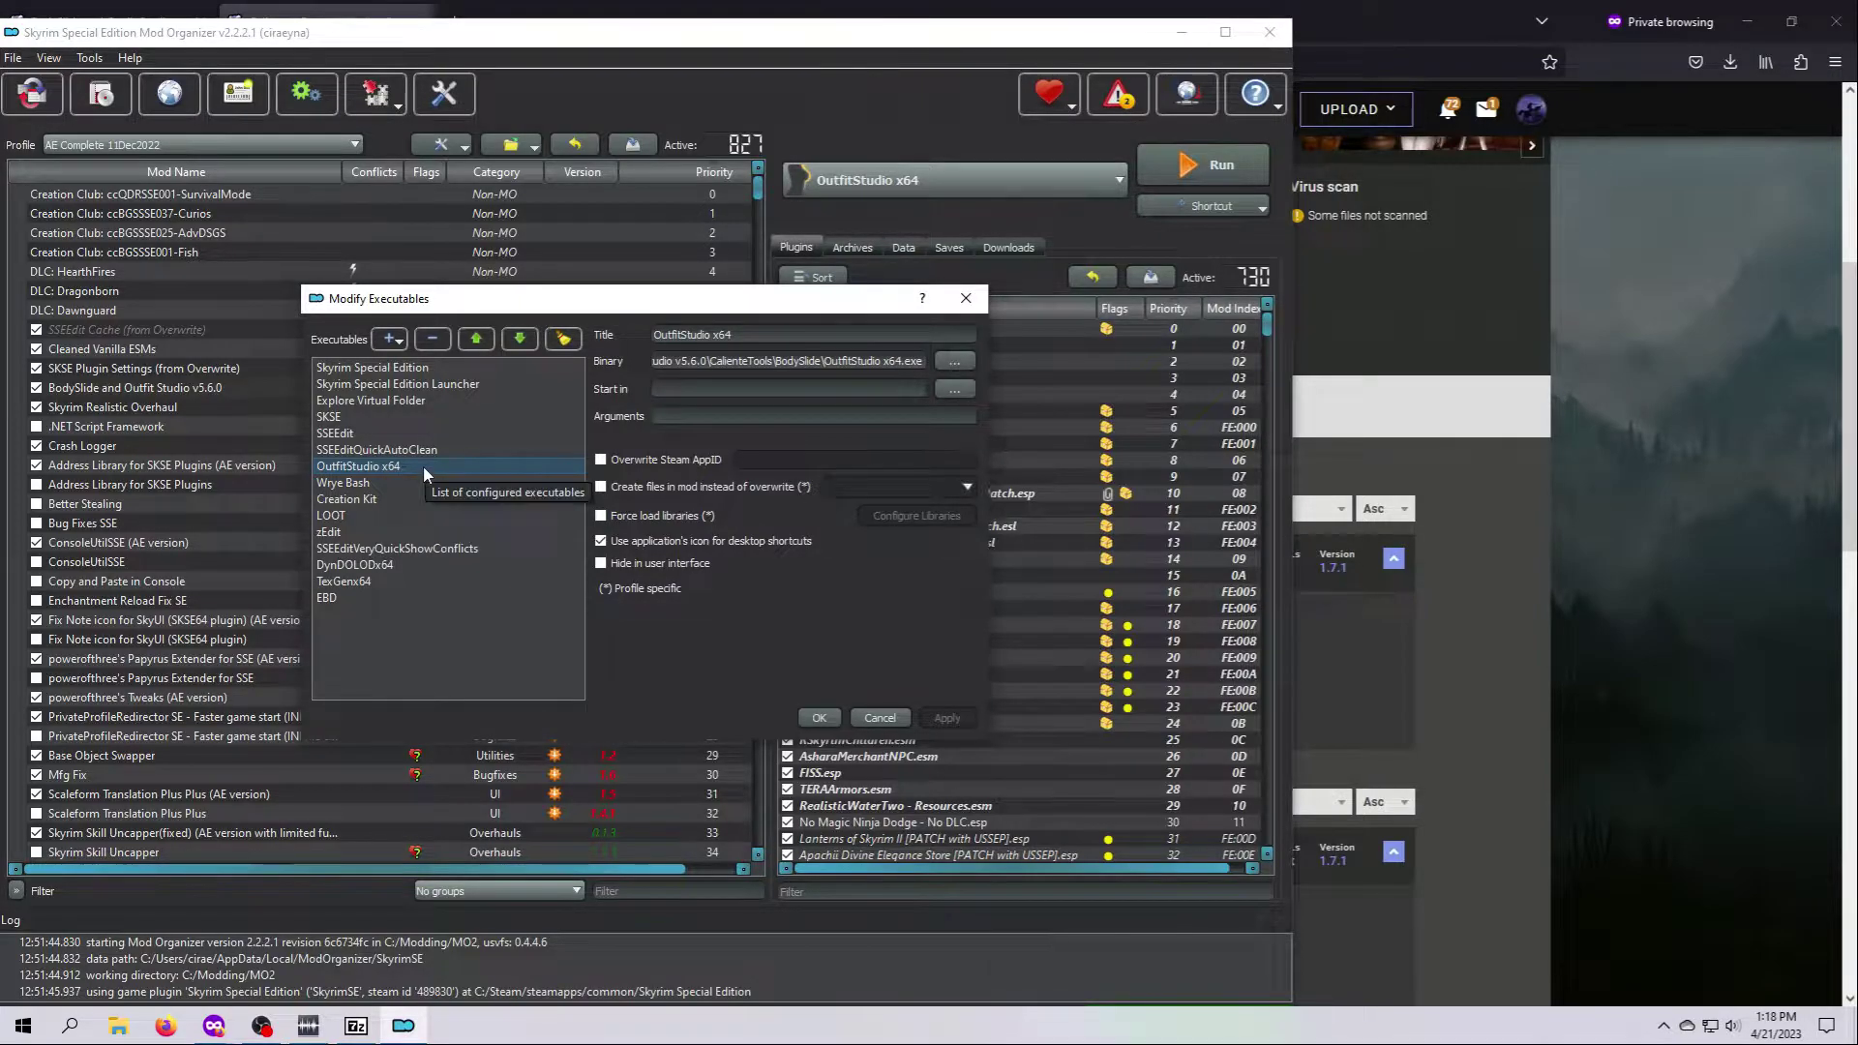
# Set the OutfitStudio x64 executable to create files in mod instead of overwrite, and run it with Skyrim Special Edition as the target game
pyautogui.click(602, 488)
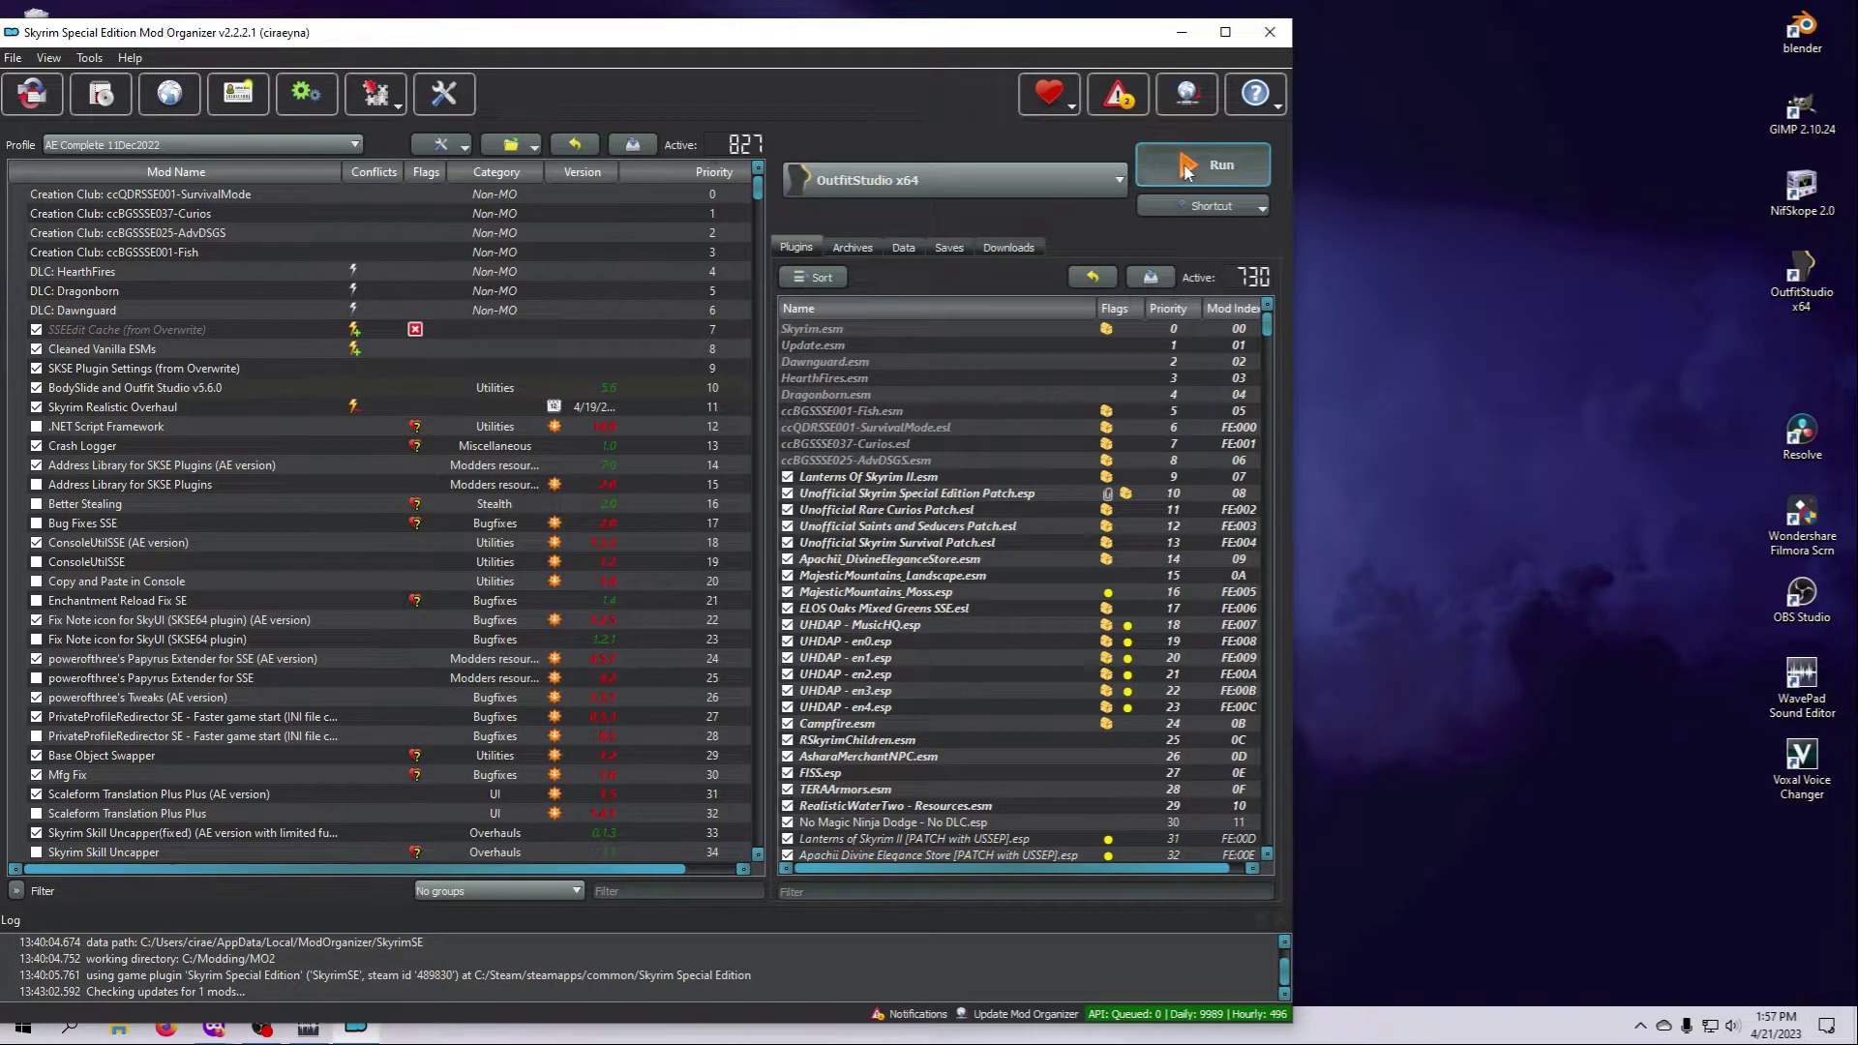
pyautogui.click(1185, 167)
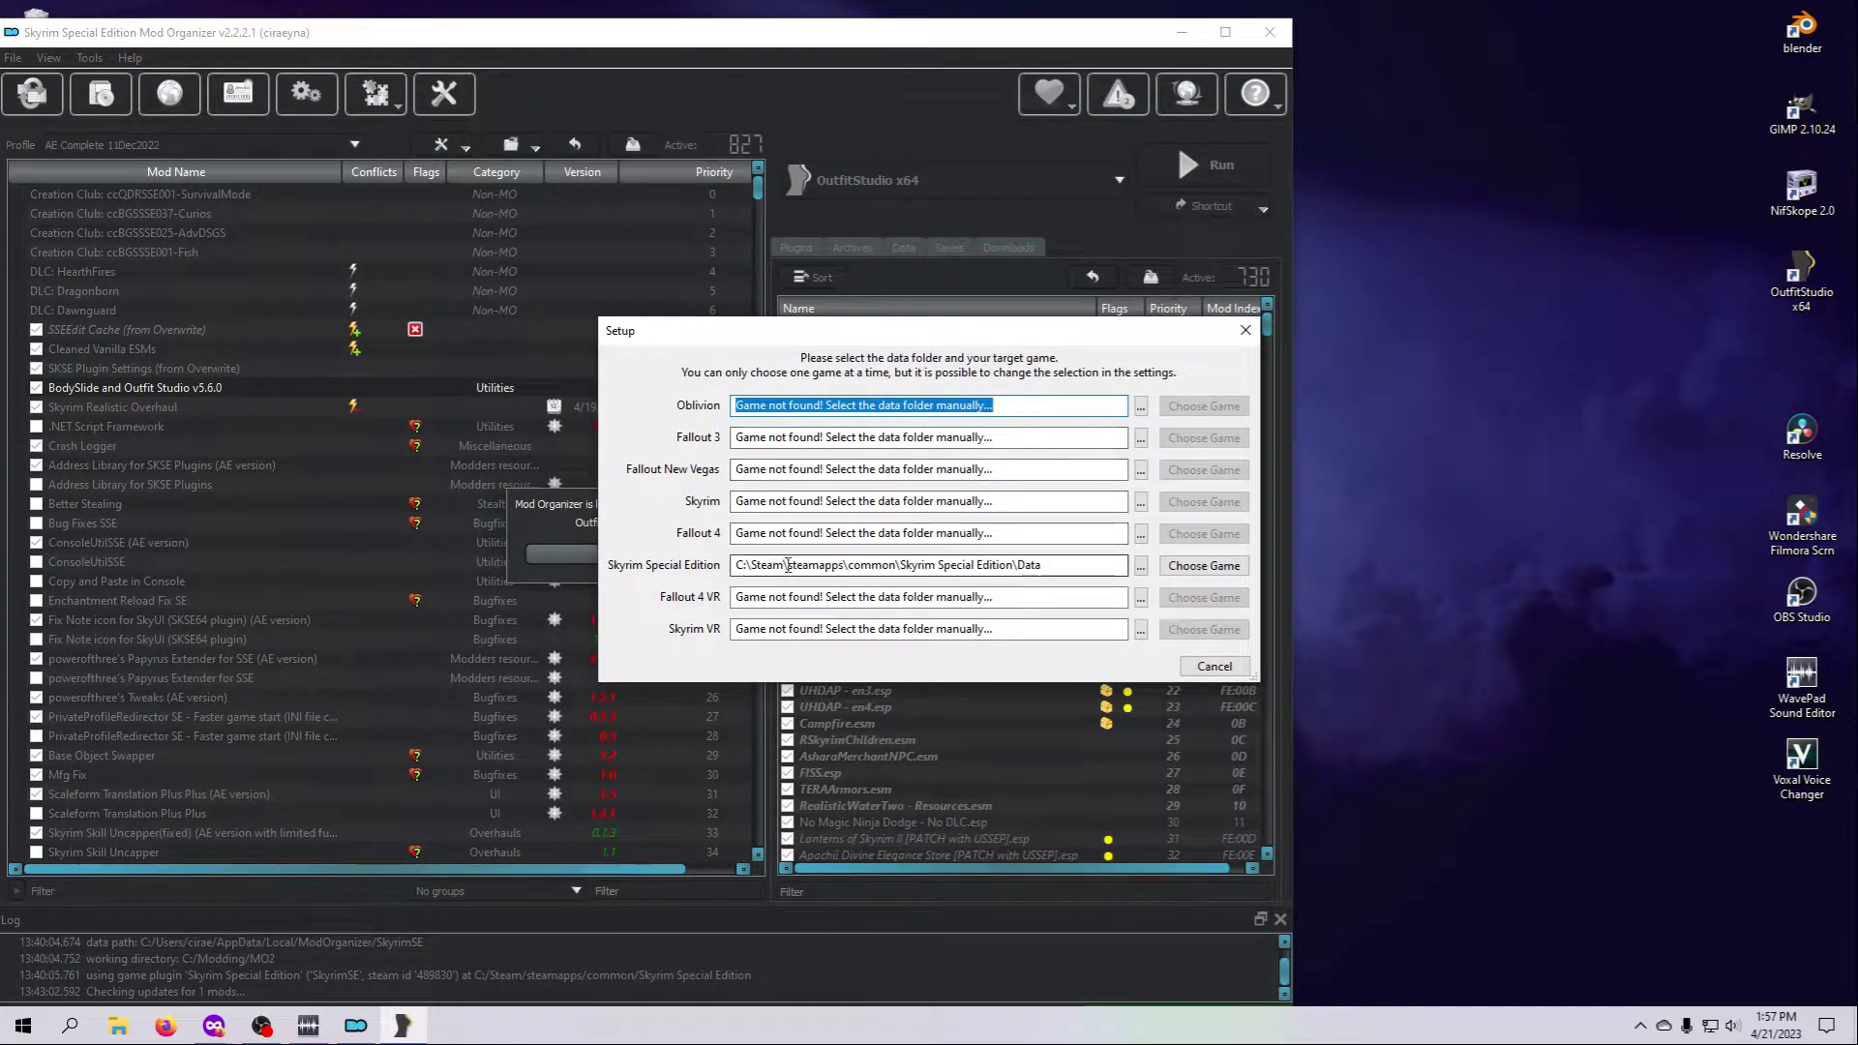
pyautogui.click(1205, 565)
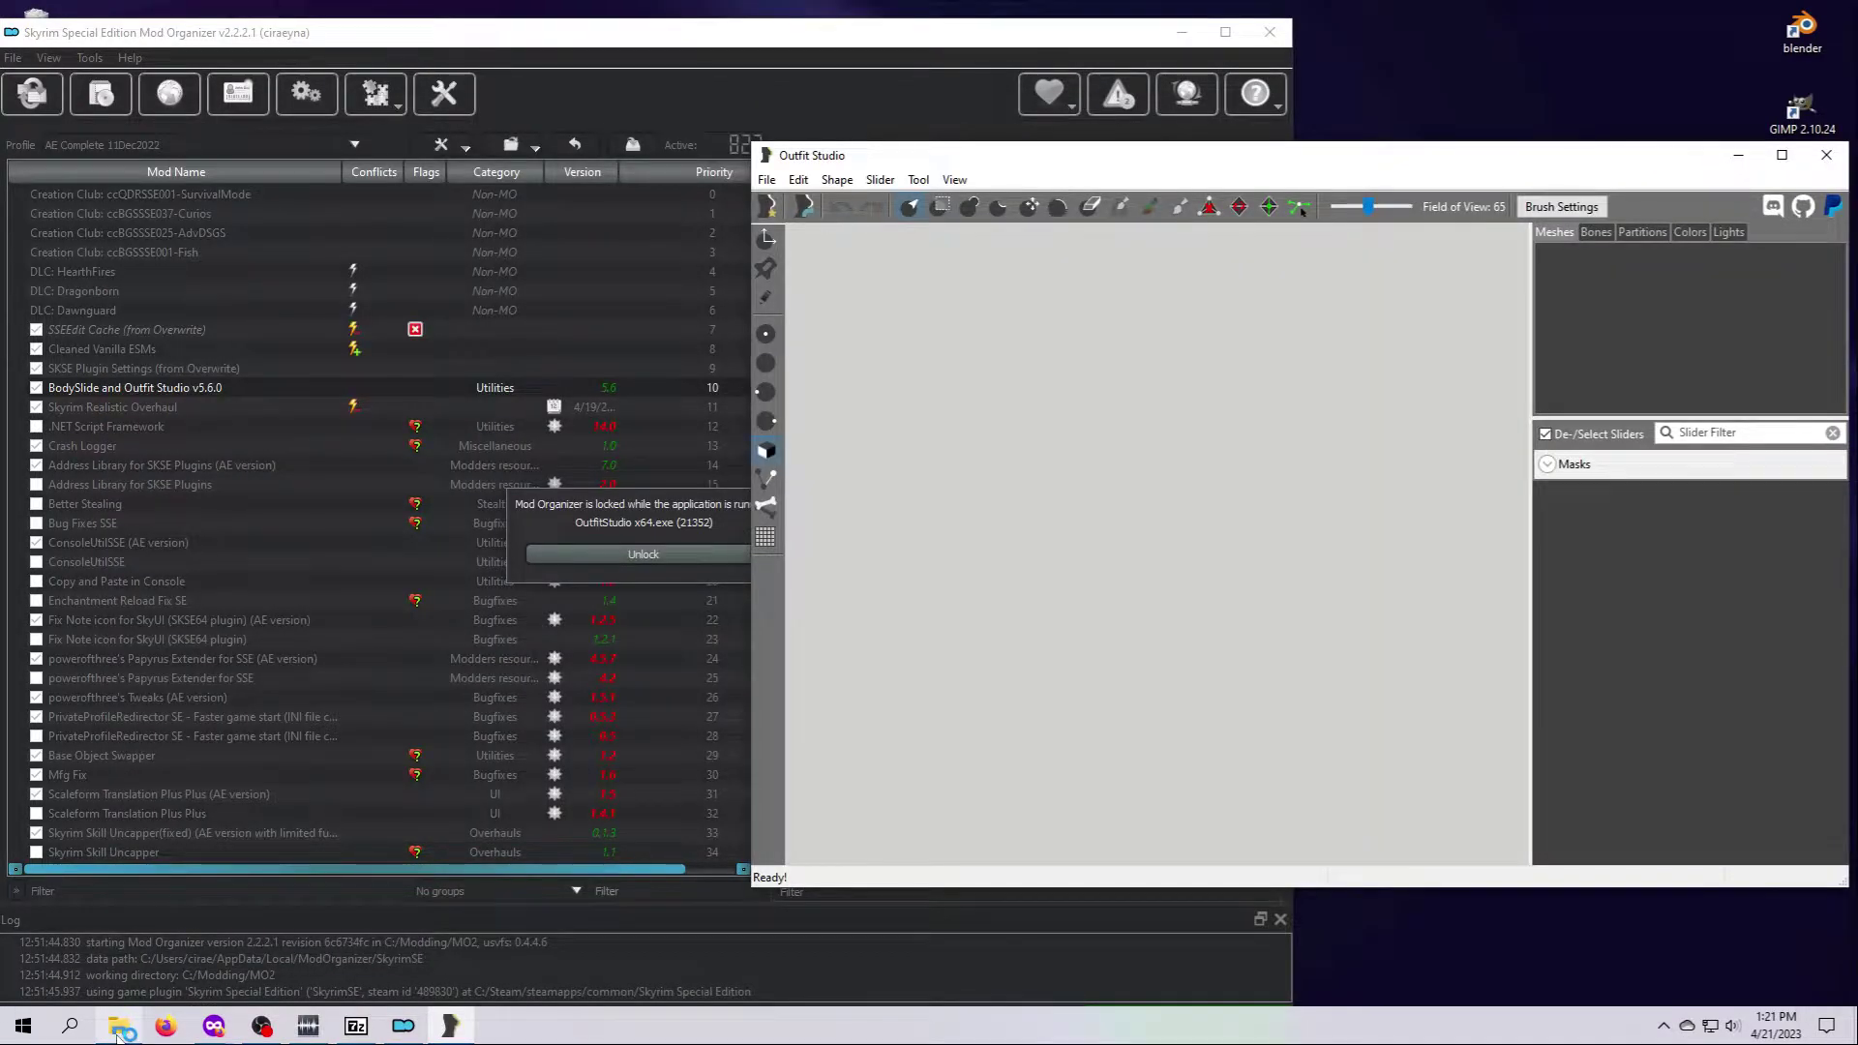
# Load Main_0.nif from the ElvenArcherArmor folder into Outfit Studio
pyautogui.click(118, 1025)
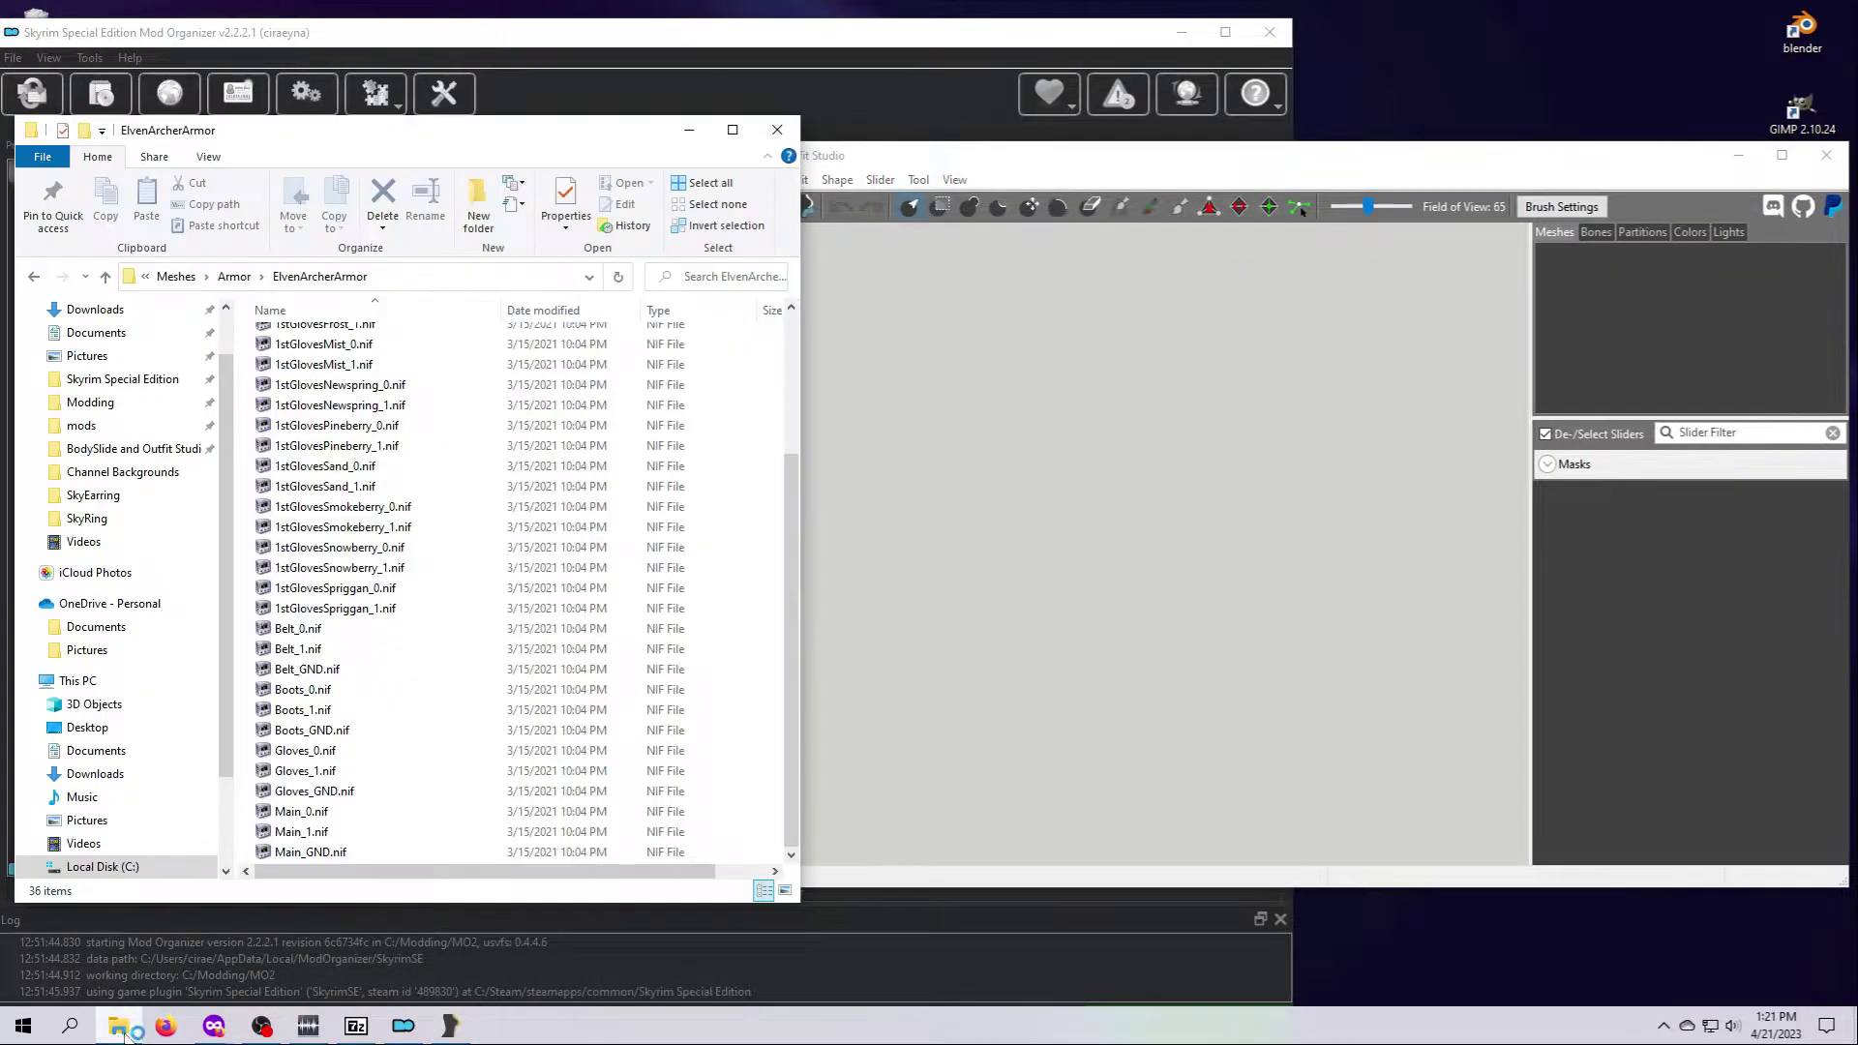
pyautogui.click(324, 812)
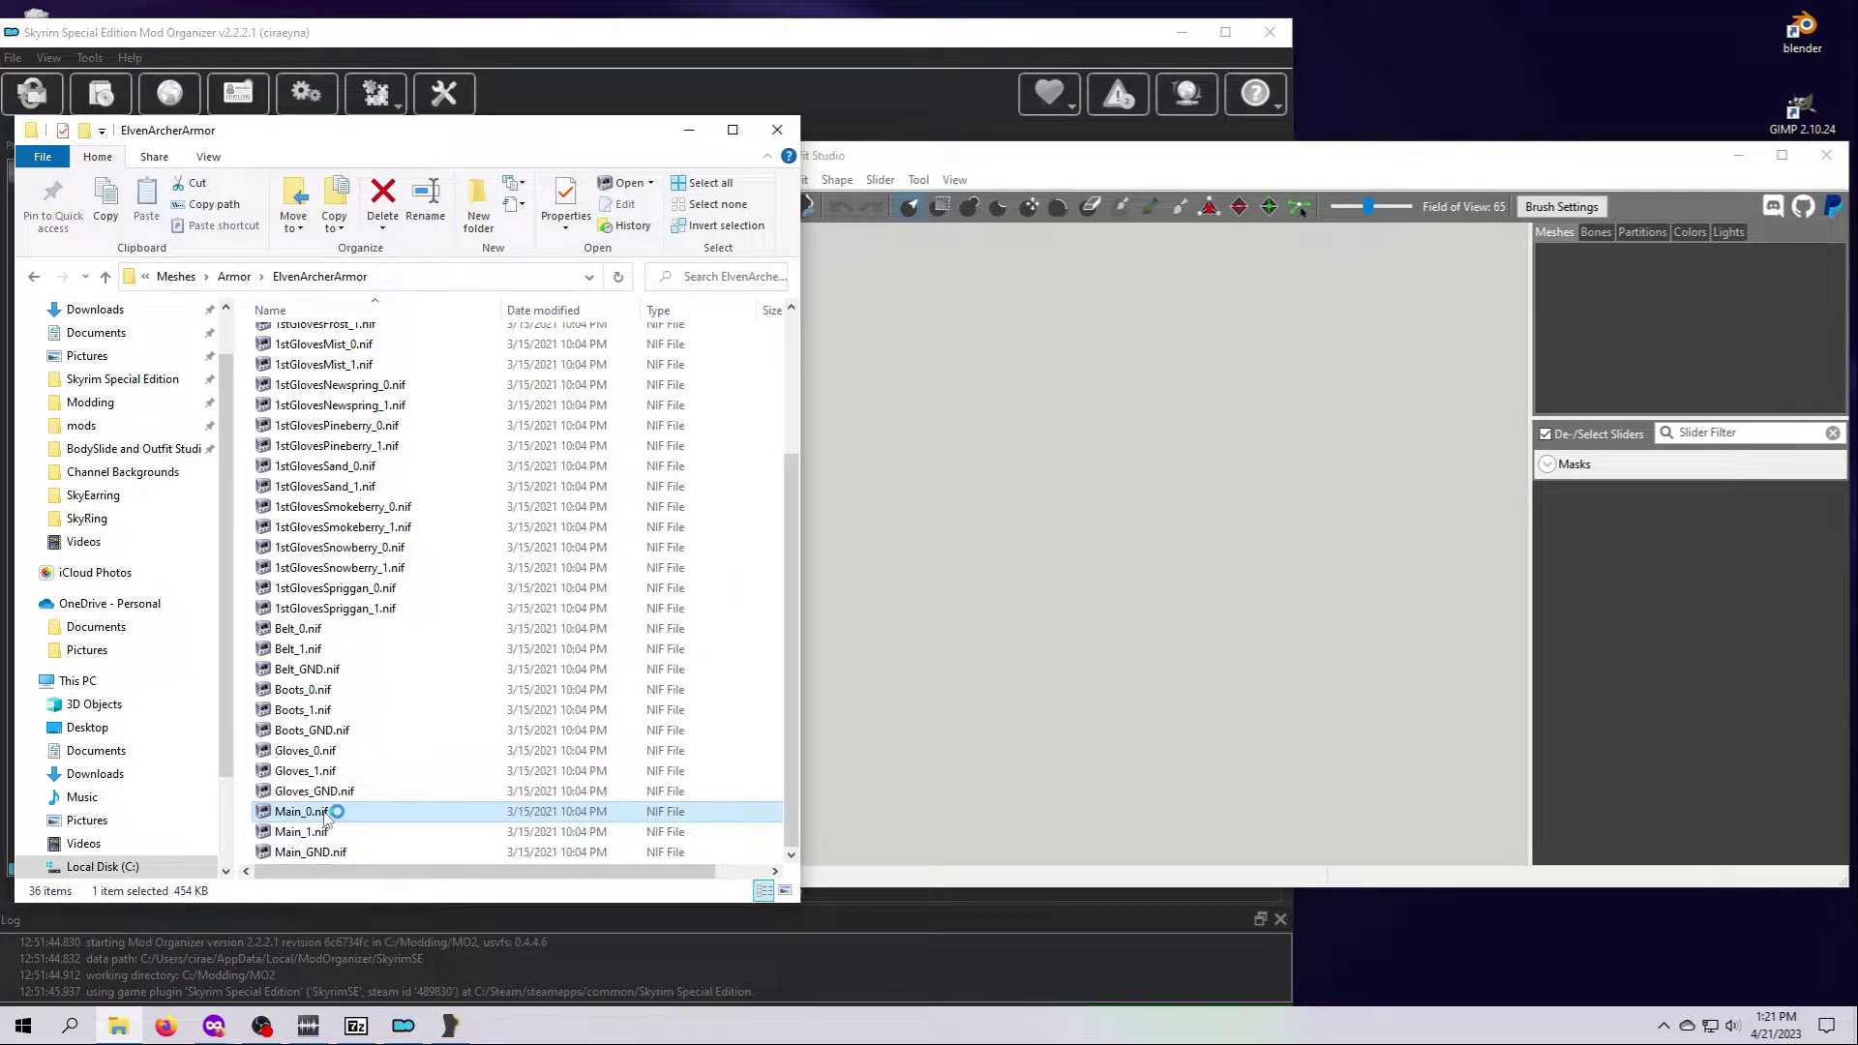
pyautogui.moveTo(324, 818); pyautogui.dragTo(1221, 573)
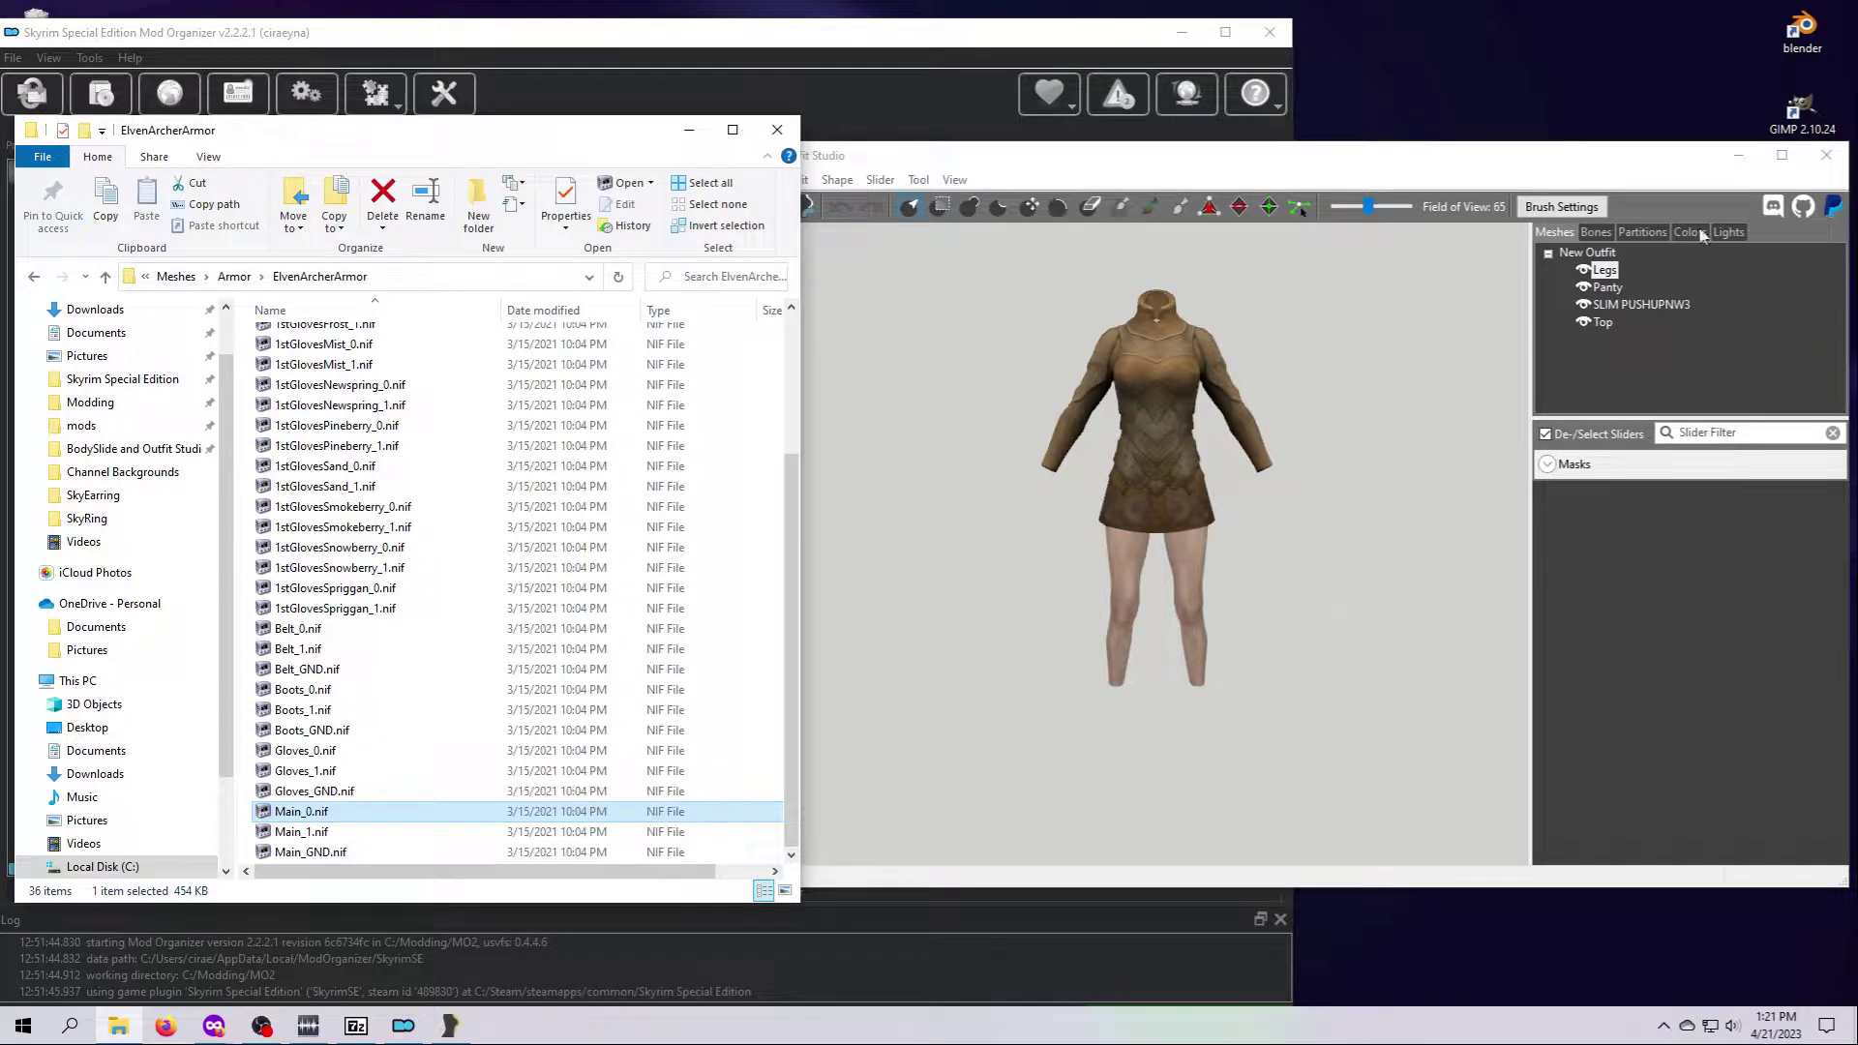
# Close Outfit Studio and Mod Organizer, and load Main_0.nif into a separately launched Outfit Studio
pyautogui.click(1829, 163)
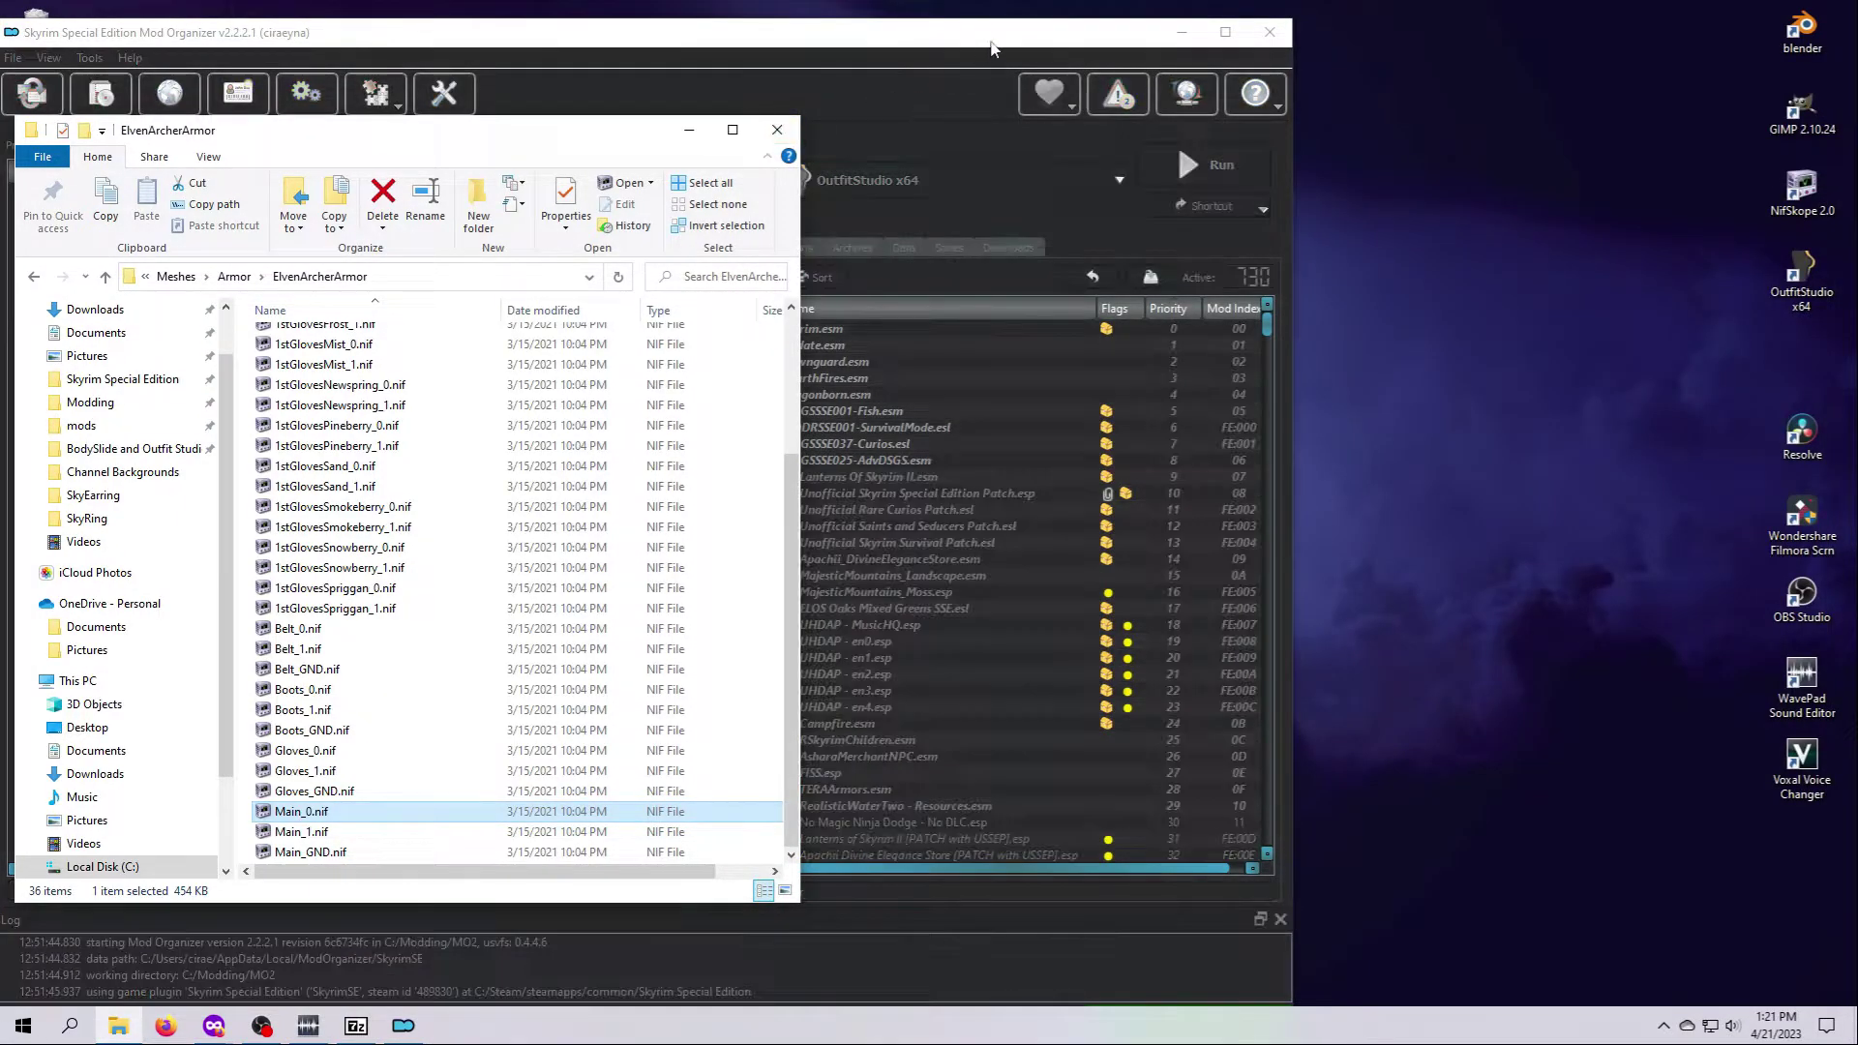
pyautogui.click(1268, 33)
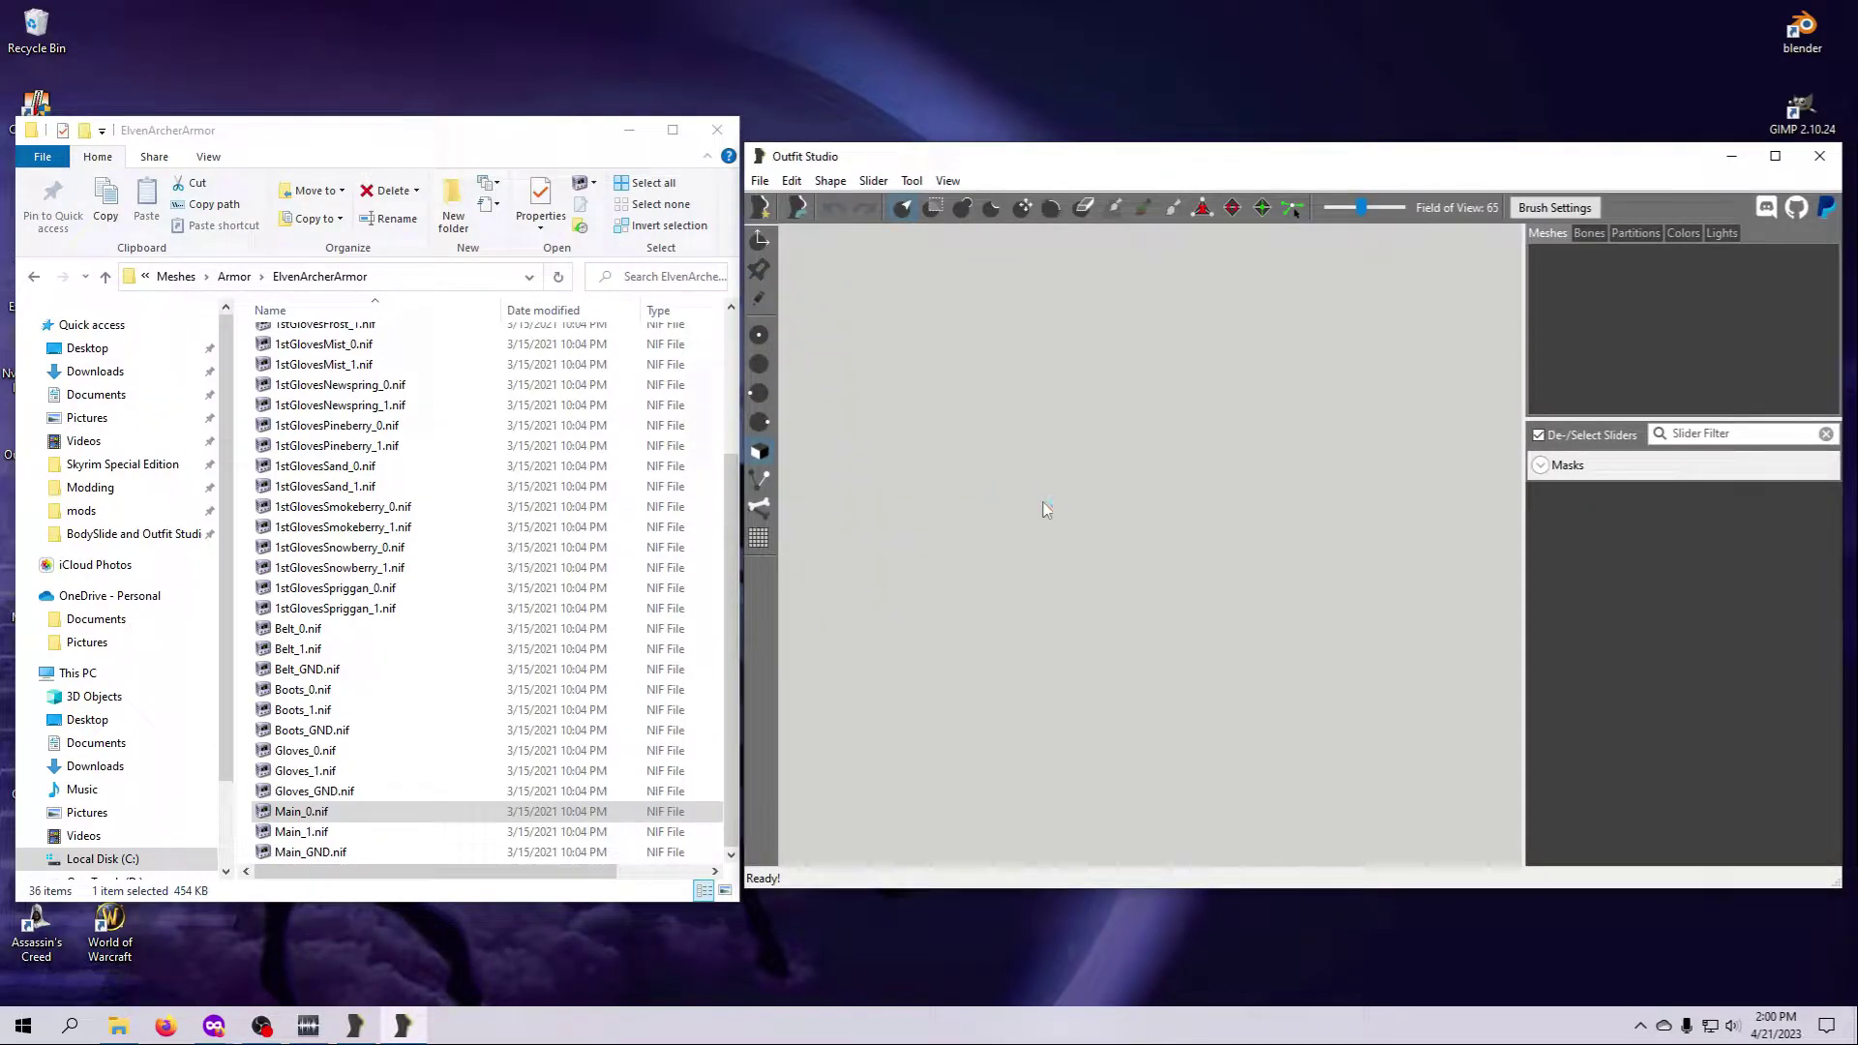
pyautogui.moveTo(310, 812); pyautogui.dragTo(1089, 552)
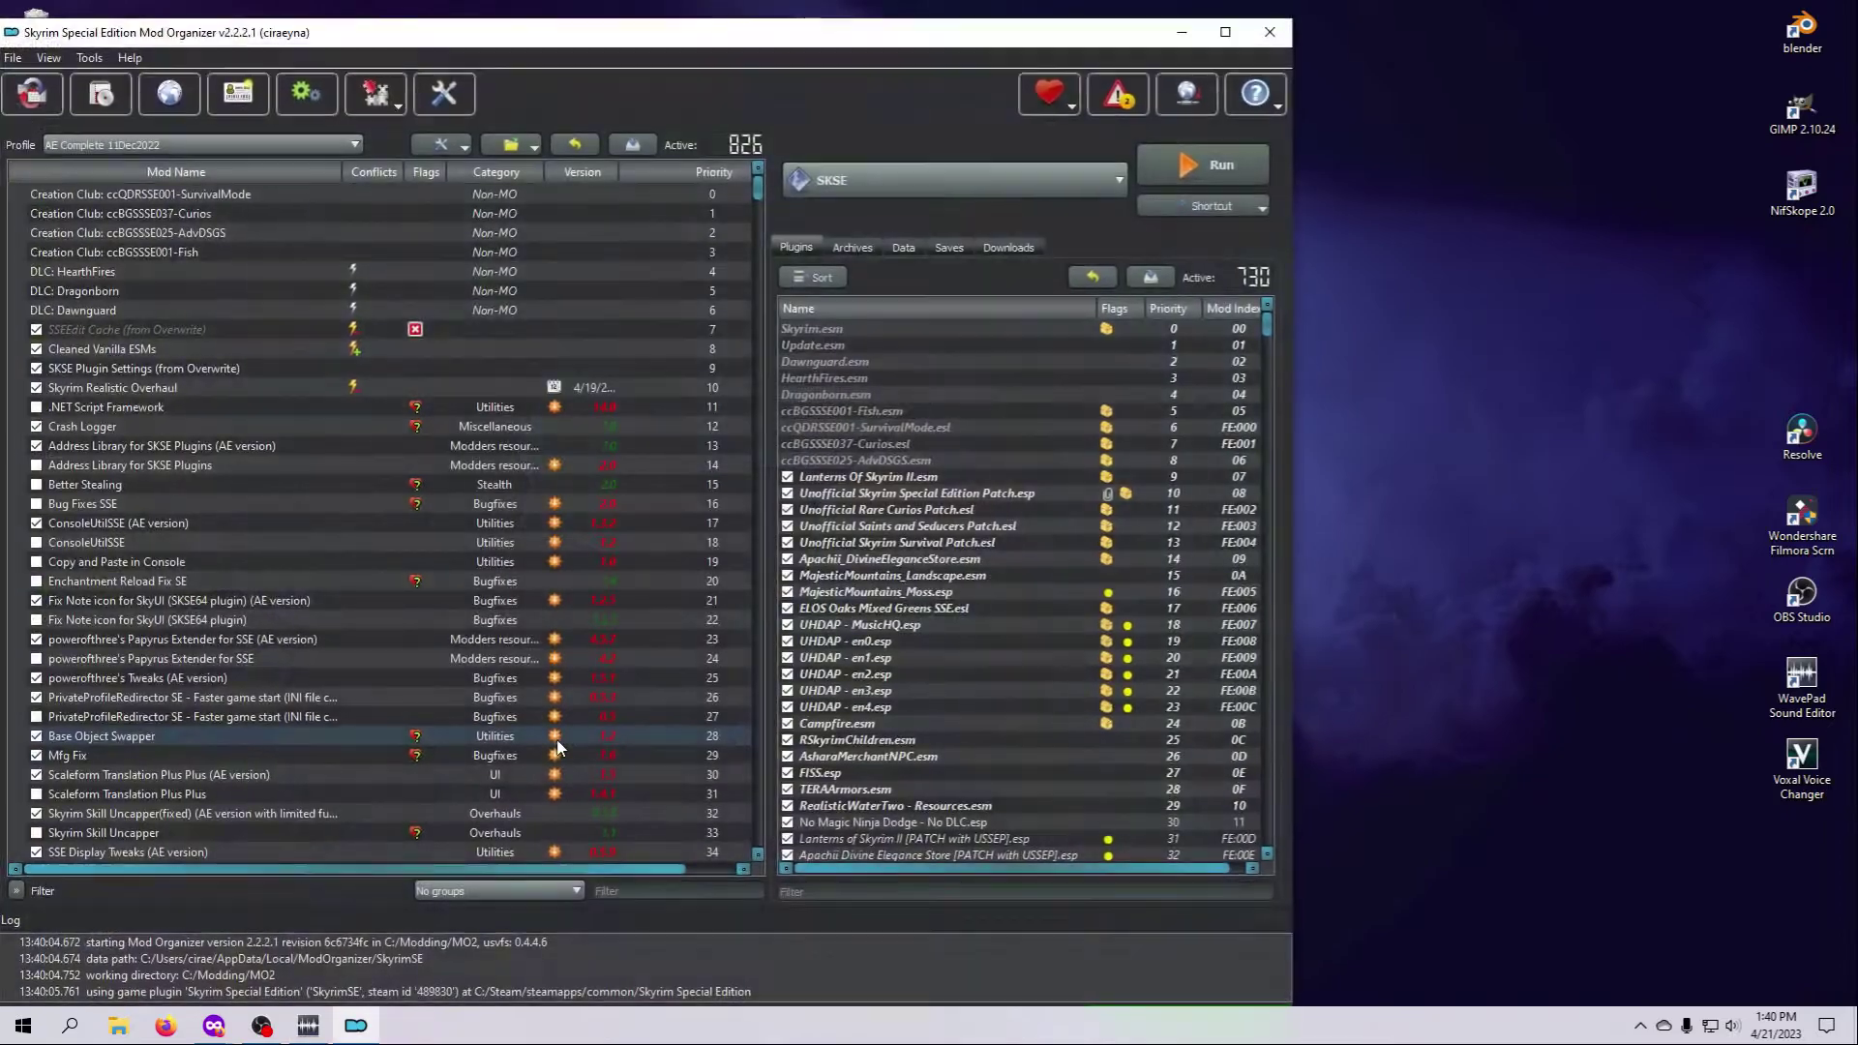
# Switch to the browser and download BodySlide and Outfit Studio v5.6.0 to the mod manager using the slow download
pyautogui.click(213, 1029)
pyautogui.click(257, 873)
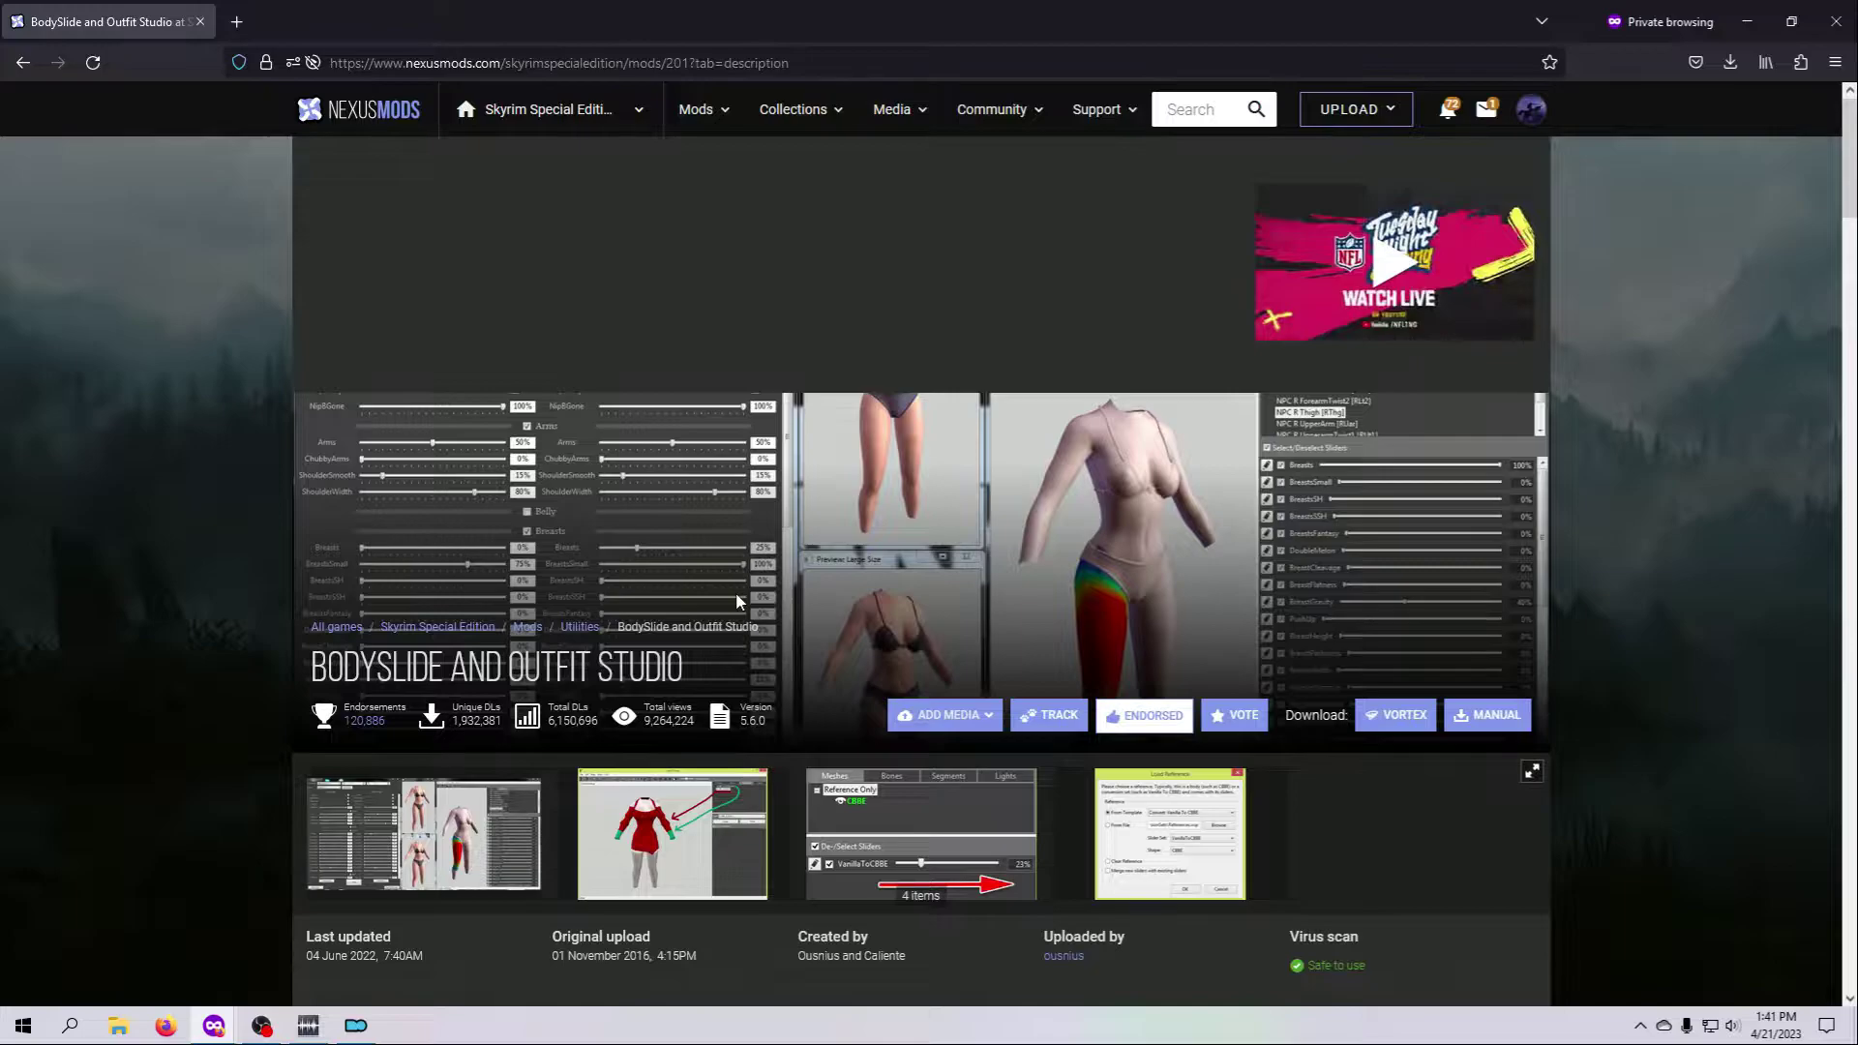
pyautogui.scroll(-2, 736, 594)
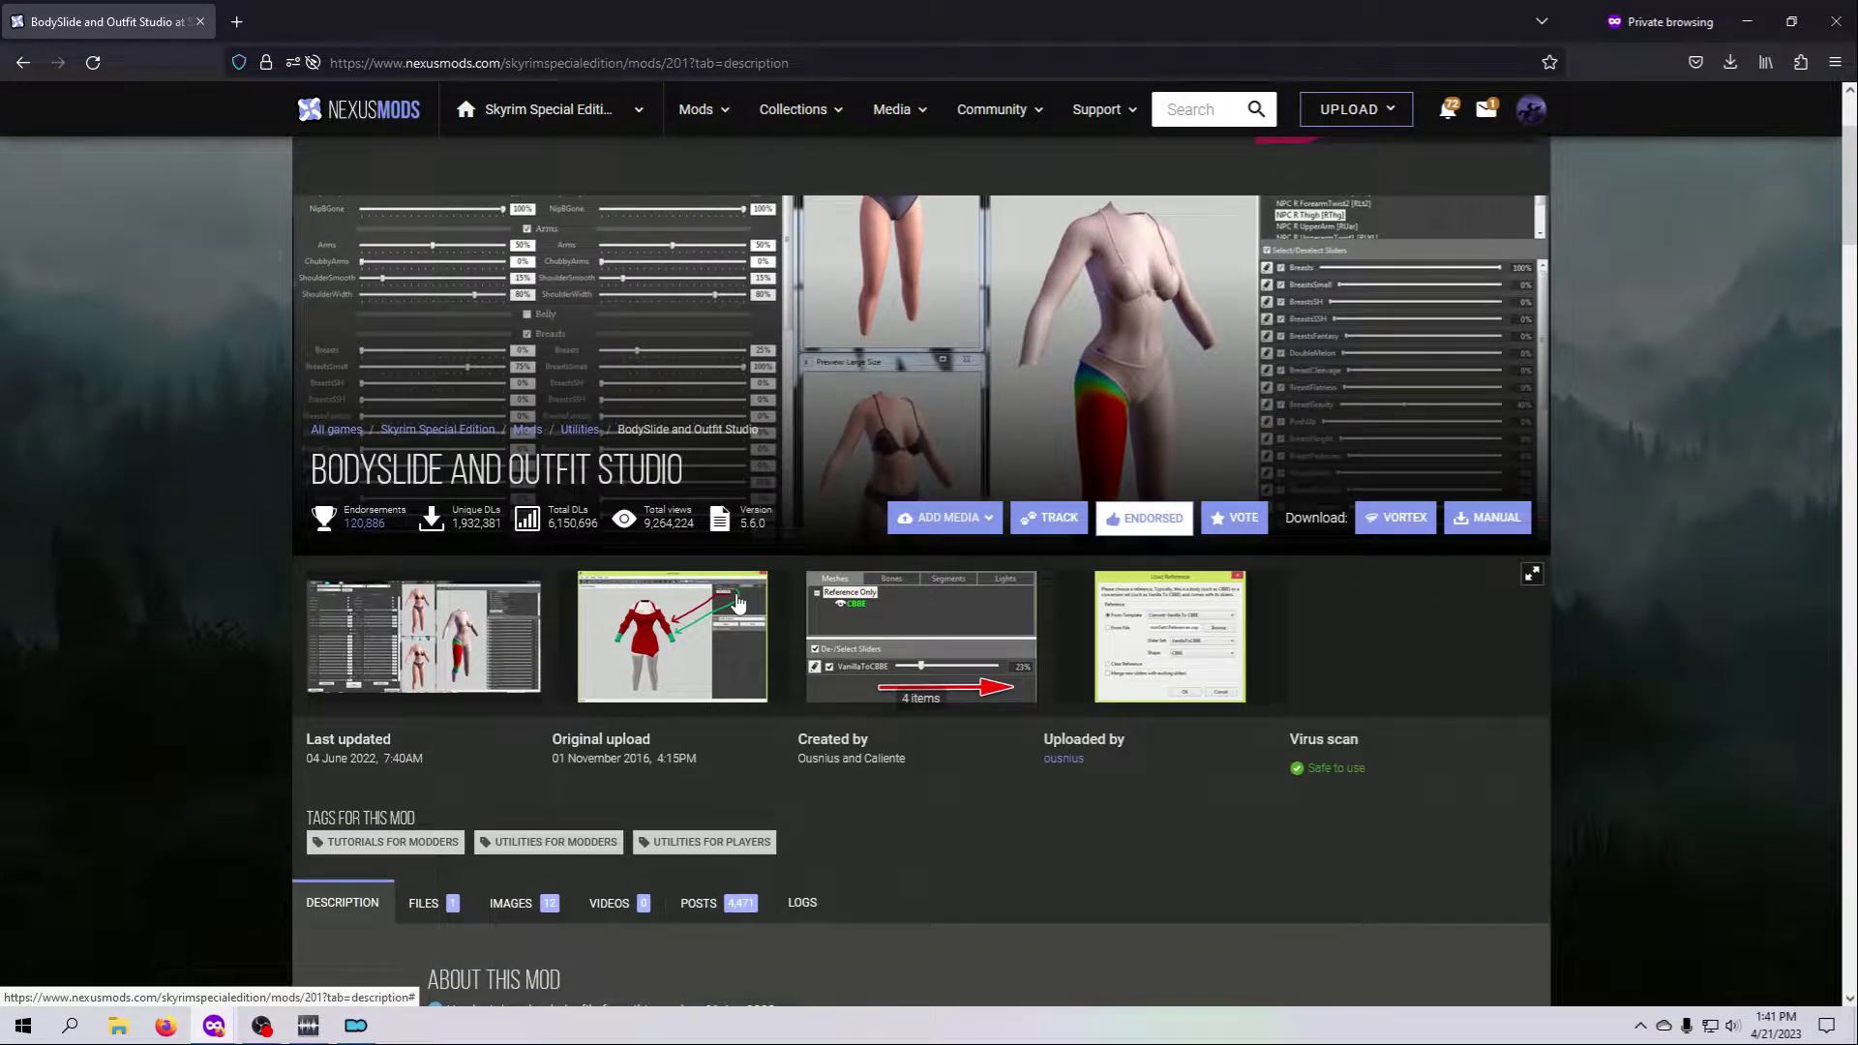
pyautogui.scroll(-2, 736, 601)
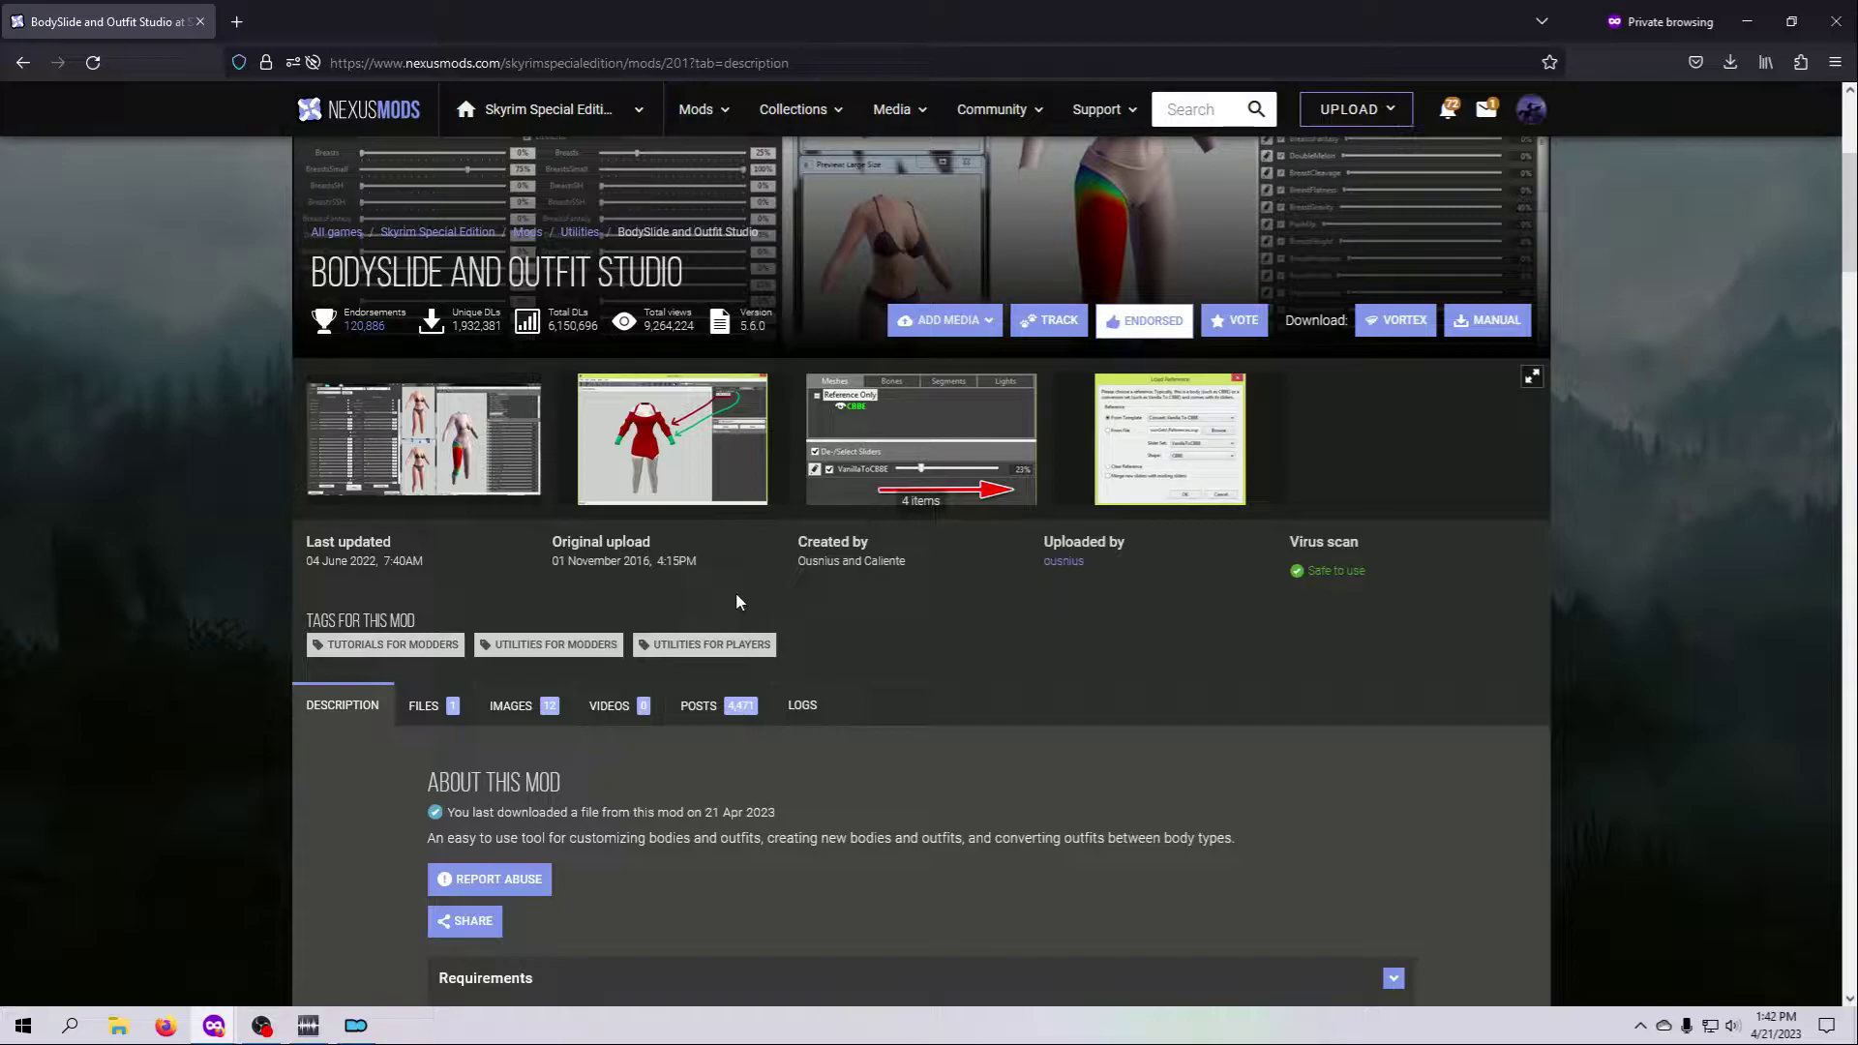
pyautogui.click(423, 707)
pyautogui.scroll(-4, 438, 701)
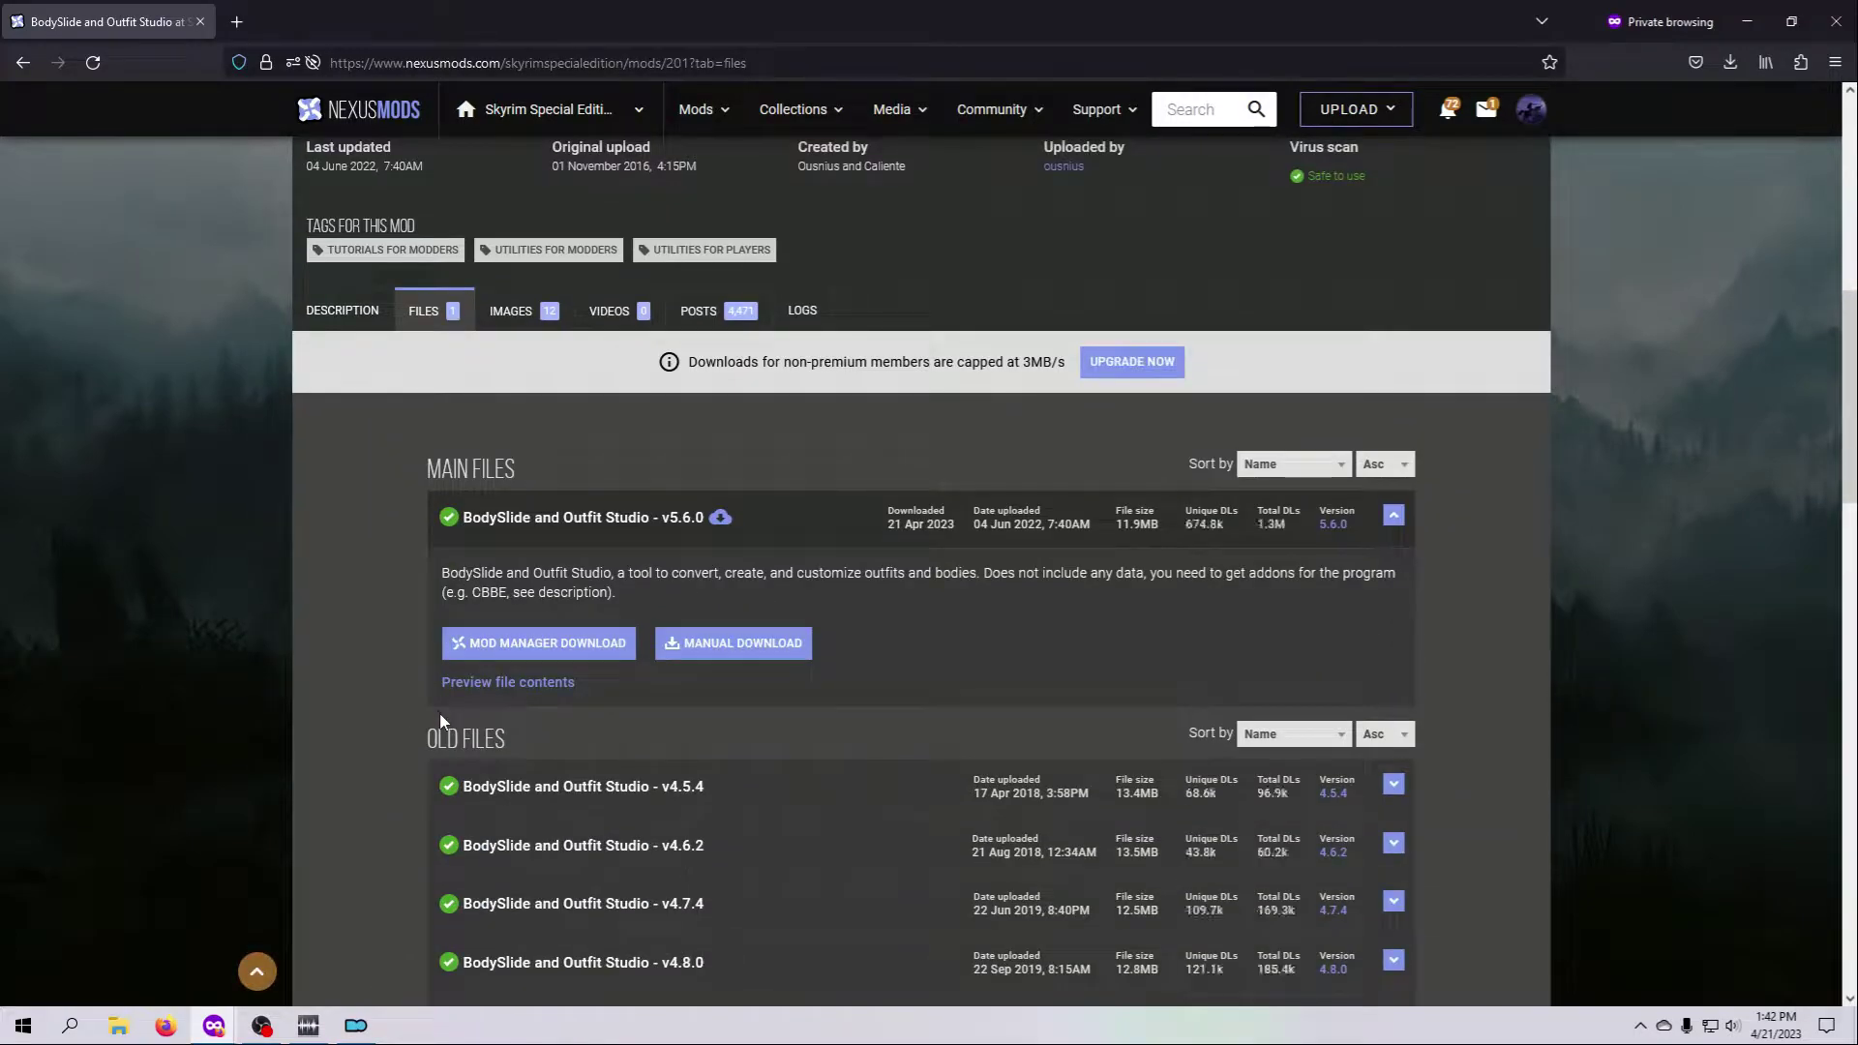
pyautogui.click(519, 651)
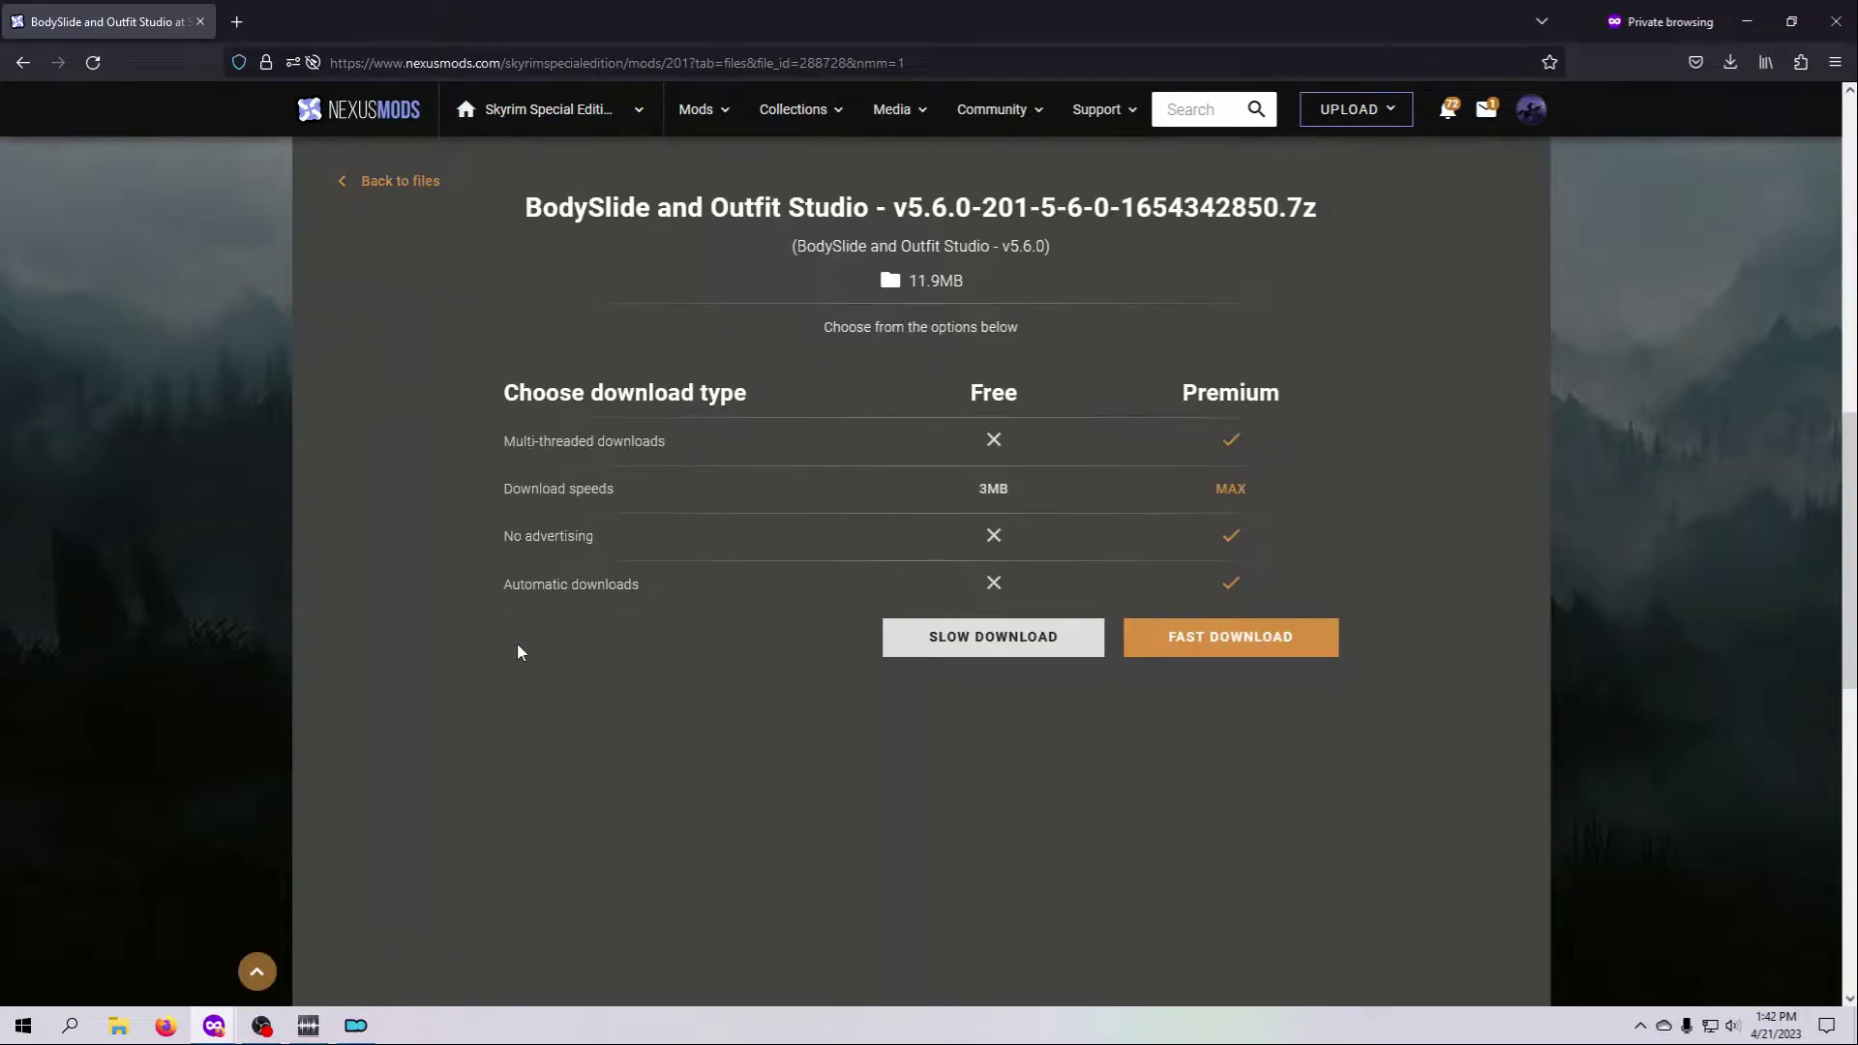
pyautogui.click(982, 646)
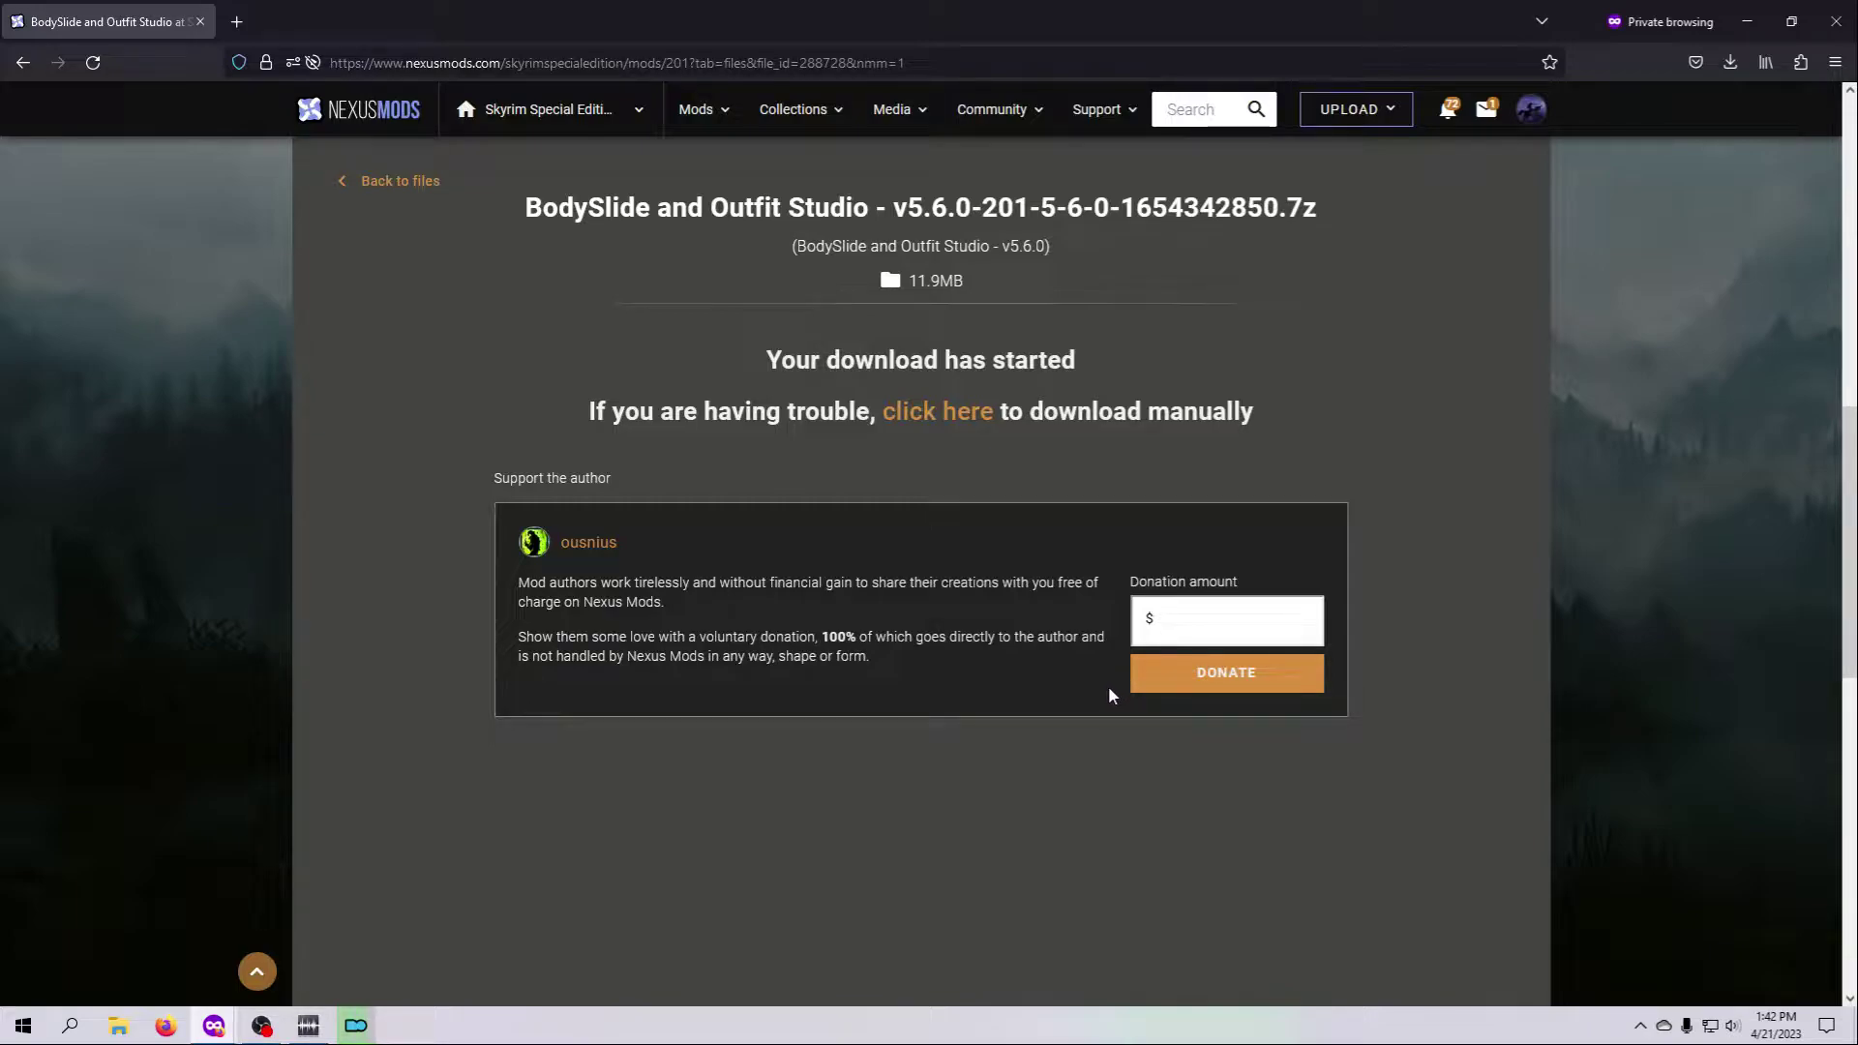
# Switch to Mod Organizer and install the downloaded BodySlide archive under the name BodySlide and Outfit Studio v5.6.0
pyautogui.moveTo(358, 1028)
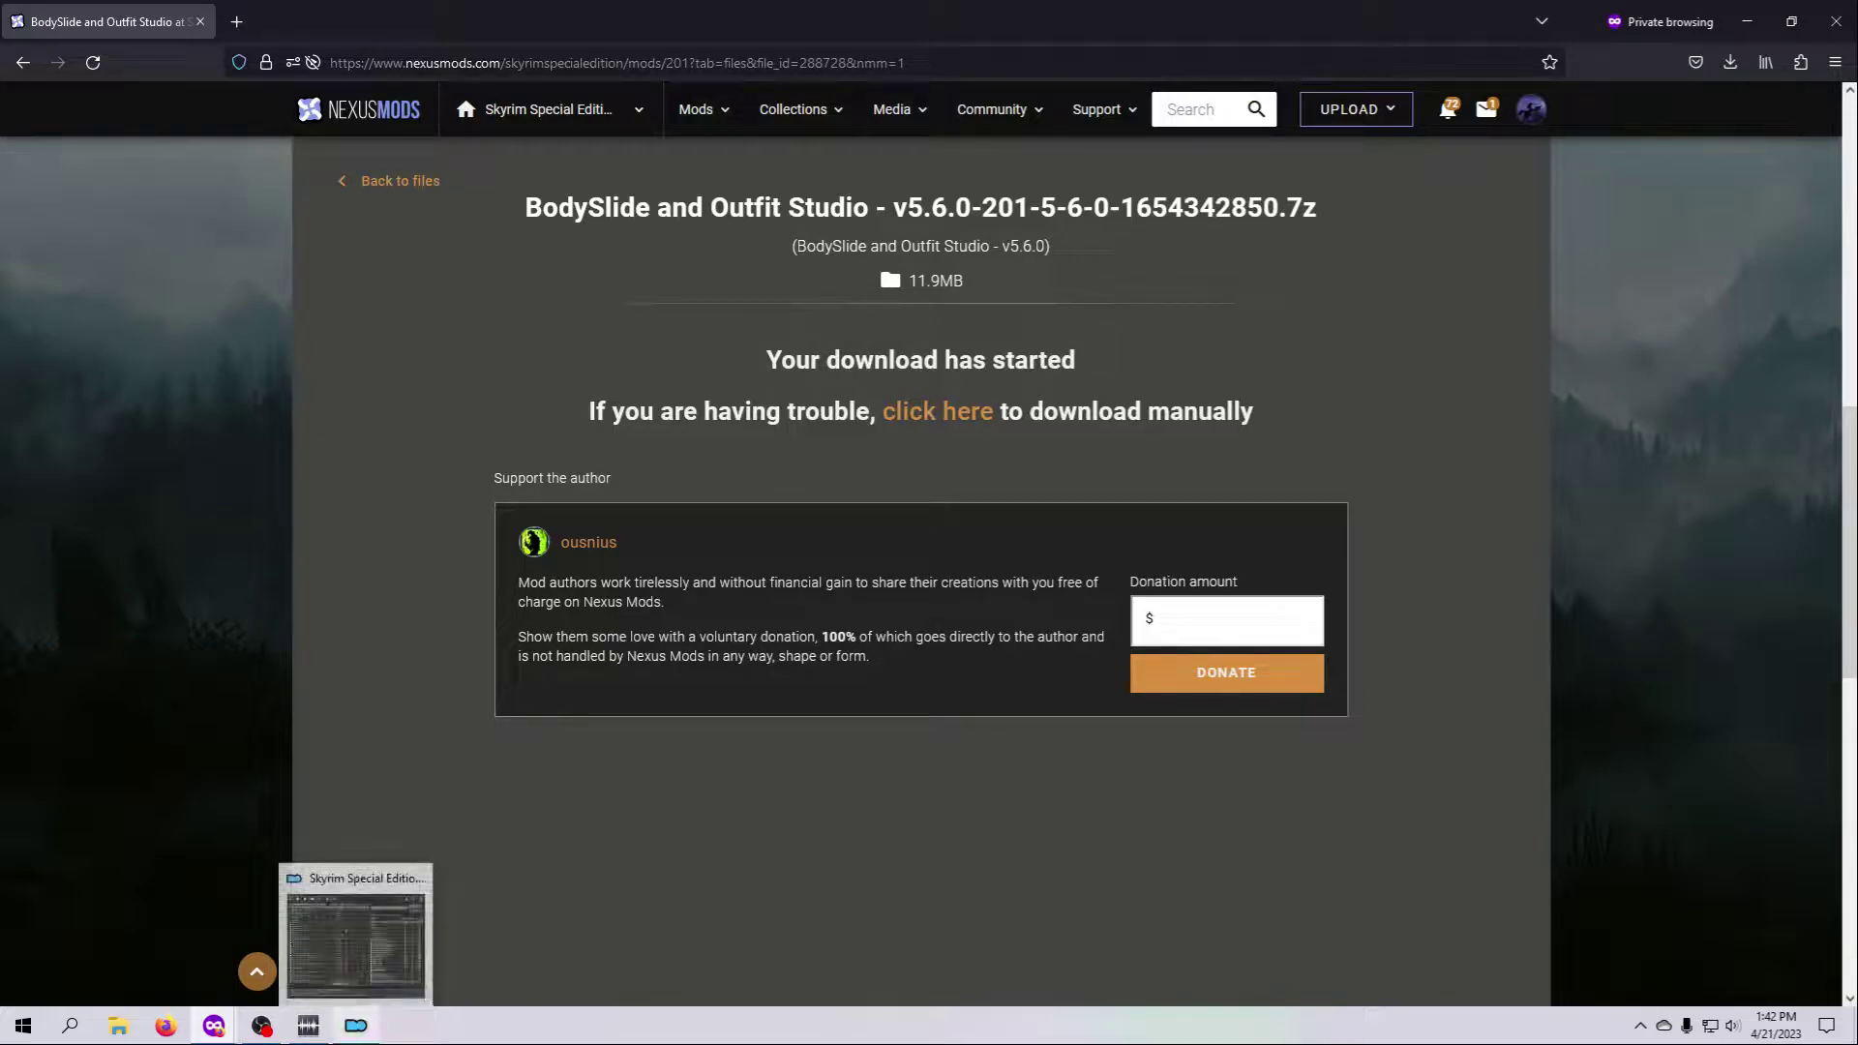
pyautogui.click(360, 1029)
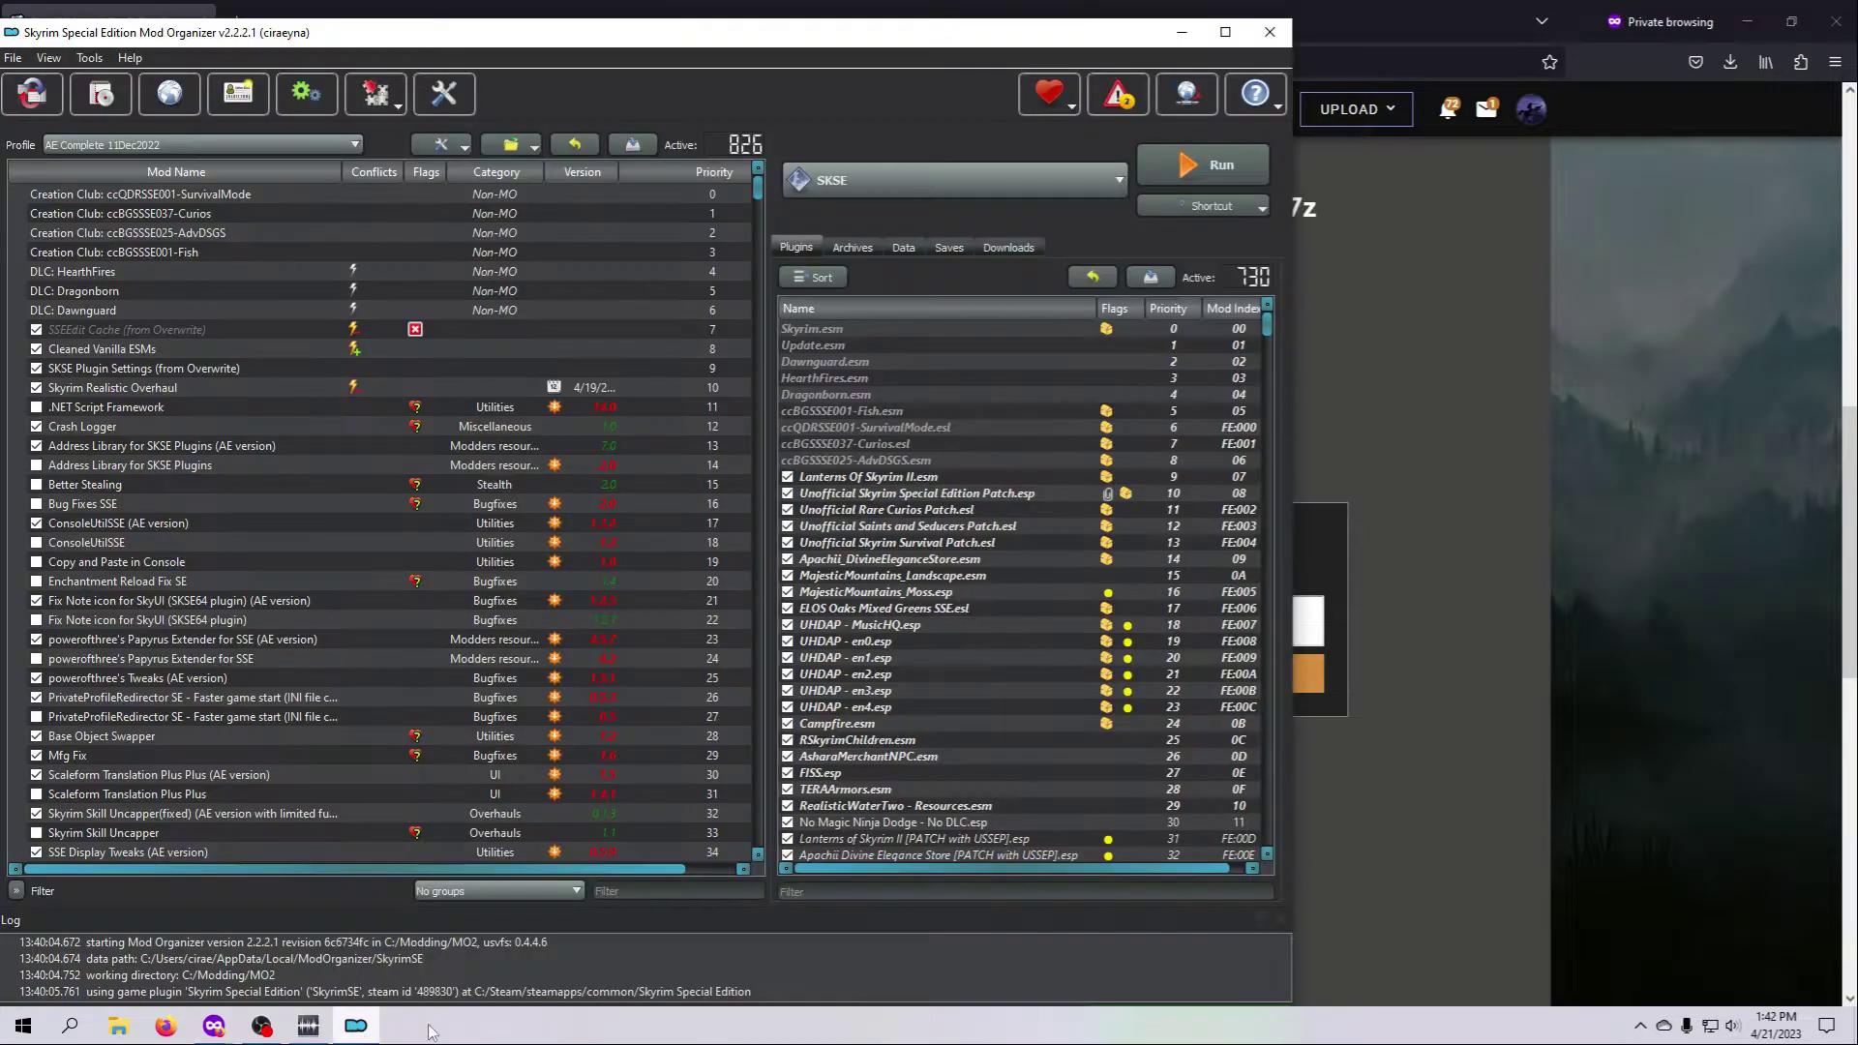
pyautogui.moveTo(925, 387)
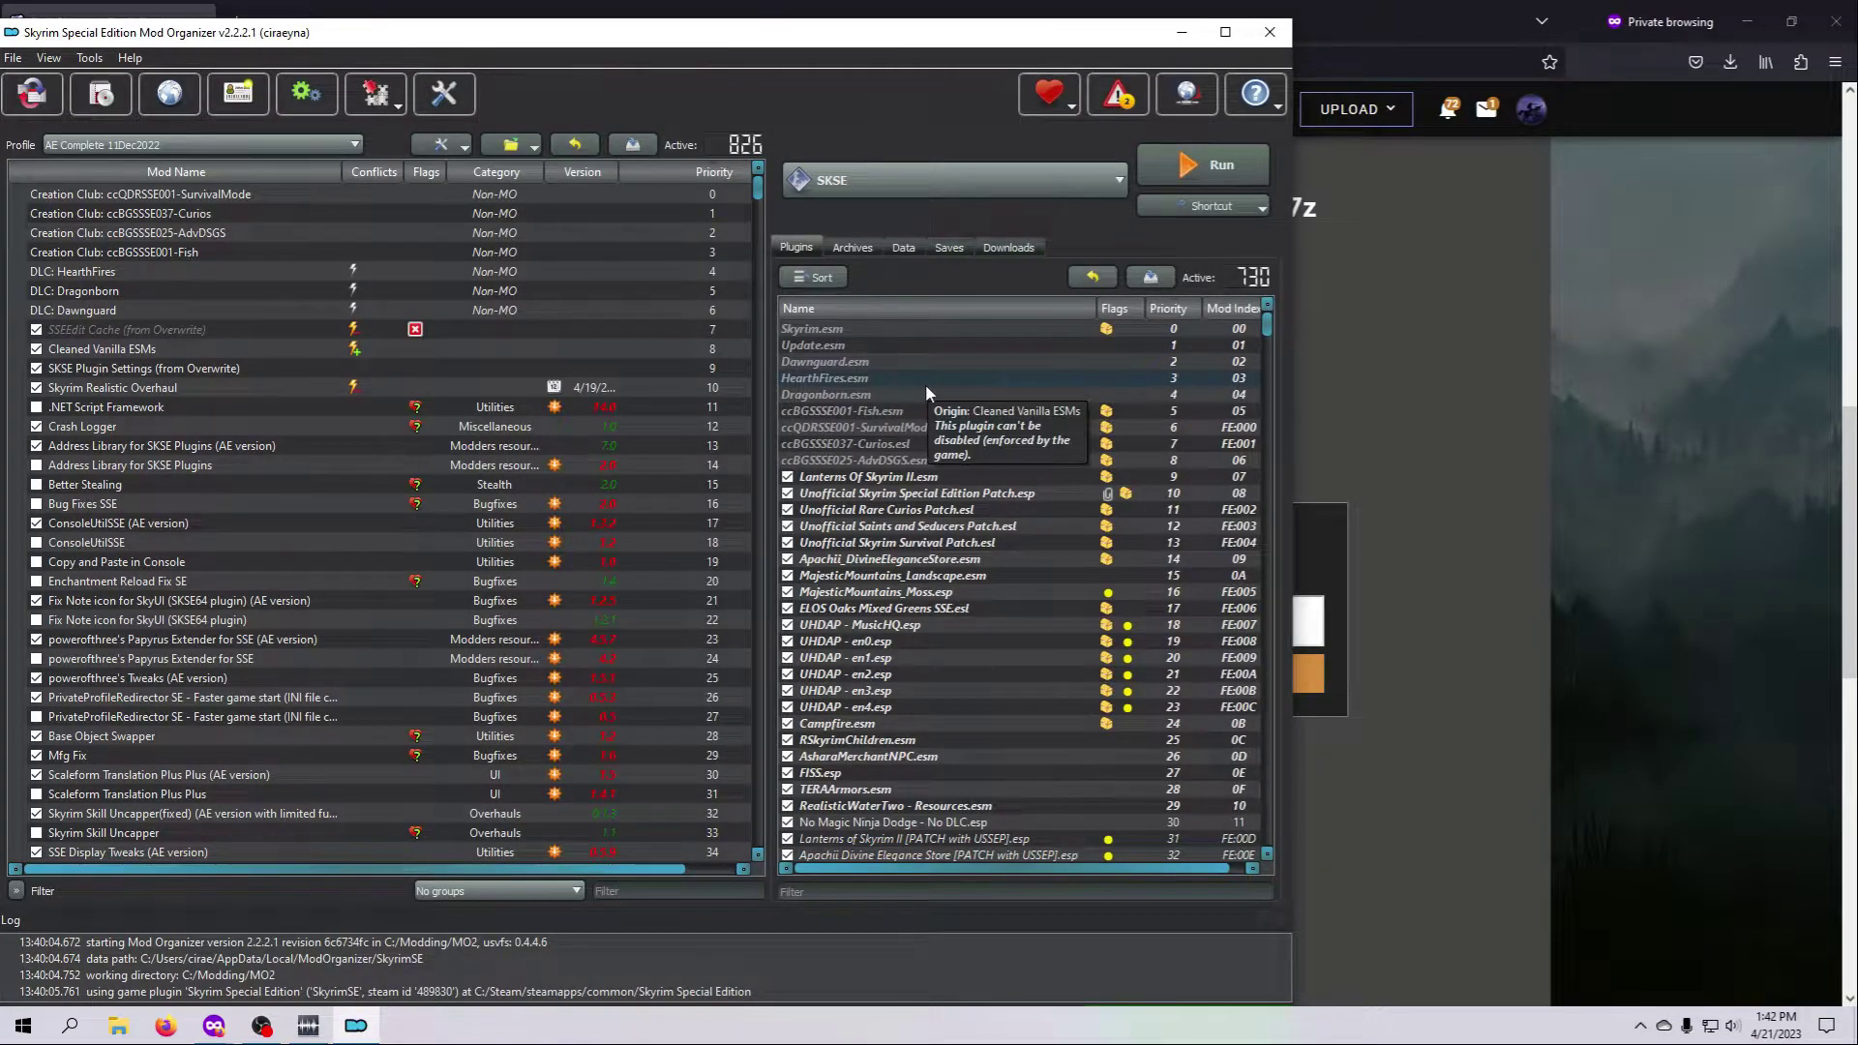
pyautogui.click(1011, 248)
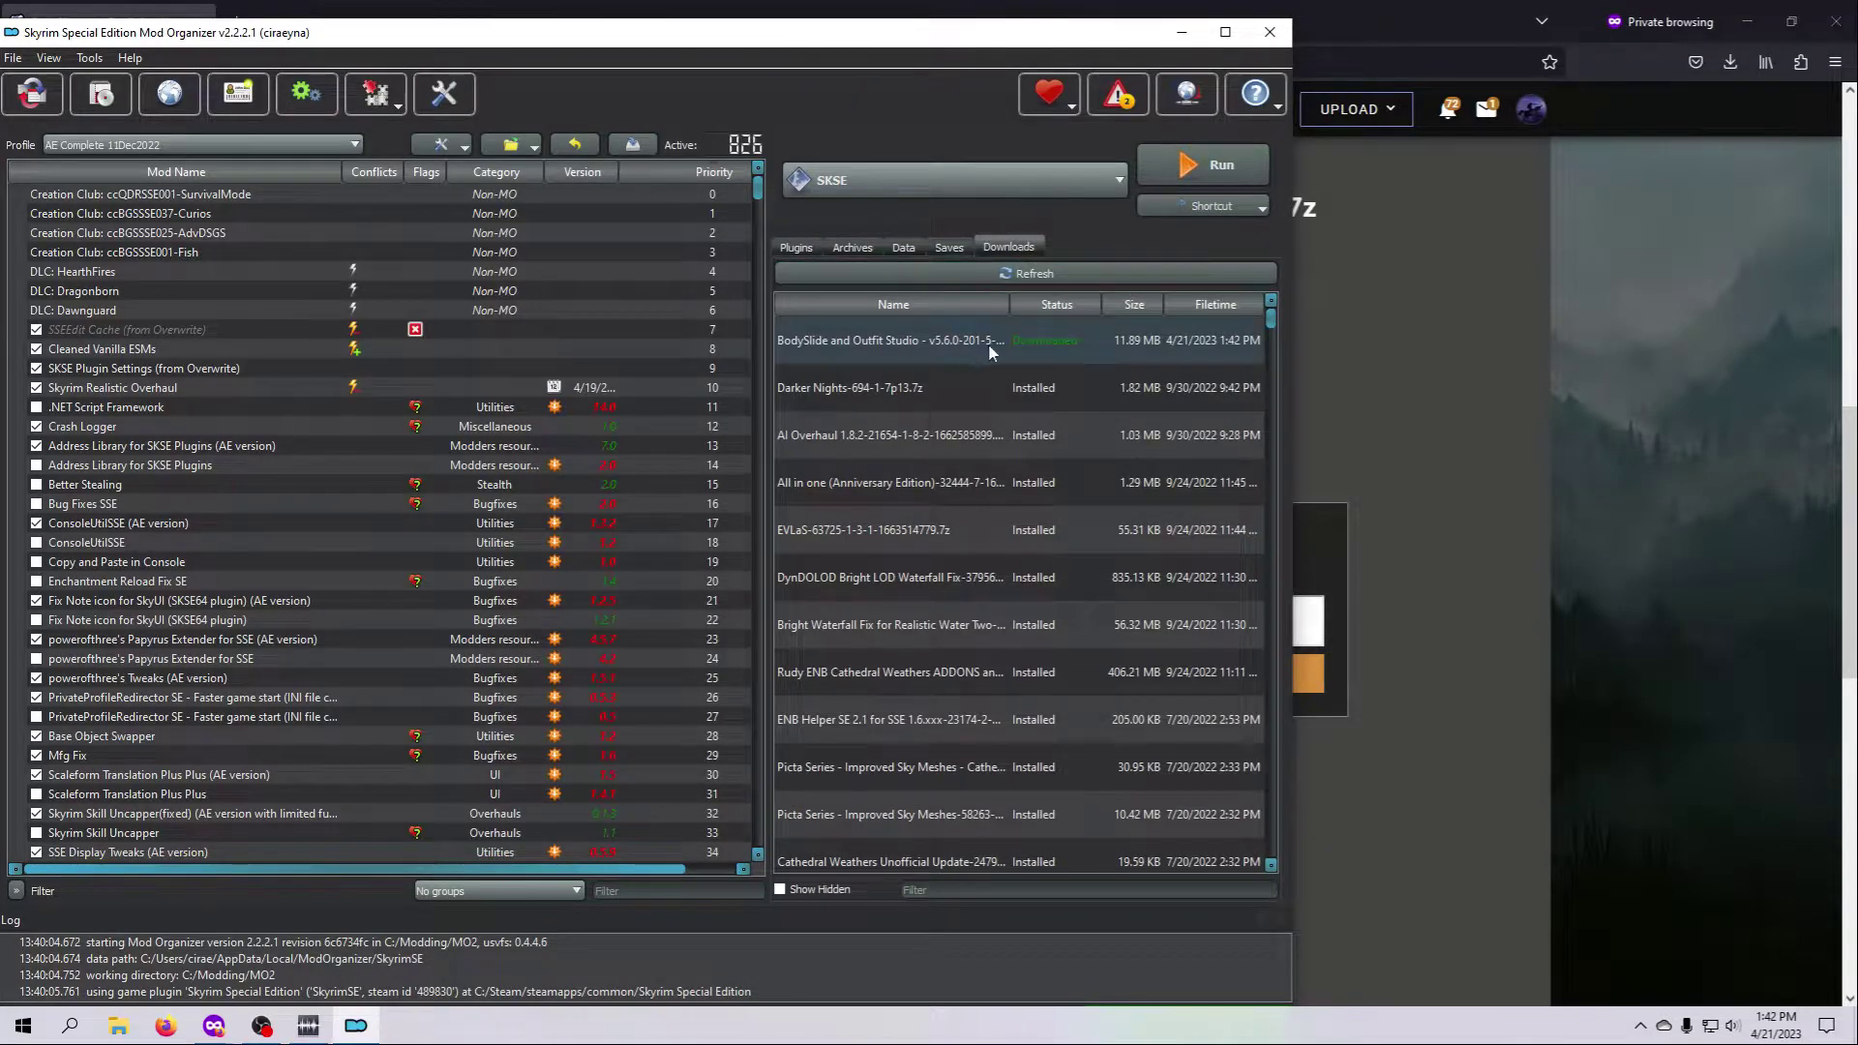
pyautogui.moveTo(1008, 334)
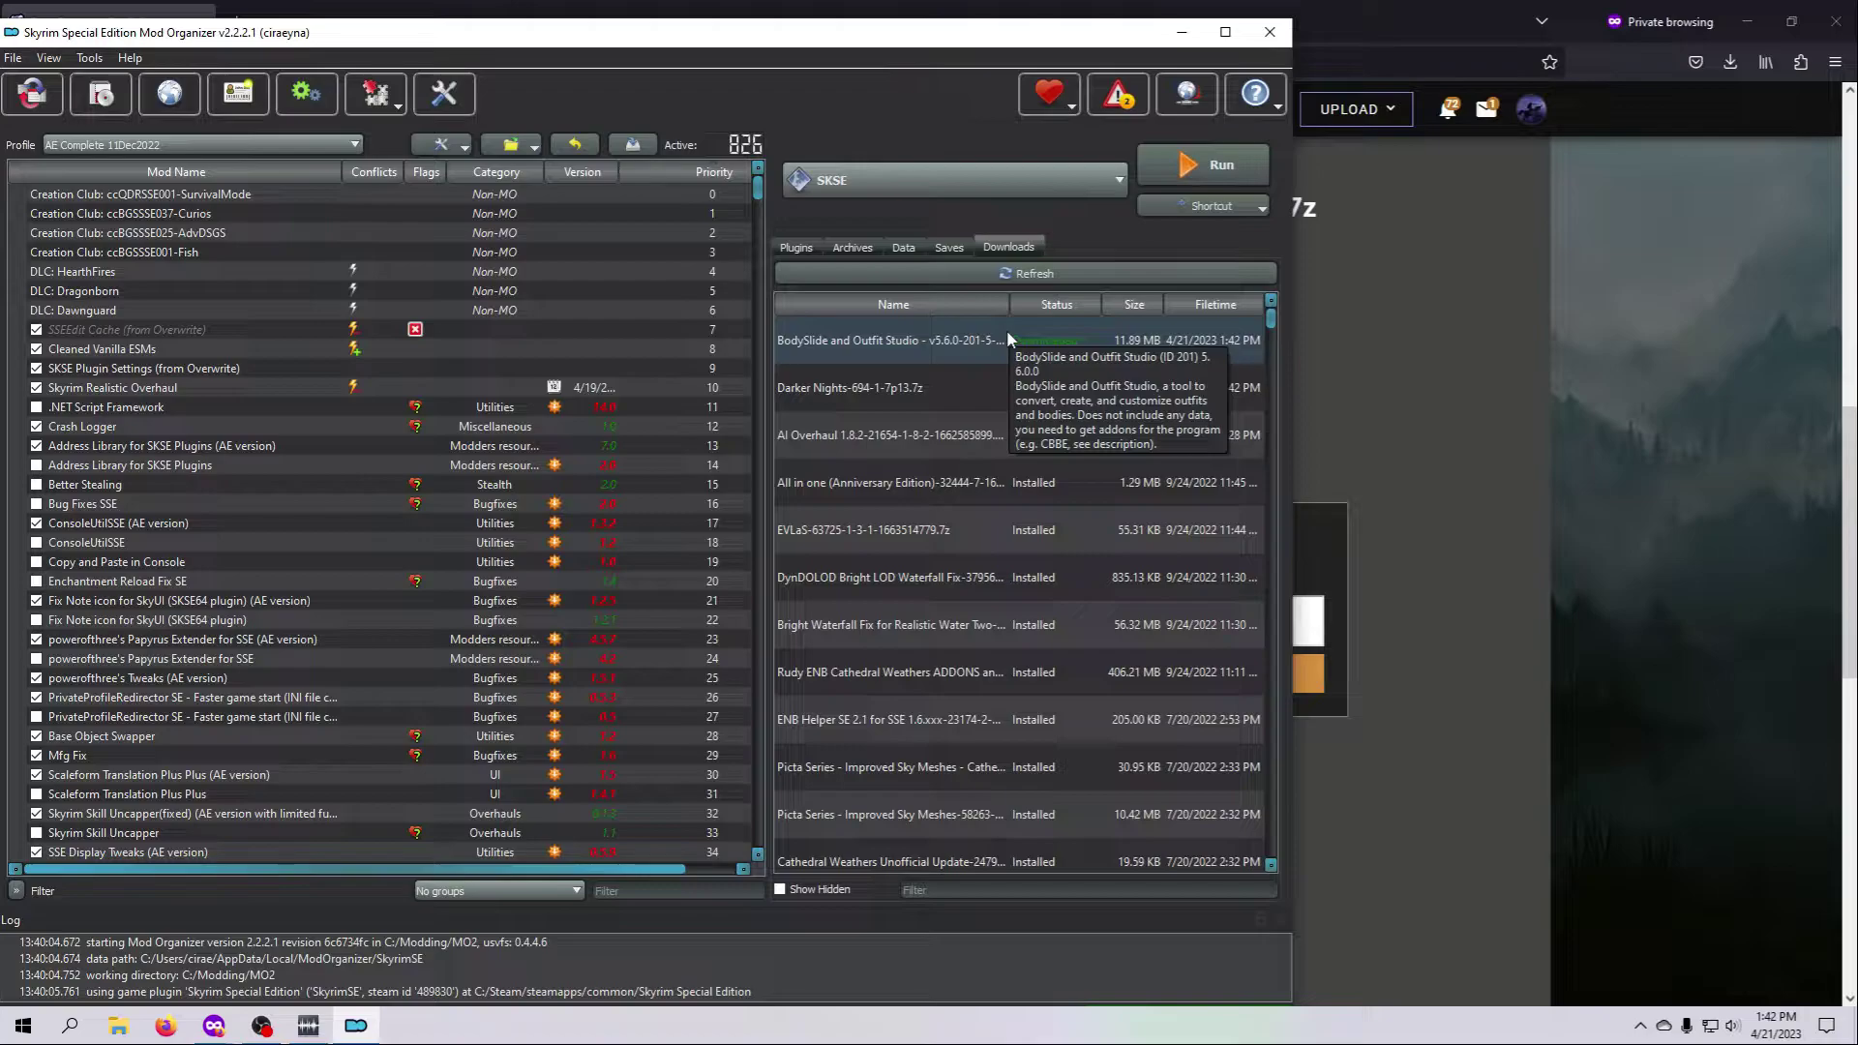
pyautogui.doubleClick(949, 339)
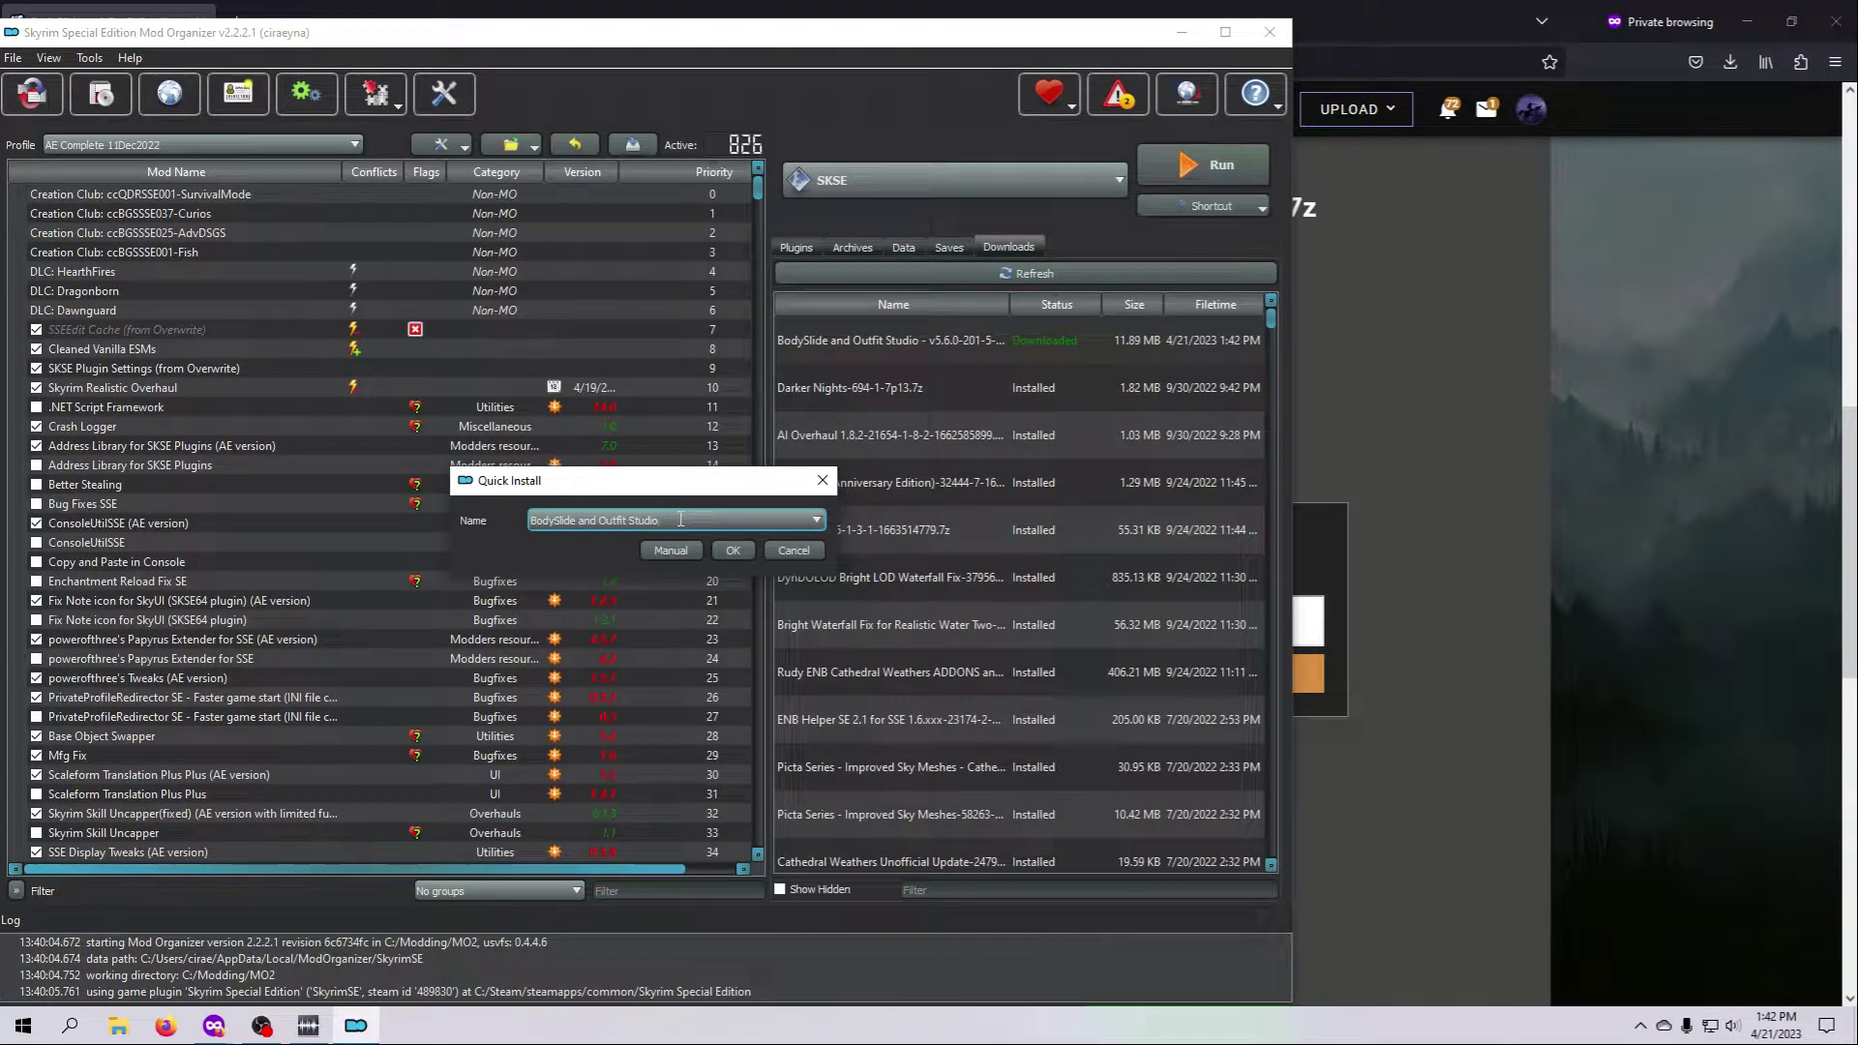
pyautogui.write('v5.6.0')
pyautogui.click(732, 549)
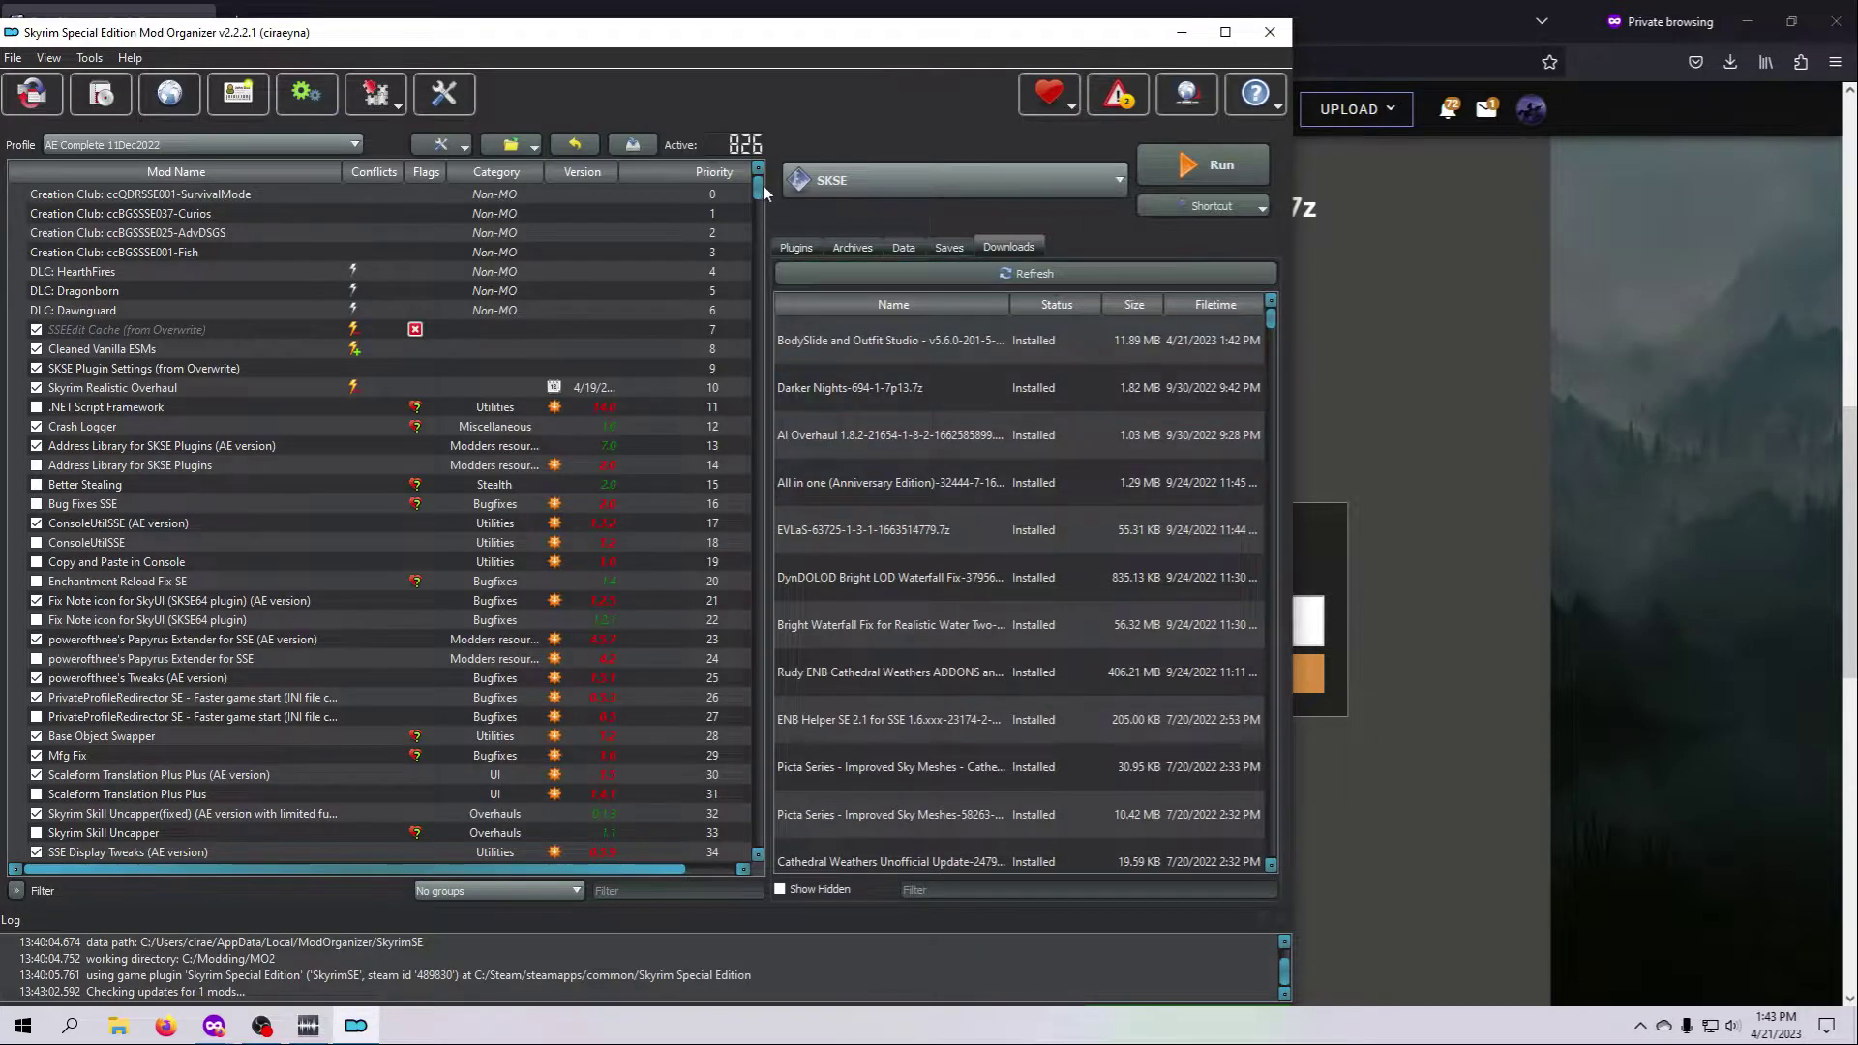
# Set the priority of BodySlide and Outfit Studio v5.6.0 to 10 and enable the mod
pyautogui.moveTo(758, 191); pyautogui.dragTo(769, 864)
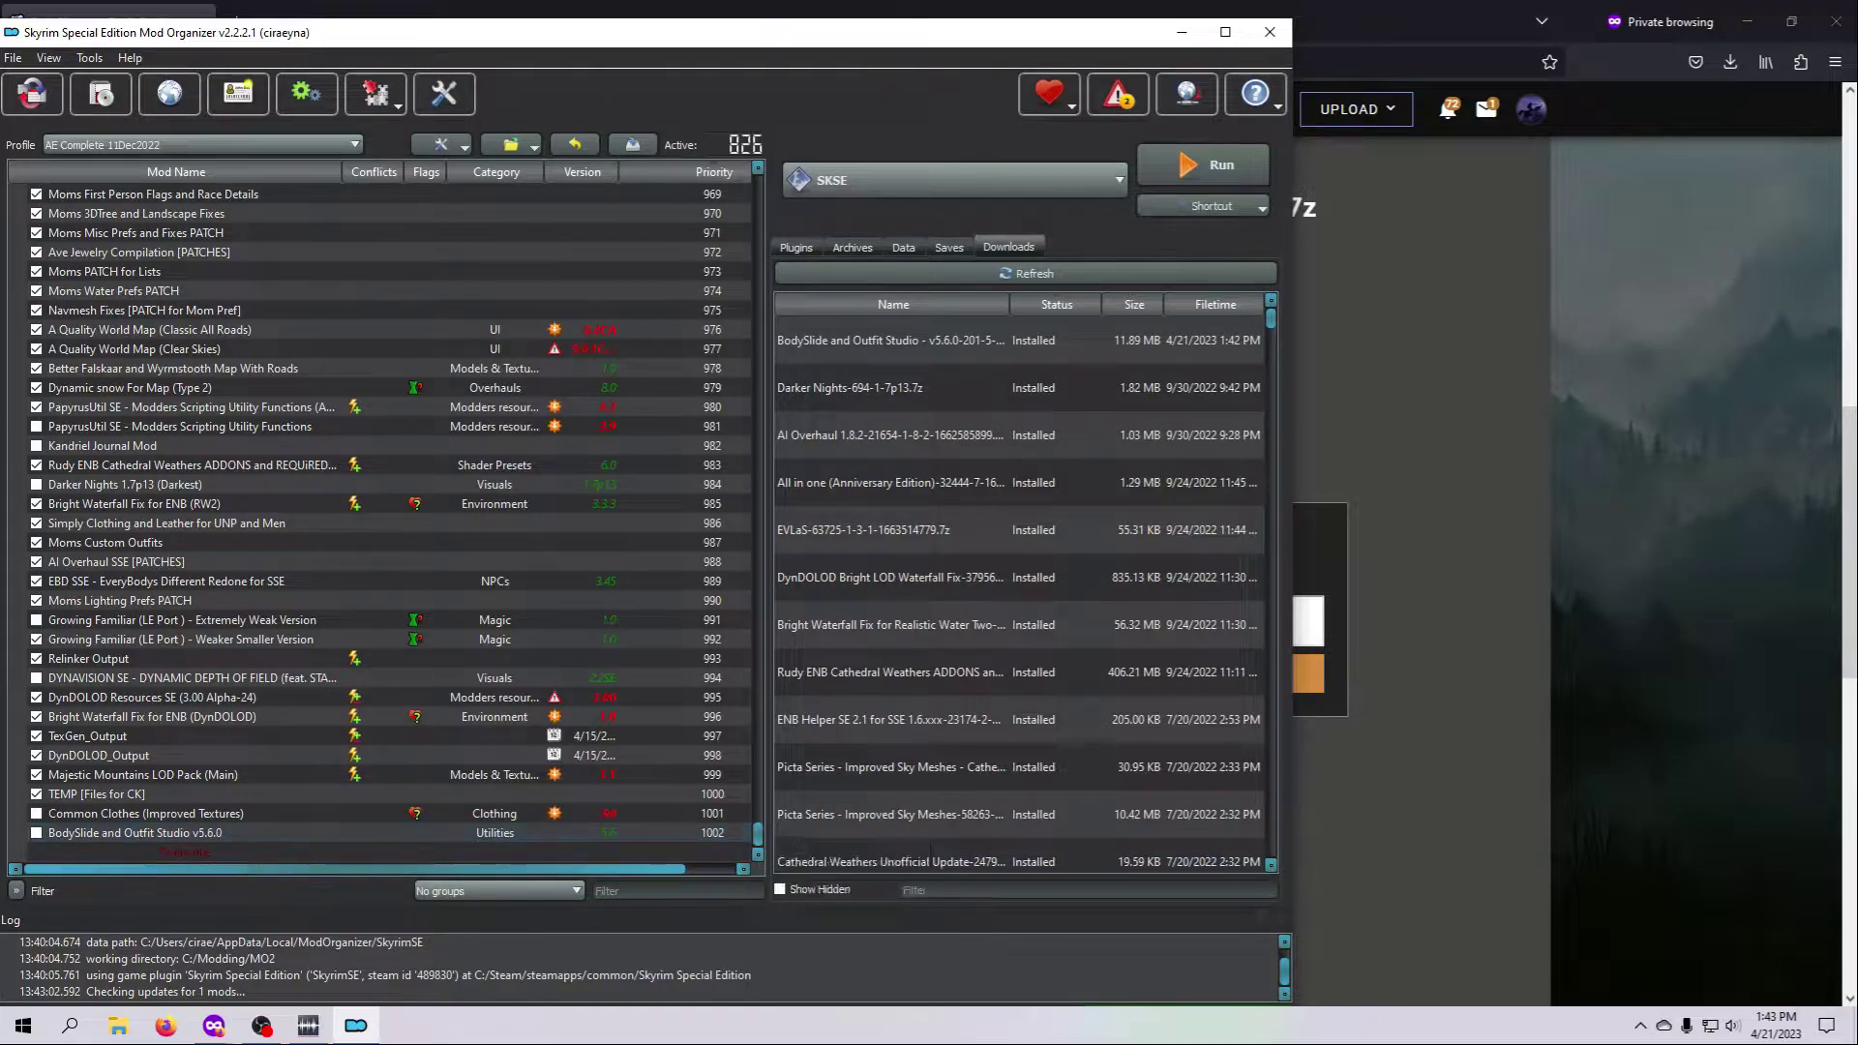
pyautogui.doubleClick(712, 834)
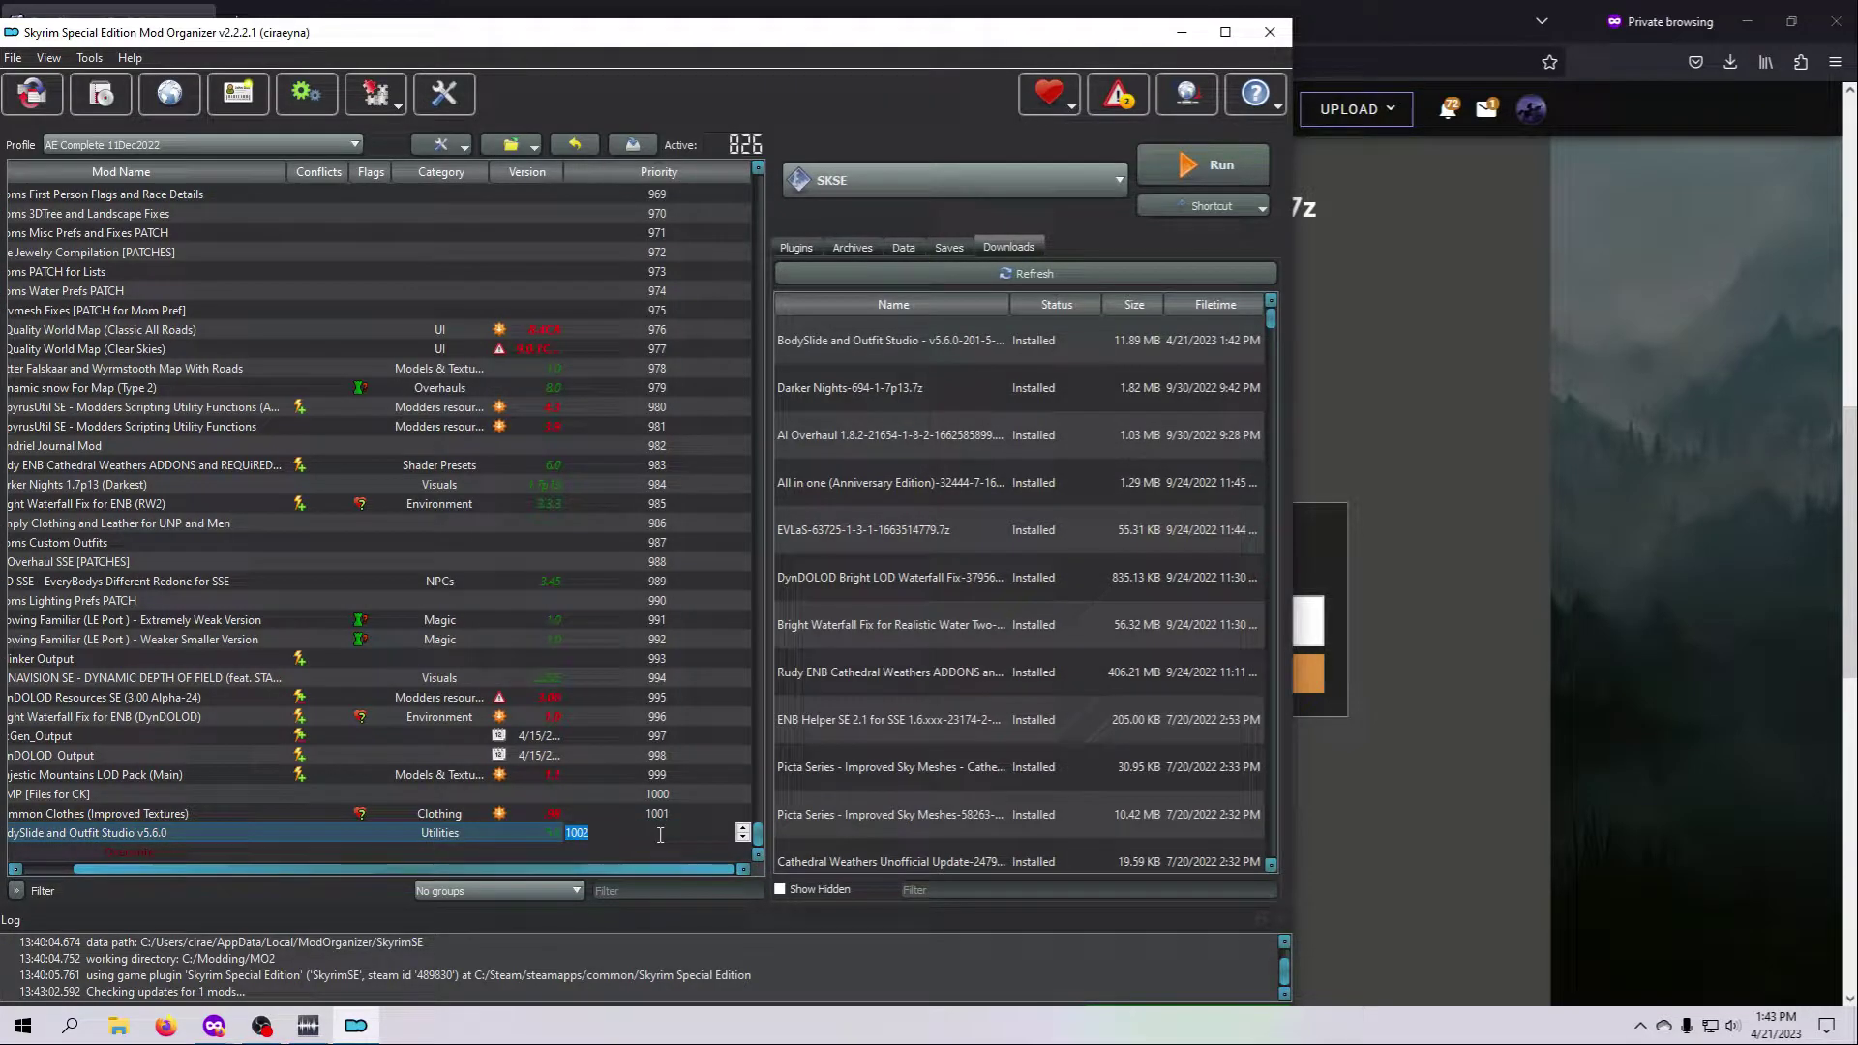
pyautogui.write('10')
pyautogui.press('Return')
pyautogui.scroll(20, 764, 735)
pyautogui.moveTo(765, 738); pyautogui.dragTo(774, 190)
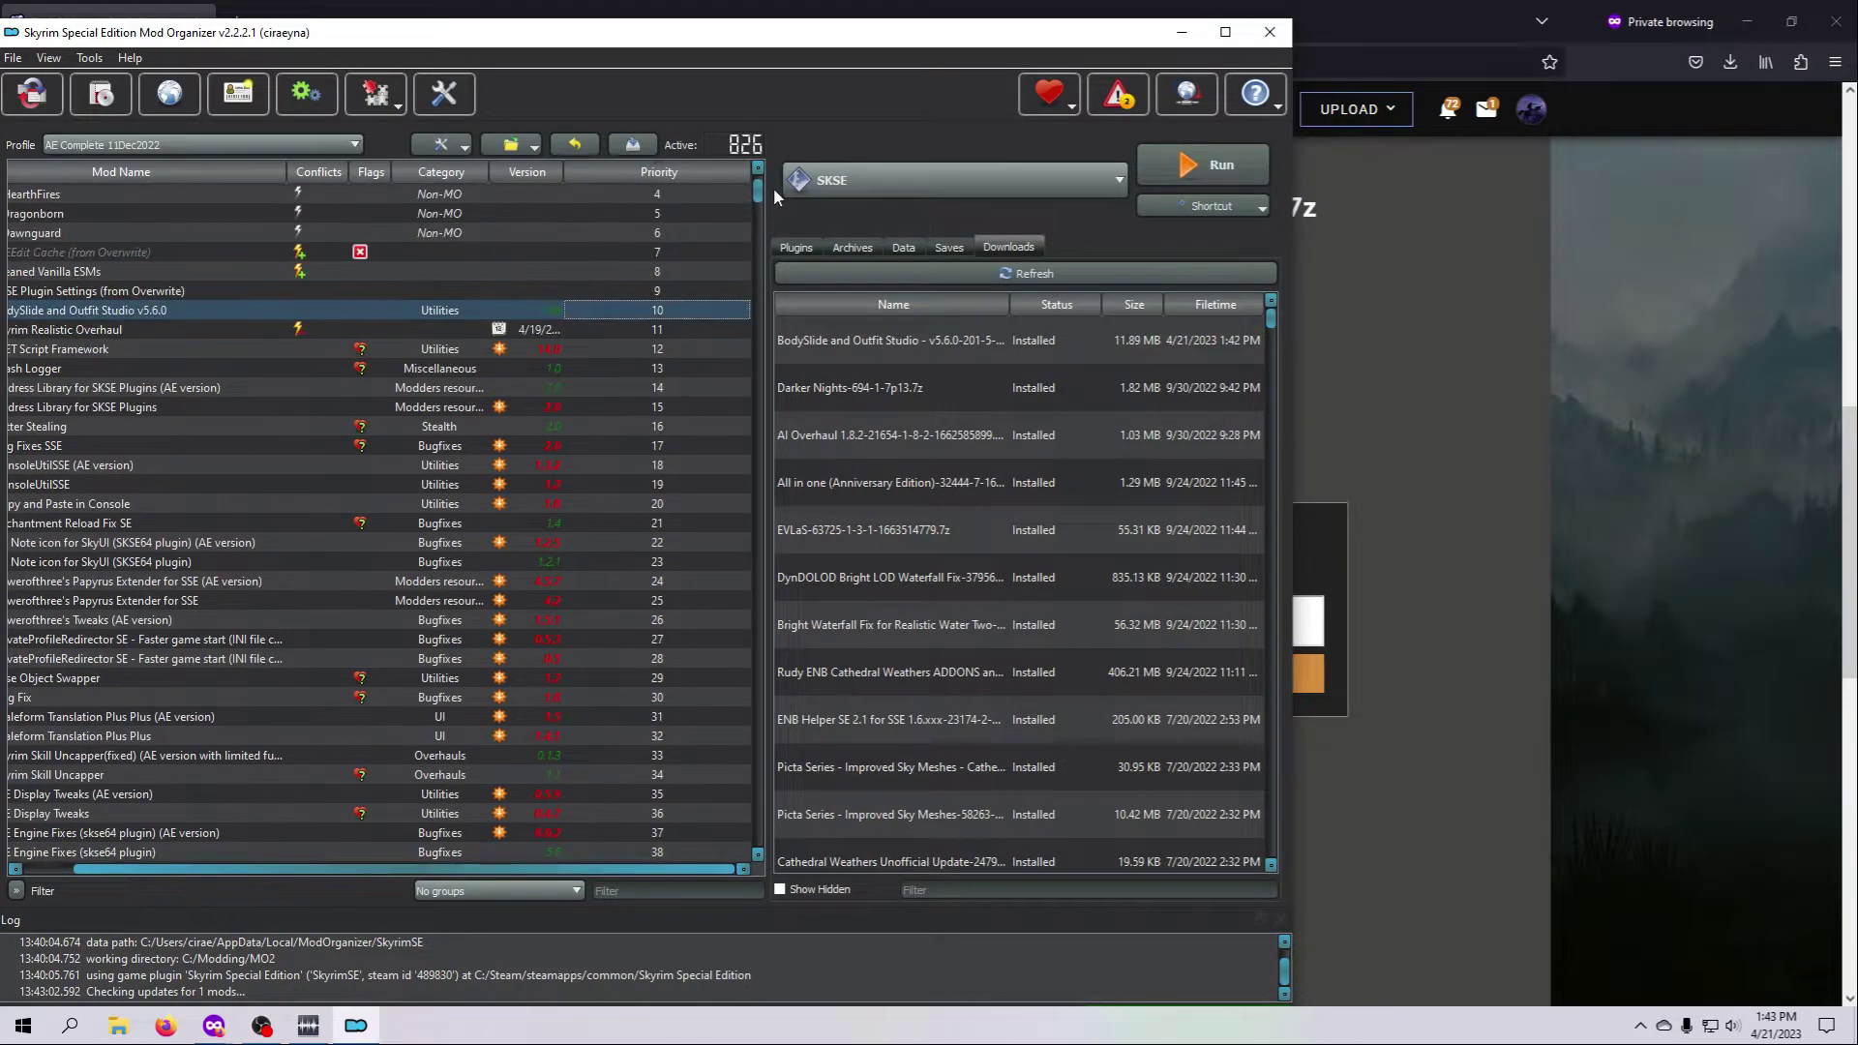
pyautogui.moveTo(563, 870); pyautogui.dragTo(494, 867)
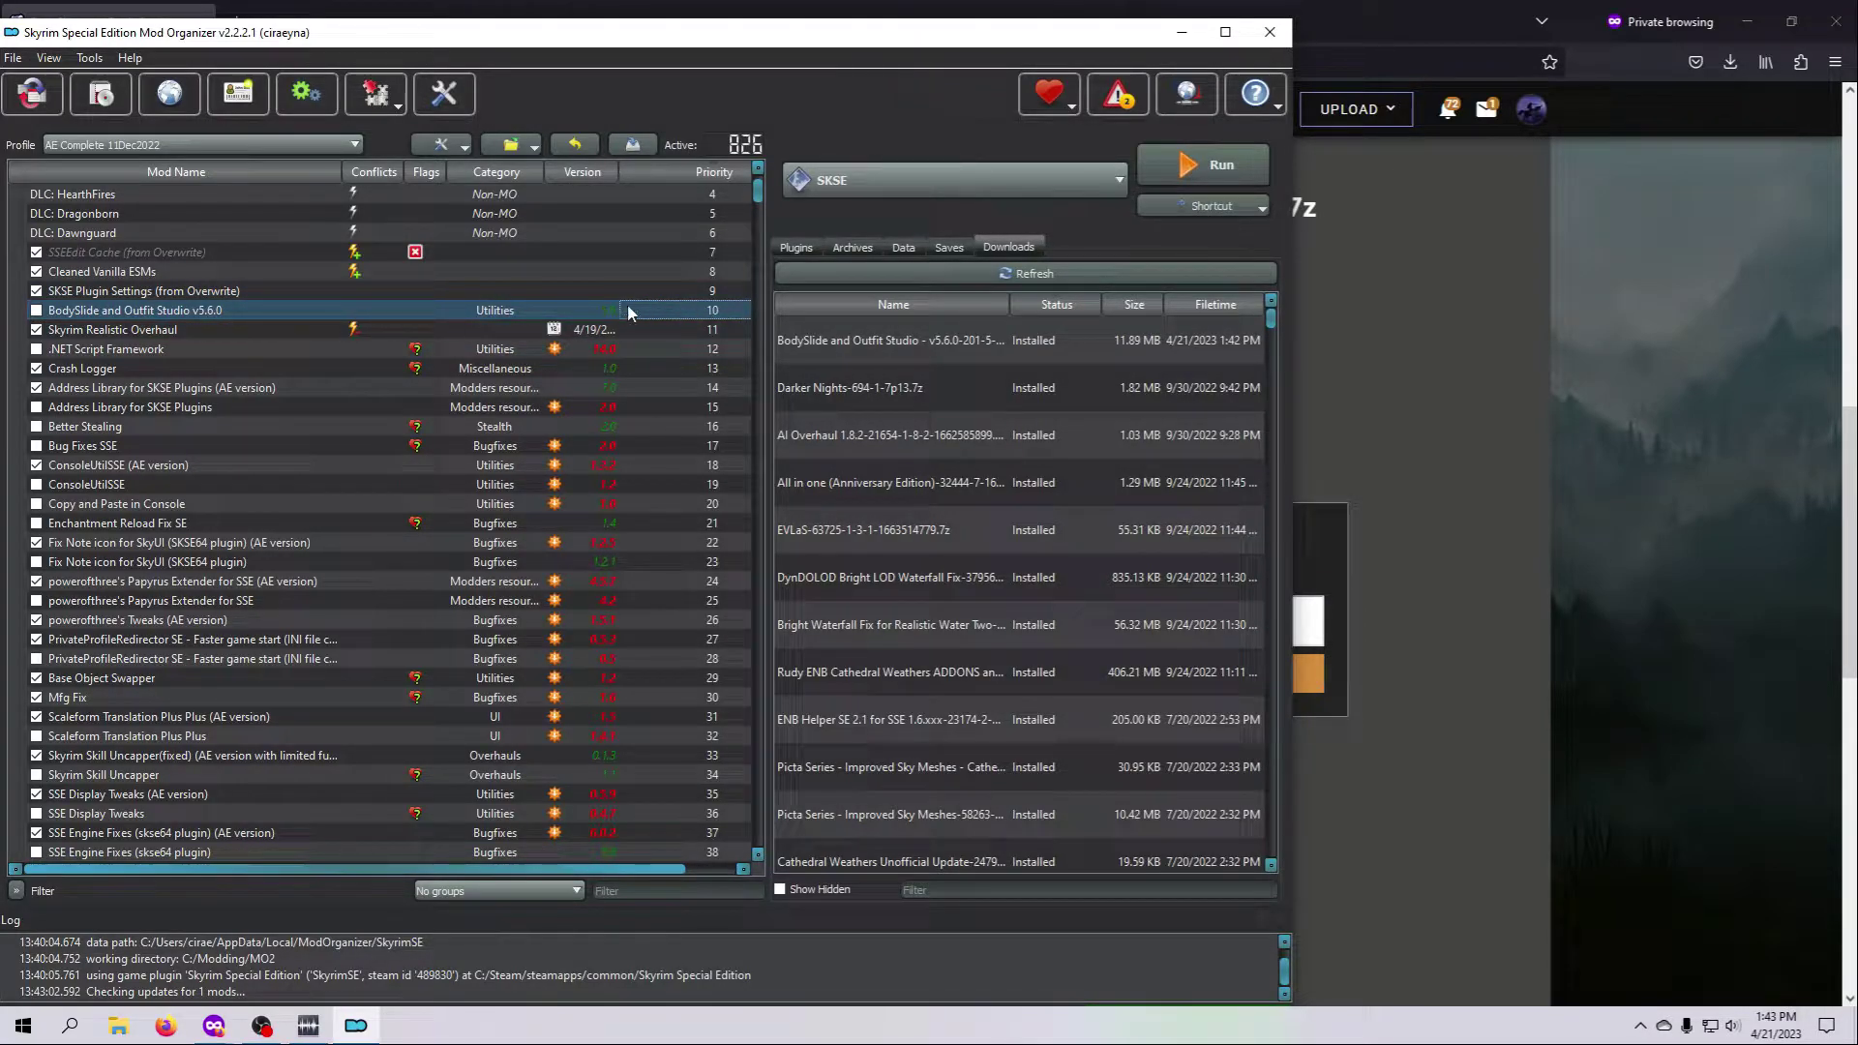
pyautogui.click(37, 311)
# Open the BodySlide and Outfit Studio v5.6.0 mod folder in File Explorer from its mod information
pyautogui.doubleClick(133, 312)
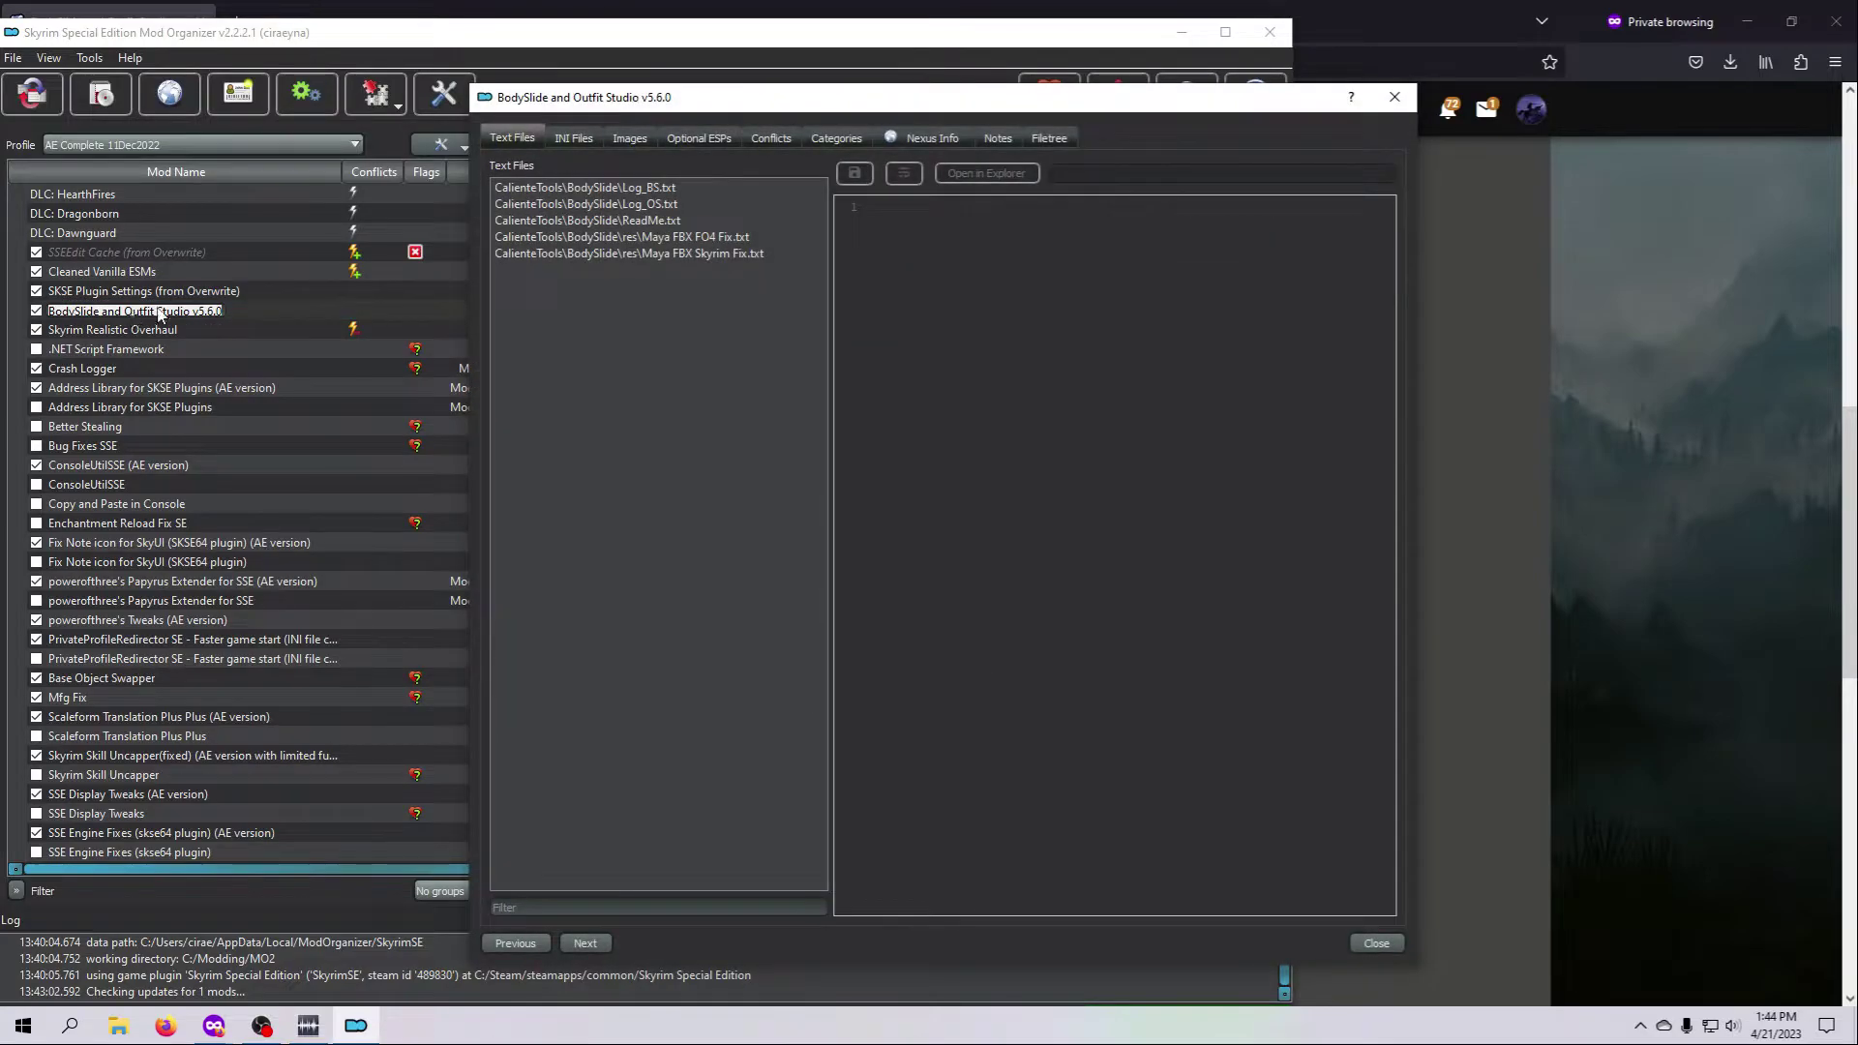
pyautogui.click(1053, 141)
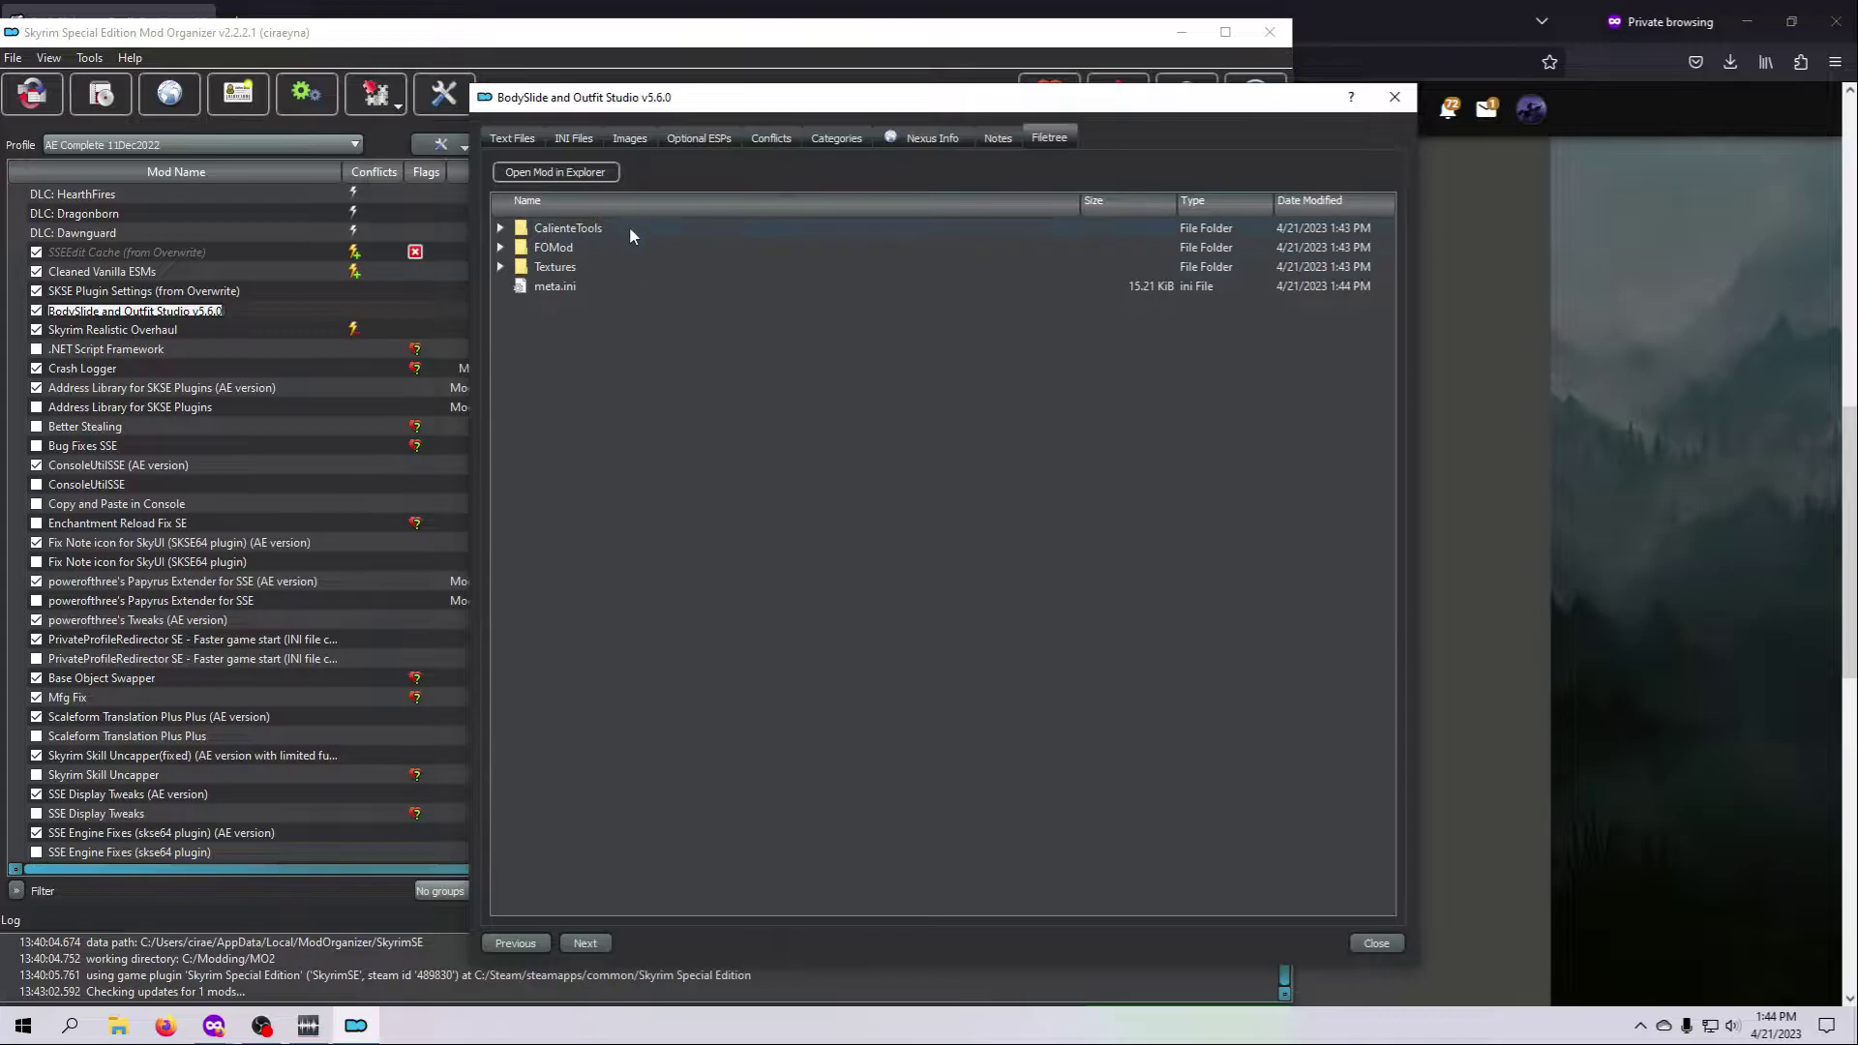
pyautogui.click(554, 174)
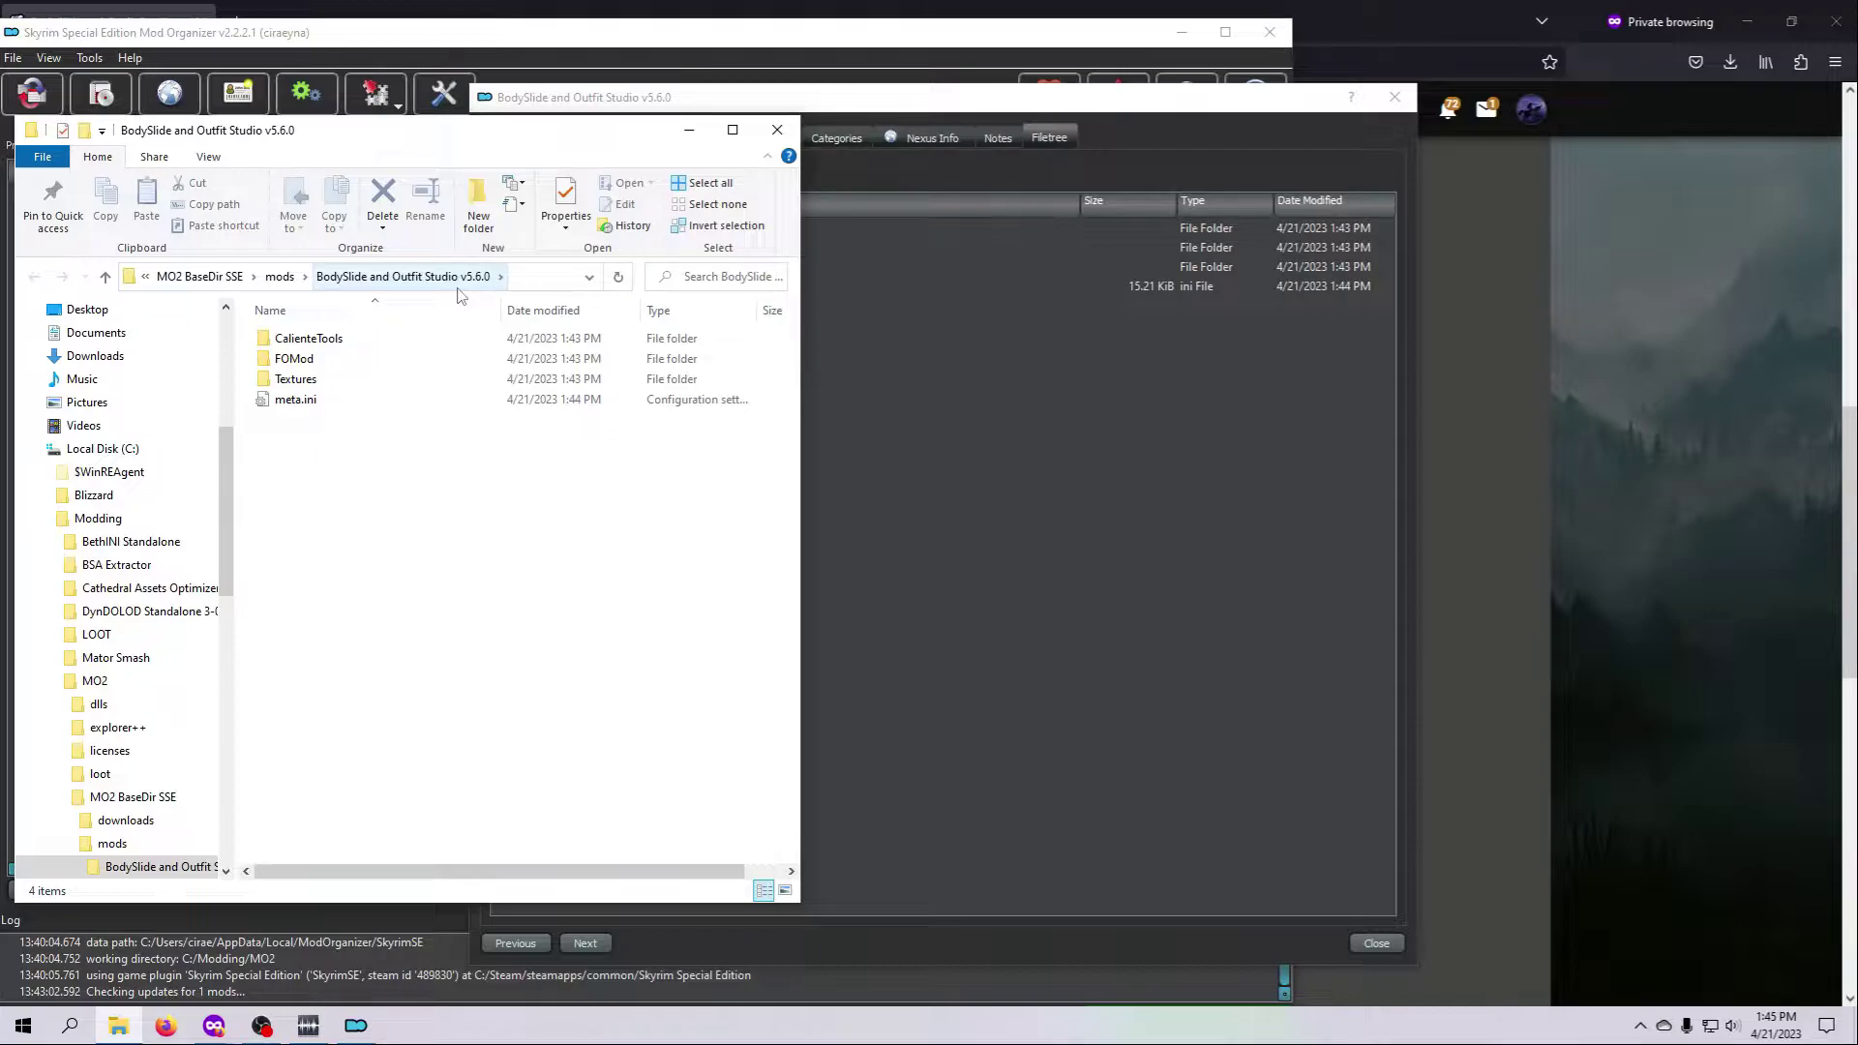
# Pin the BodySlide and Outfit Studio v5.6.0 folder to Quick access, and close File Explorer and the mod information window
pyautogui.scroll(6, 146, 464)
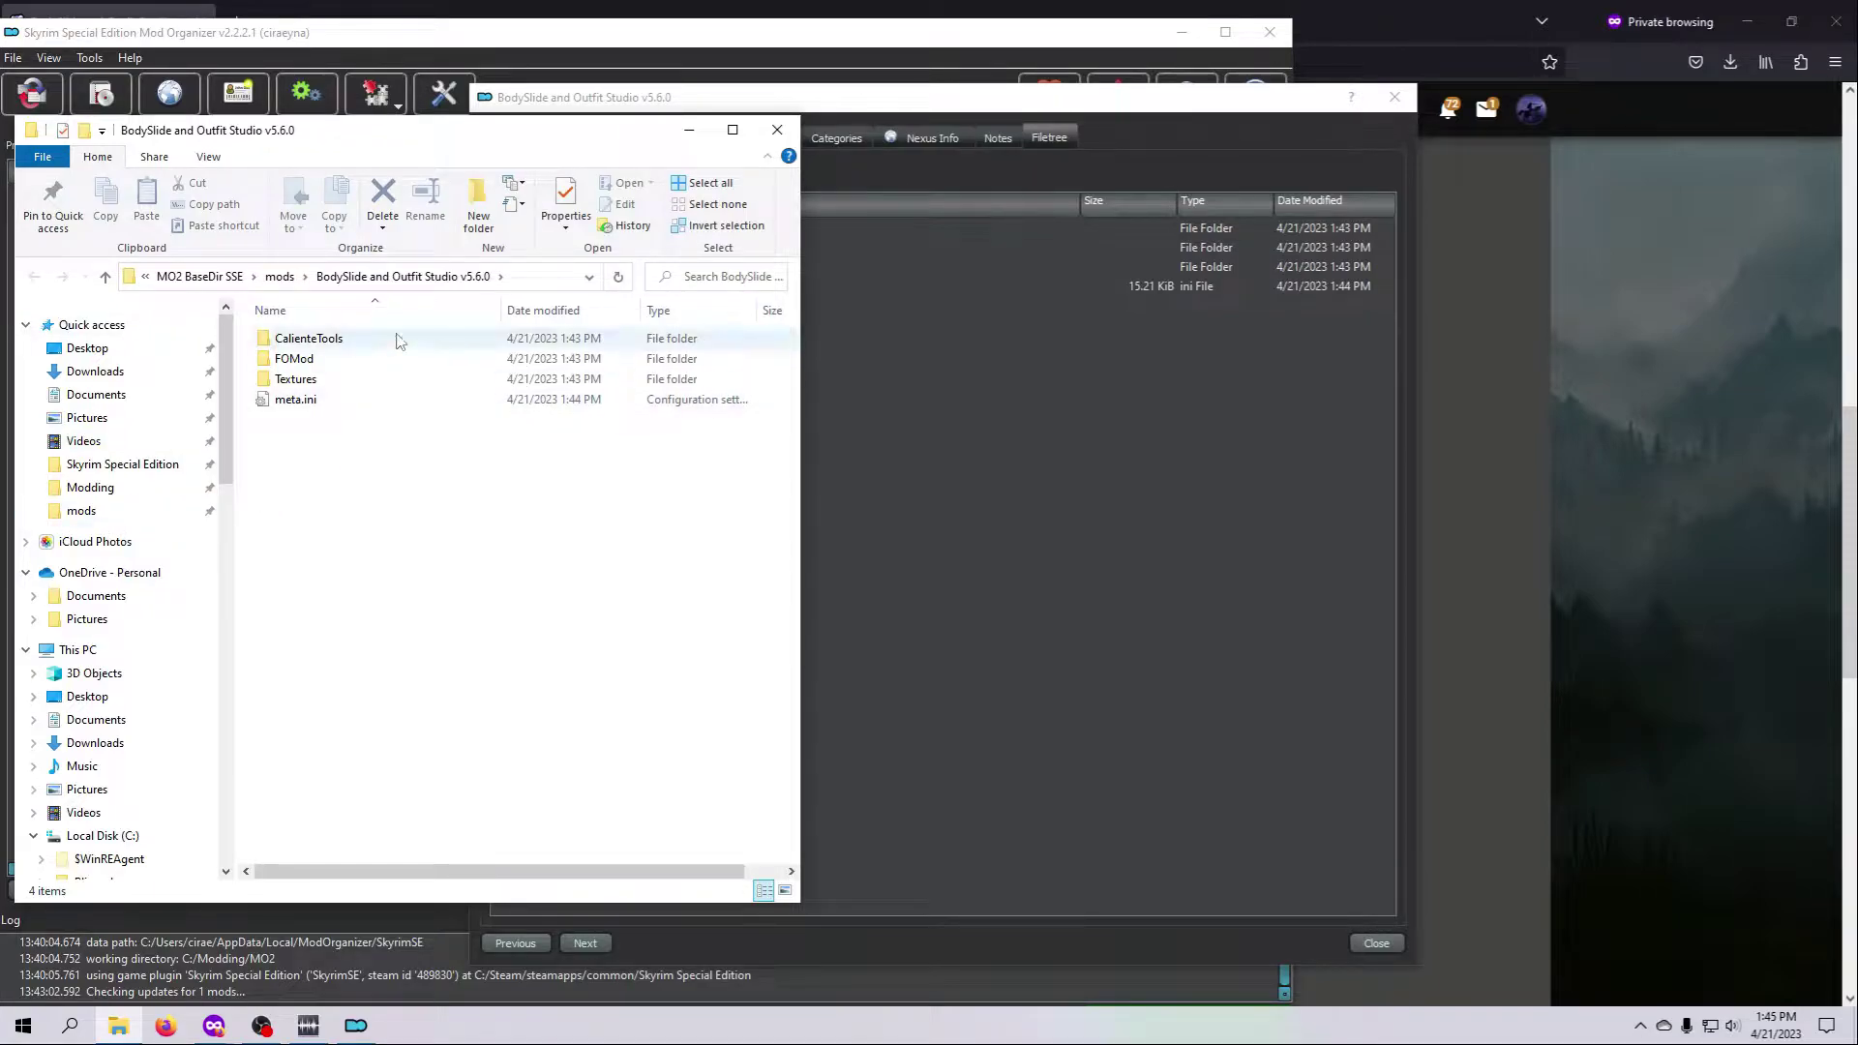
pyautogui.click(281, 278)
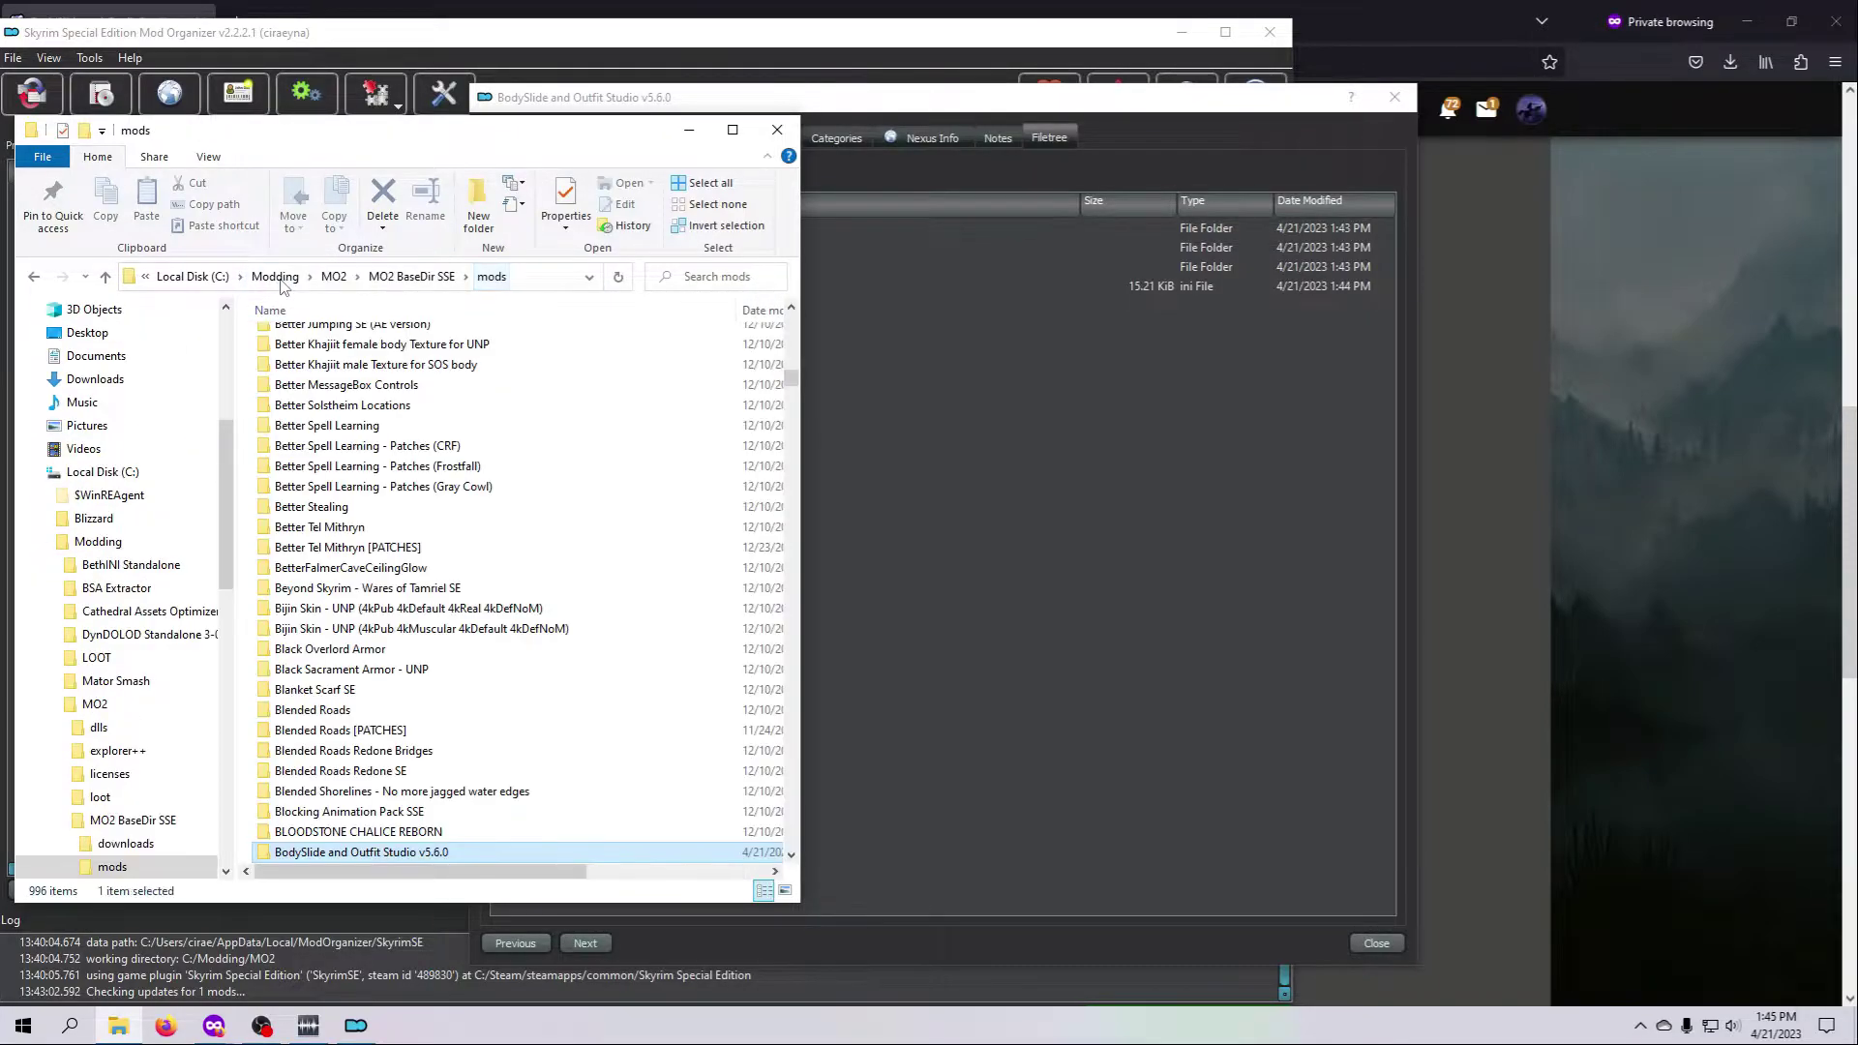
pyautogui.scroll(-3, 504, 739)
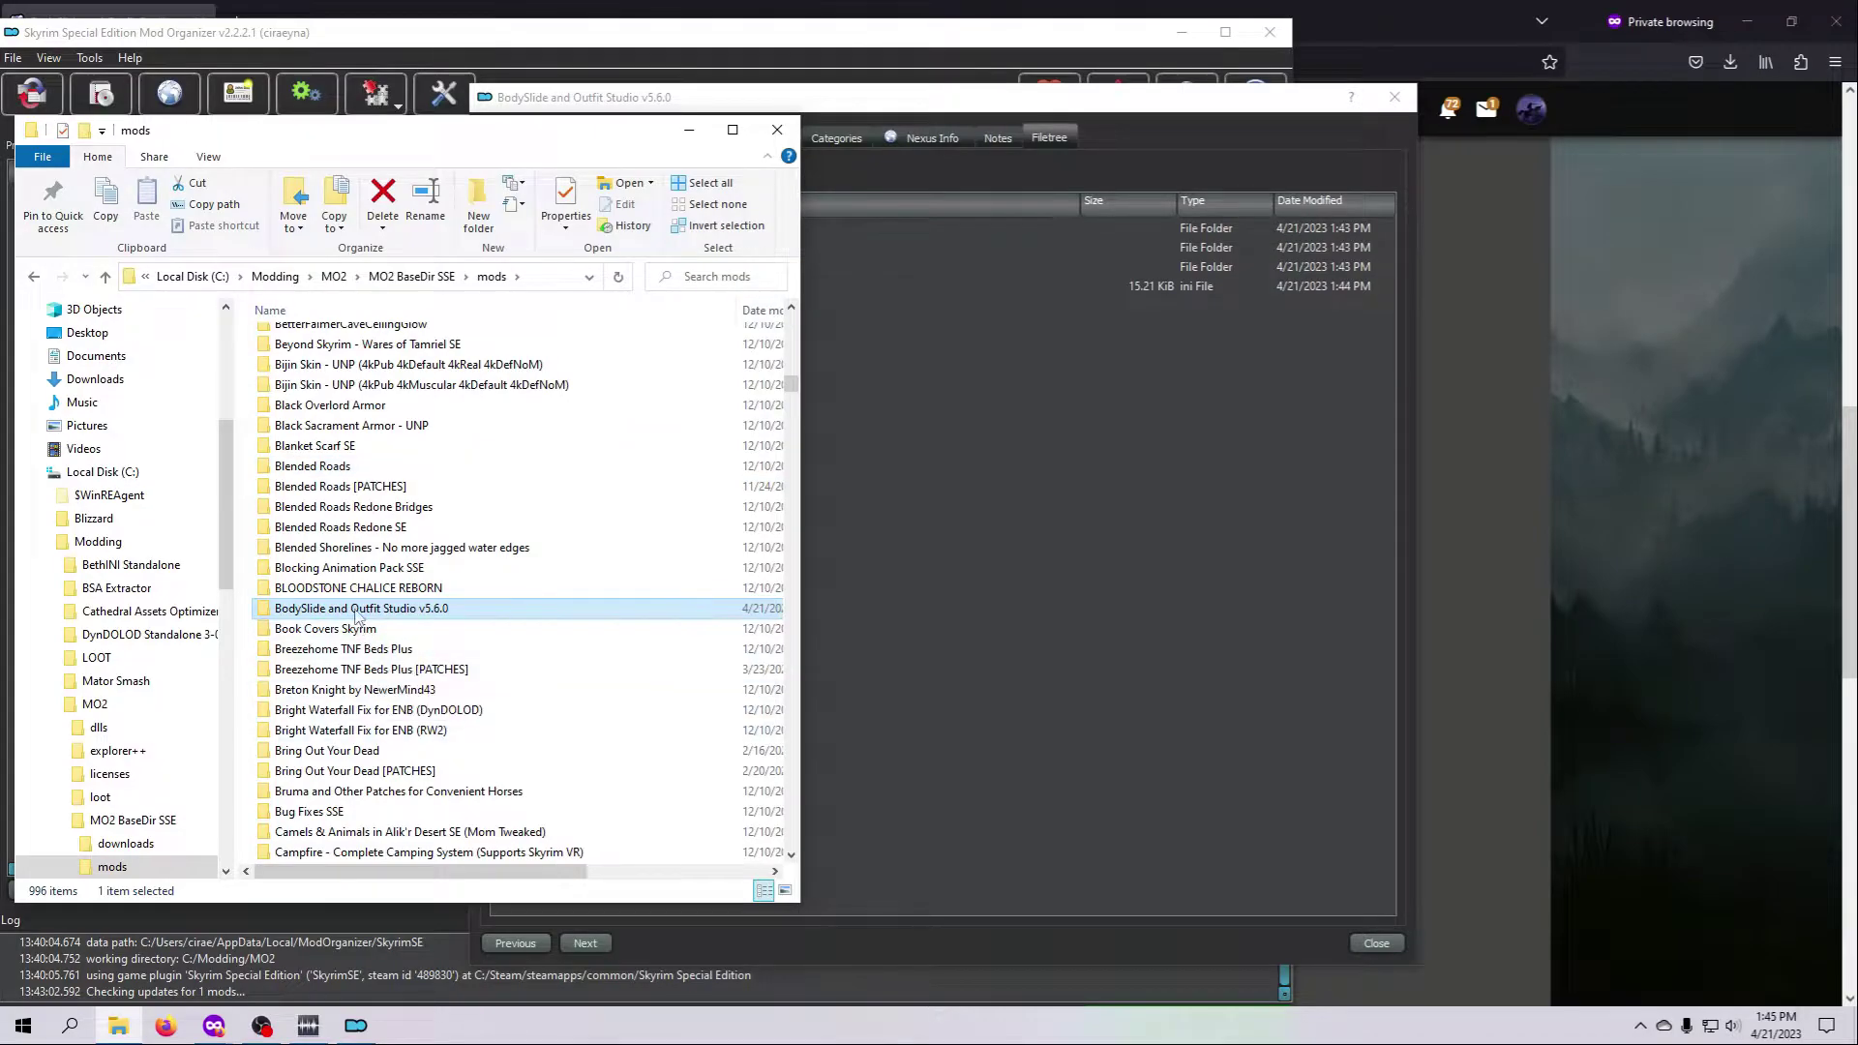
pyautogui.moveTo(357, 616)
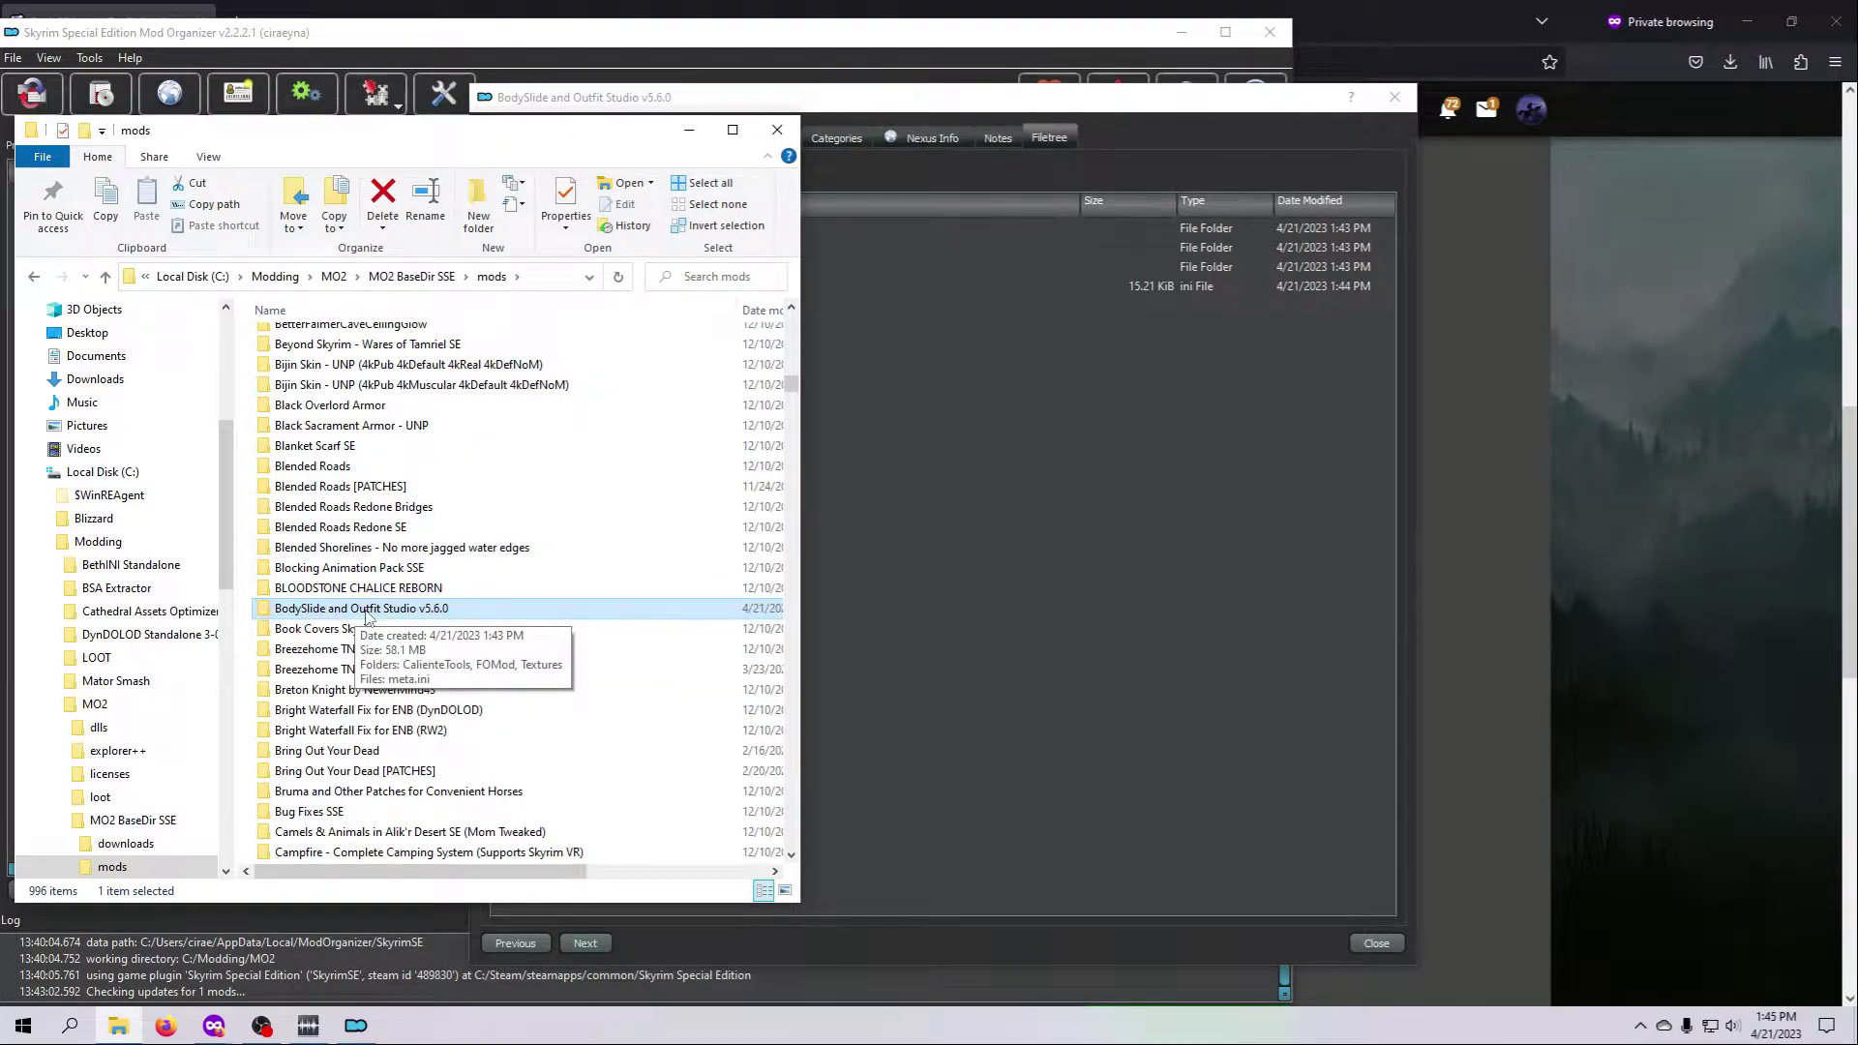
pyautogui.rightClick(368, 616)
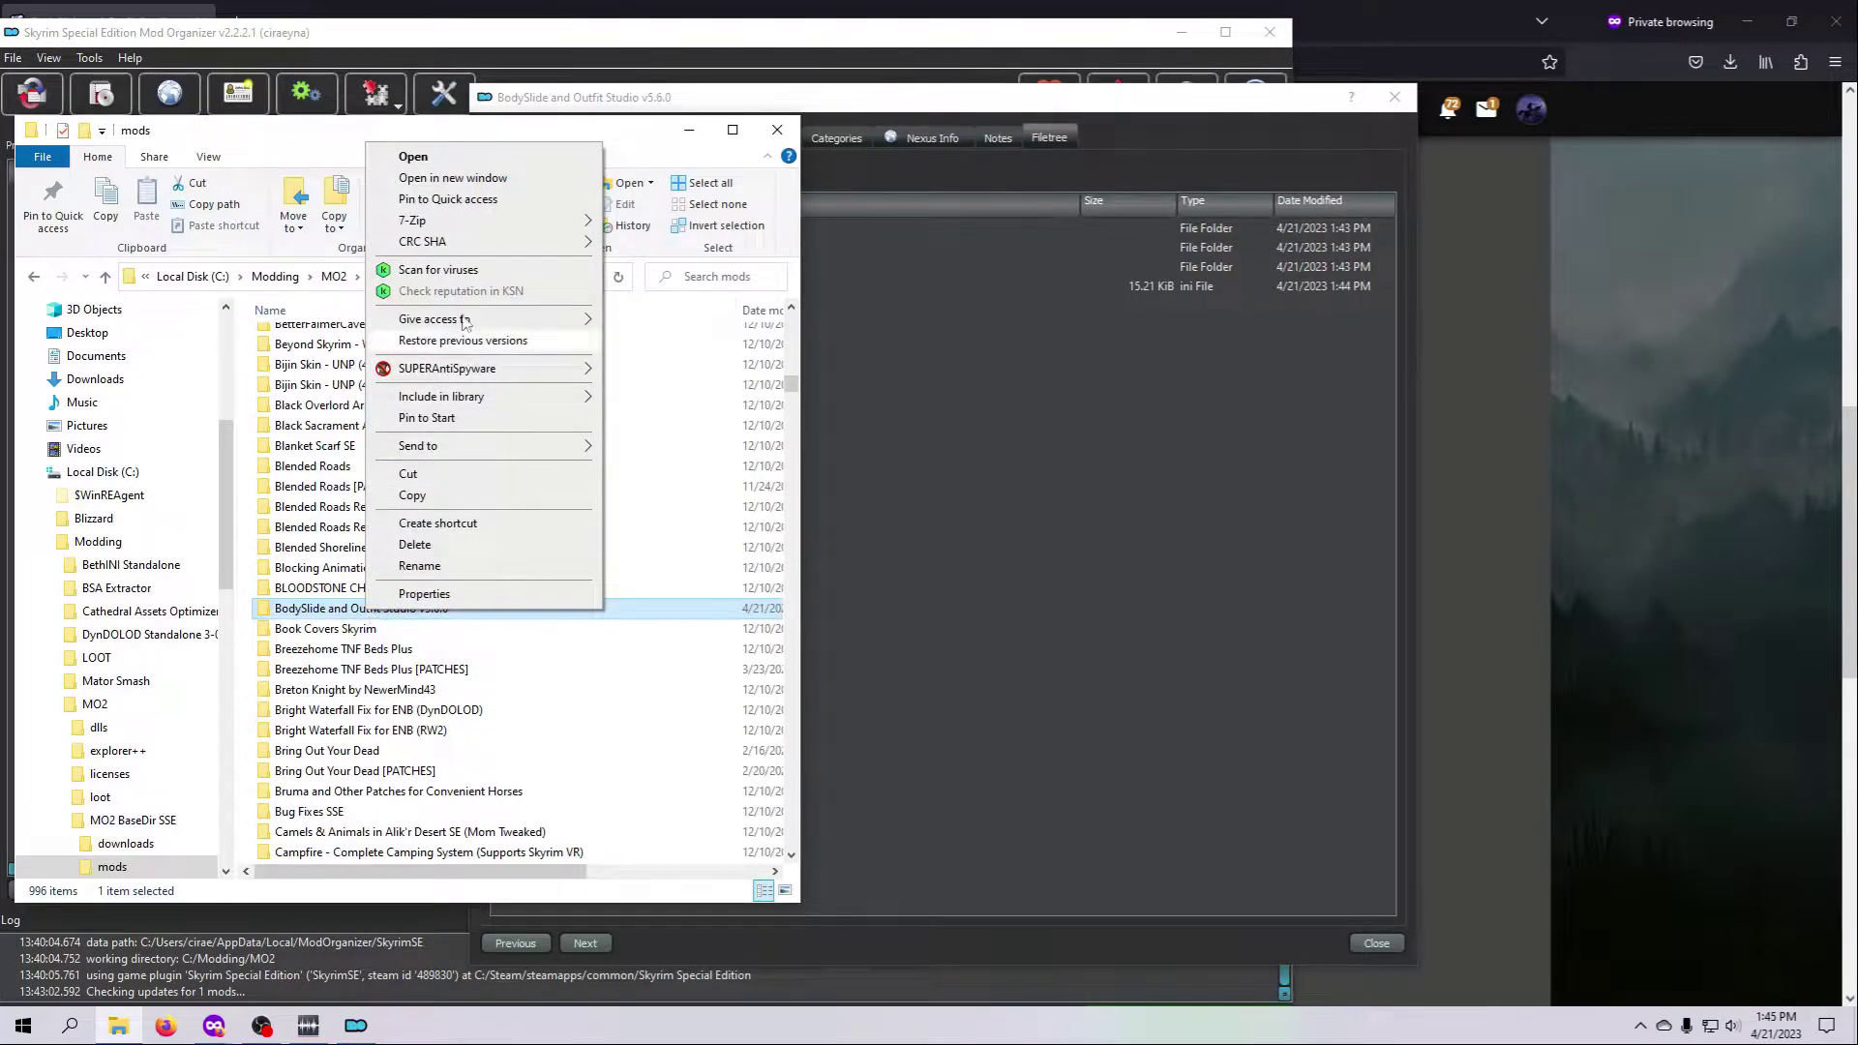
pyautogui.click(461, 203)
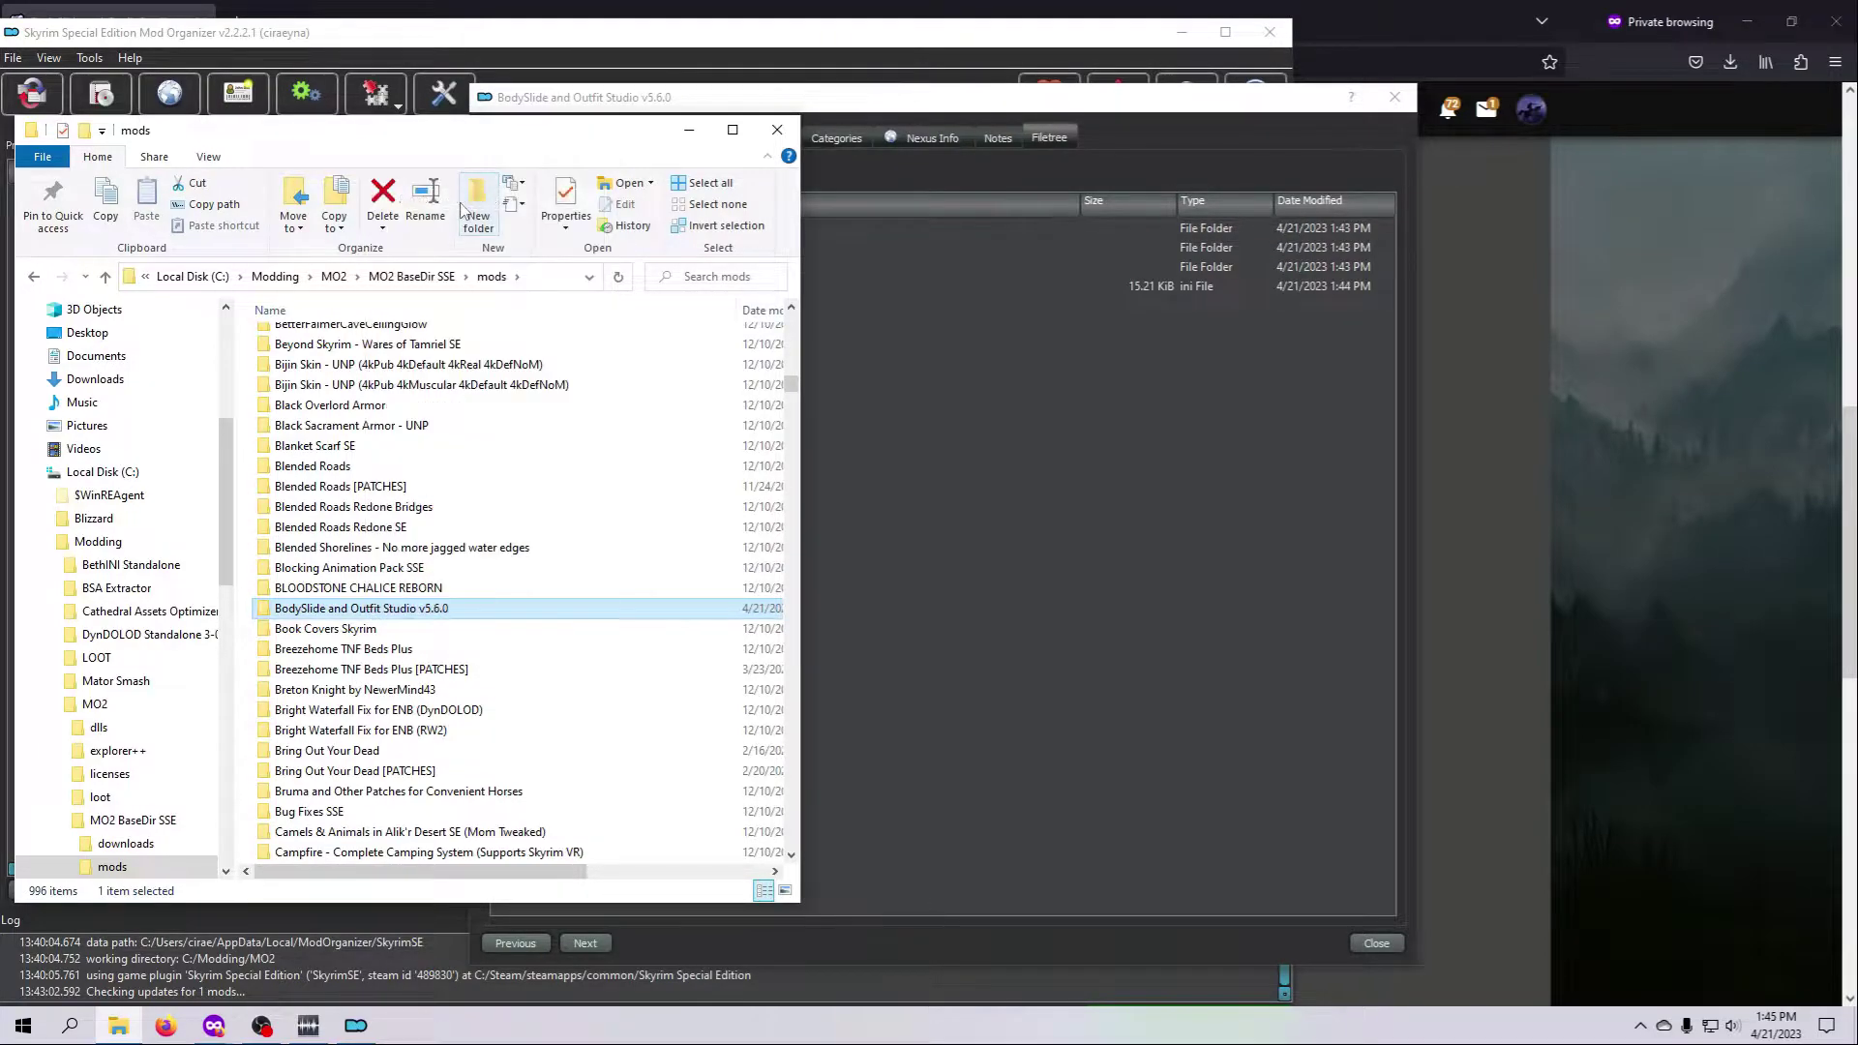
pyautogui.scroll(6, 187, 494)
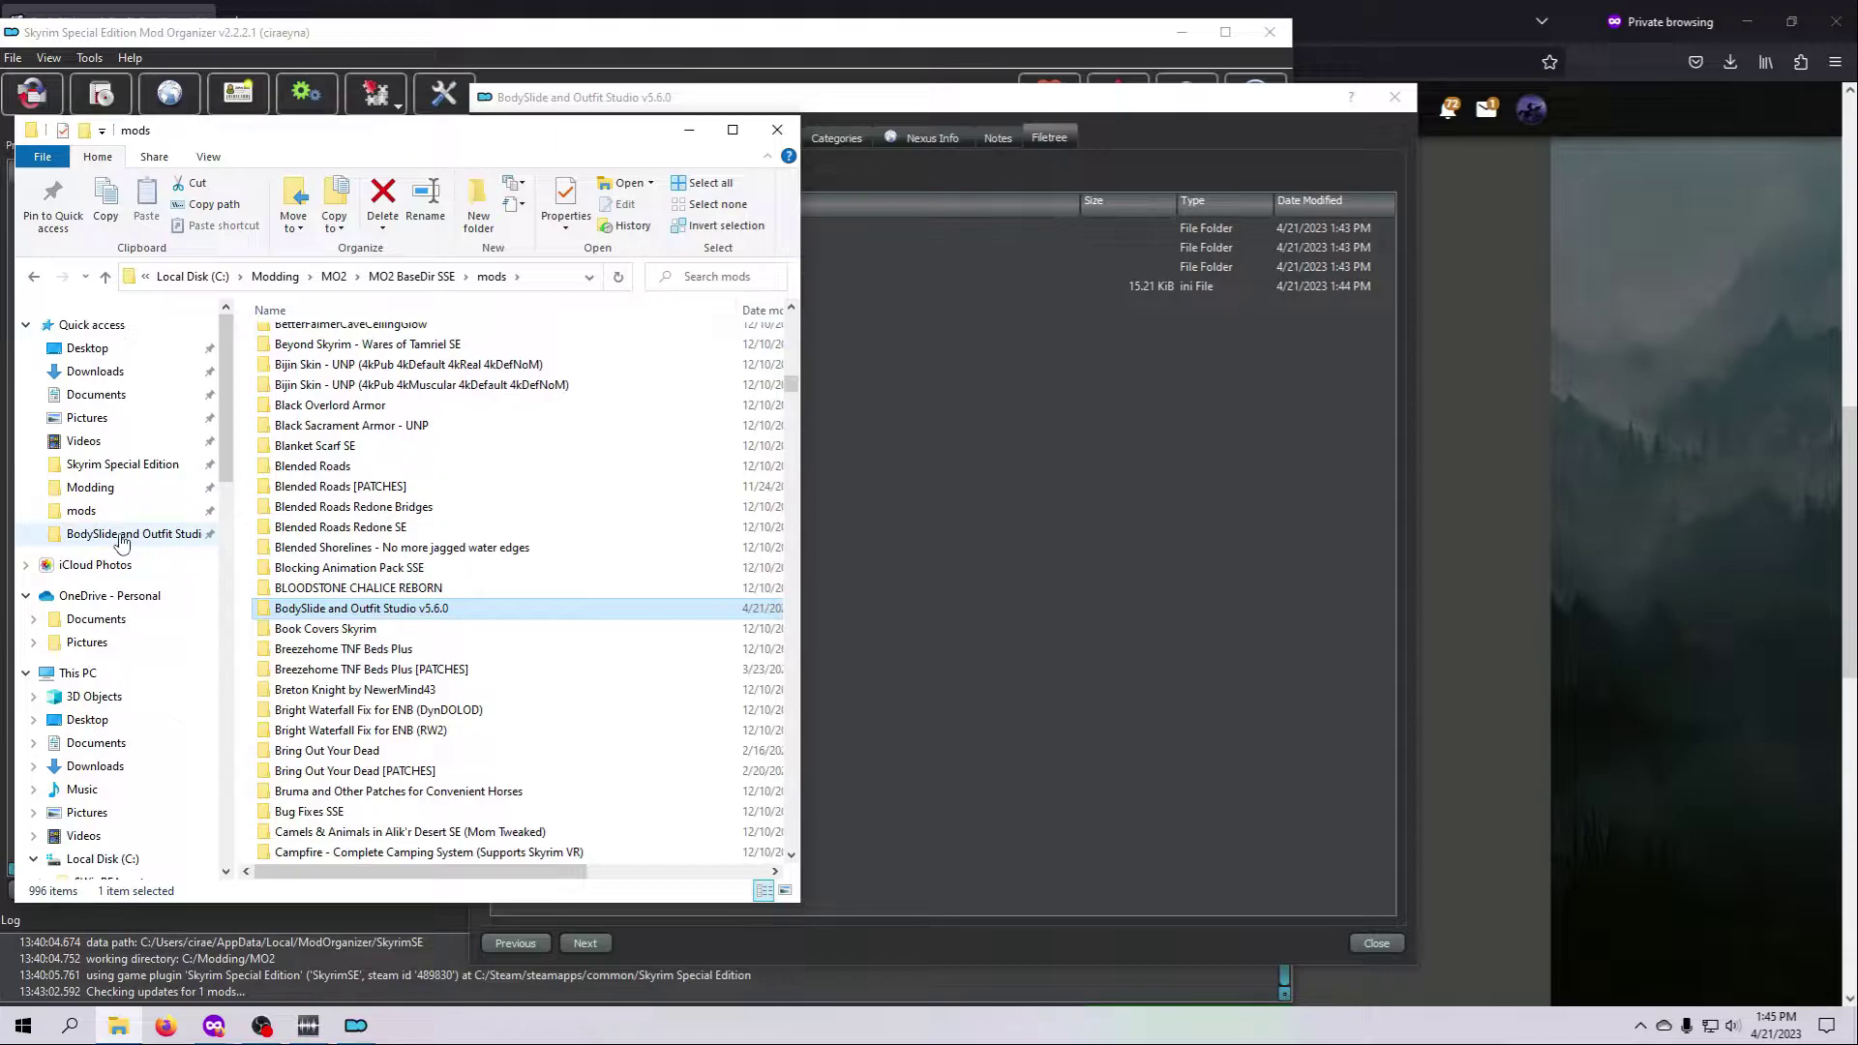
pyautogui.click(778, 131)
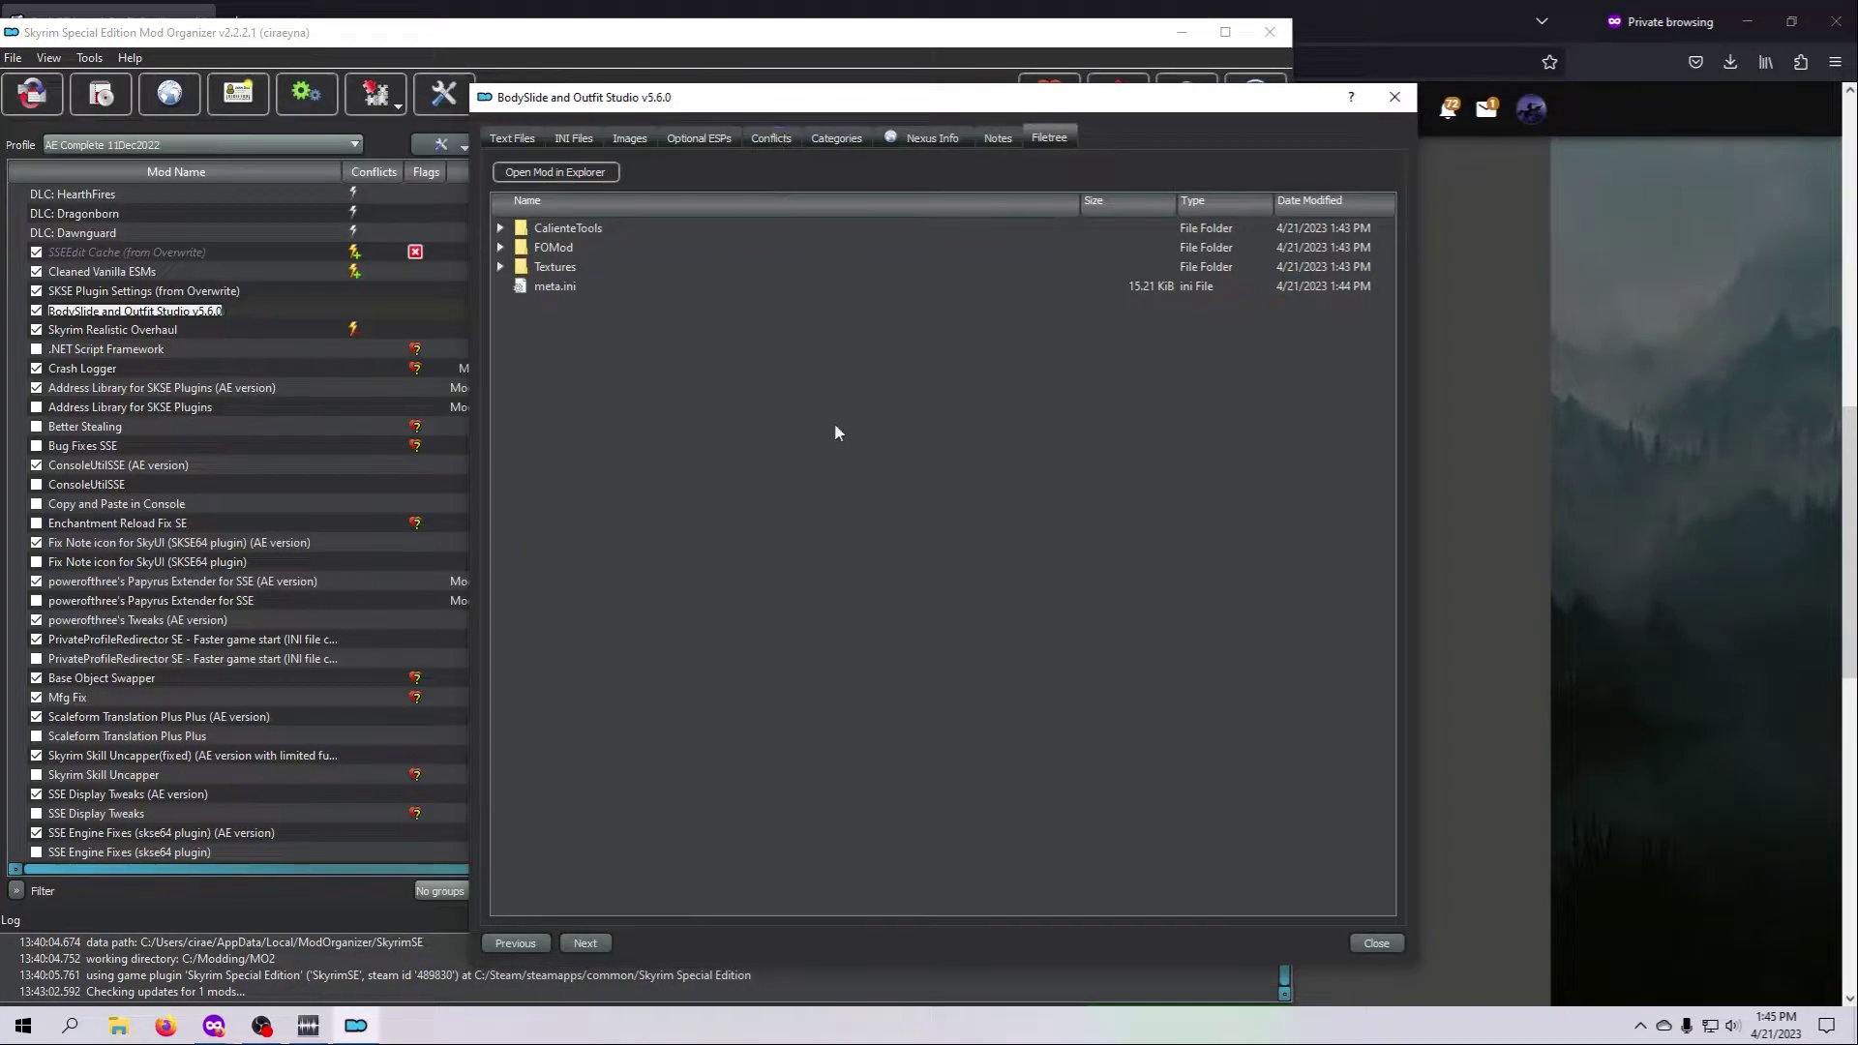
pyautogui.click(1394, 97)
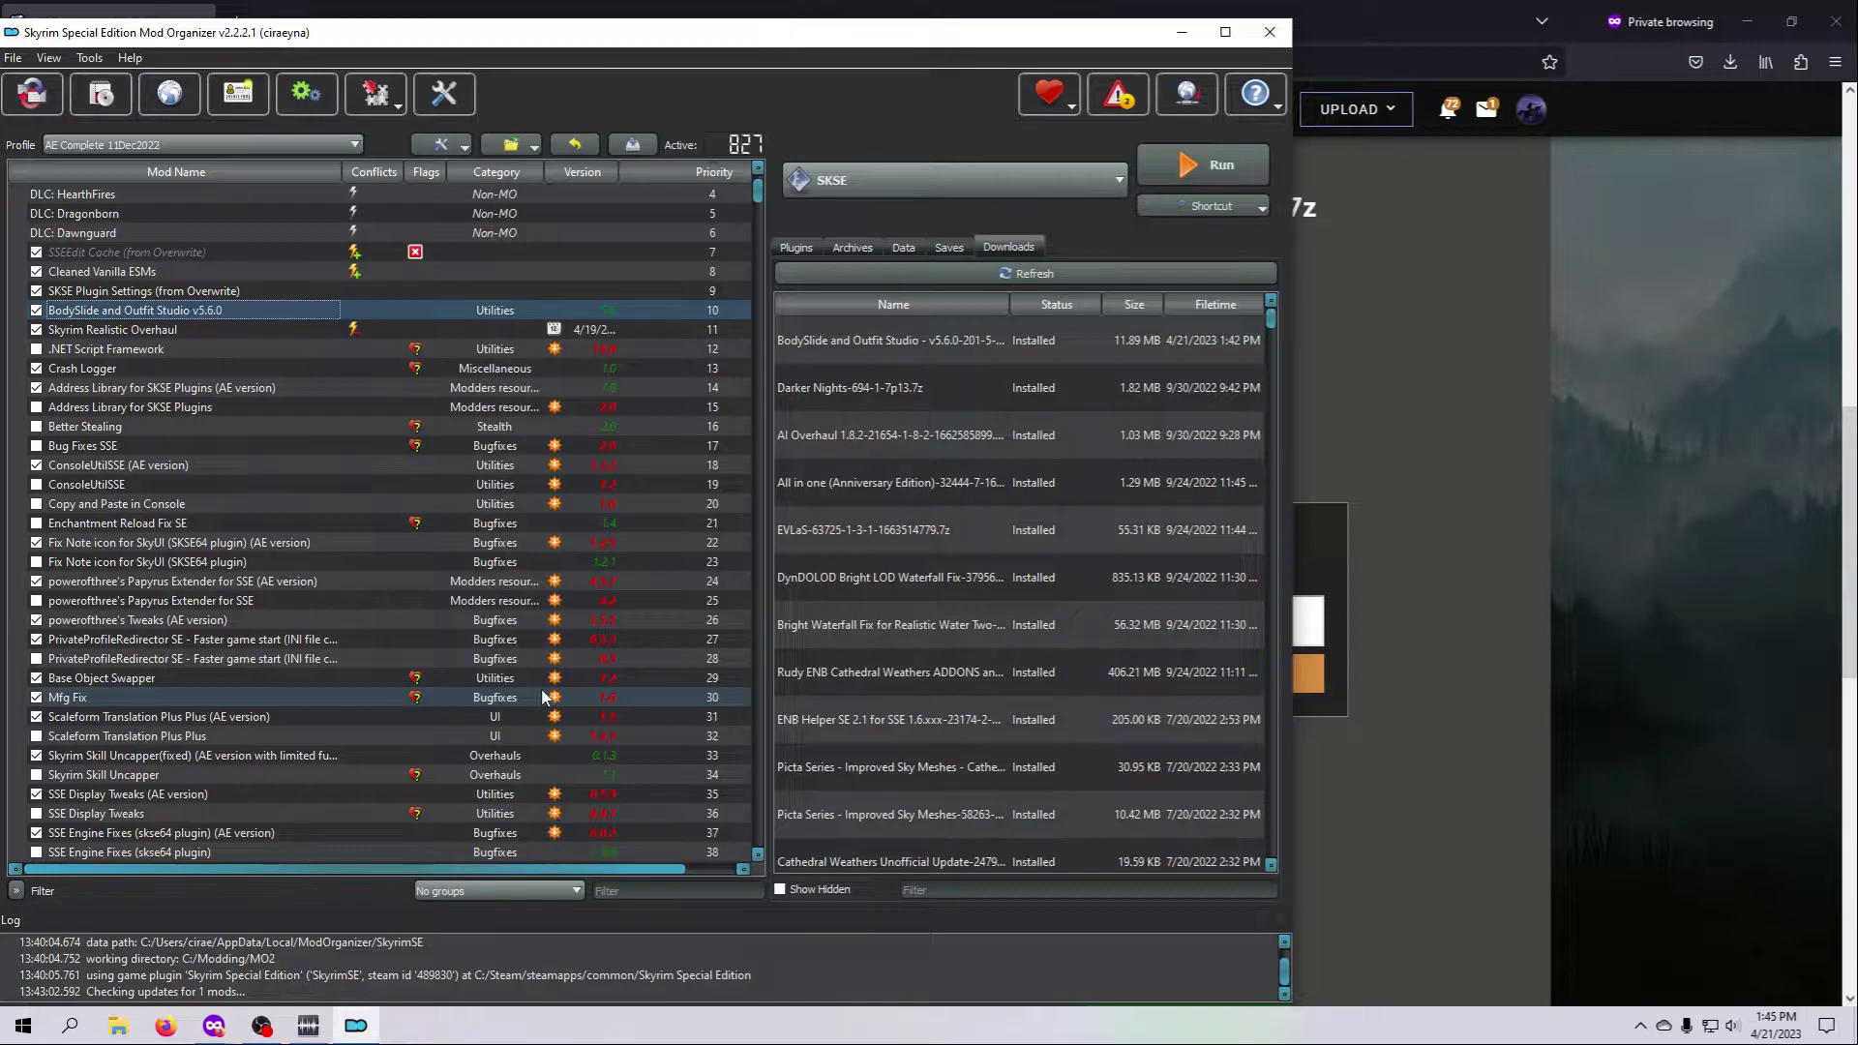
# Review the mod list and the plugin load order in Mod Organizer
pyautogui.scroll(2, 541, 697)
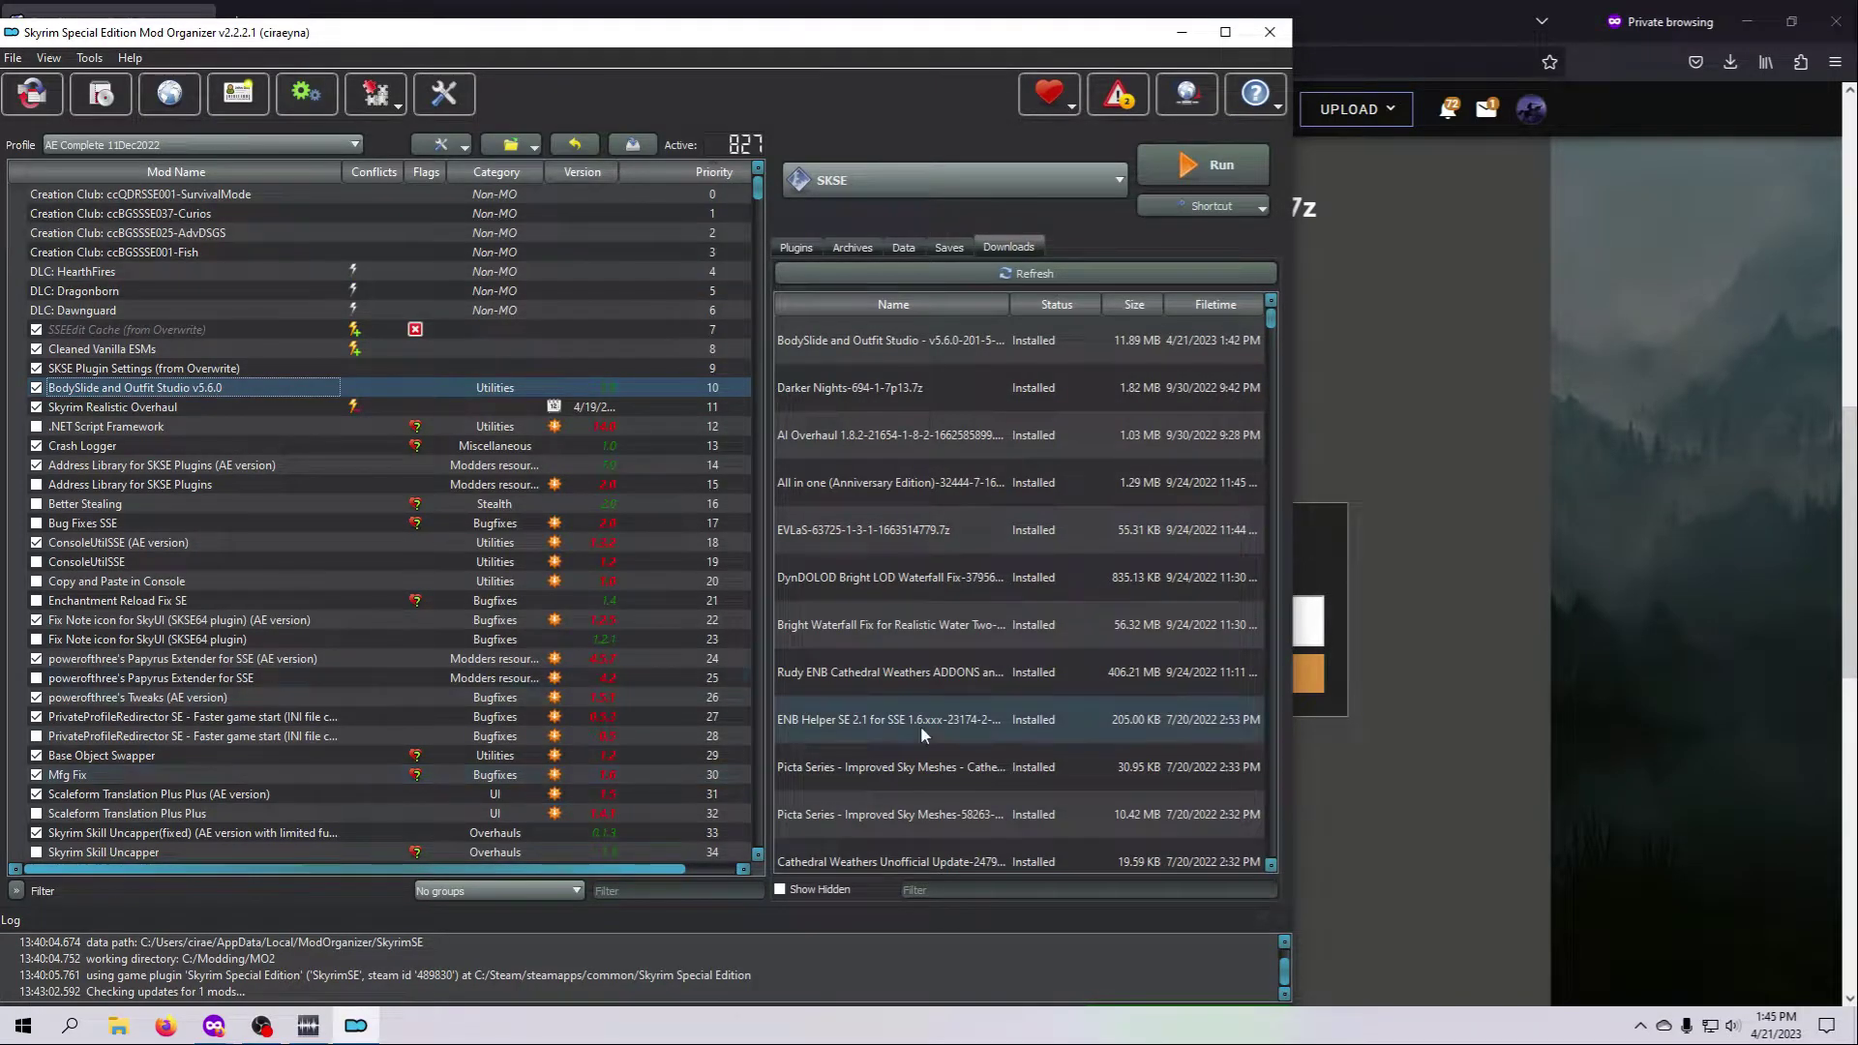
pyautogui.click(796, 248)
pyautogui.moveTo(1268, 323)
pyautogui.mouseDown()
pyautogui.moveTo(1283, 759)
pyautogui.moveTo(1263, 869)
pyautogui.moveTo(1310, 438)
pyautogui.moveTo(1293, 327)
pyautogui.mouseUp()
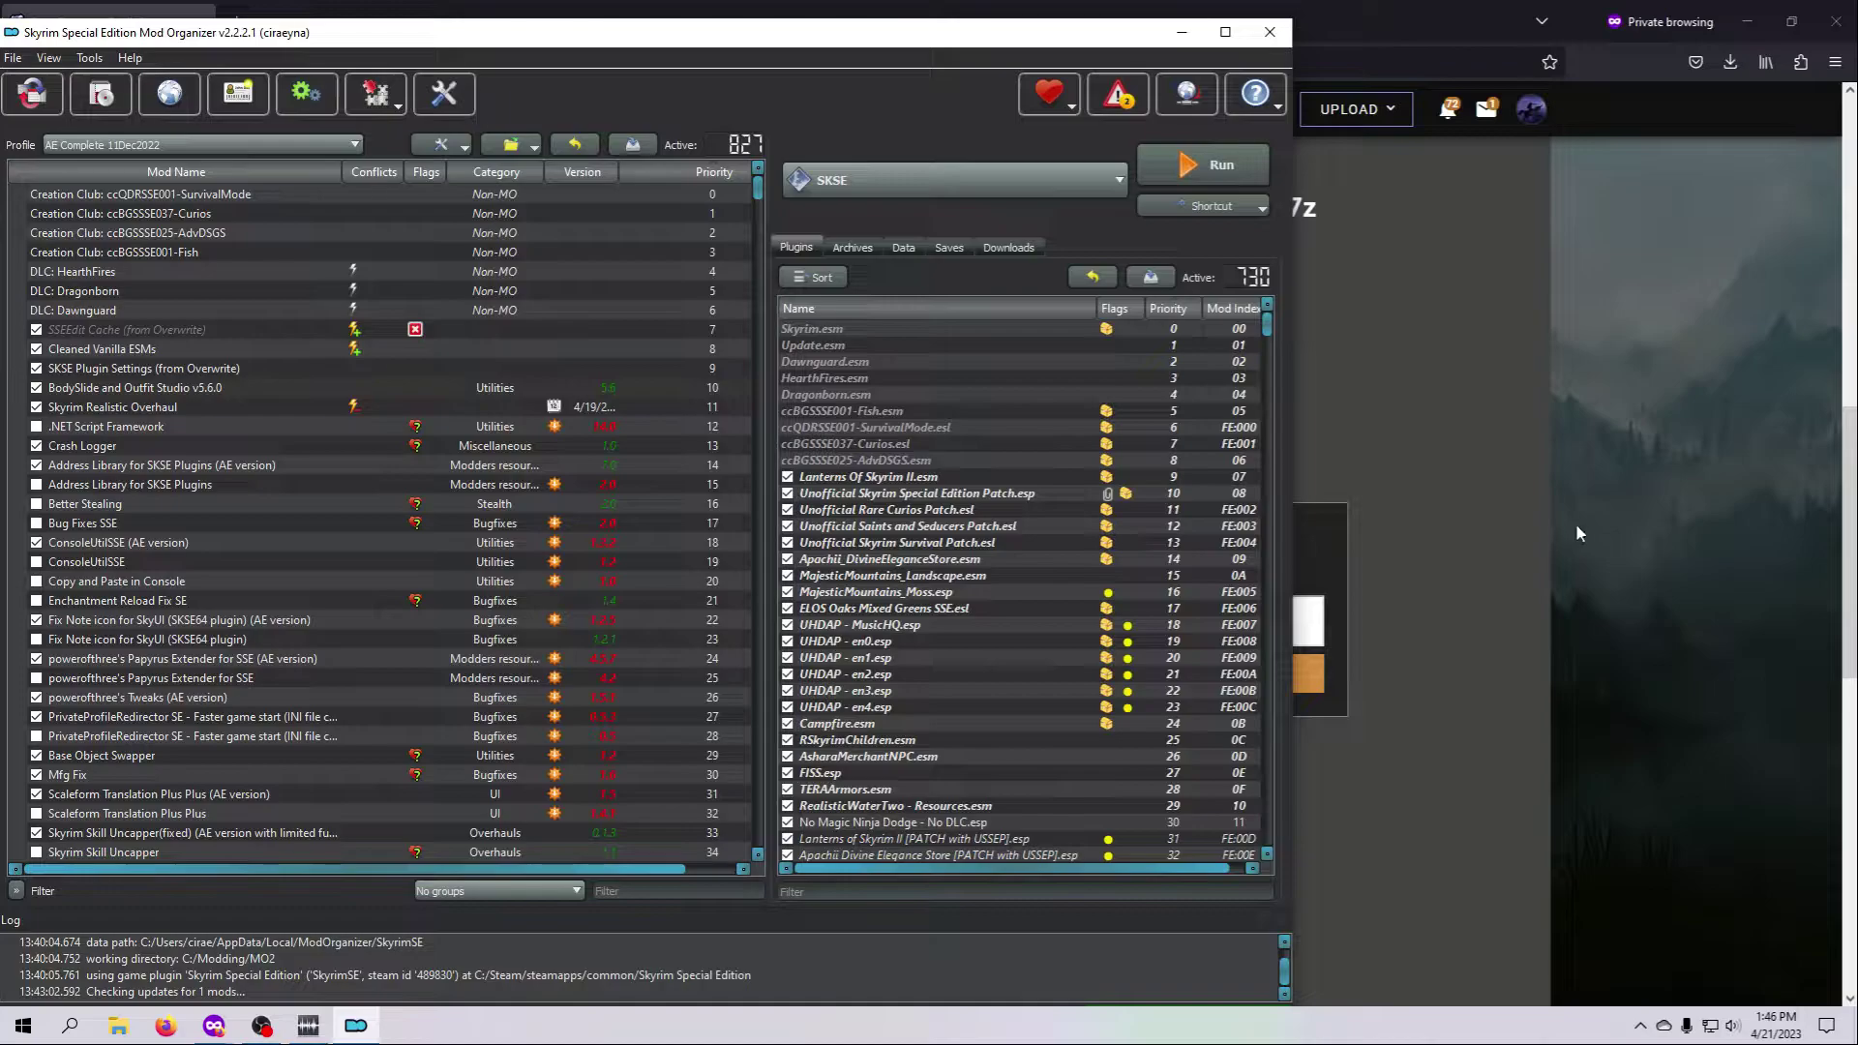
# Switch to the browser and open the Caliente's Beautiful Bodies Enhancer -CBBE- addon from the BodySlide description in a new tab
pyautogui.click(1180, 33)
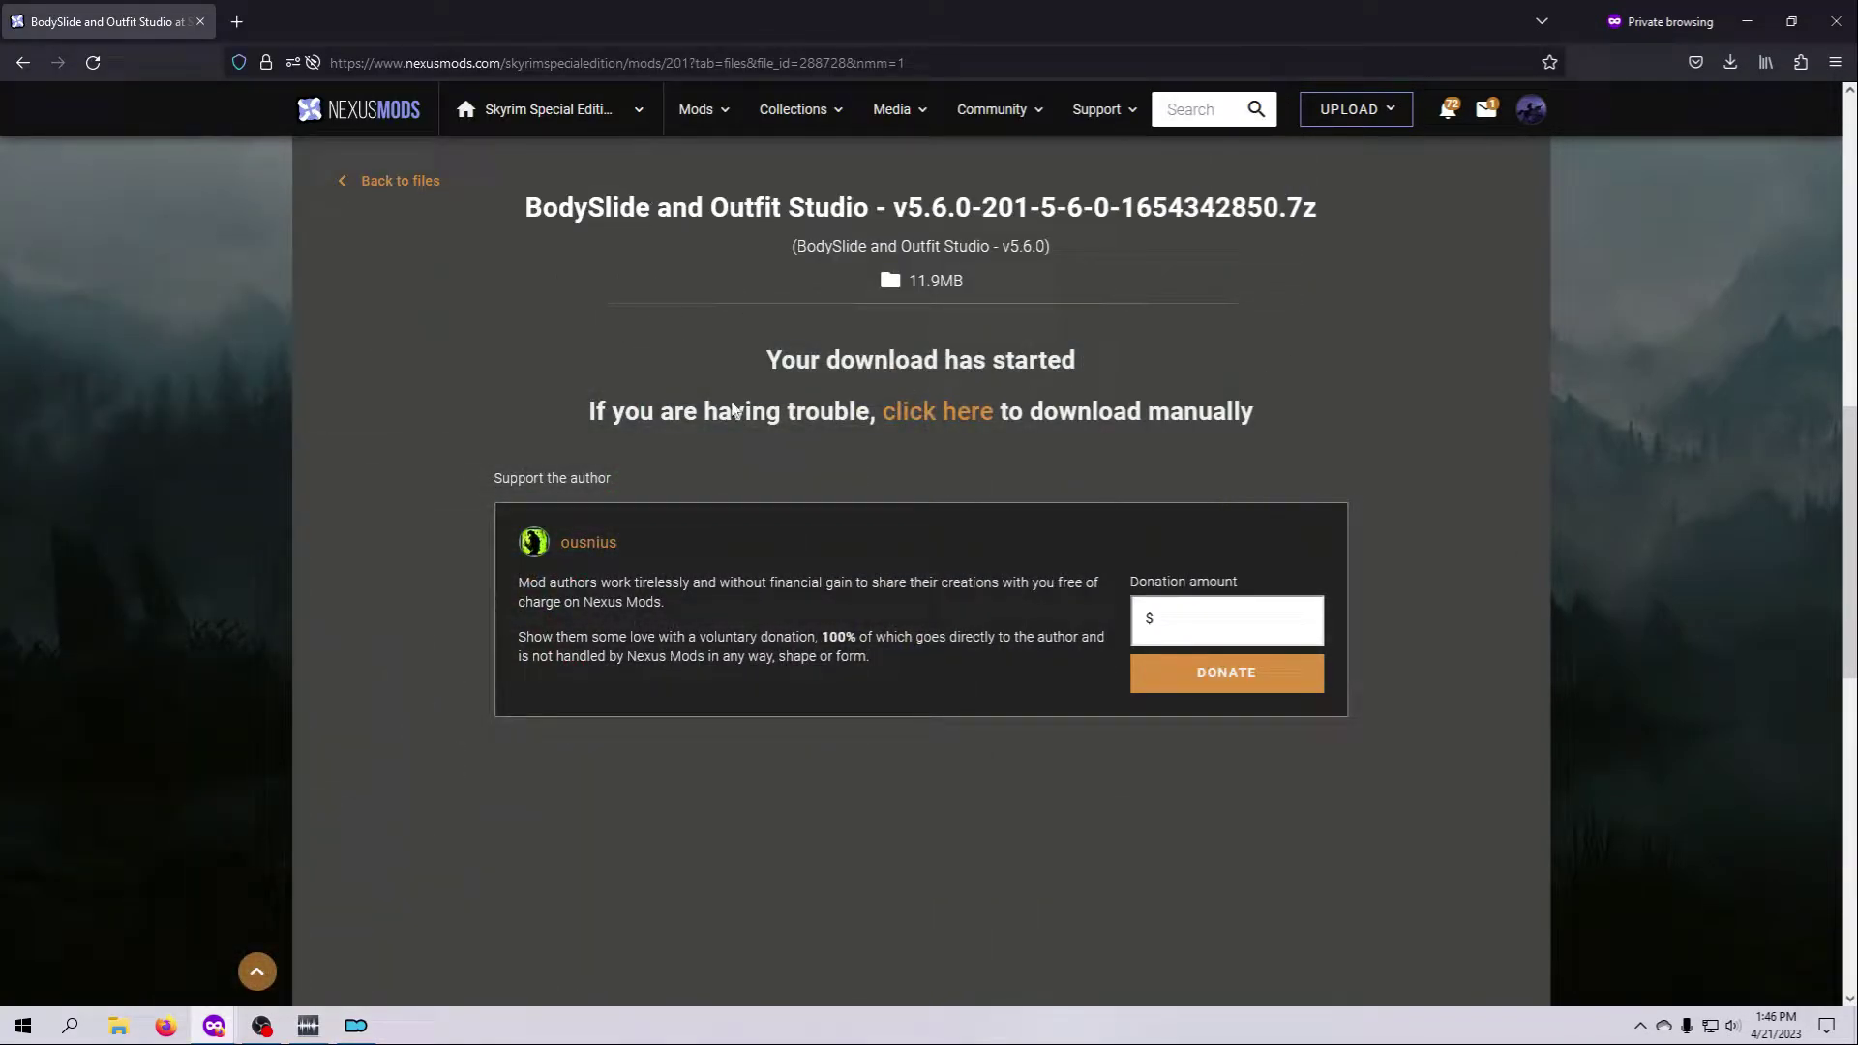
pyautogui.scroll(10, 746, 427)
pyautogui.scroll(-3, 746, 433)
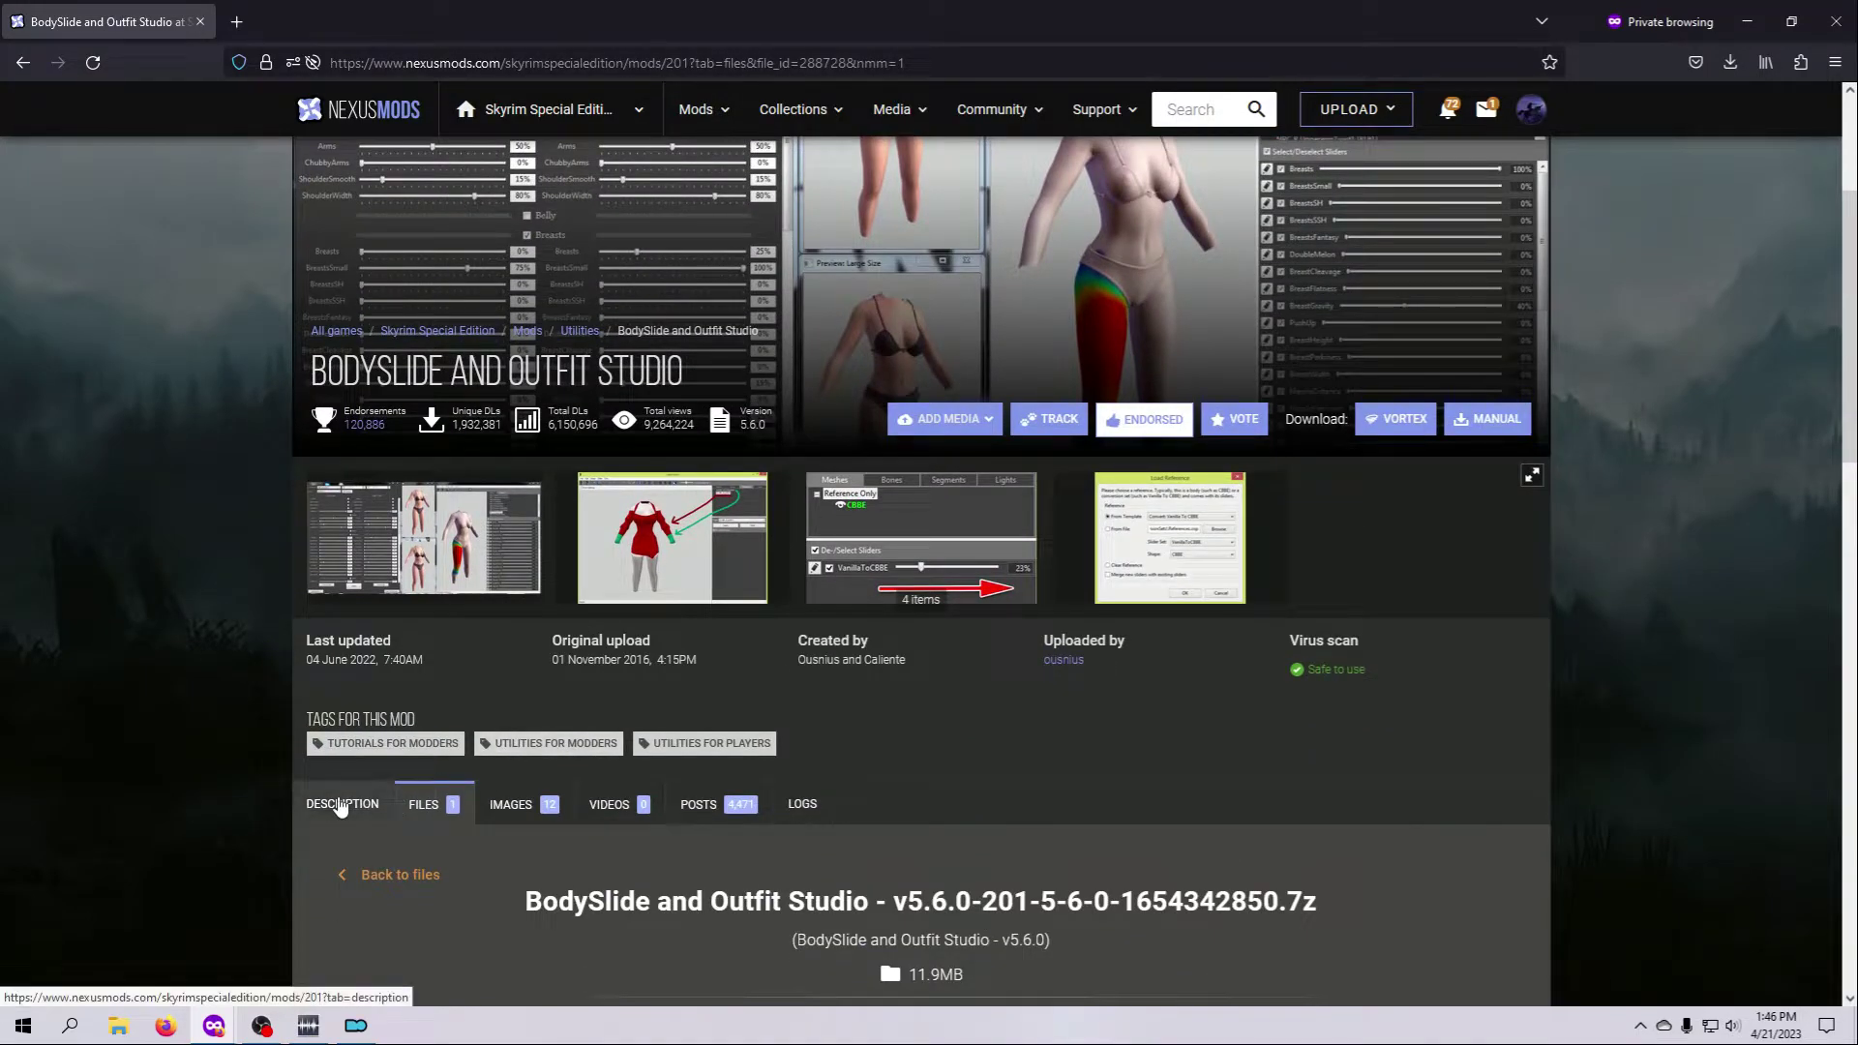
pyautogui.click(341, 806)
pyautogui.scroll(-17, 351, 810)
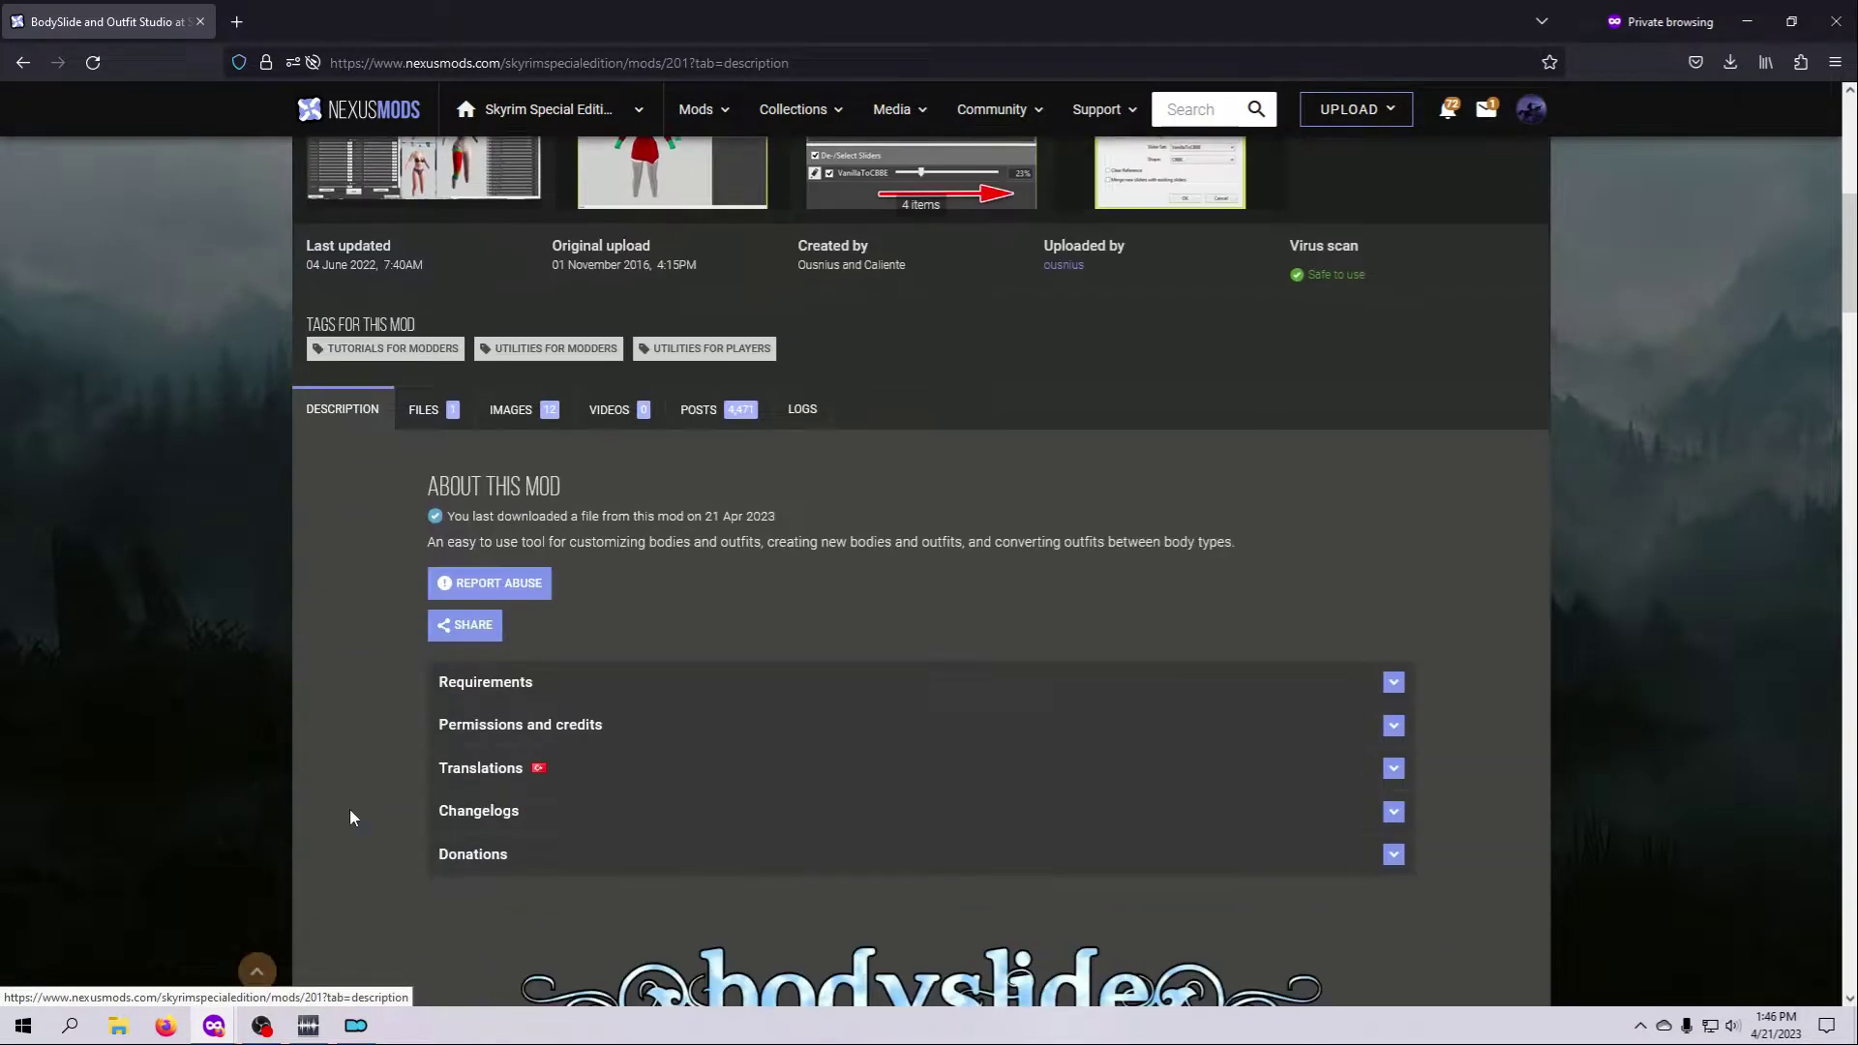
pyautogui.scroll(-10, 354, 821)
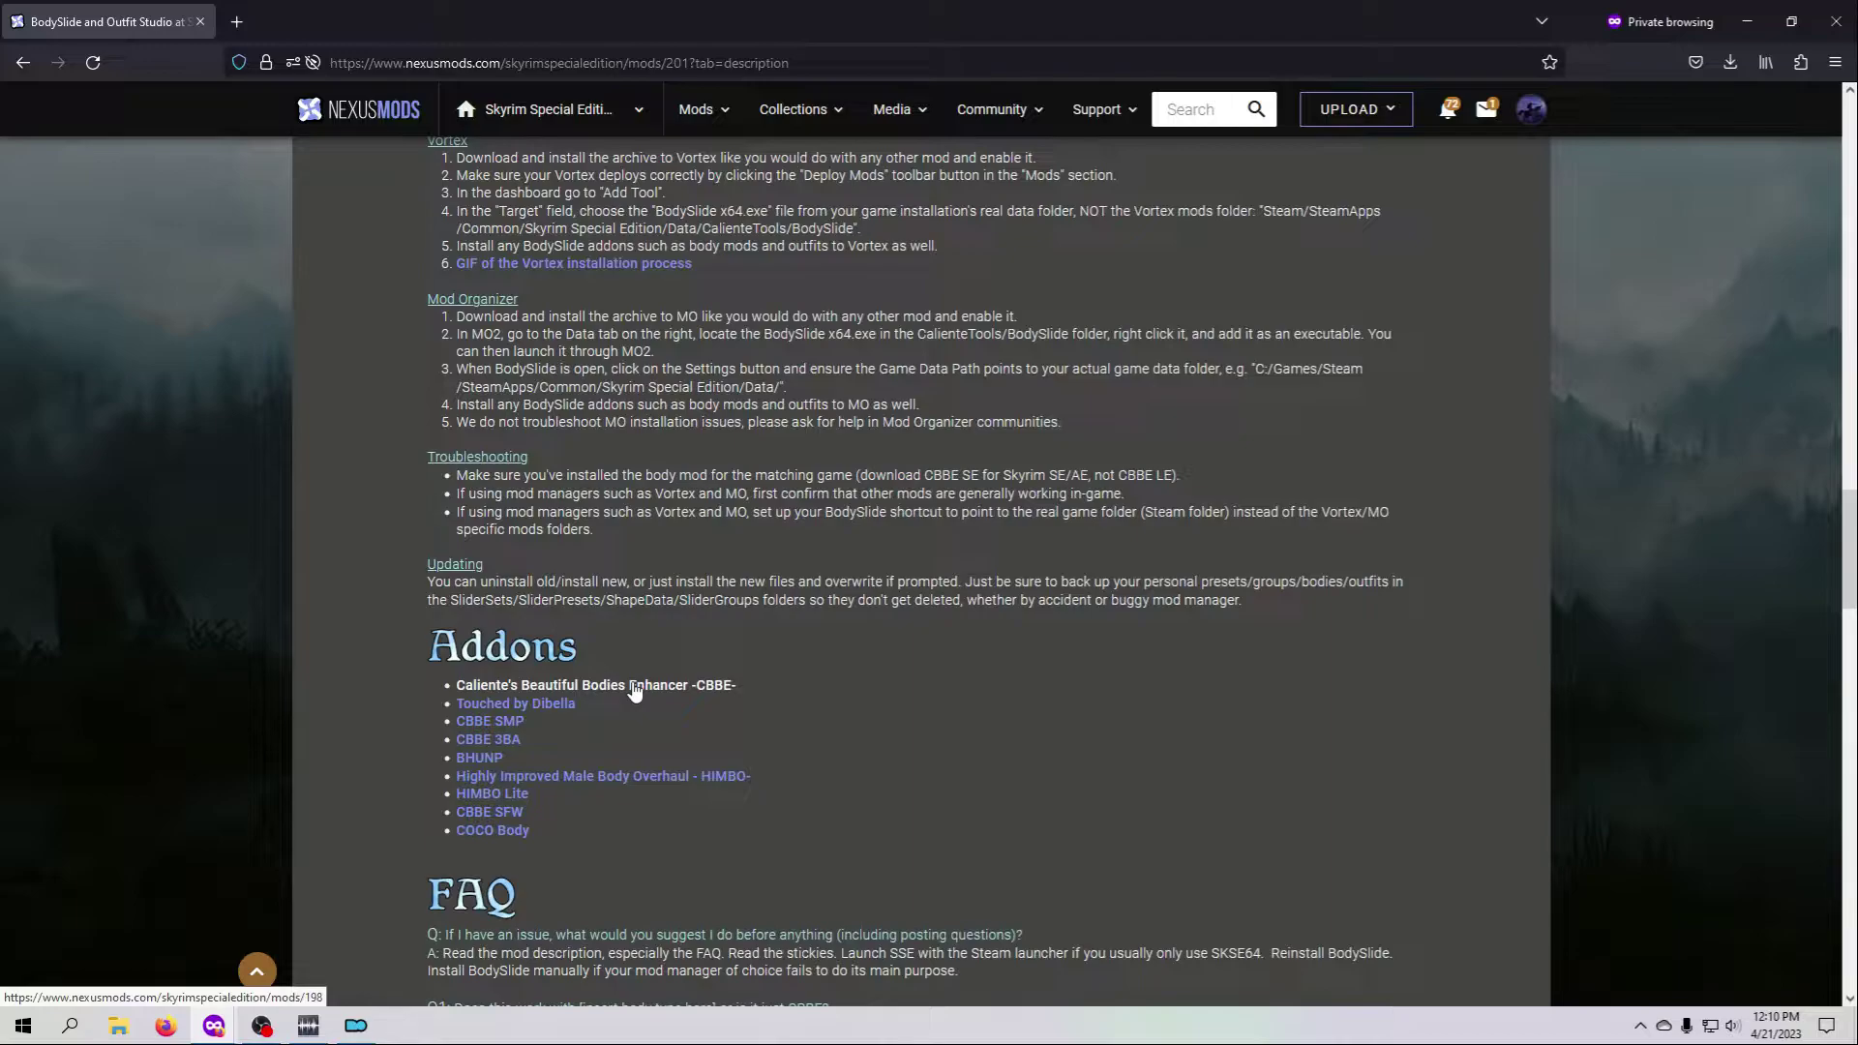
pyautogui.rightClick(633, 689)
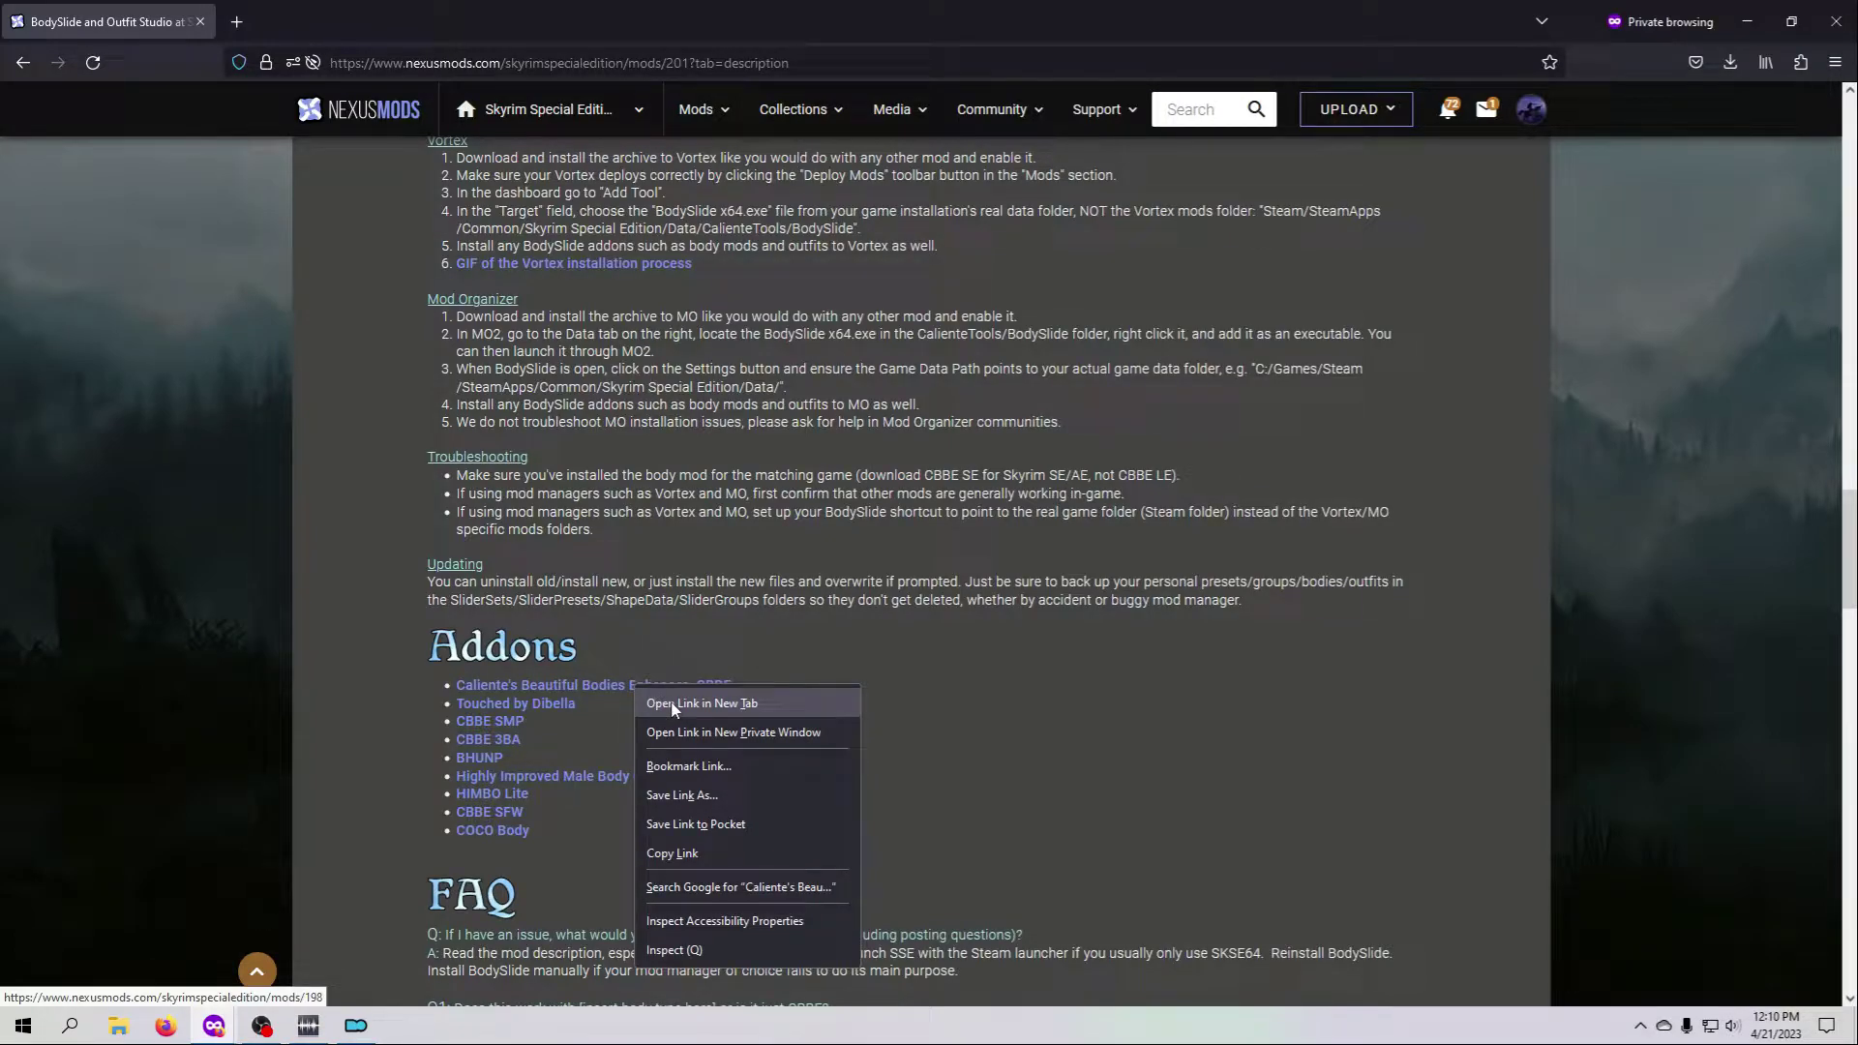
pyautogui.click(674, 704)
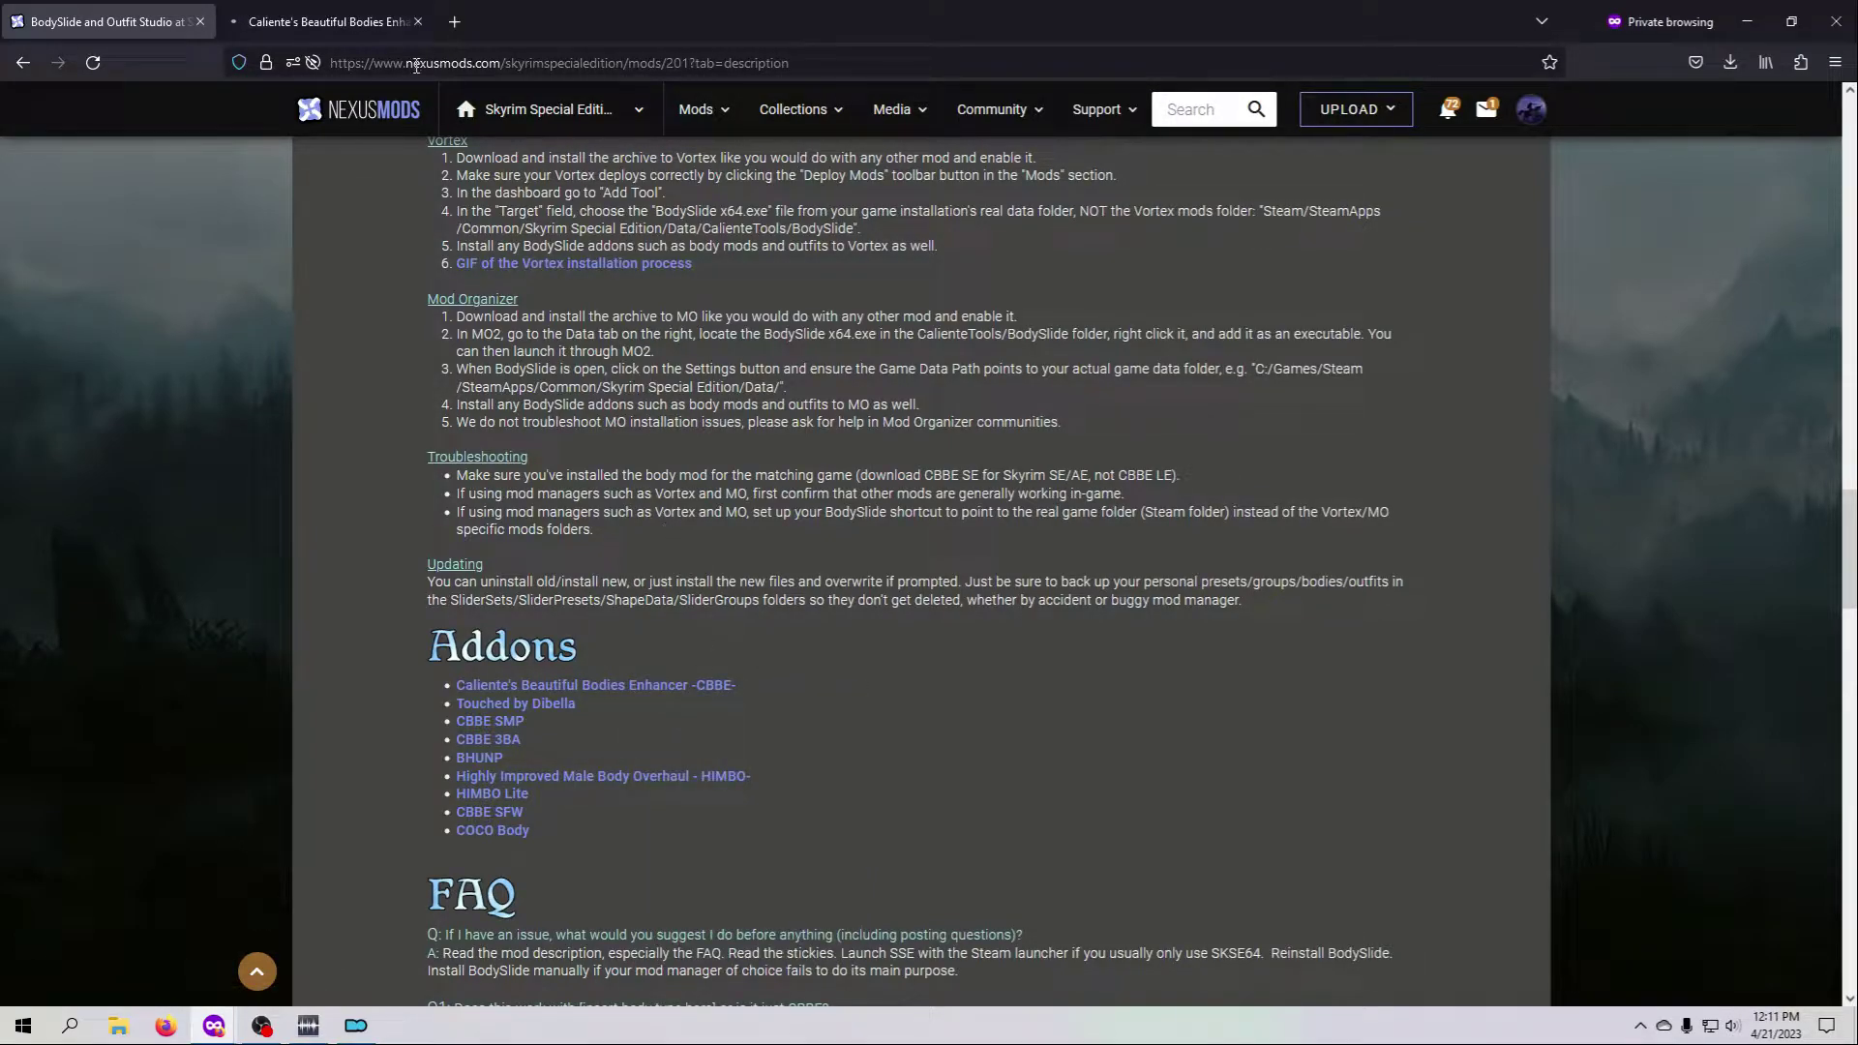
pyautogui.click(325, 31)
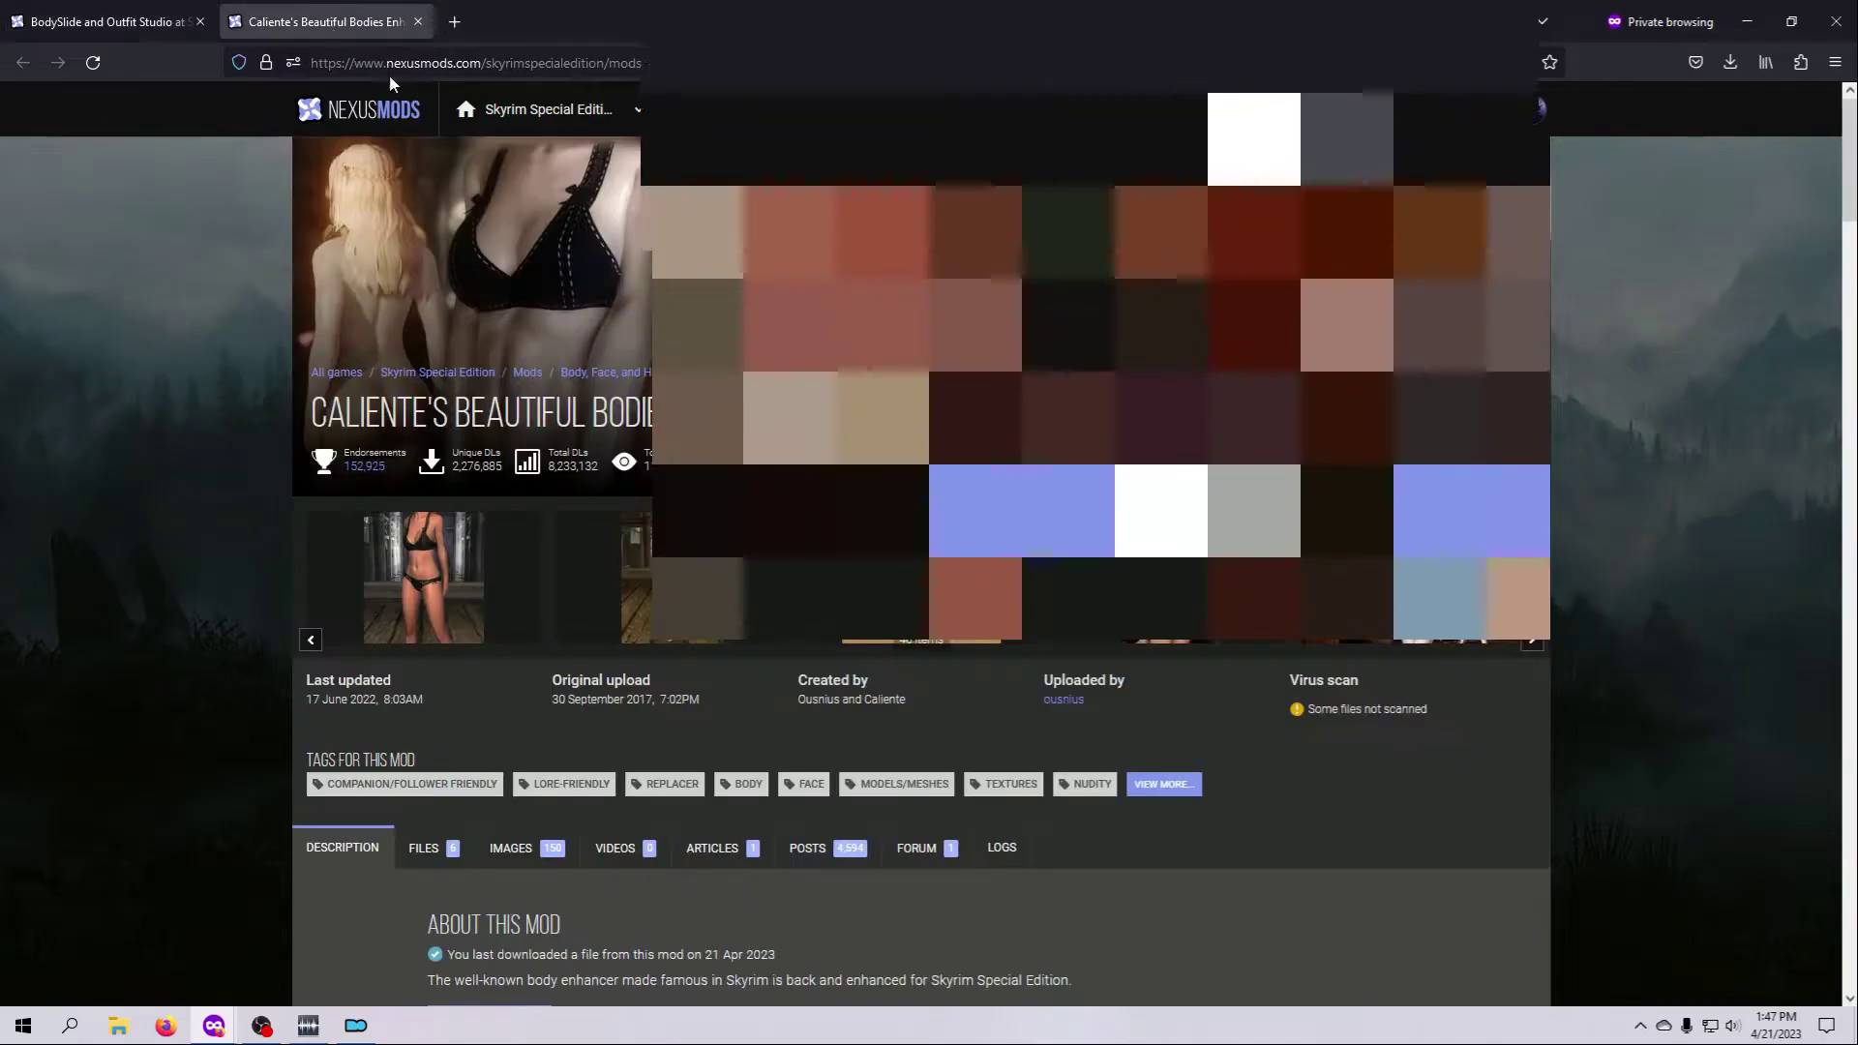
# Download the main file Caliente's Beautiful Bodies Enhancer v1.7.1 manually using the slow download
pyautogui.scroll(-4, 764, 441)
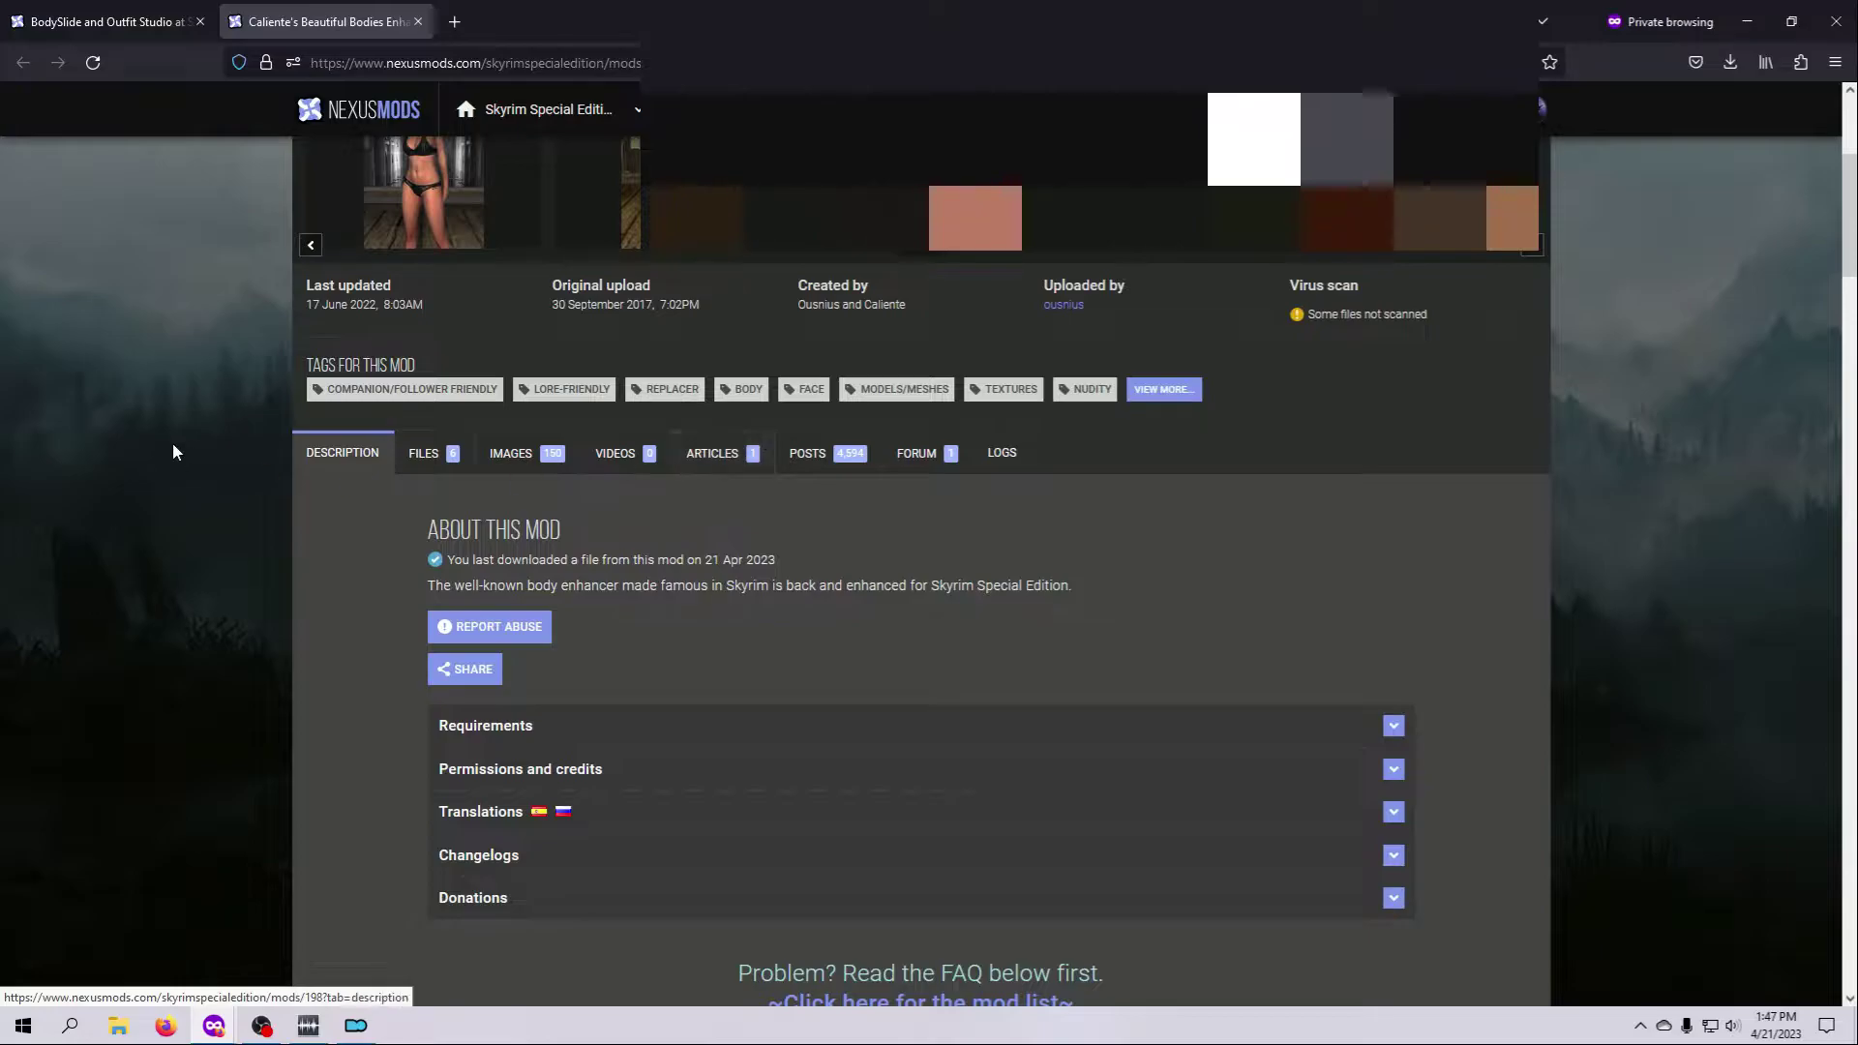
pyautogui.click(433, 461)
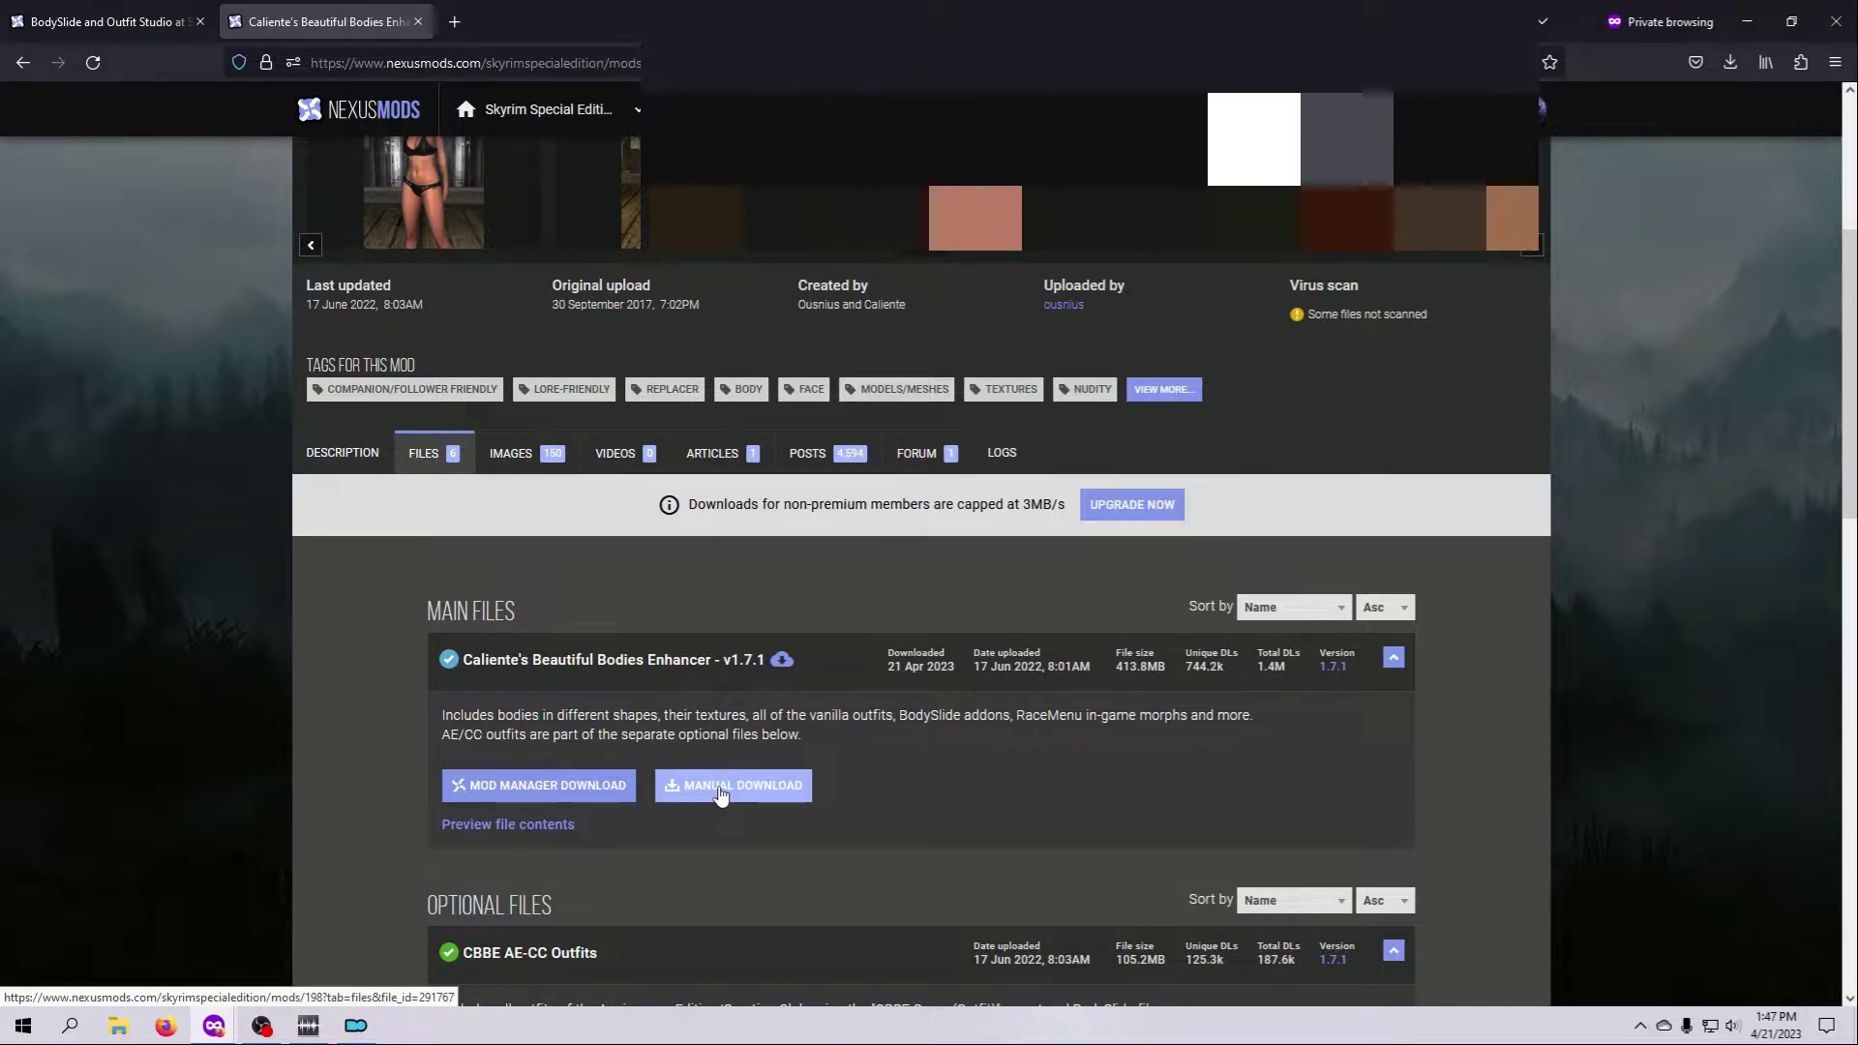
pyautogui.click(720, 793)
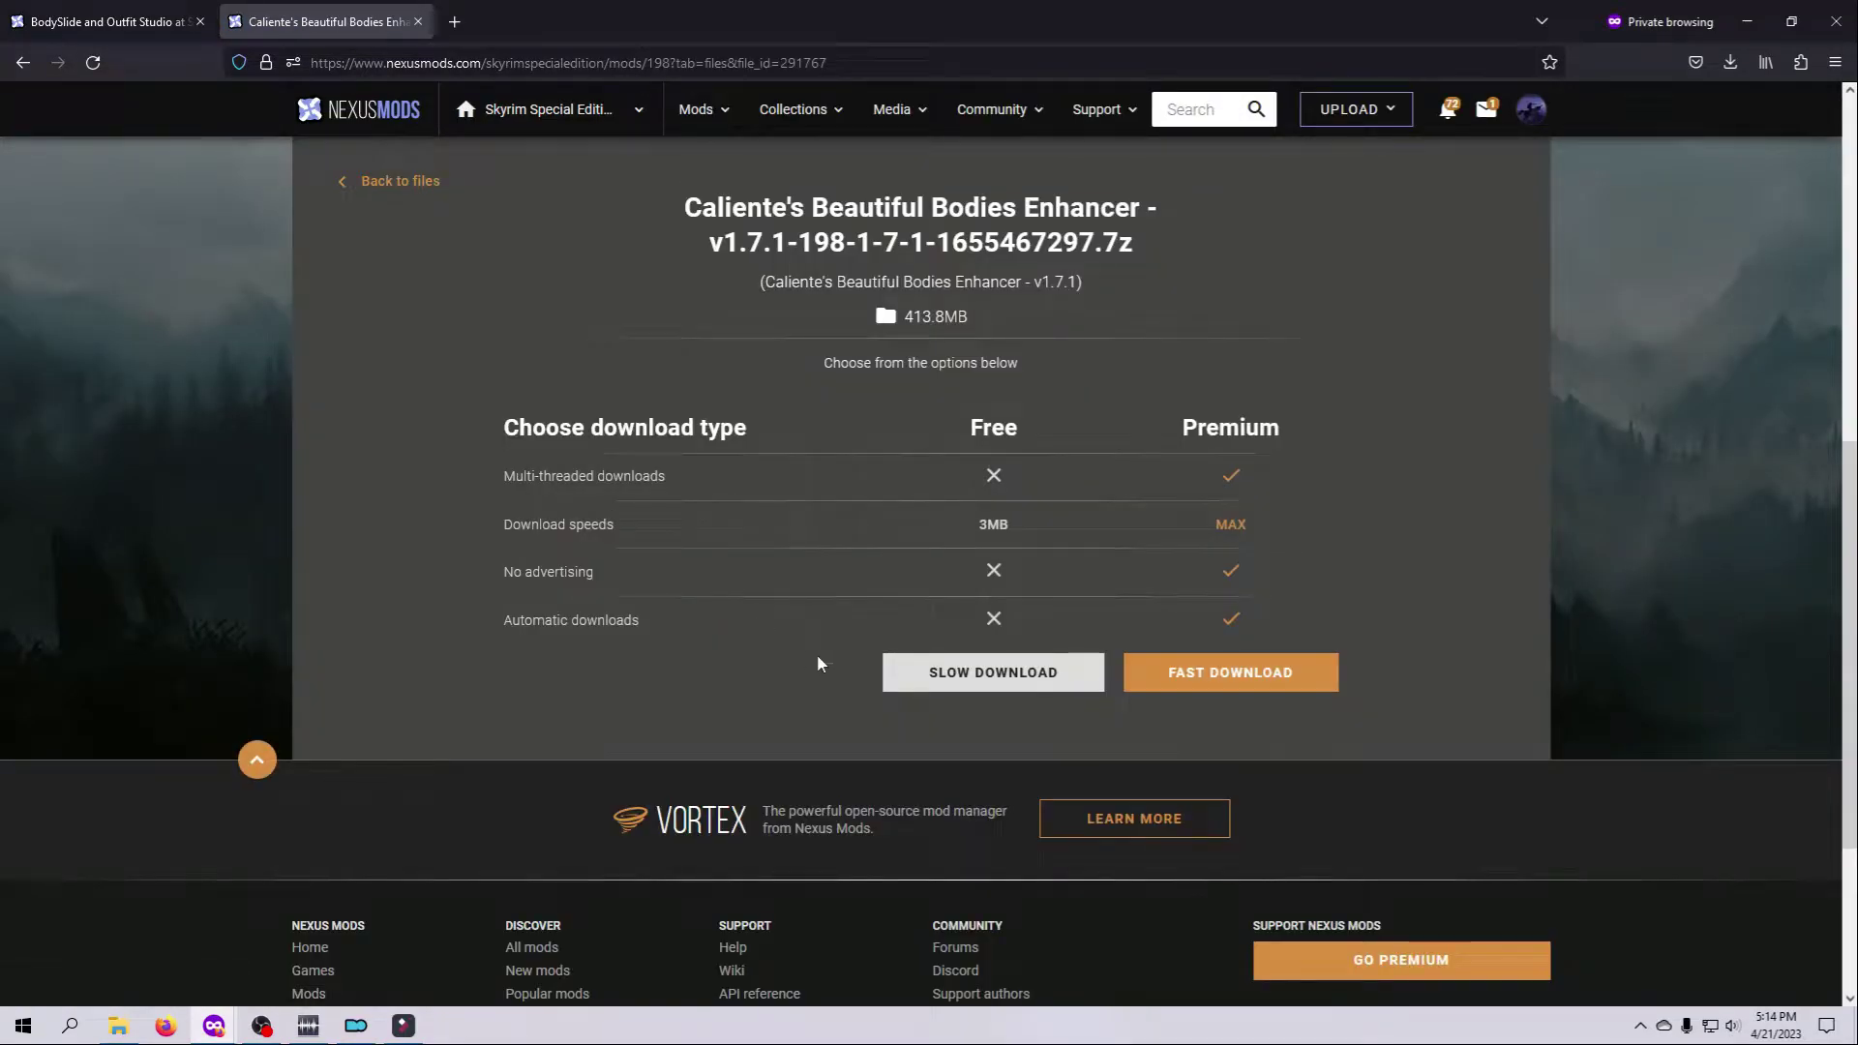
pyautogui.click(977, 668)
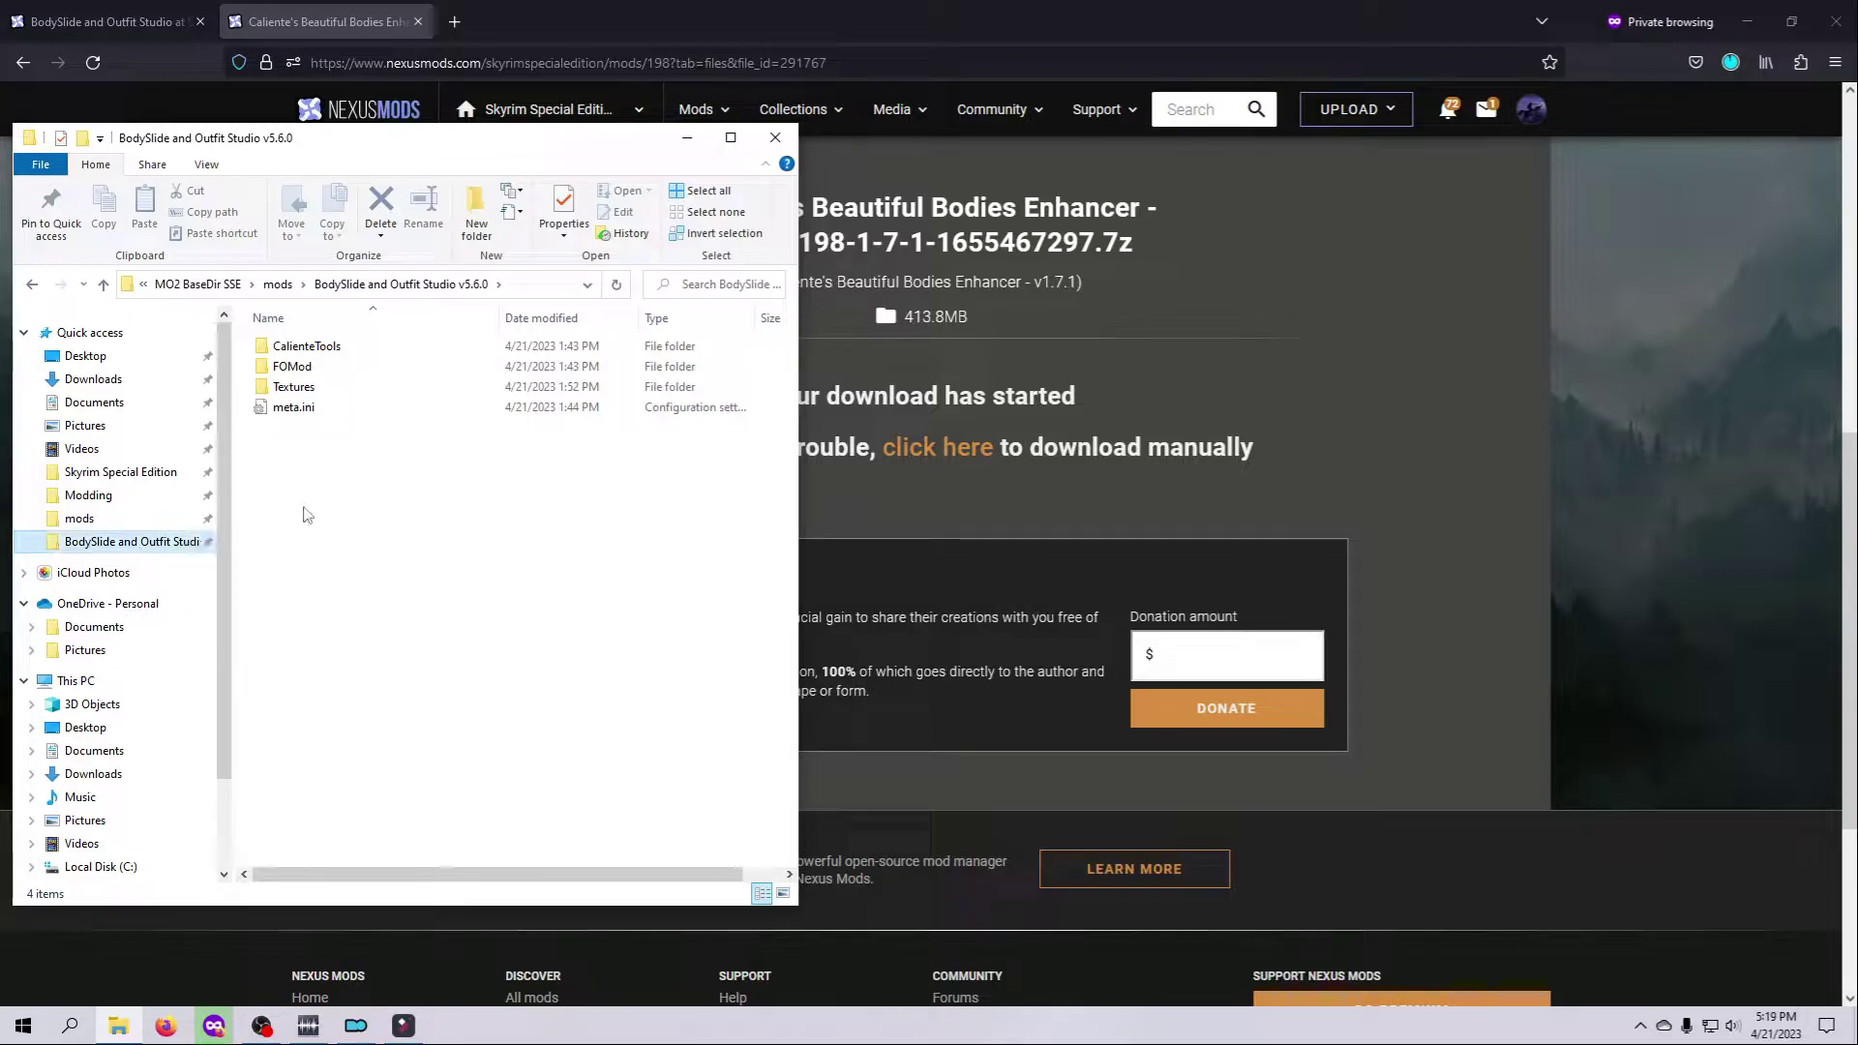
# Examine the PoseData, ShapeData, SliderCategories, SliderGroups, SliderPresets and SliderSets folders in CalienteTools\BodySlide, and return to the mod's root folder
pyautogui.doubleClick(327, 346)
pyautogui.doubleClick(326, 349)
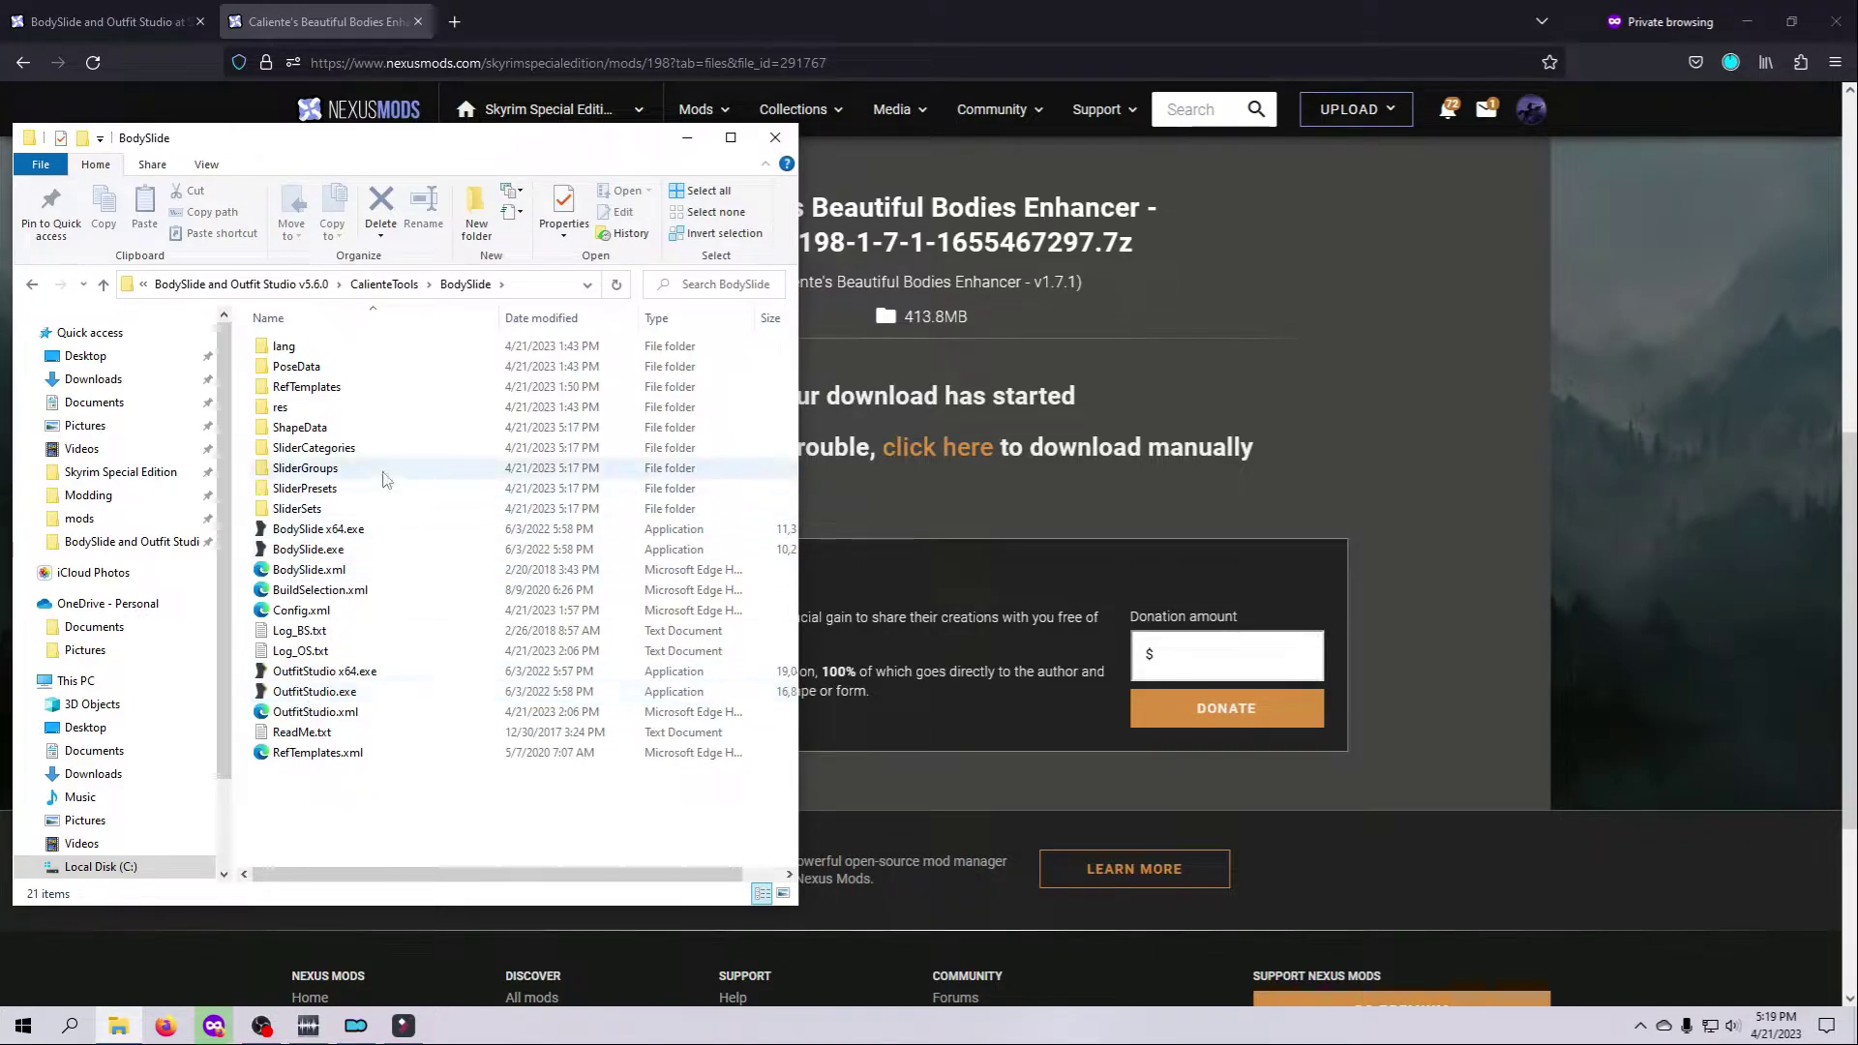
pyautogui.doubleClick(300, 371)
pyautogui.click(270, 291)
pyautogui.doubleClick(301, 428)
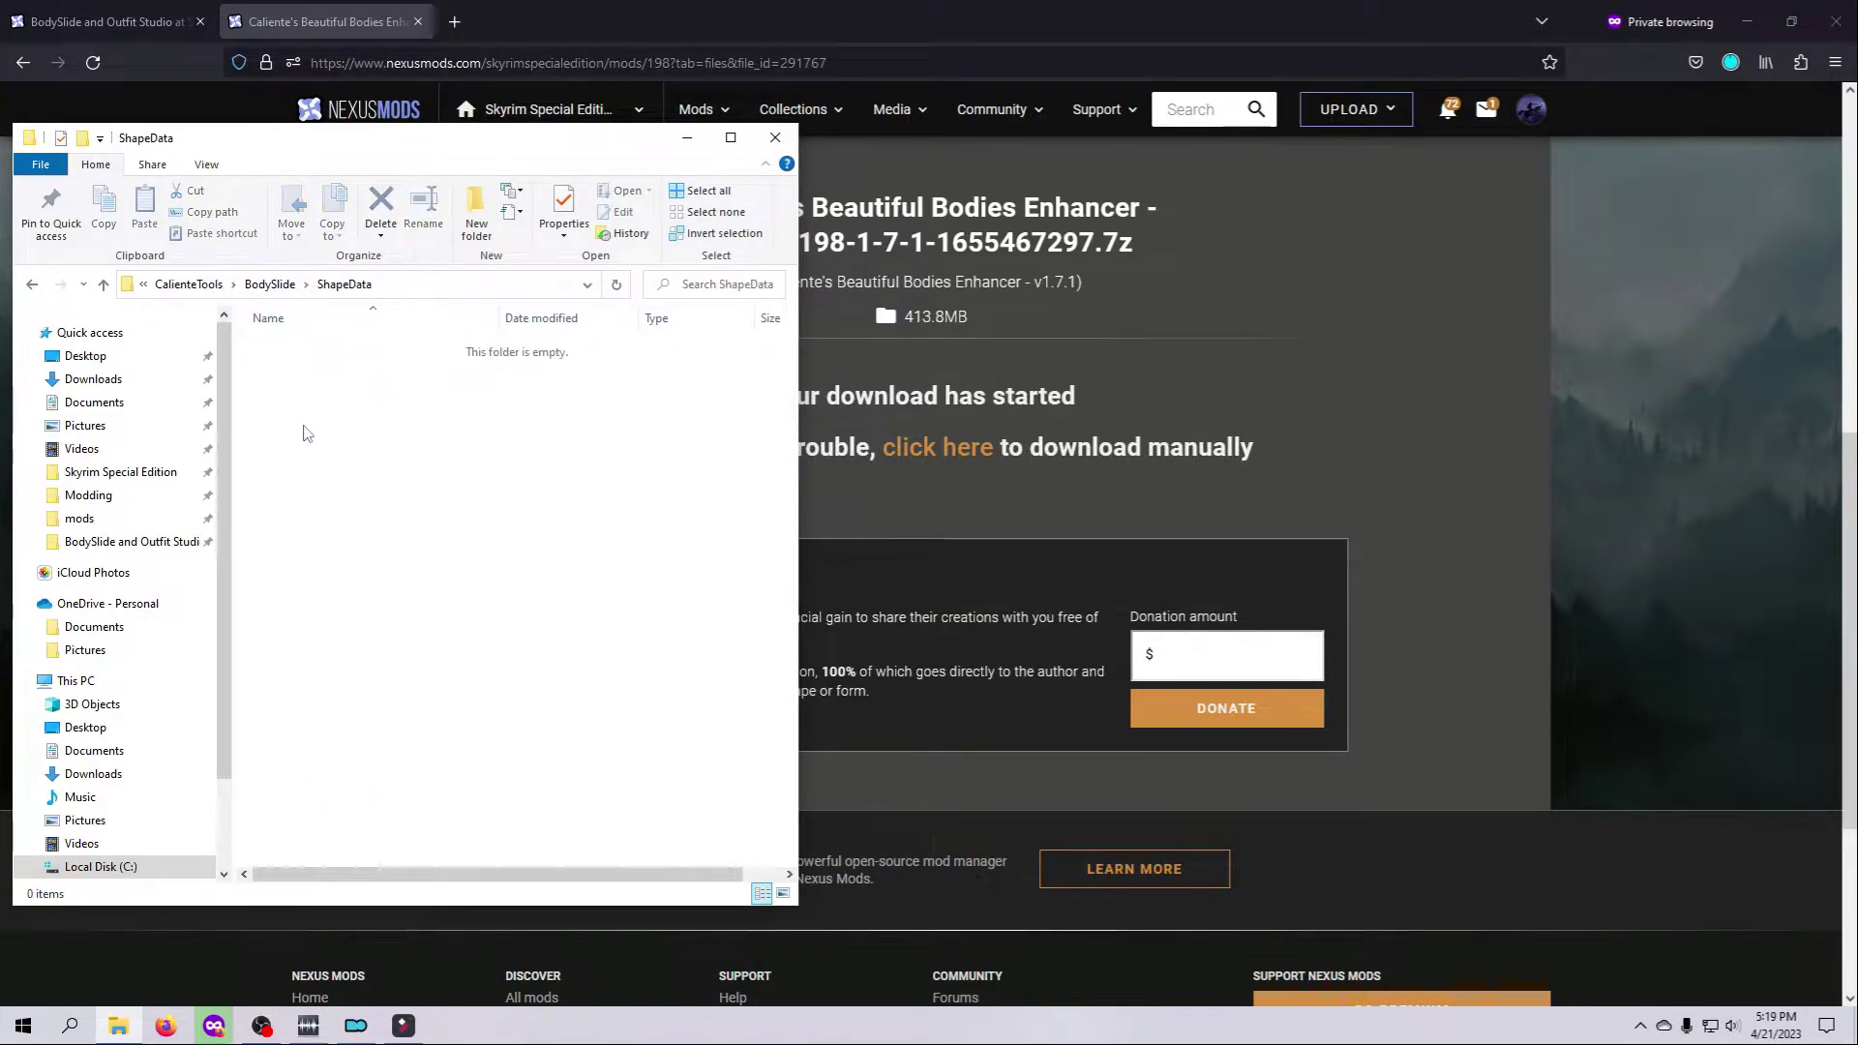
pyautogui.click(281, 286)
pyautogui.doubleClick(329, 448)
pyautogui.click(273, 286)
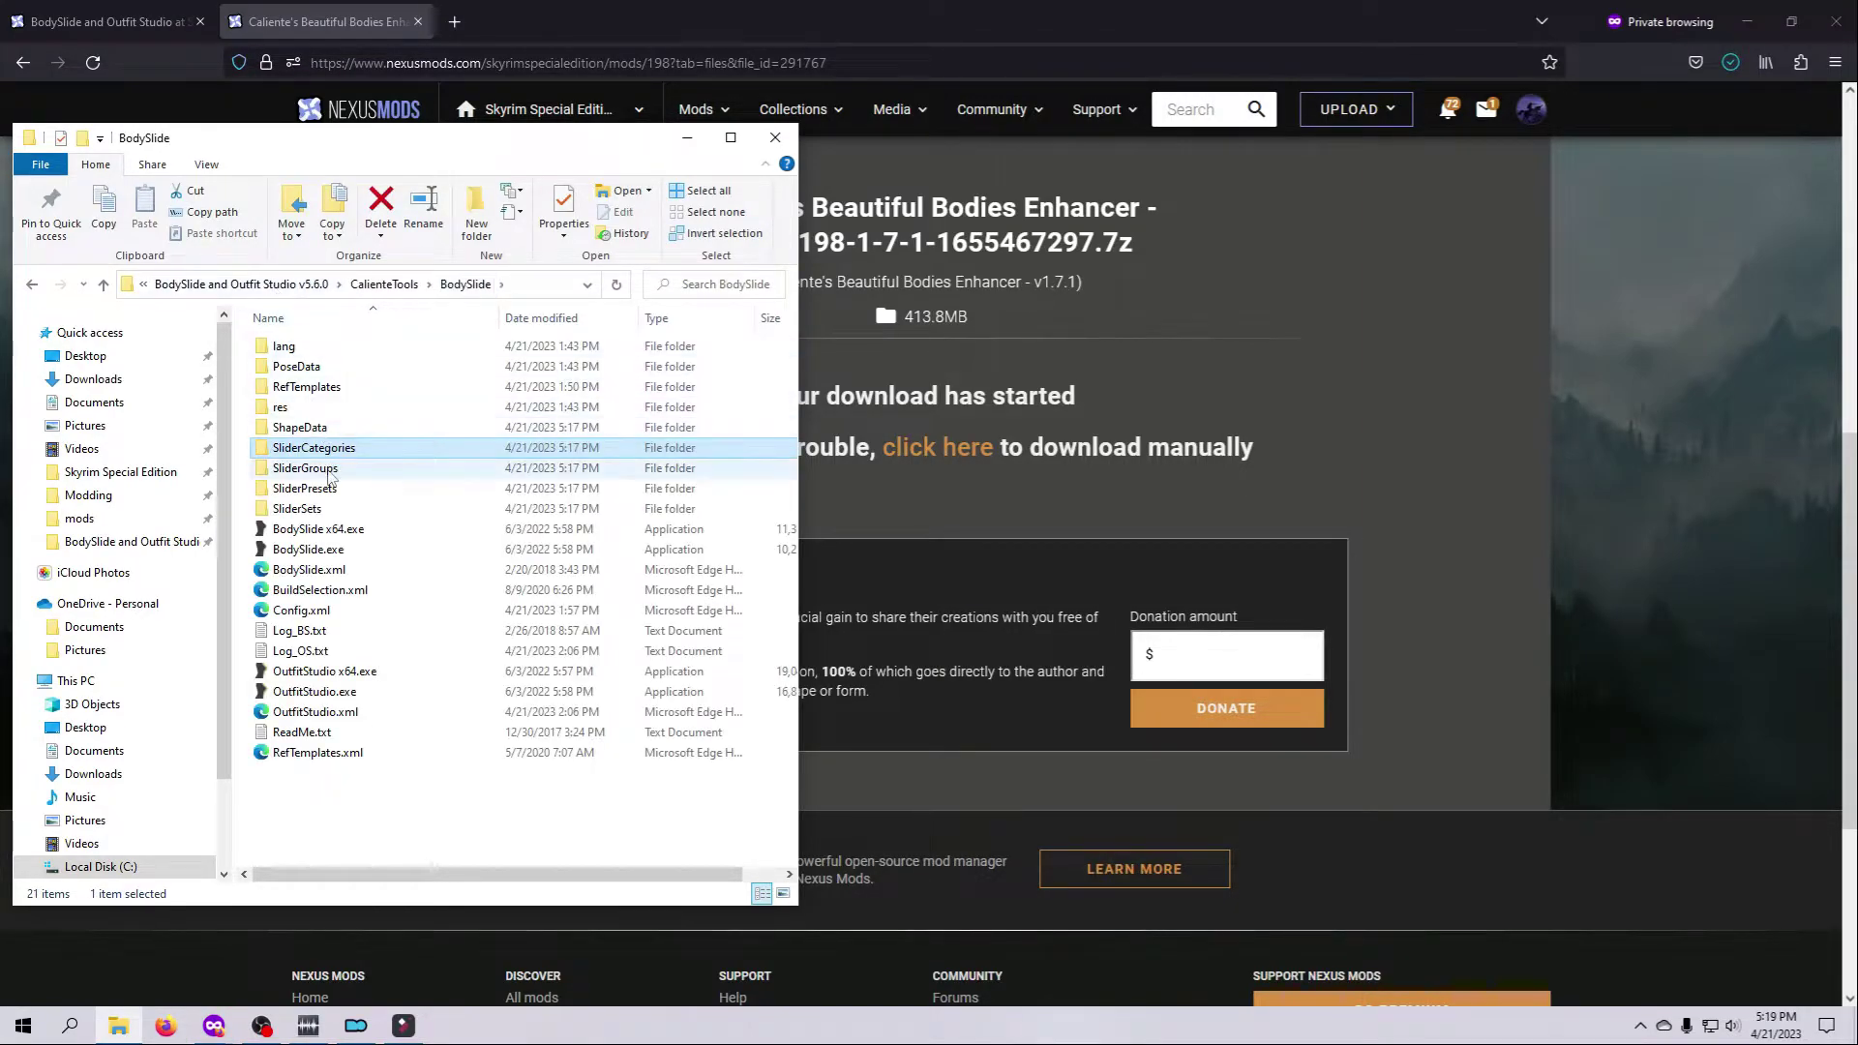
pyautogui.doubleClick(324, 472)
pyautogui.click(270, 286)
pyautogui.doubleClick(305, 489)
pyautogui.click(274, 286)
pyautogui.doubleClick(297, 509)
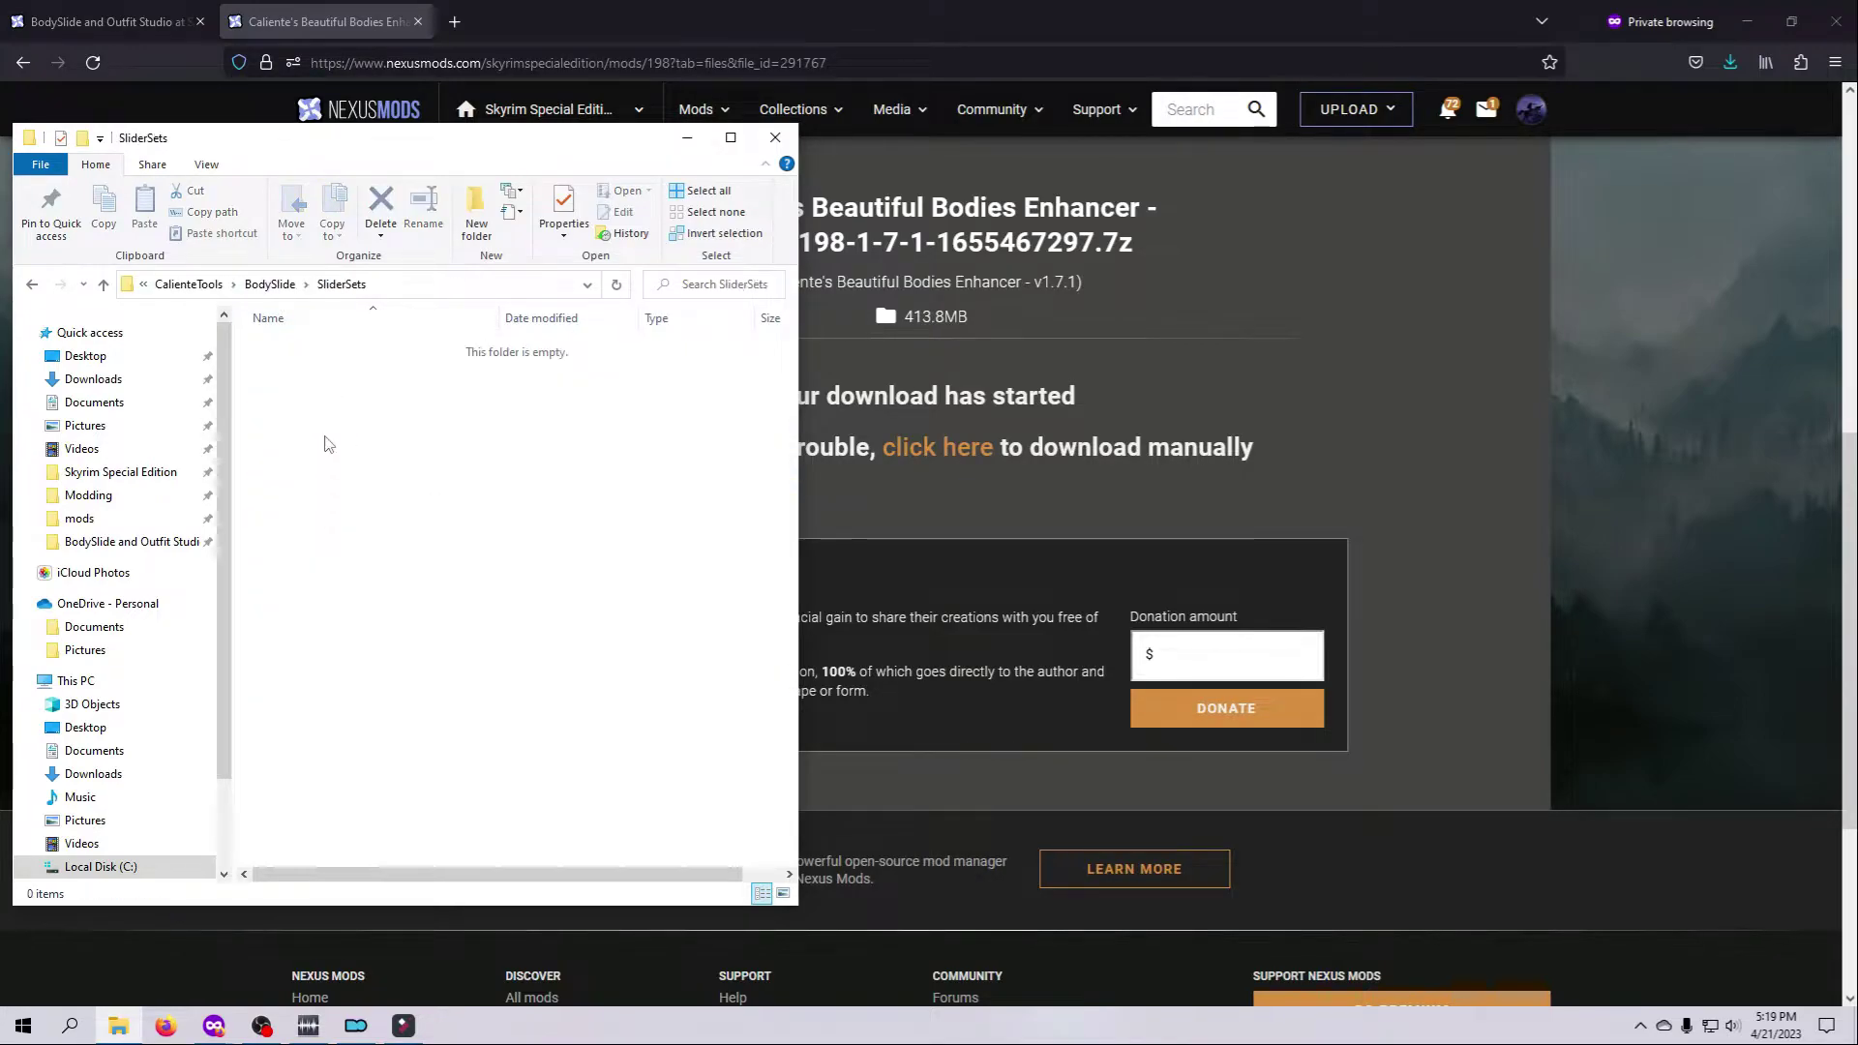
pyautogui.click(280, 290)
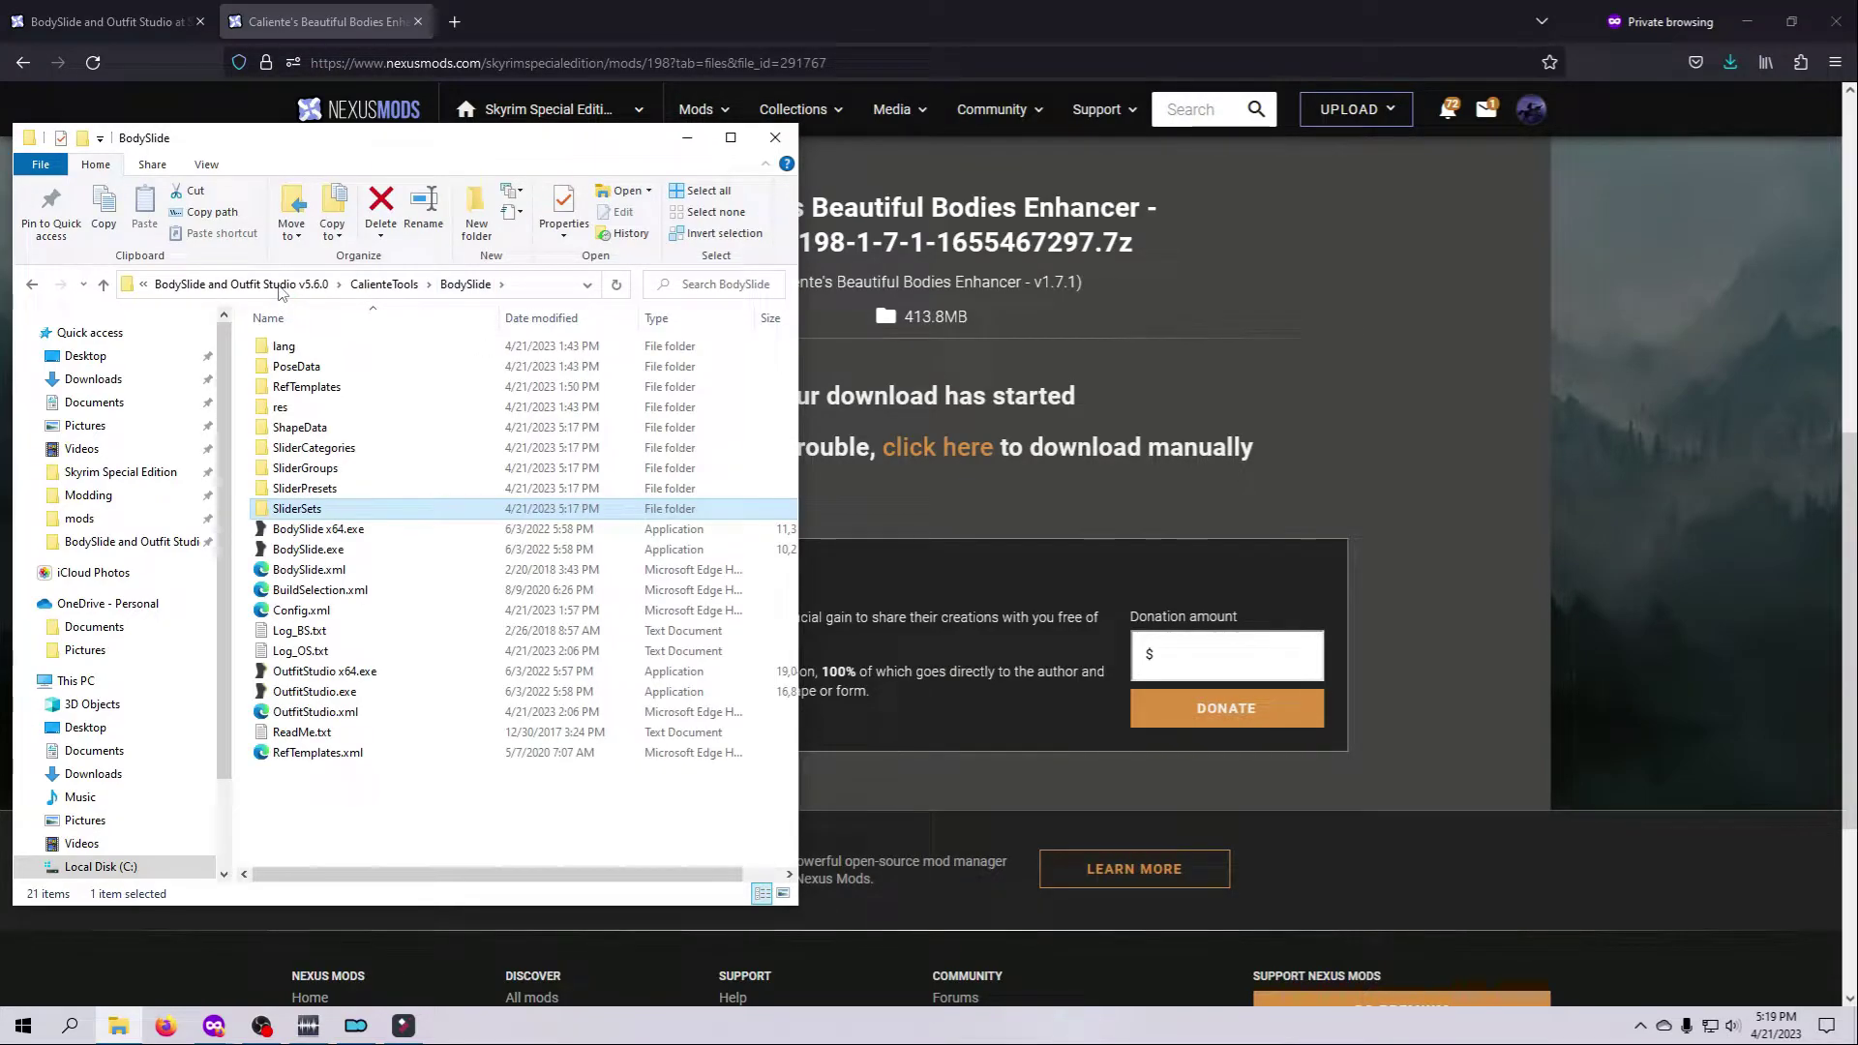
pyautogui.click(31, 544)
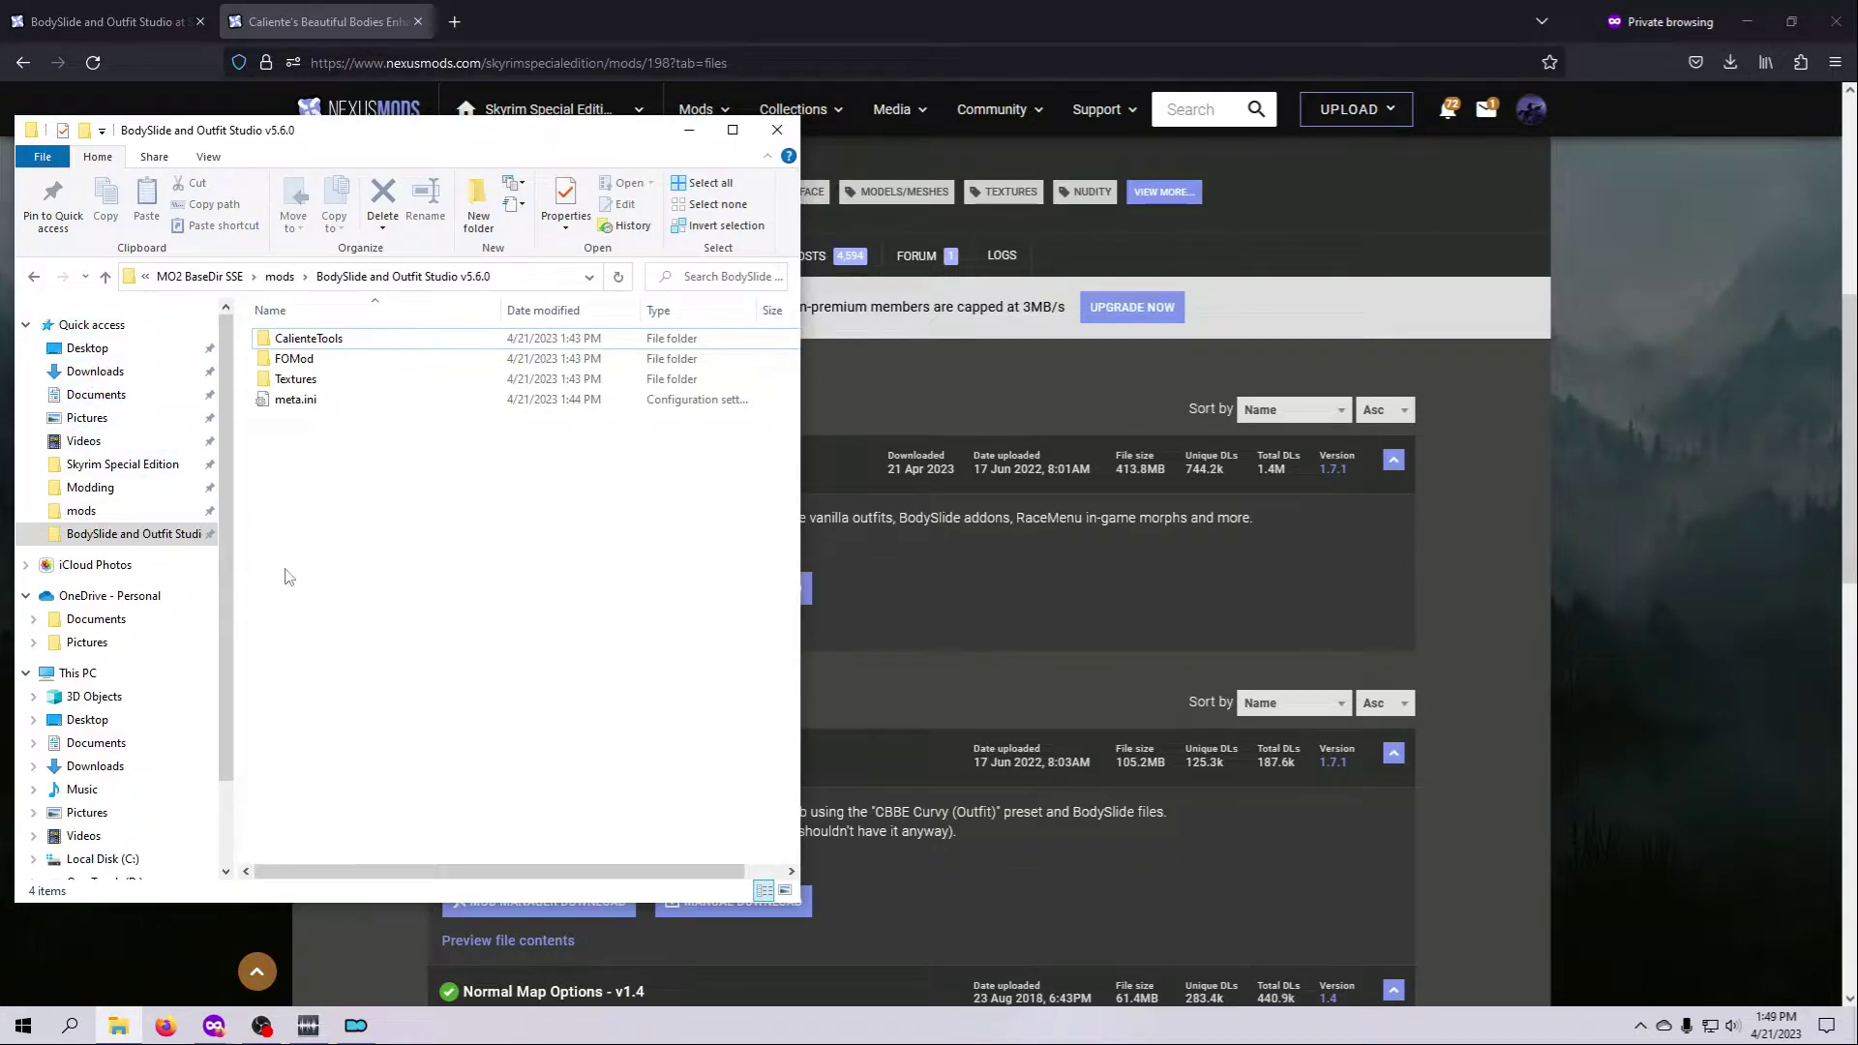
# Open the Downloads folder in a separate window beside the mod folder and open the Caliente's Beautiful Bodies Enhancer v1.7.1 archive
pyautogui.rightClick(90, 375)
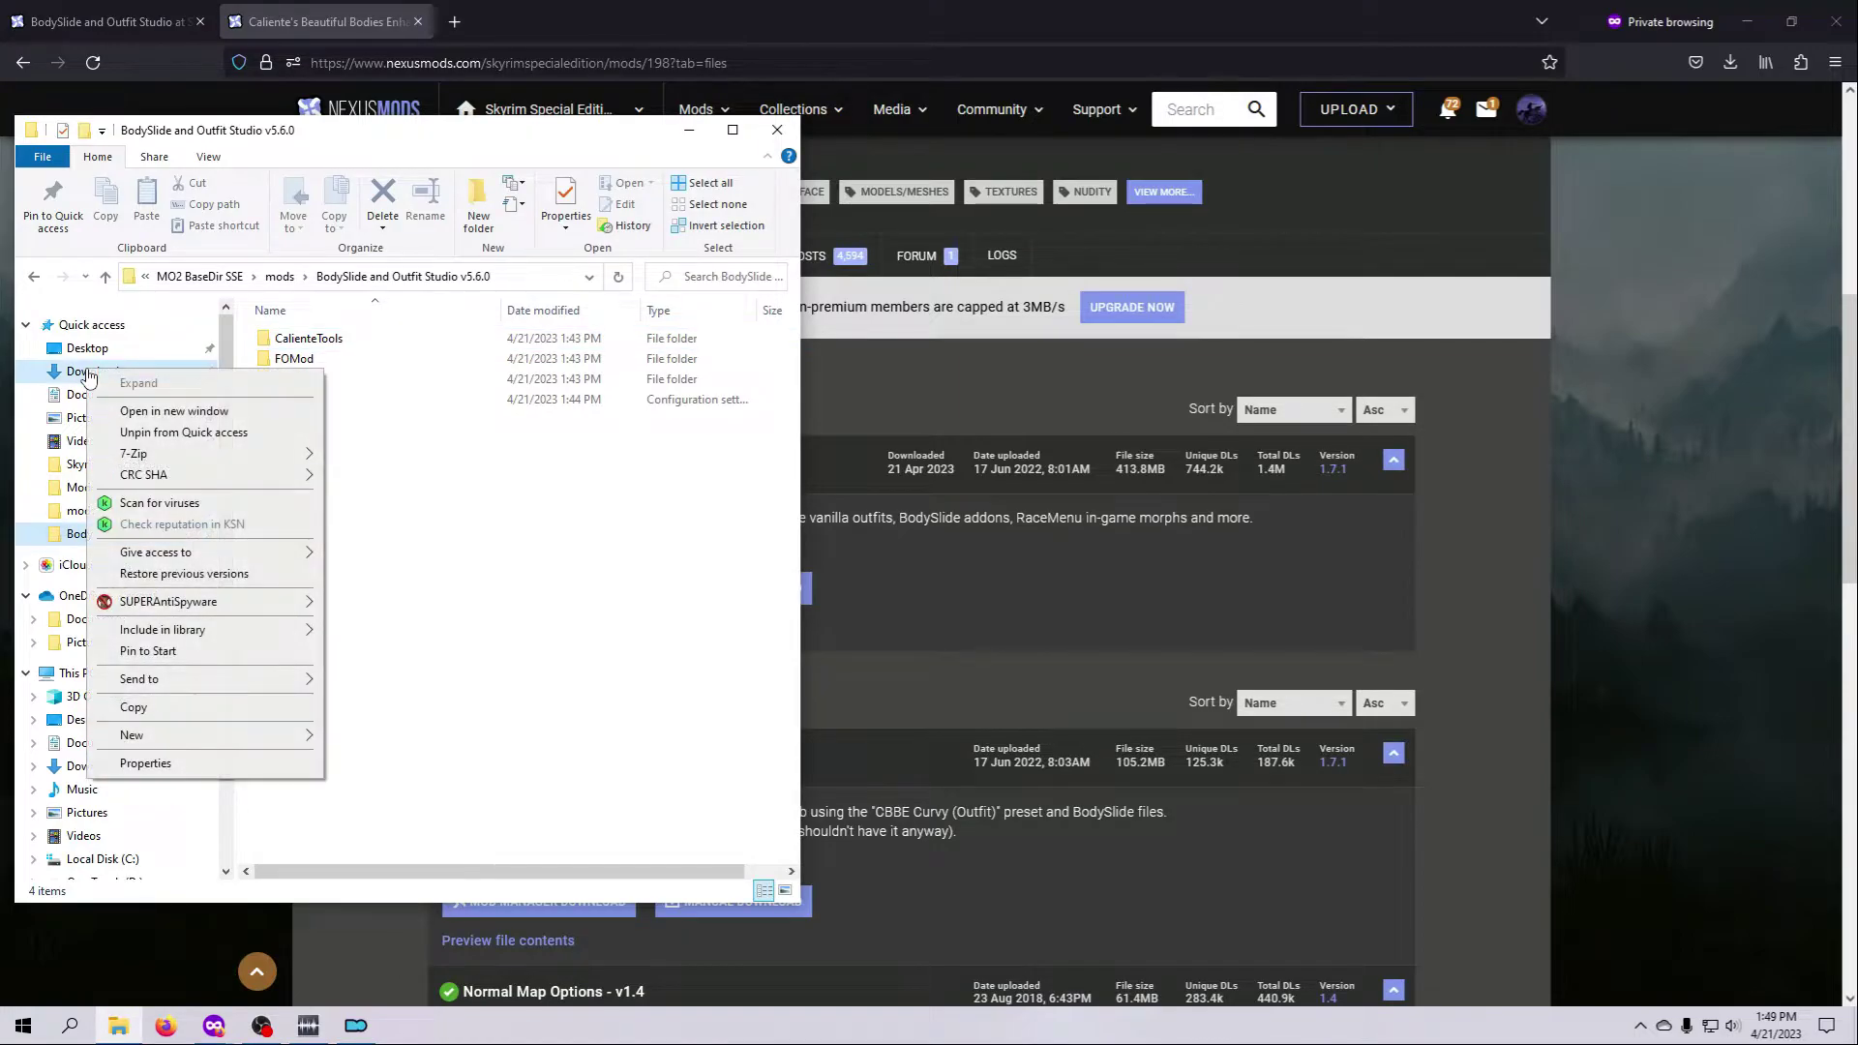
pyautogui.click(155, 414)
pyautogui.moveTo(339, 169); pyautogui.dragTo(1110, 148)
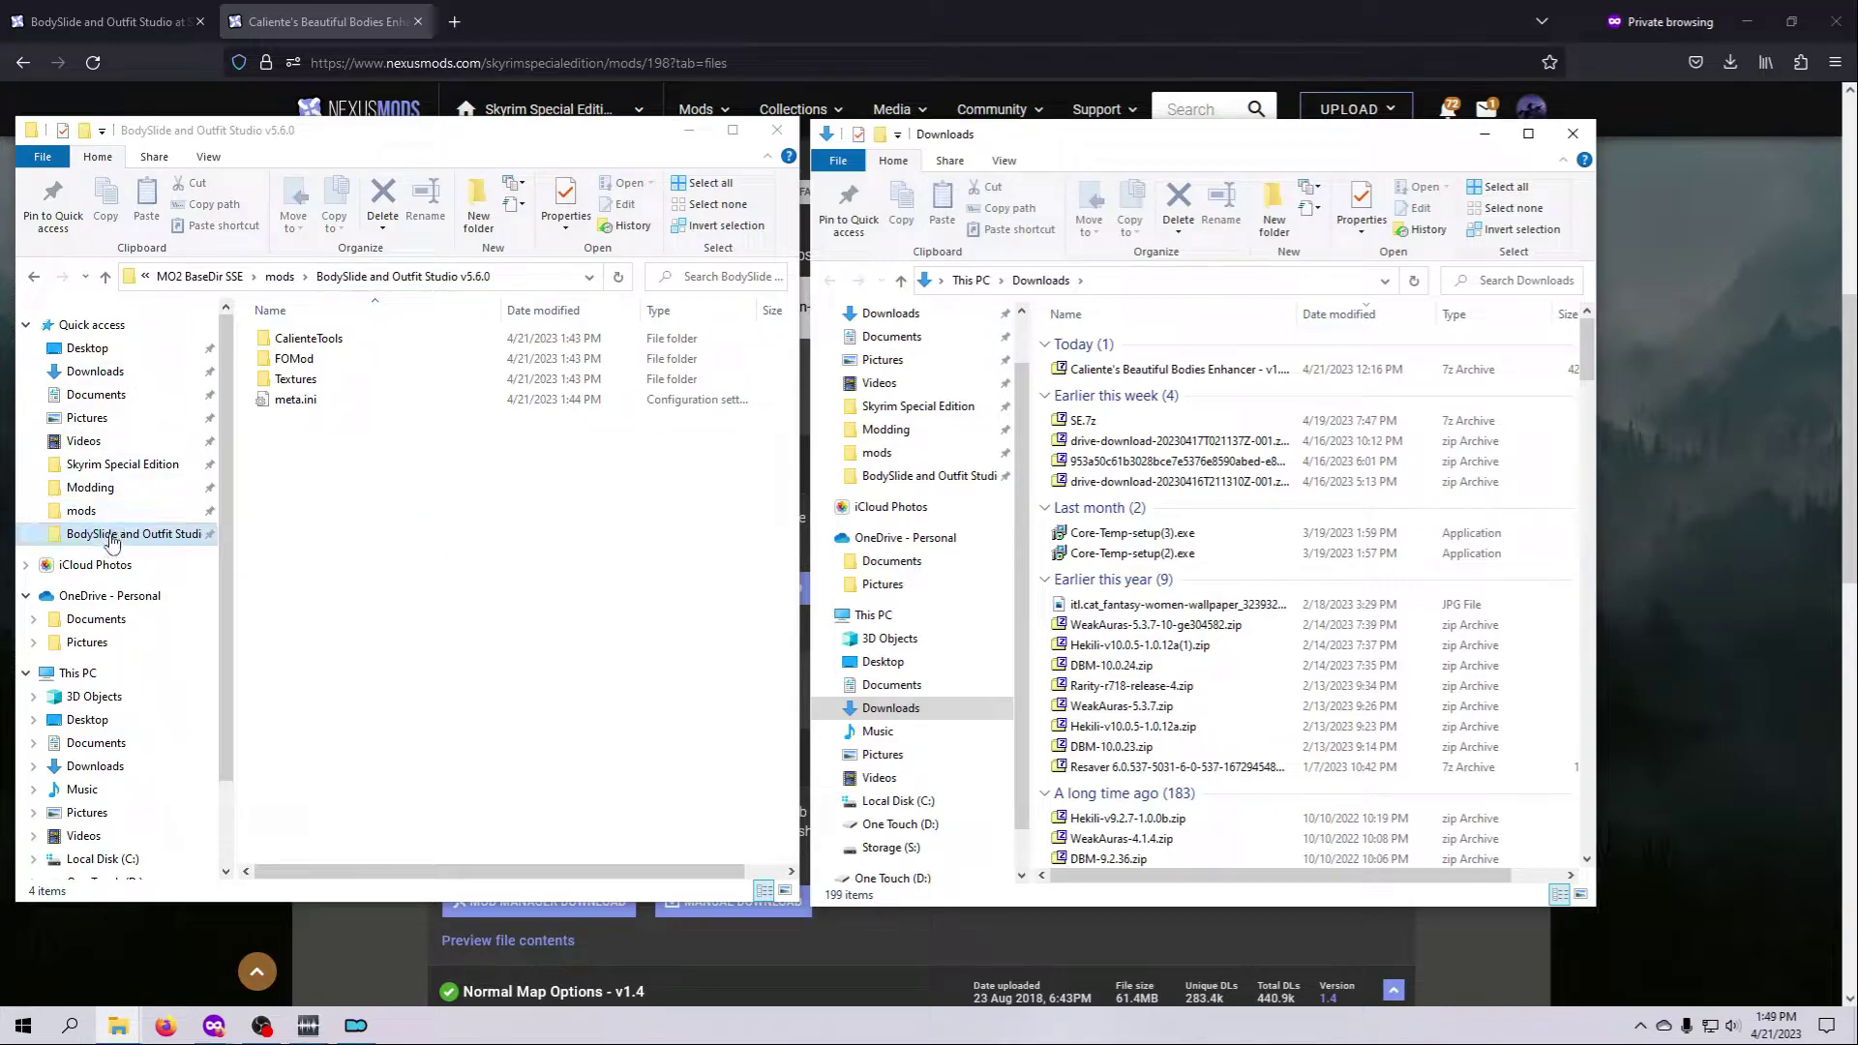
pyautogui.doubleClick(1131, 373)
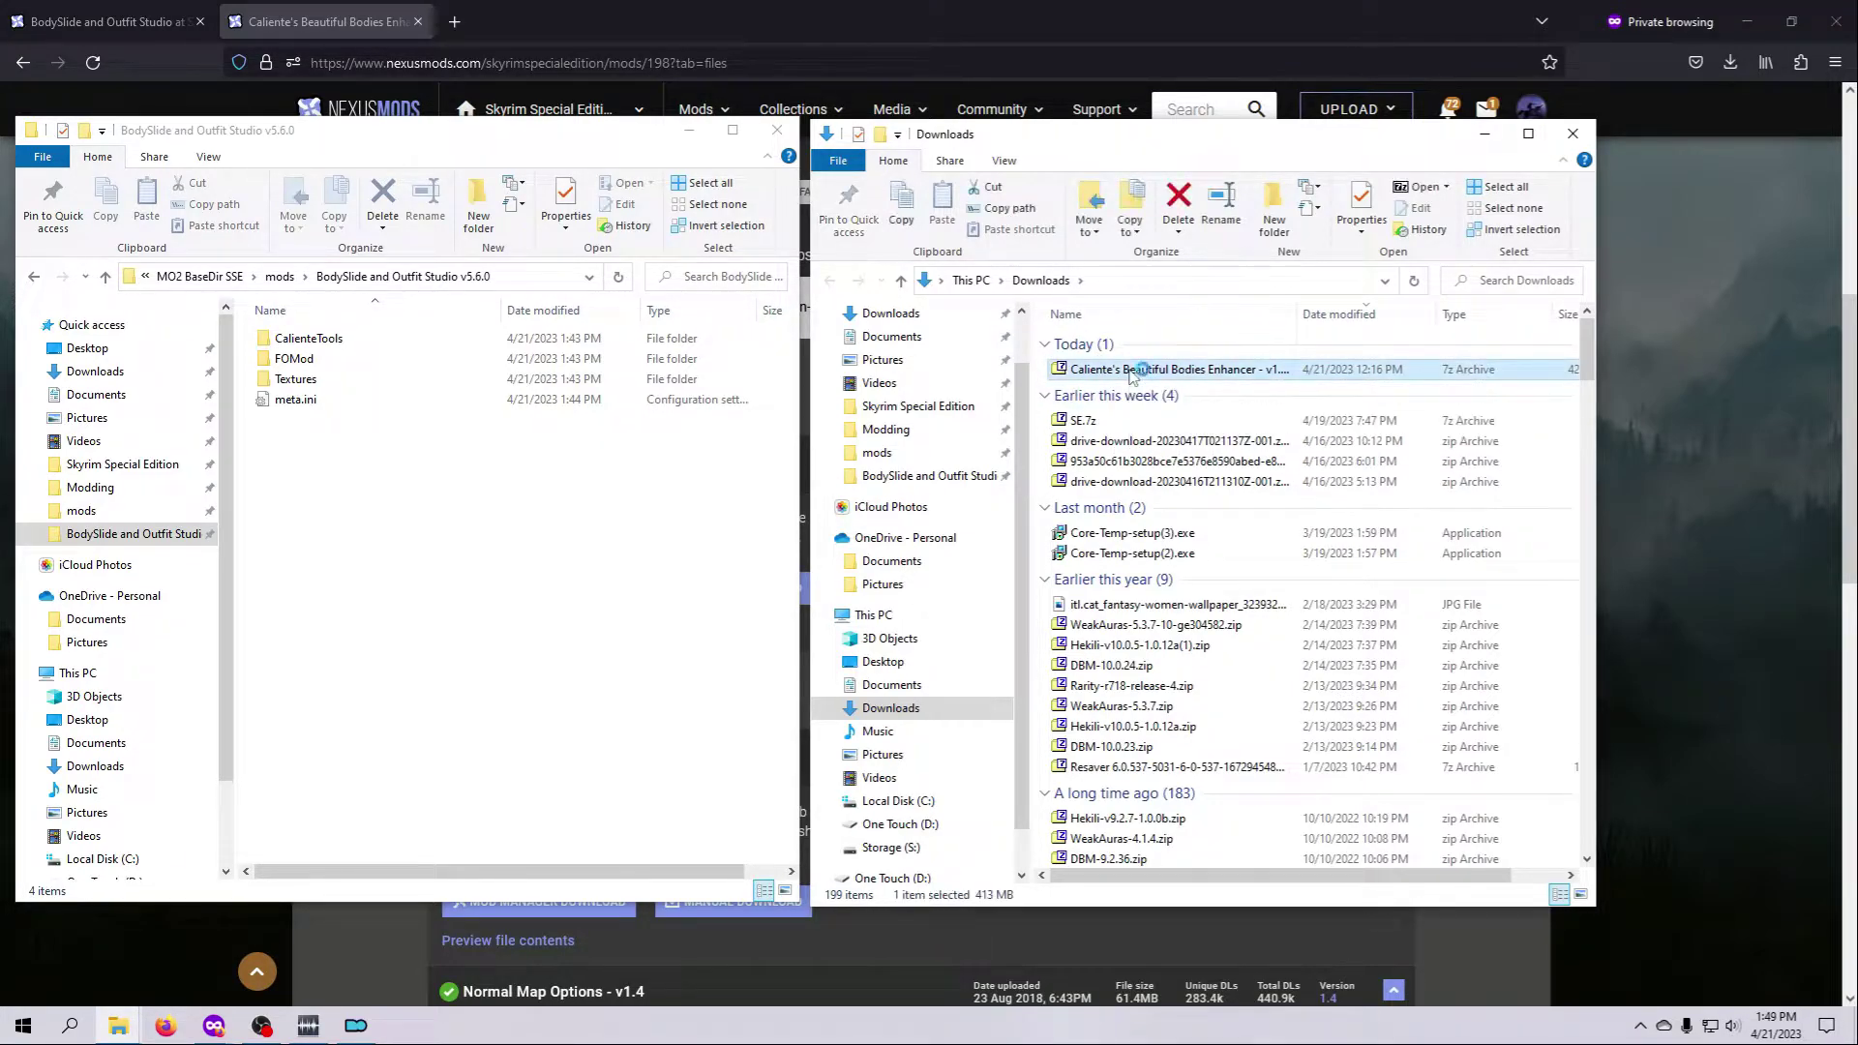
pyautogui.moveTo(1326, 225); pyautogui.dragTo(1234, 171)
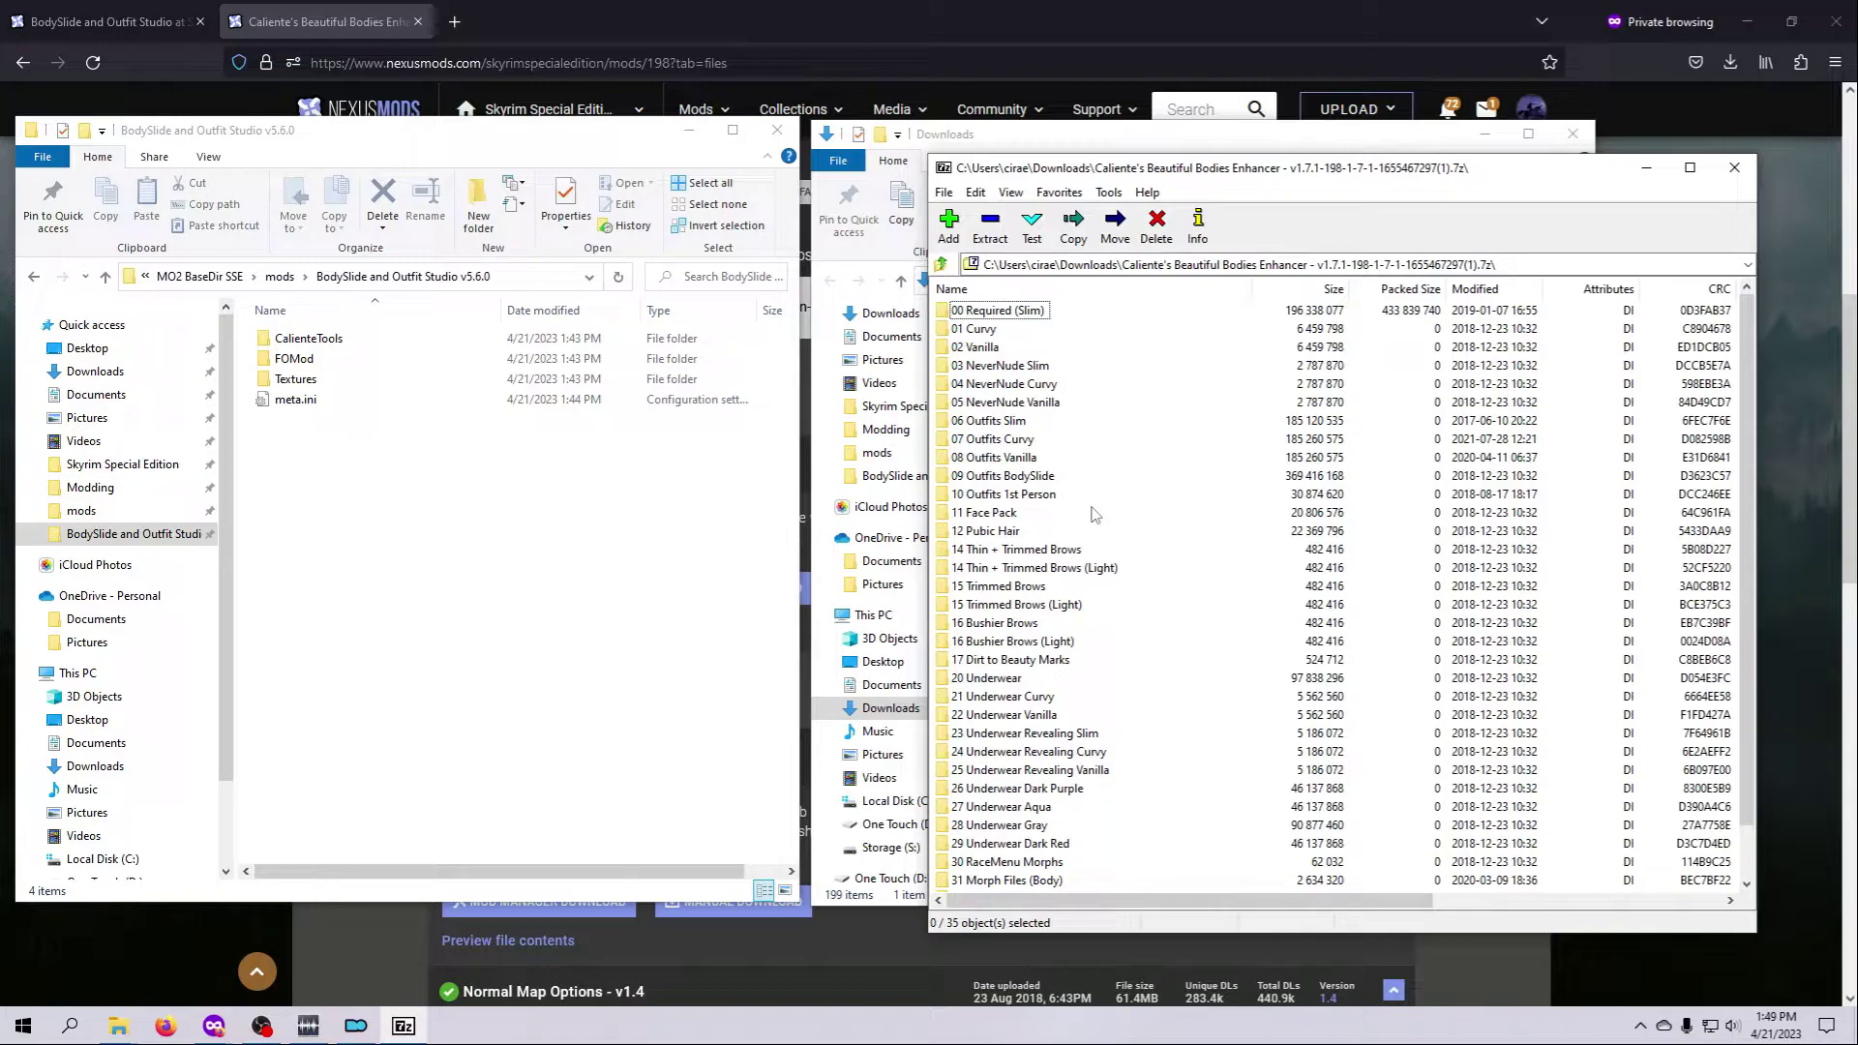
# Copy the CalienteTools folder from the archive's 00 Required (Slim) folder into the BodySlide and Outfit Studio v5.6.0 mod folder
pyautogui.doubleClick(998, 310)
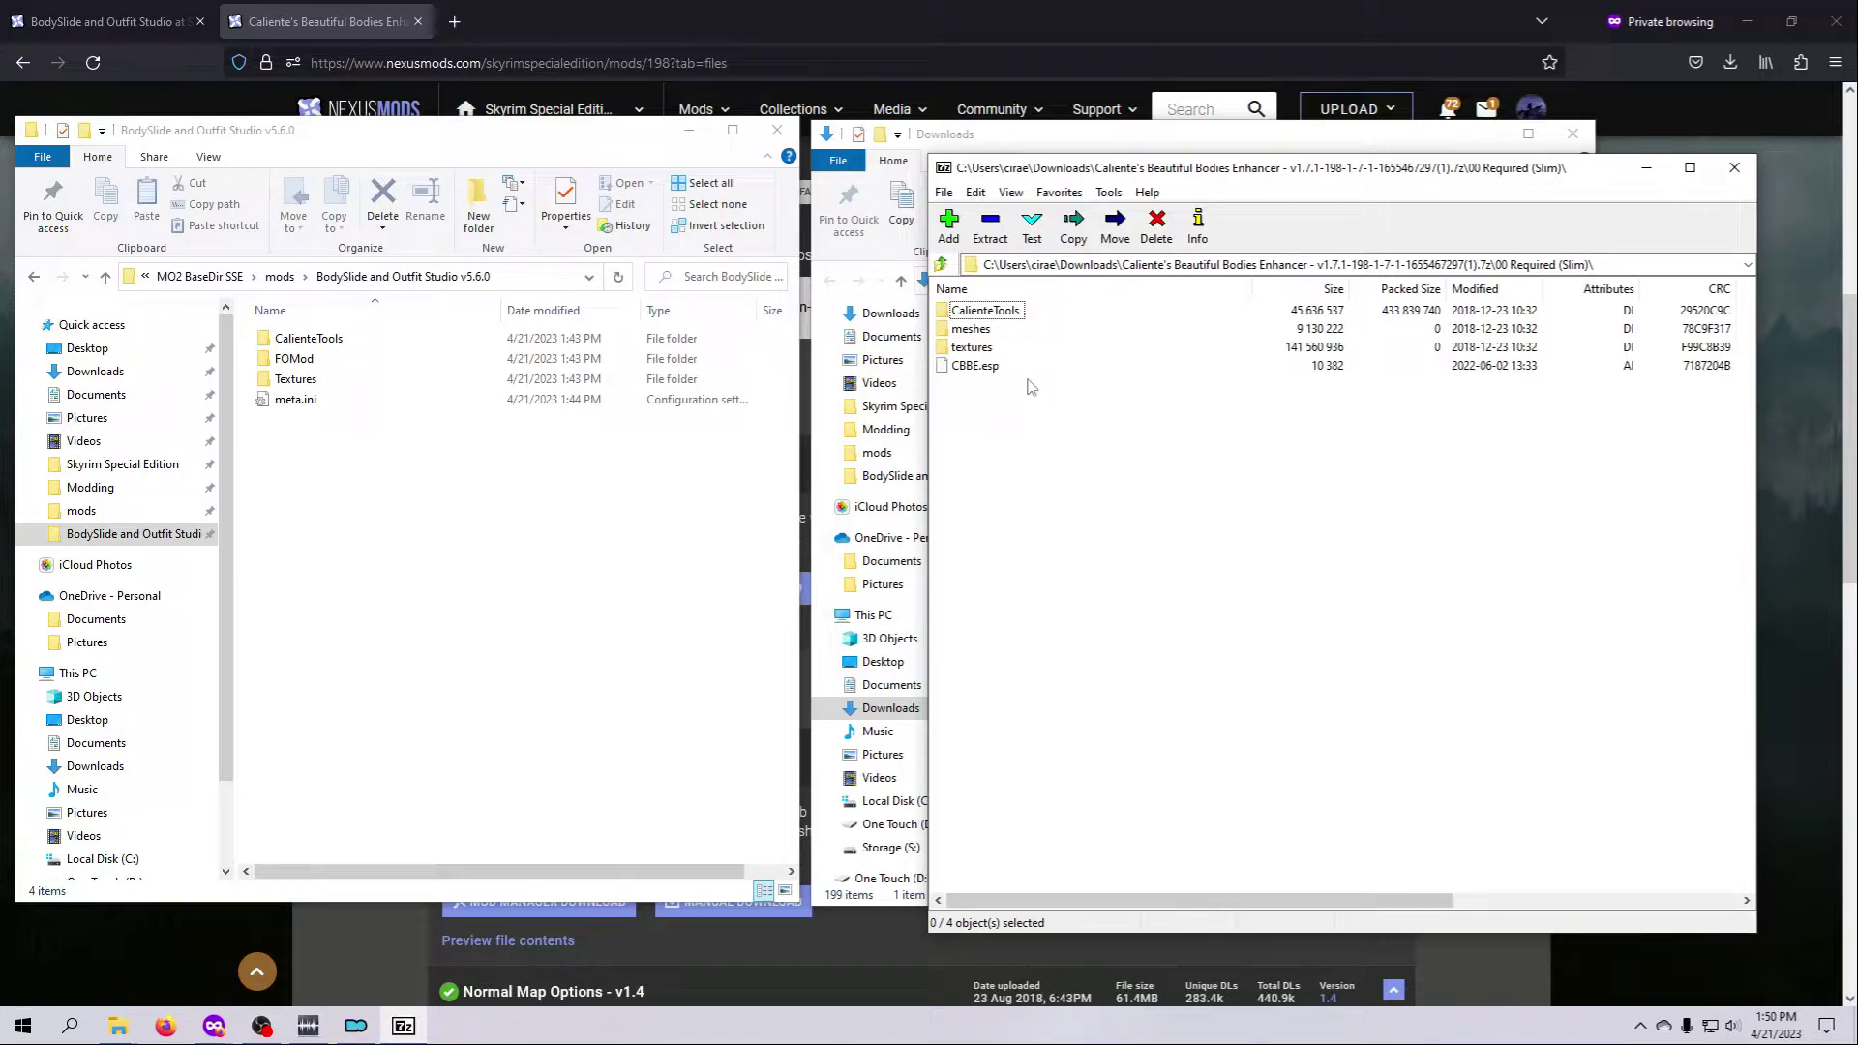
pyautogui.click(1011, 315)
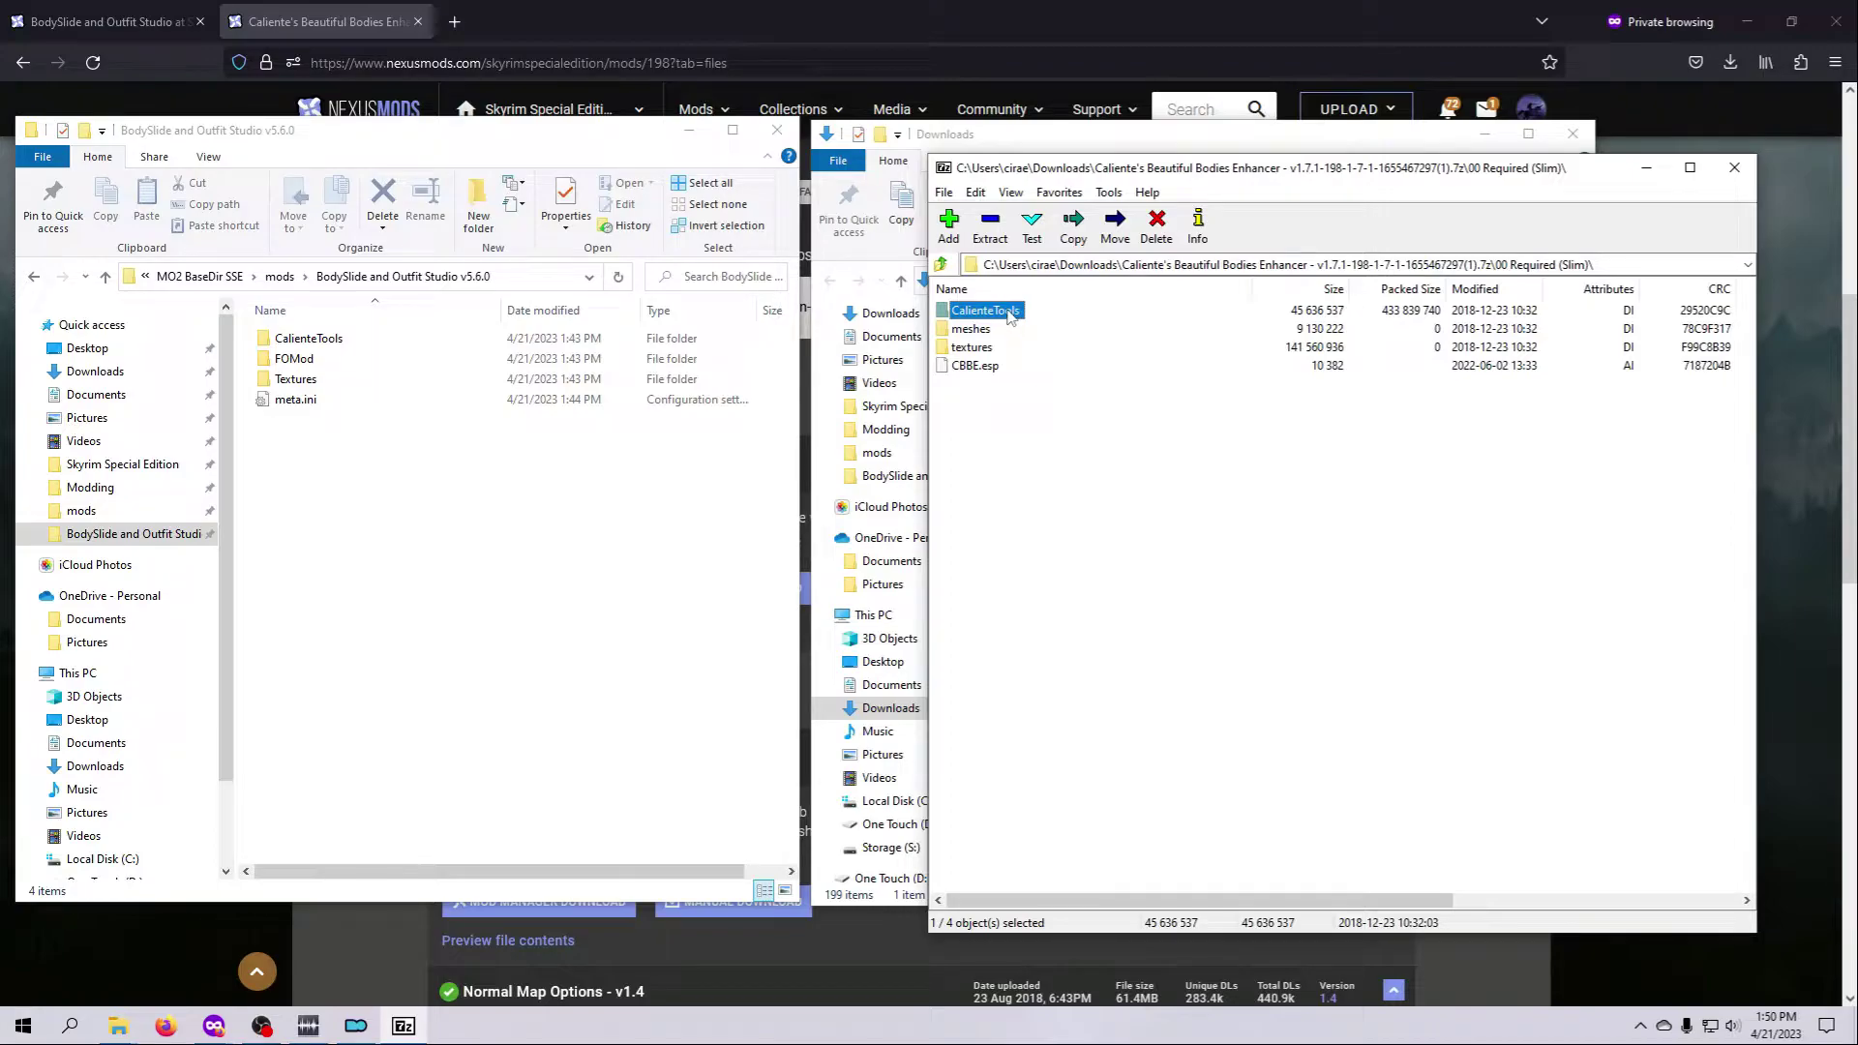
pyautogui.moveTo(1009, 316); pyautogui.dragTo(436, 603)
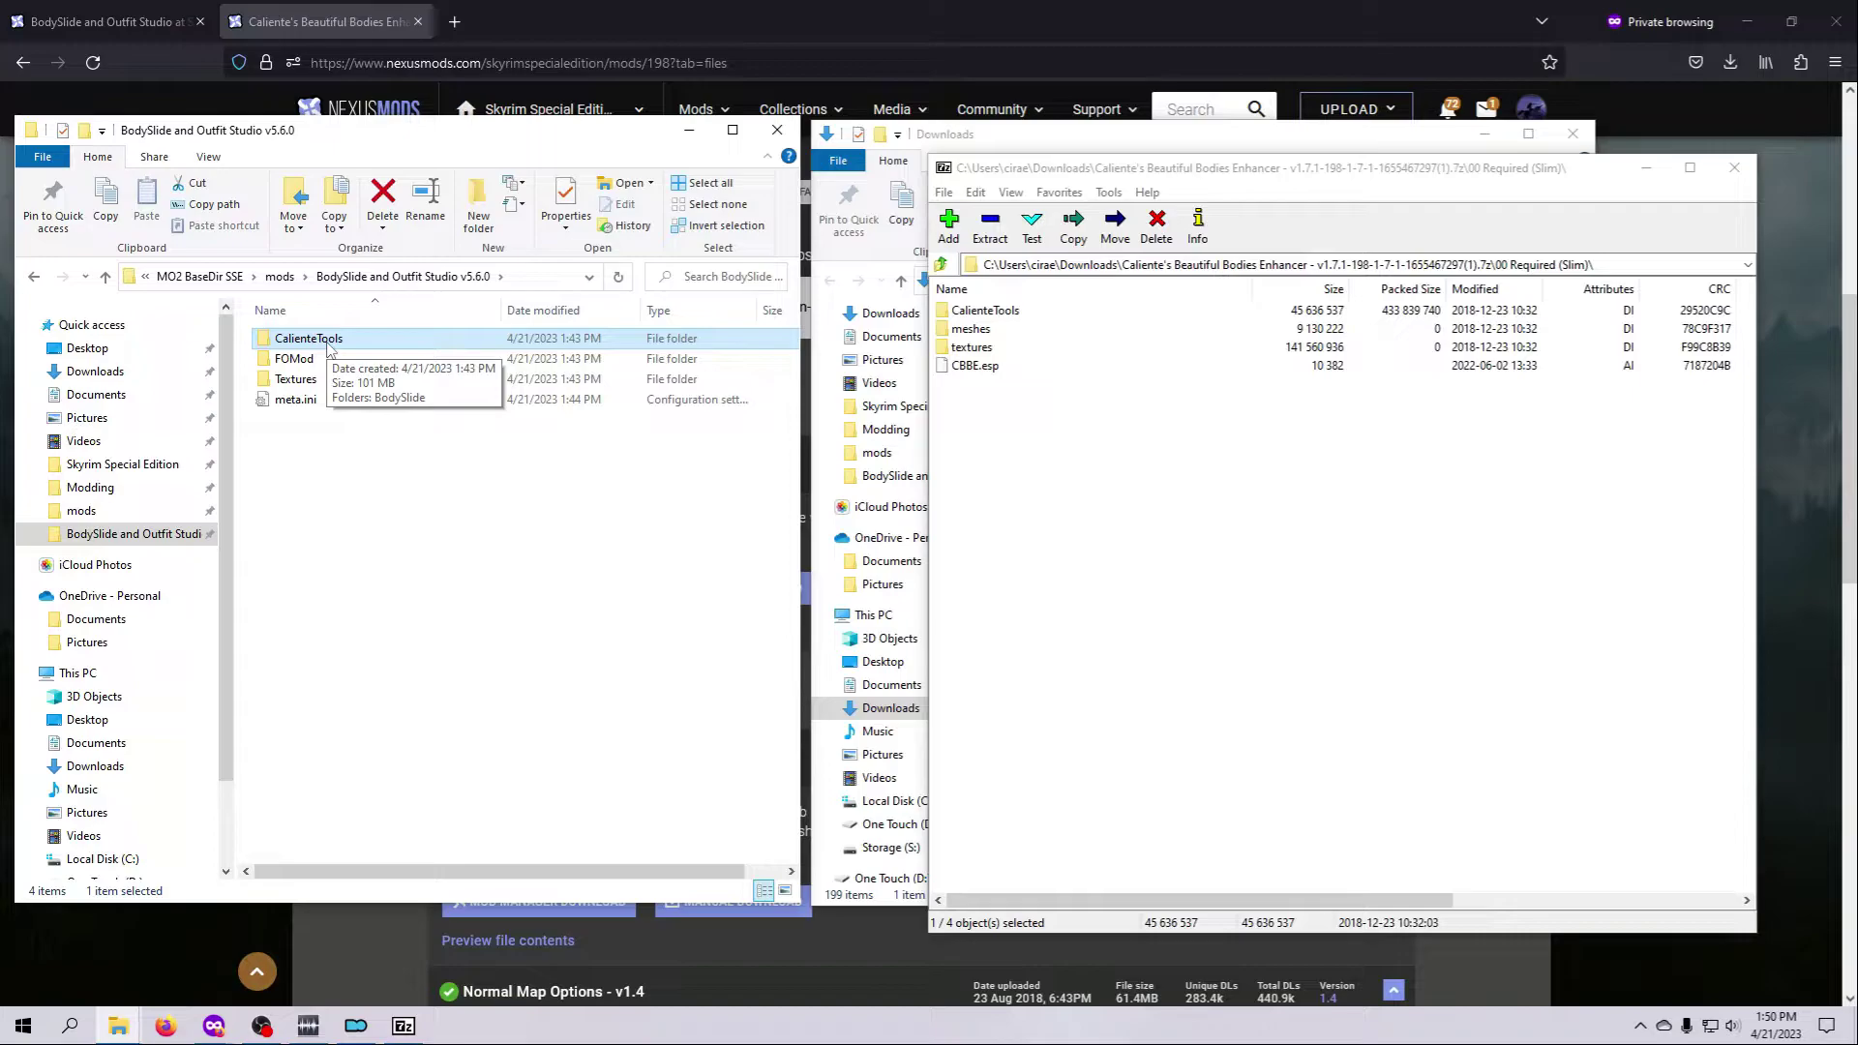
# Check the ShapeData, SliderCategories, SliderGroups and SliderSets folders in CalienteTools\BodySlide for CBBE files, and return to the mod's root folder
pyautogui.doubleClick(327, 341)
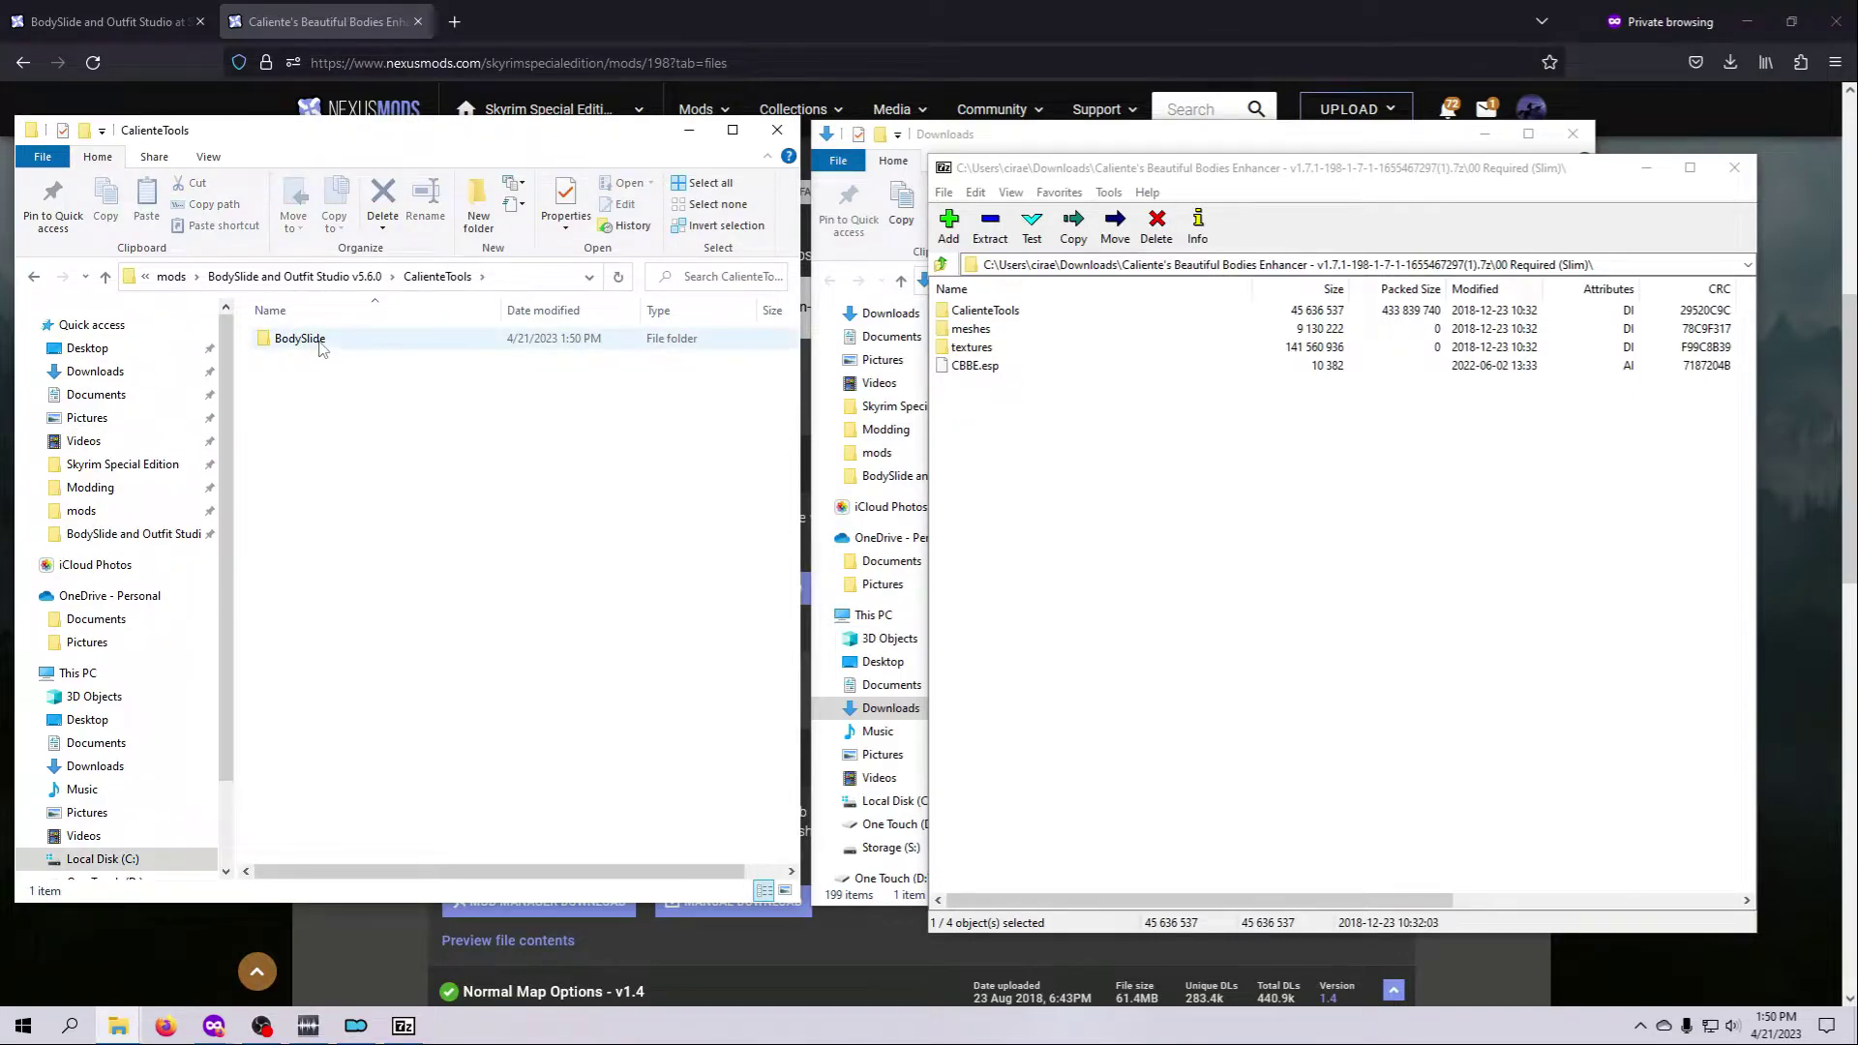
pyautogui.doubleClick(300, 339)
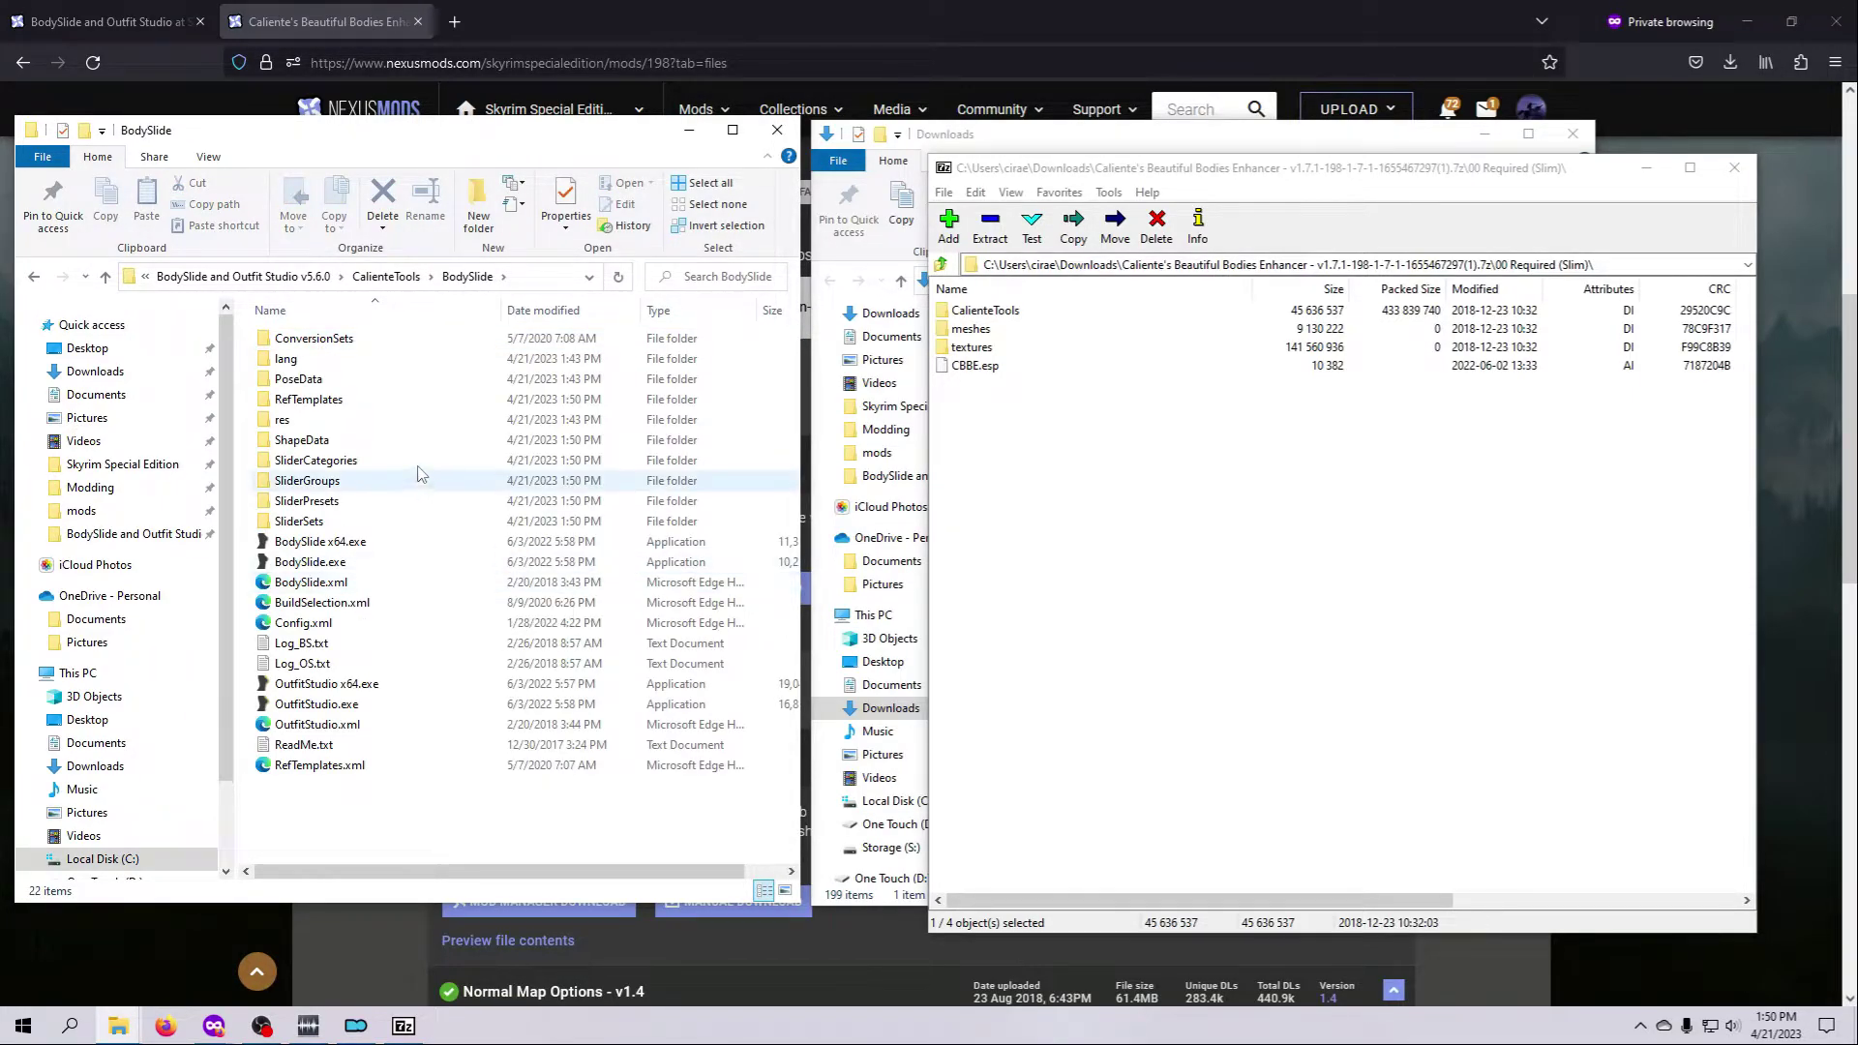
pyautogui.doubleClick(334, 440)
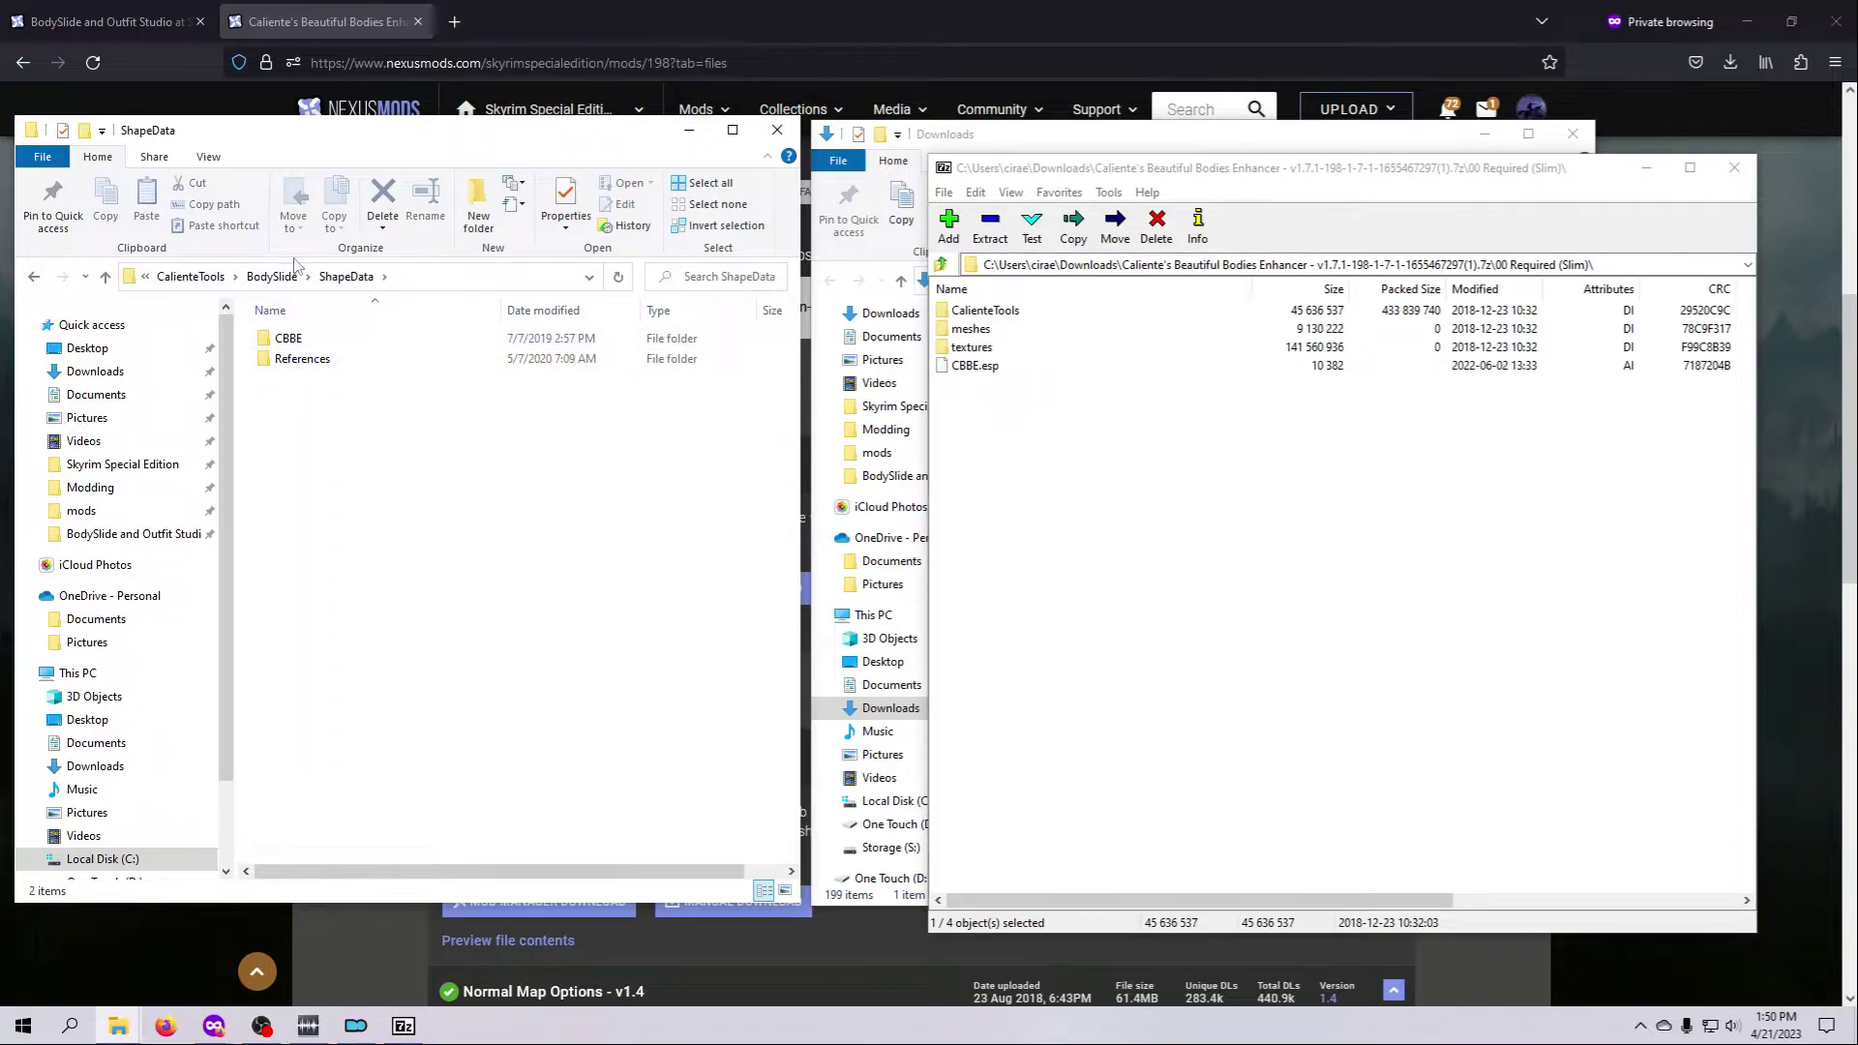
pyautogui.click(272, 277)
pyautogui.doubleClick(333, 462)
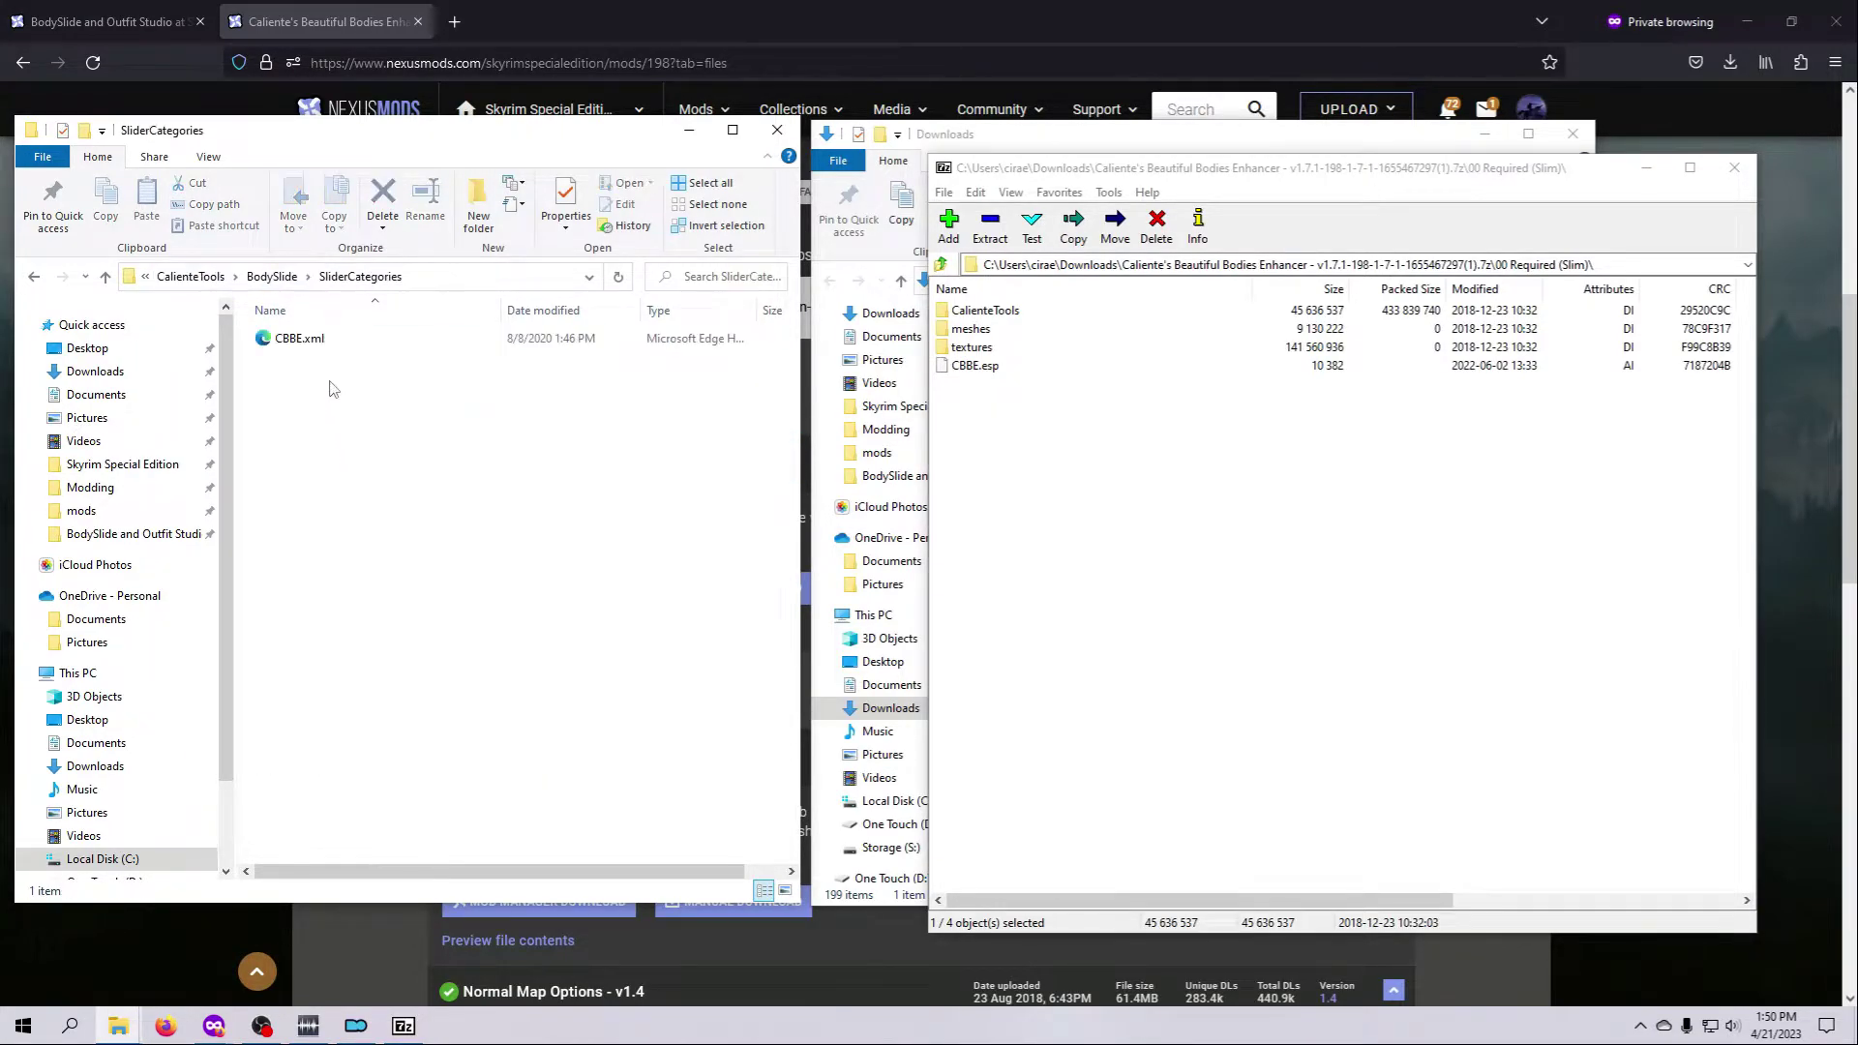
pyautogui.click(272, 276)
pyautogui.doubleClick(336, 486)
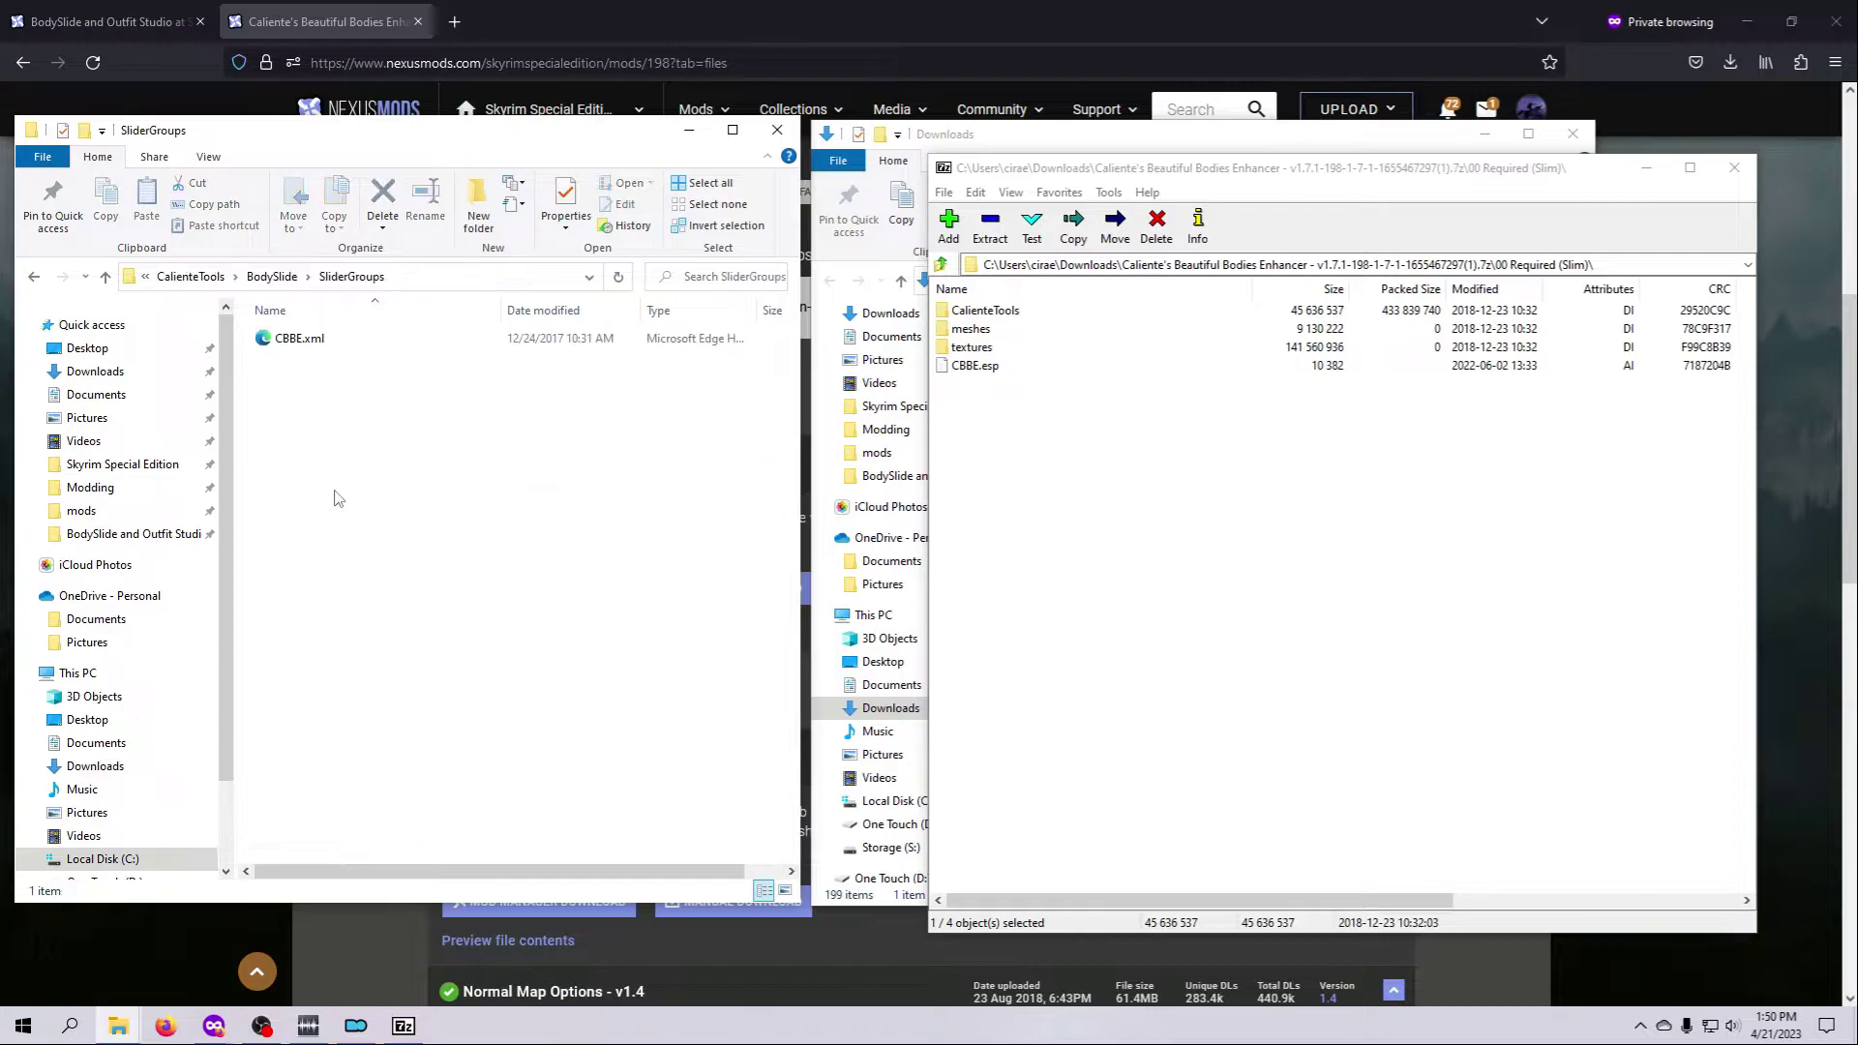
pyautogui.click(290, 278)
pyautogui.doubleClick(326, 523)
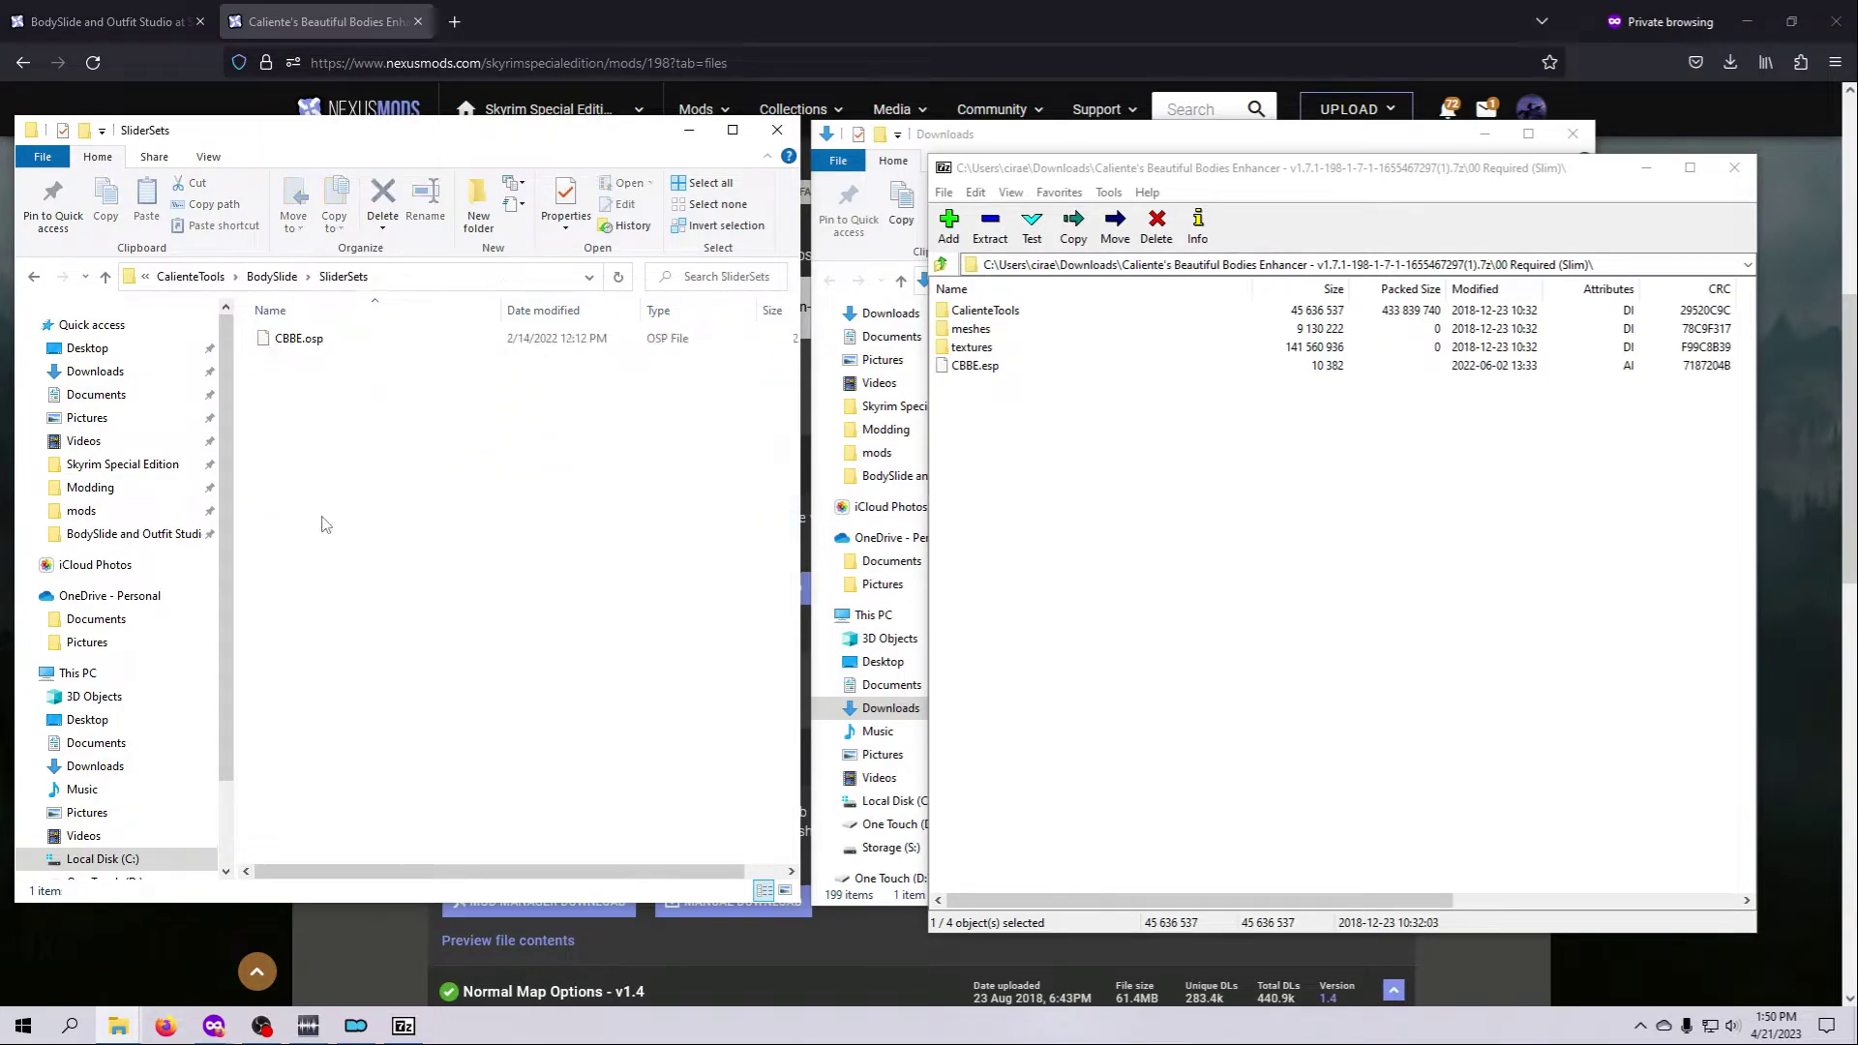
pyautogui.click(290, 279)
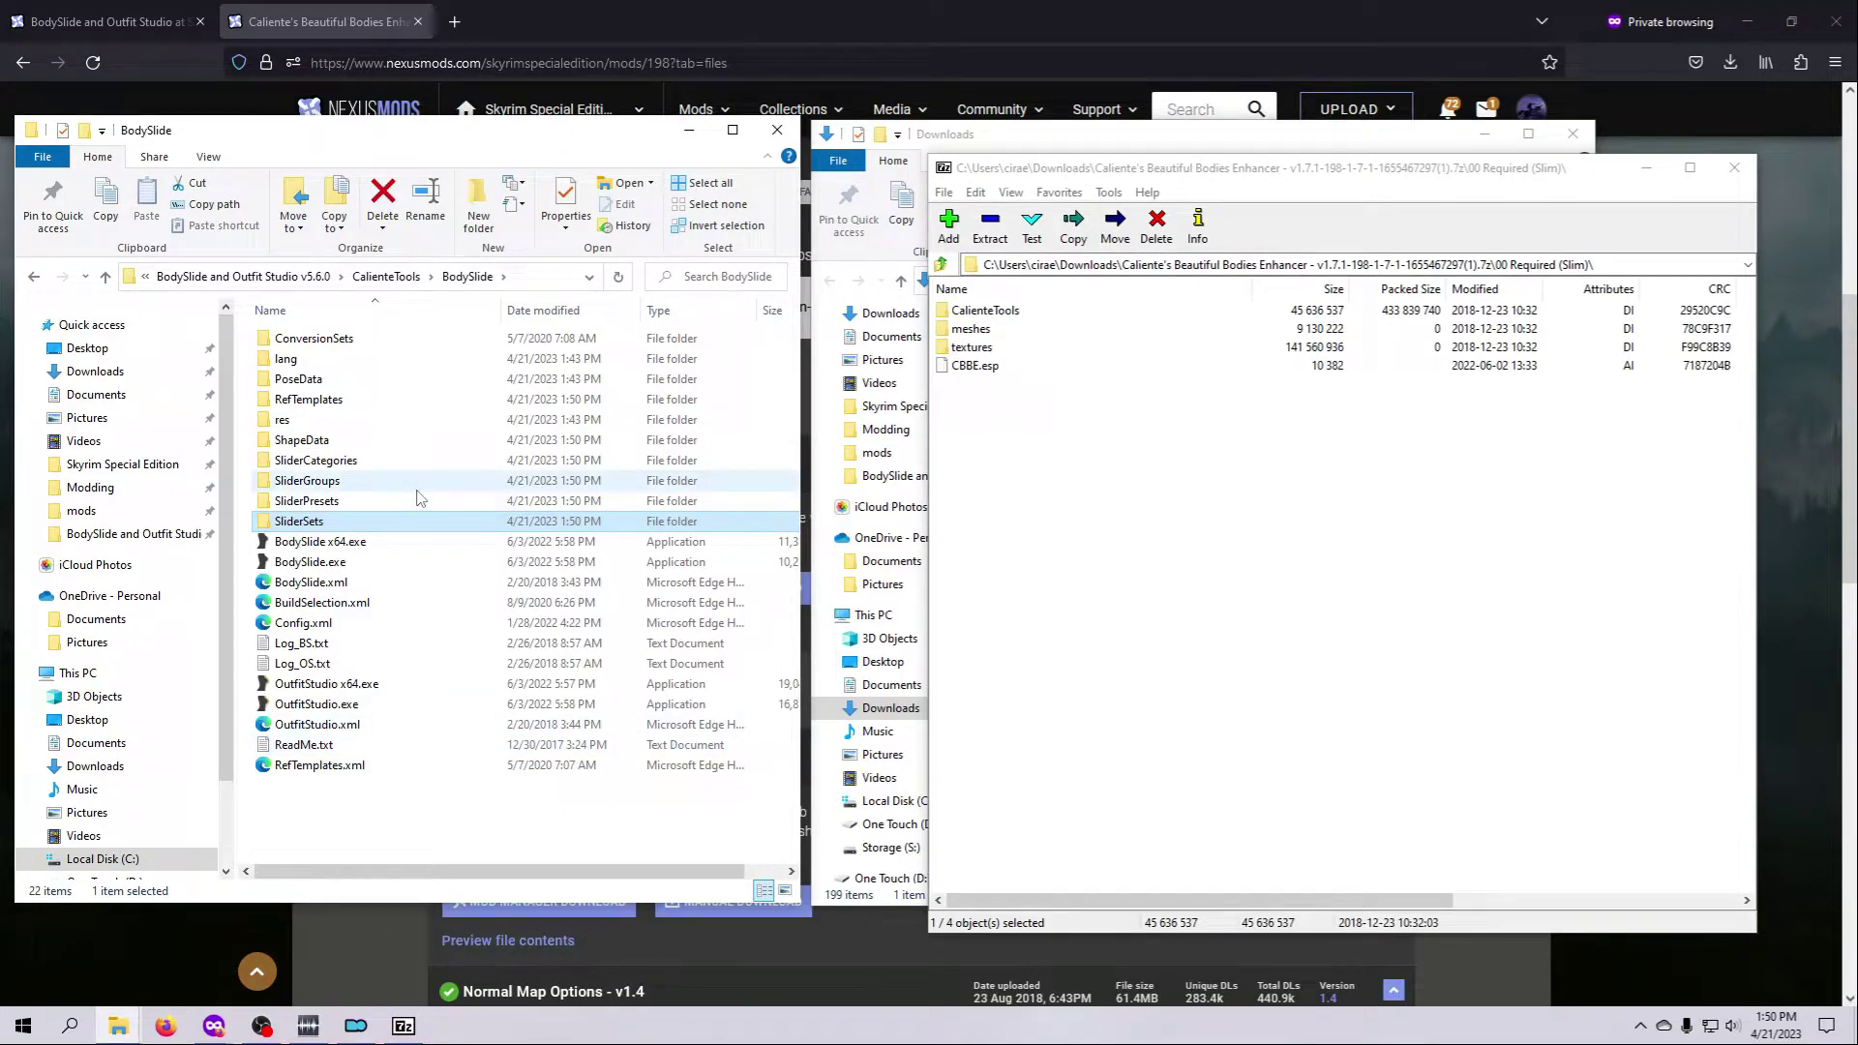
pyautogui.click(386, 276)
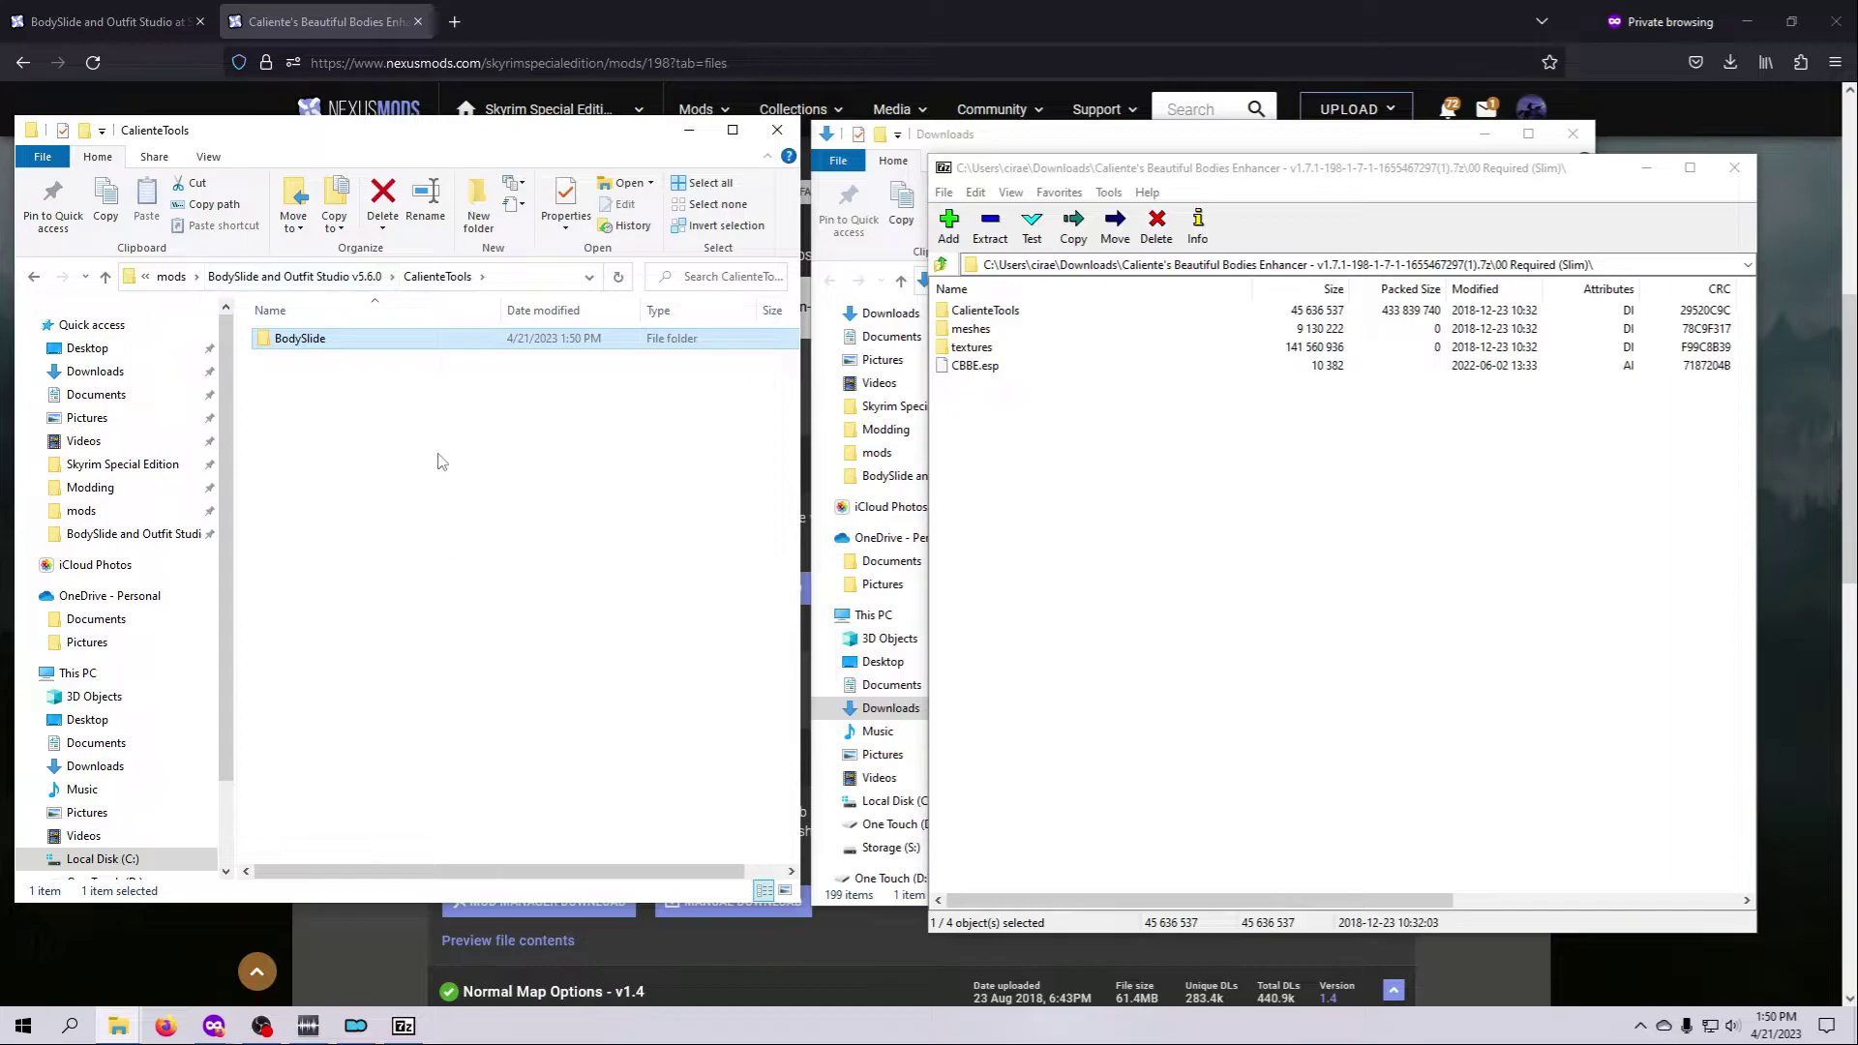
pyautogui.hotkey('alt', 'Up')
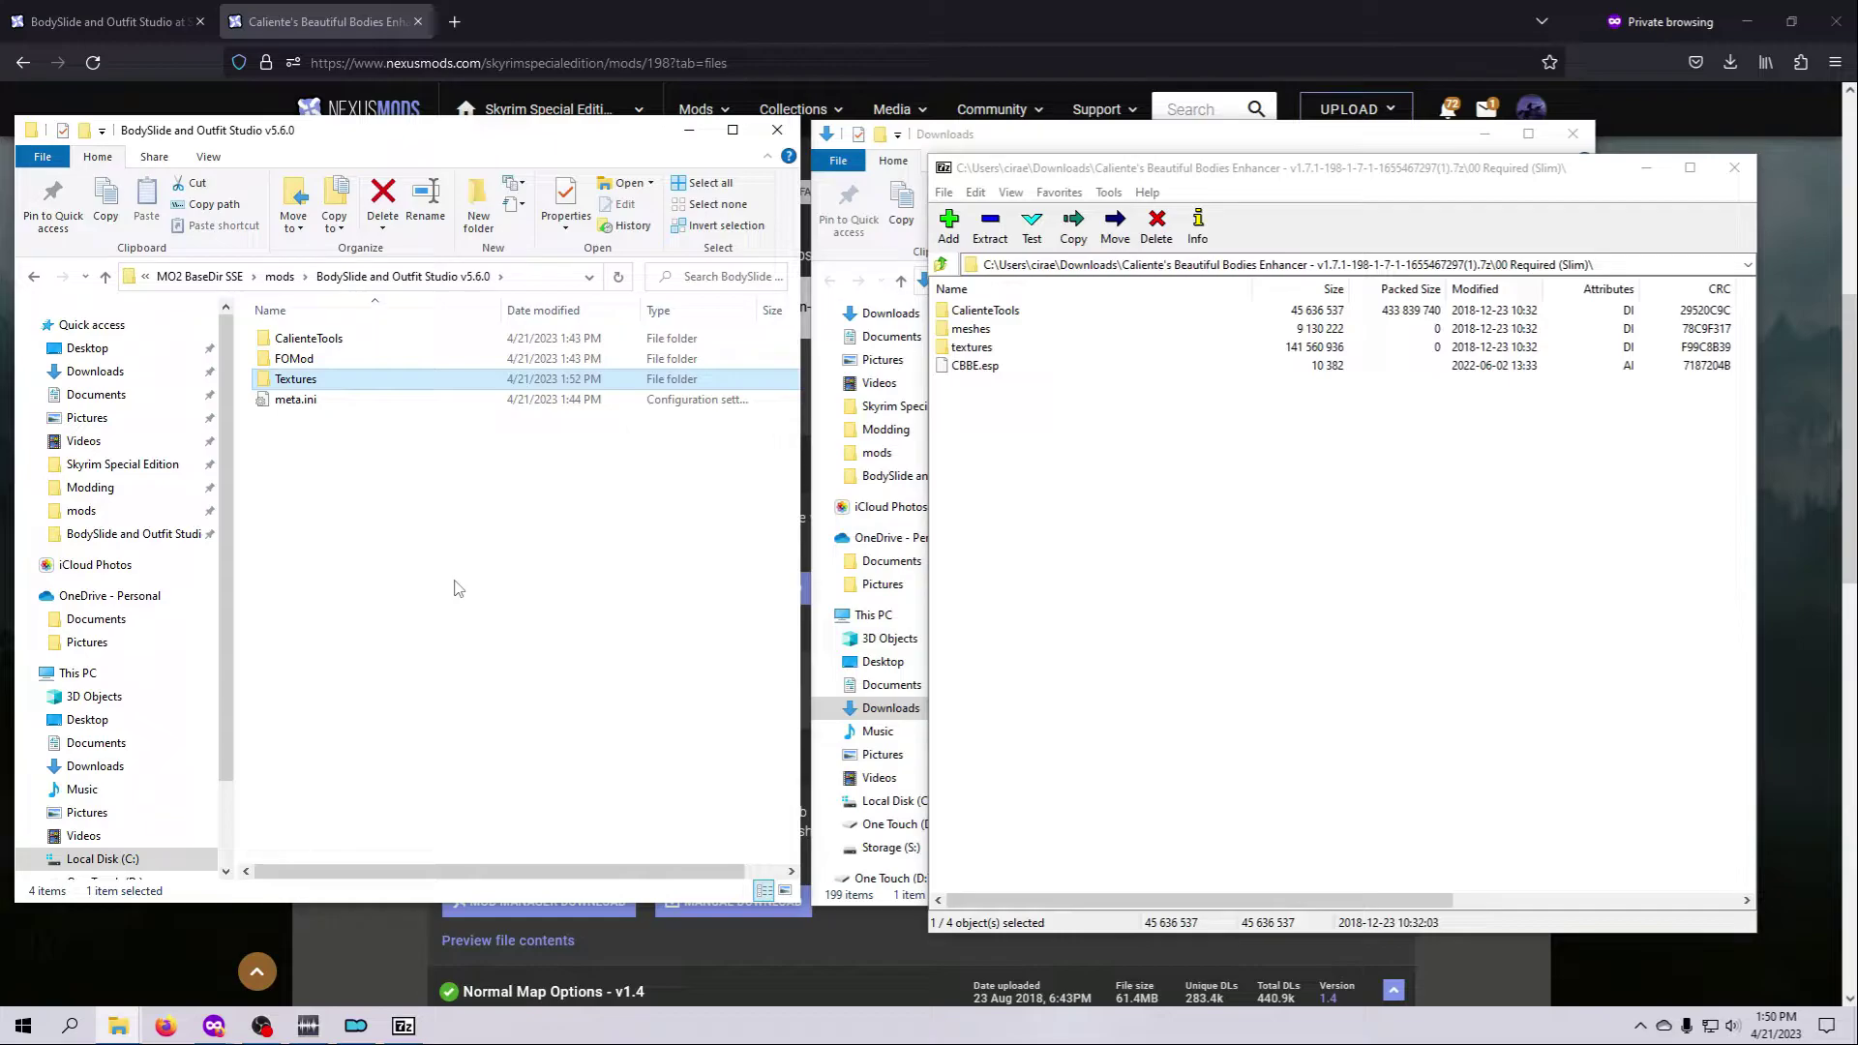
# Close the CBBE archive, the Downloads window and the mod folder window
pyautogui.click(443, 600)
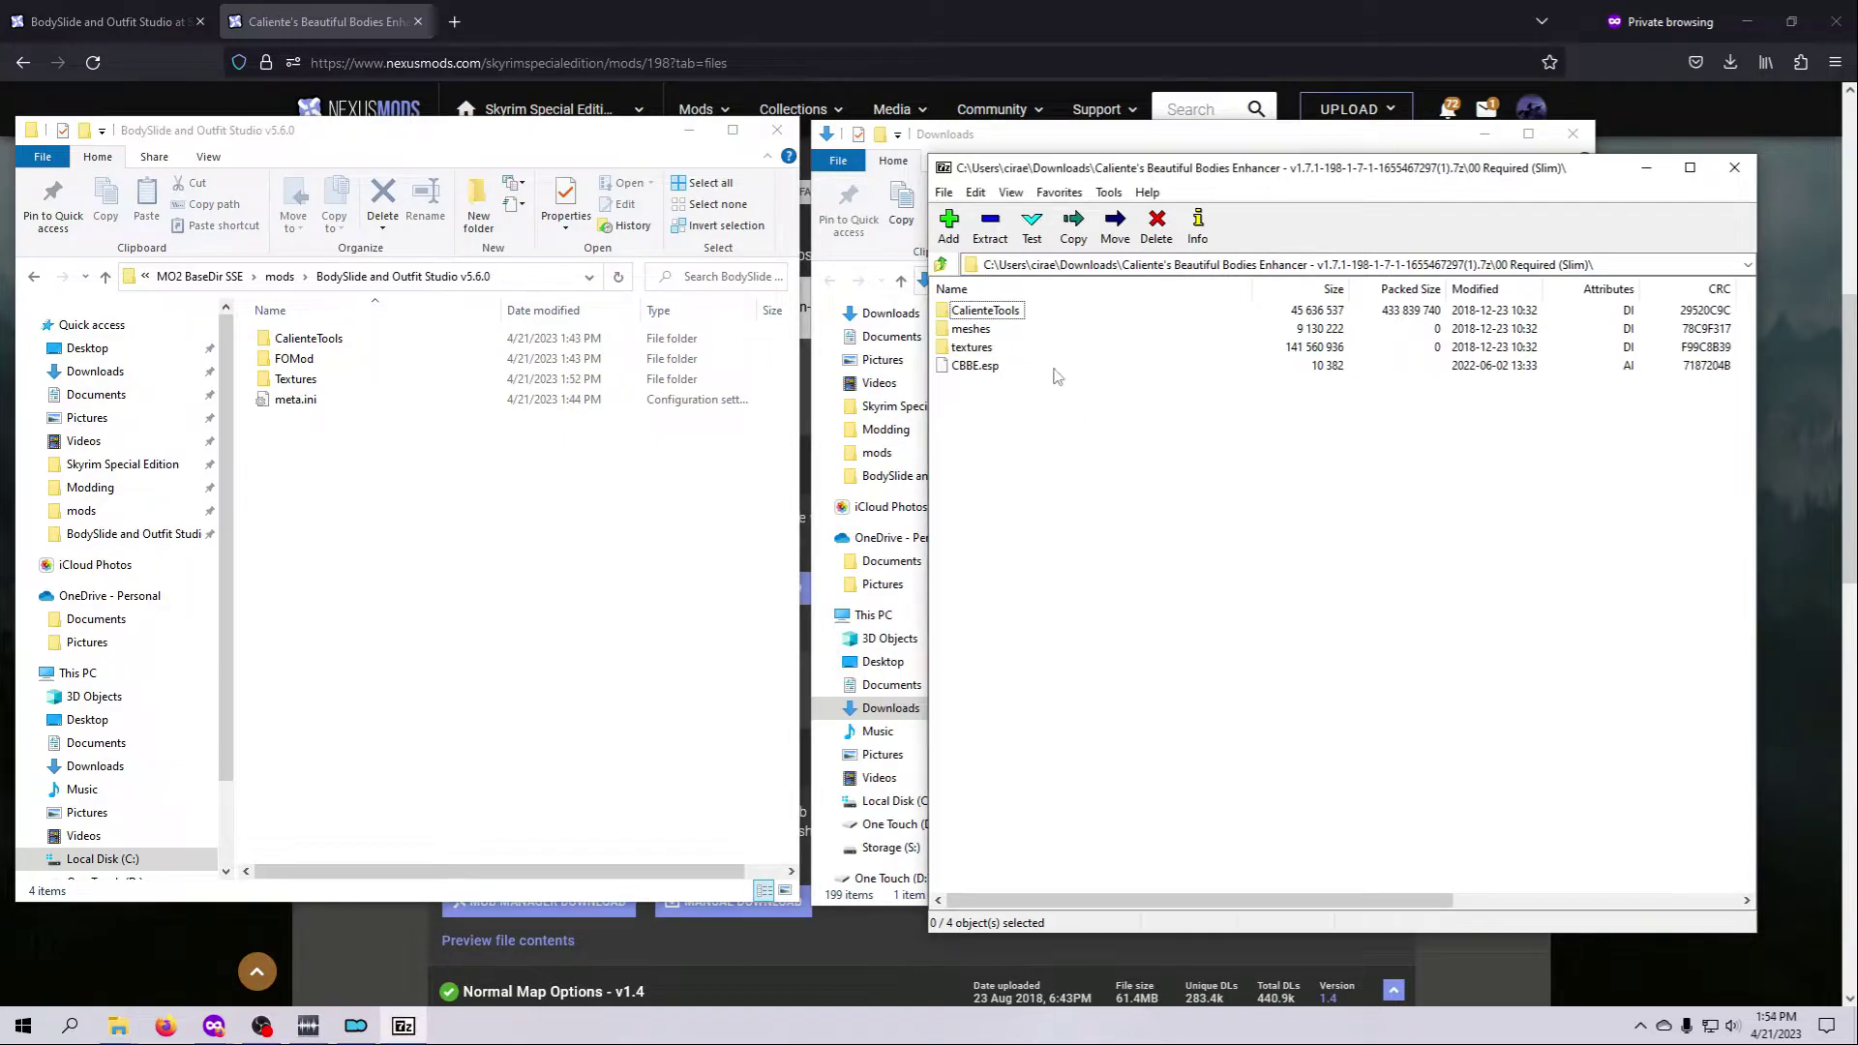
pyautogui.click(1009, 311)
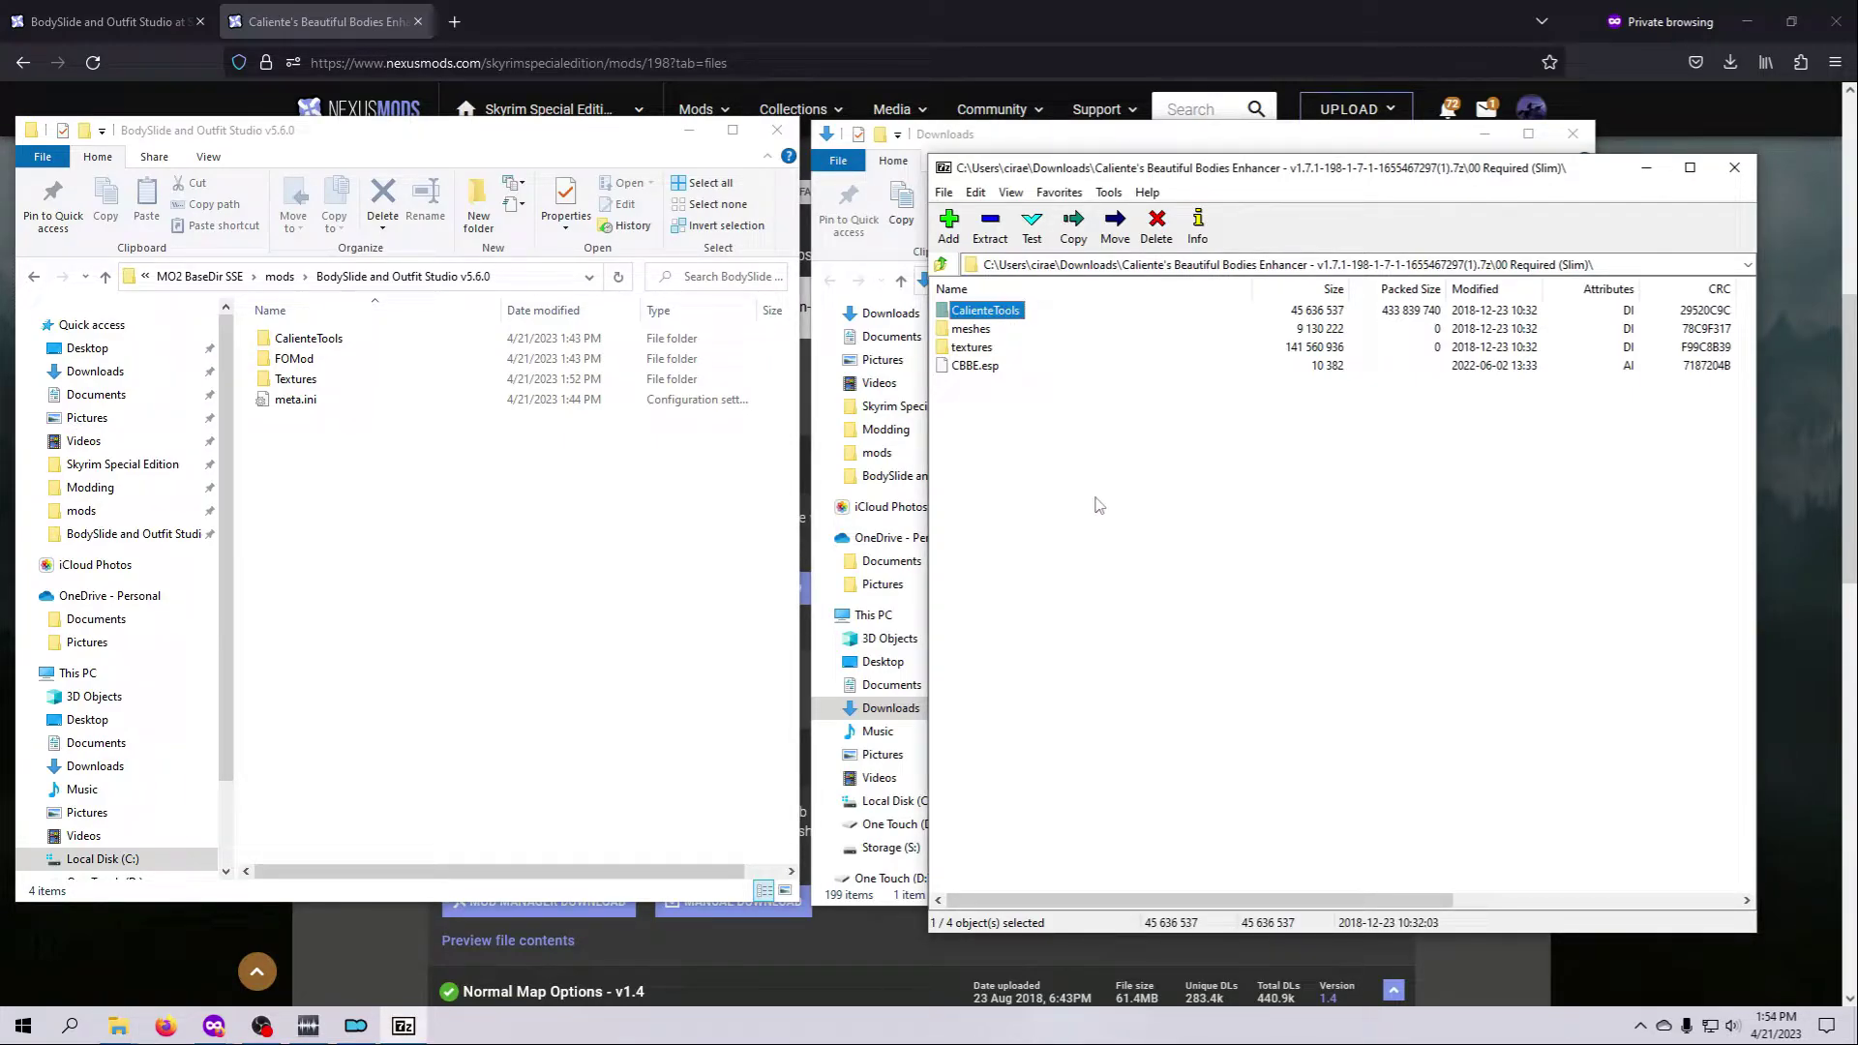
pyautogui.click(1734, 167)
pyautogui.click(1573, 134)
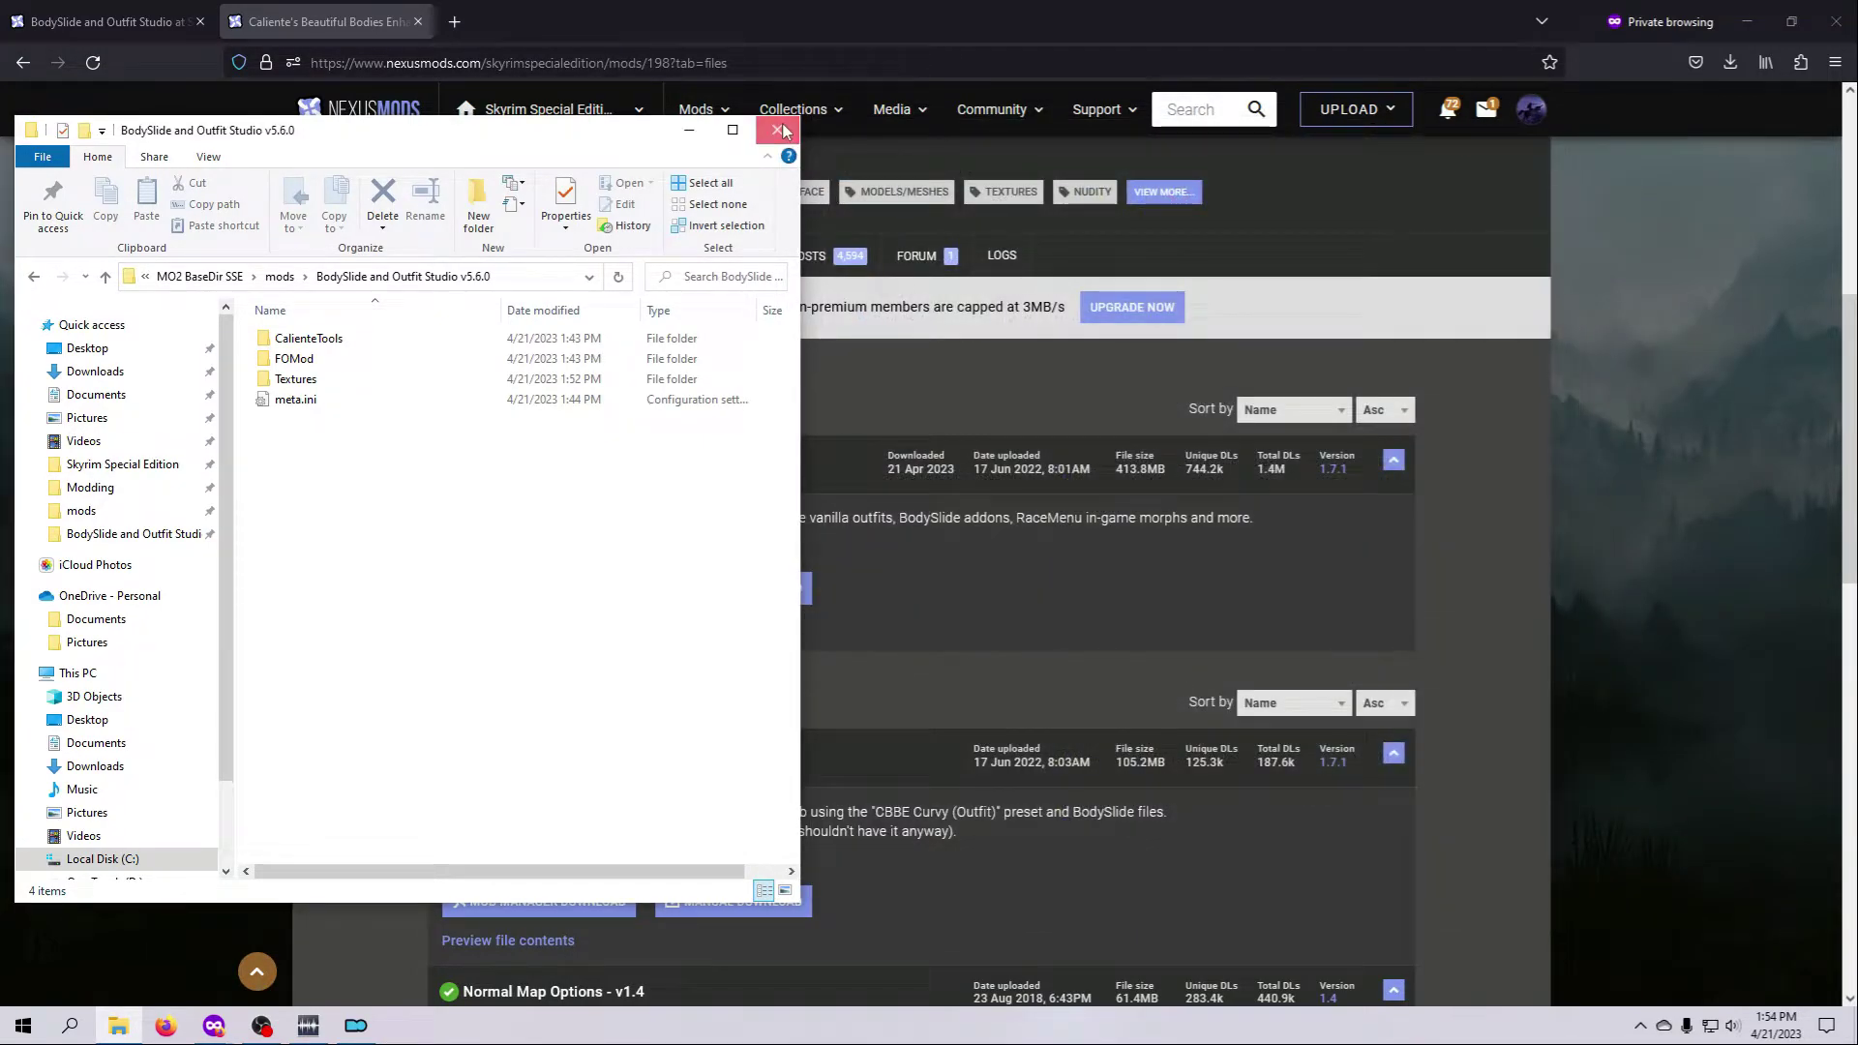
pyautogui.click(778, 130)
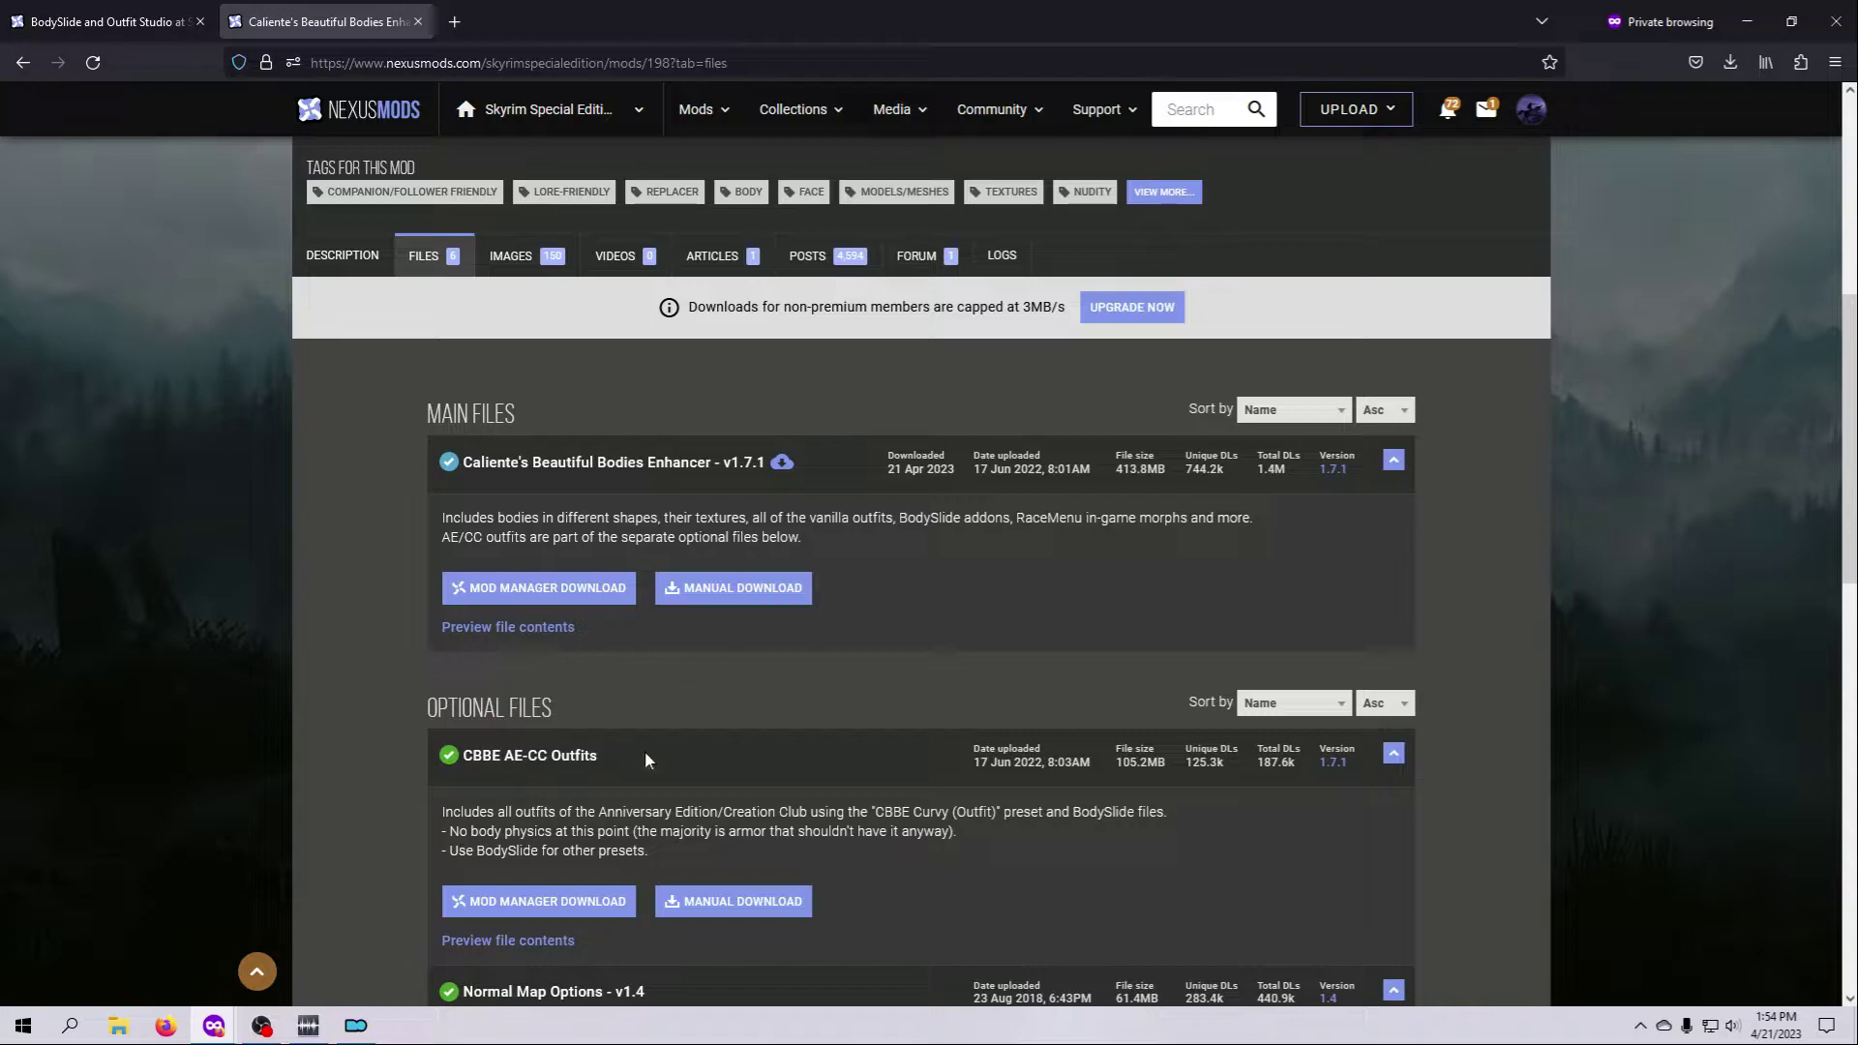
# Switch to Mod Organizer and add OutfitStudio x64.exe from the BodySlide mod's CalienteTools\BodySlide folder as a new executable
pyautogui.click(355, 1025)
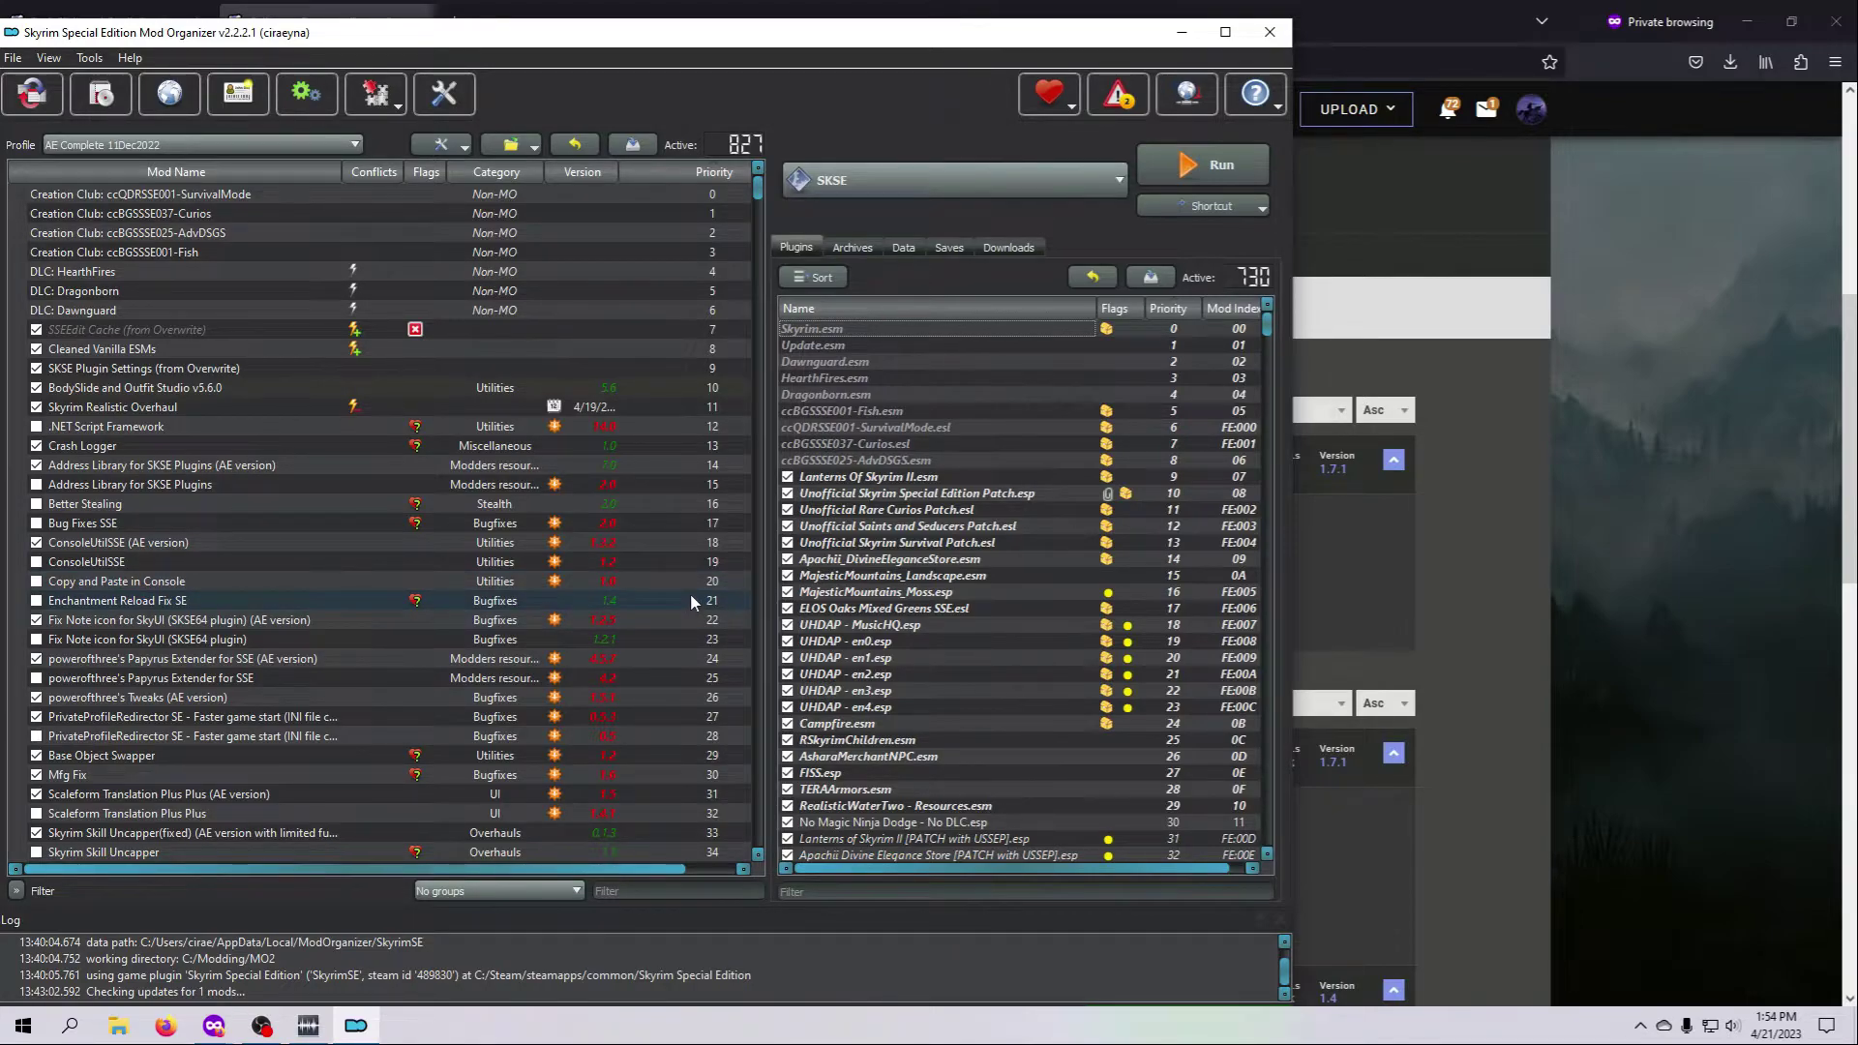
pyautogui.click(314, 100)
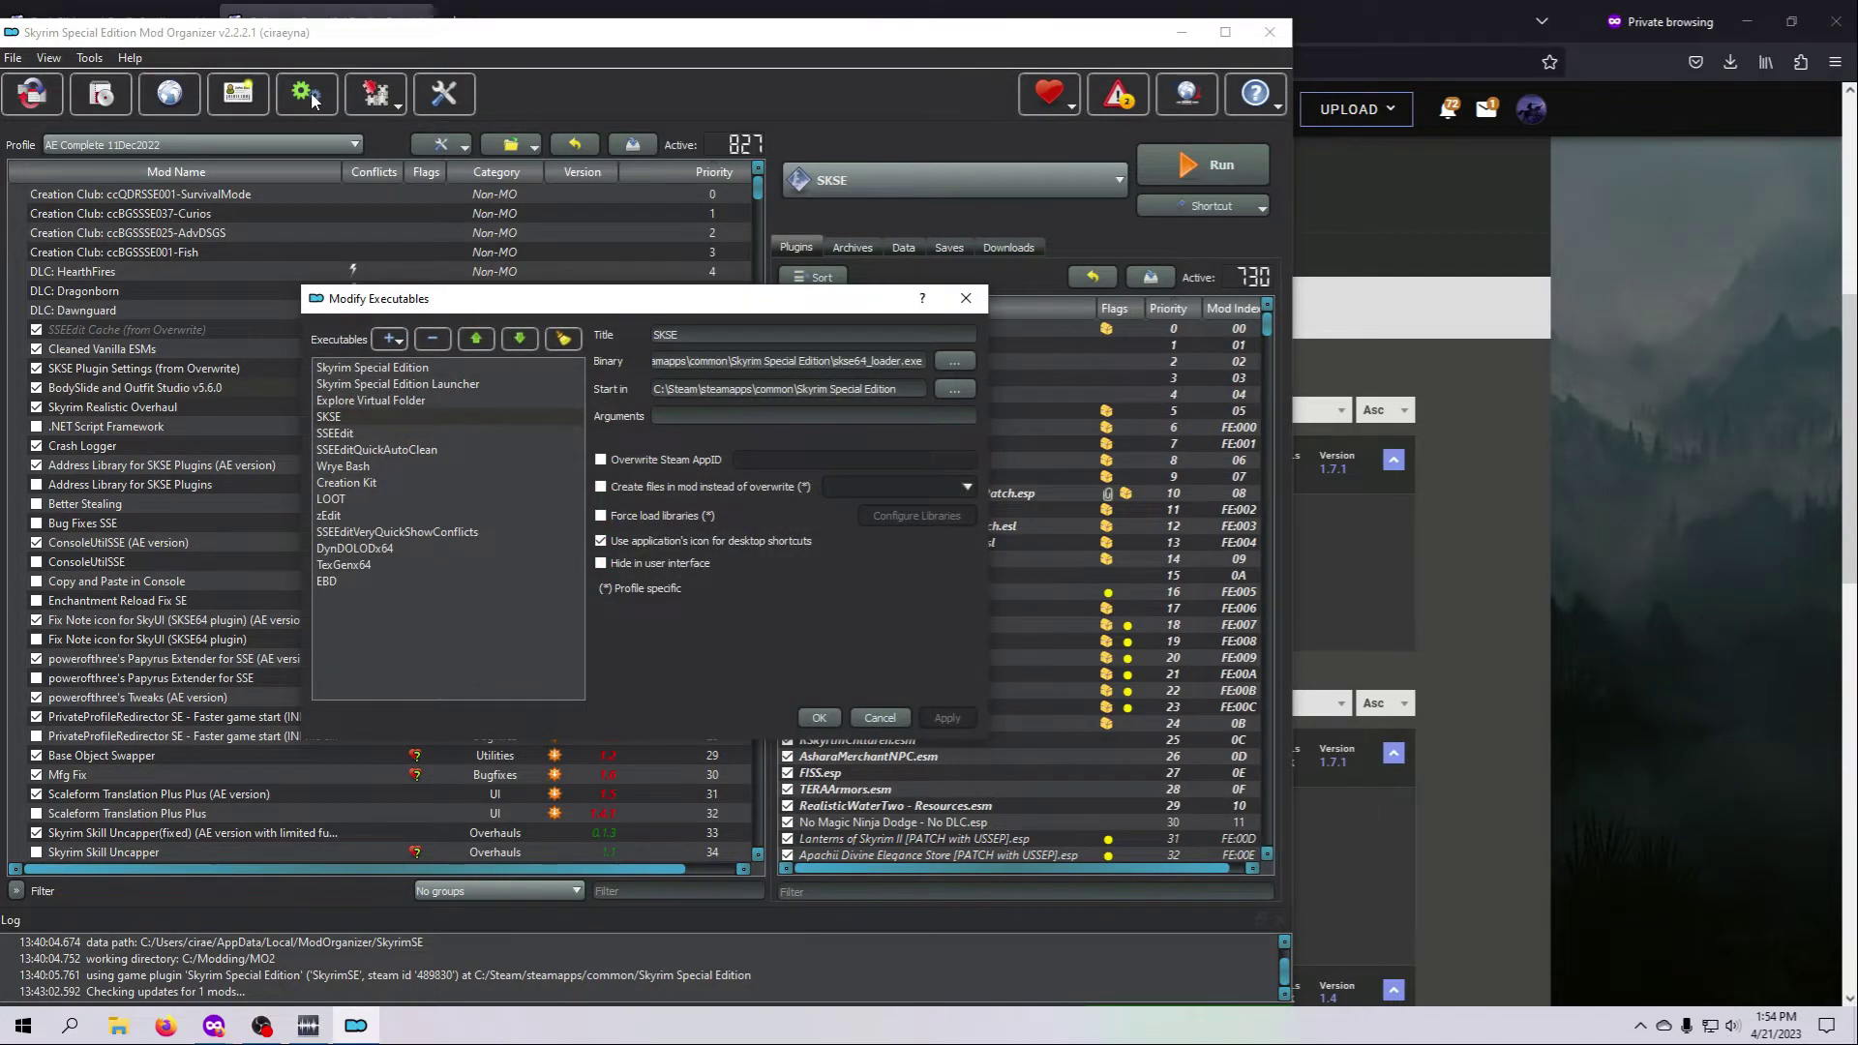
pyautogui.click(392, 341)
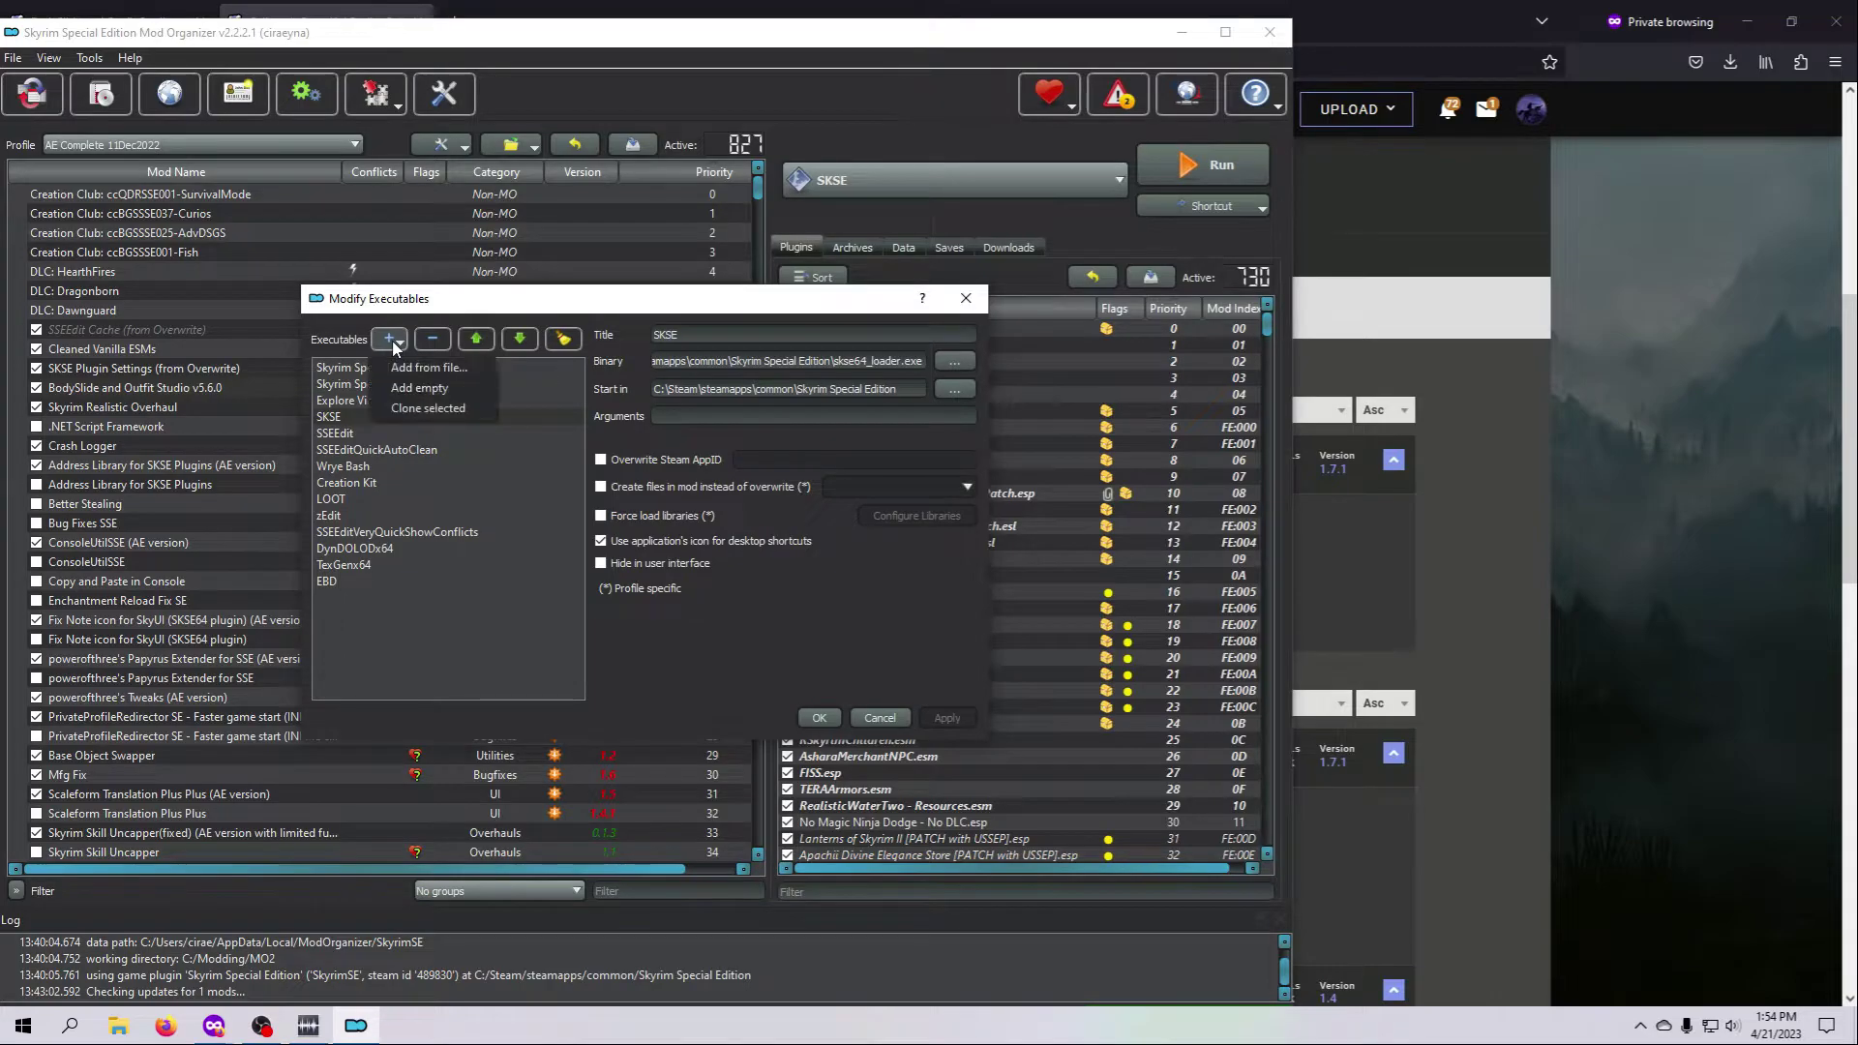
pyautogui.click(407, 369)
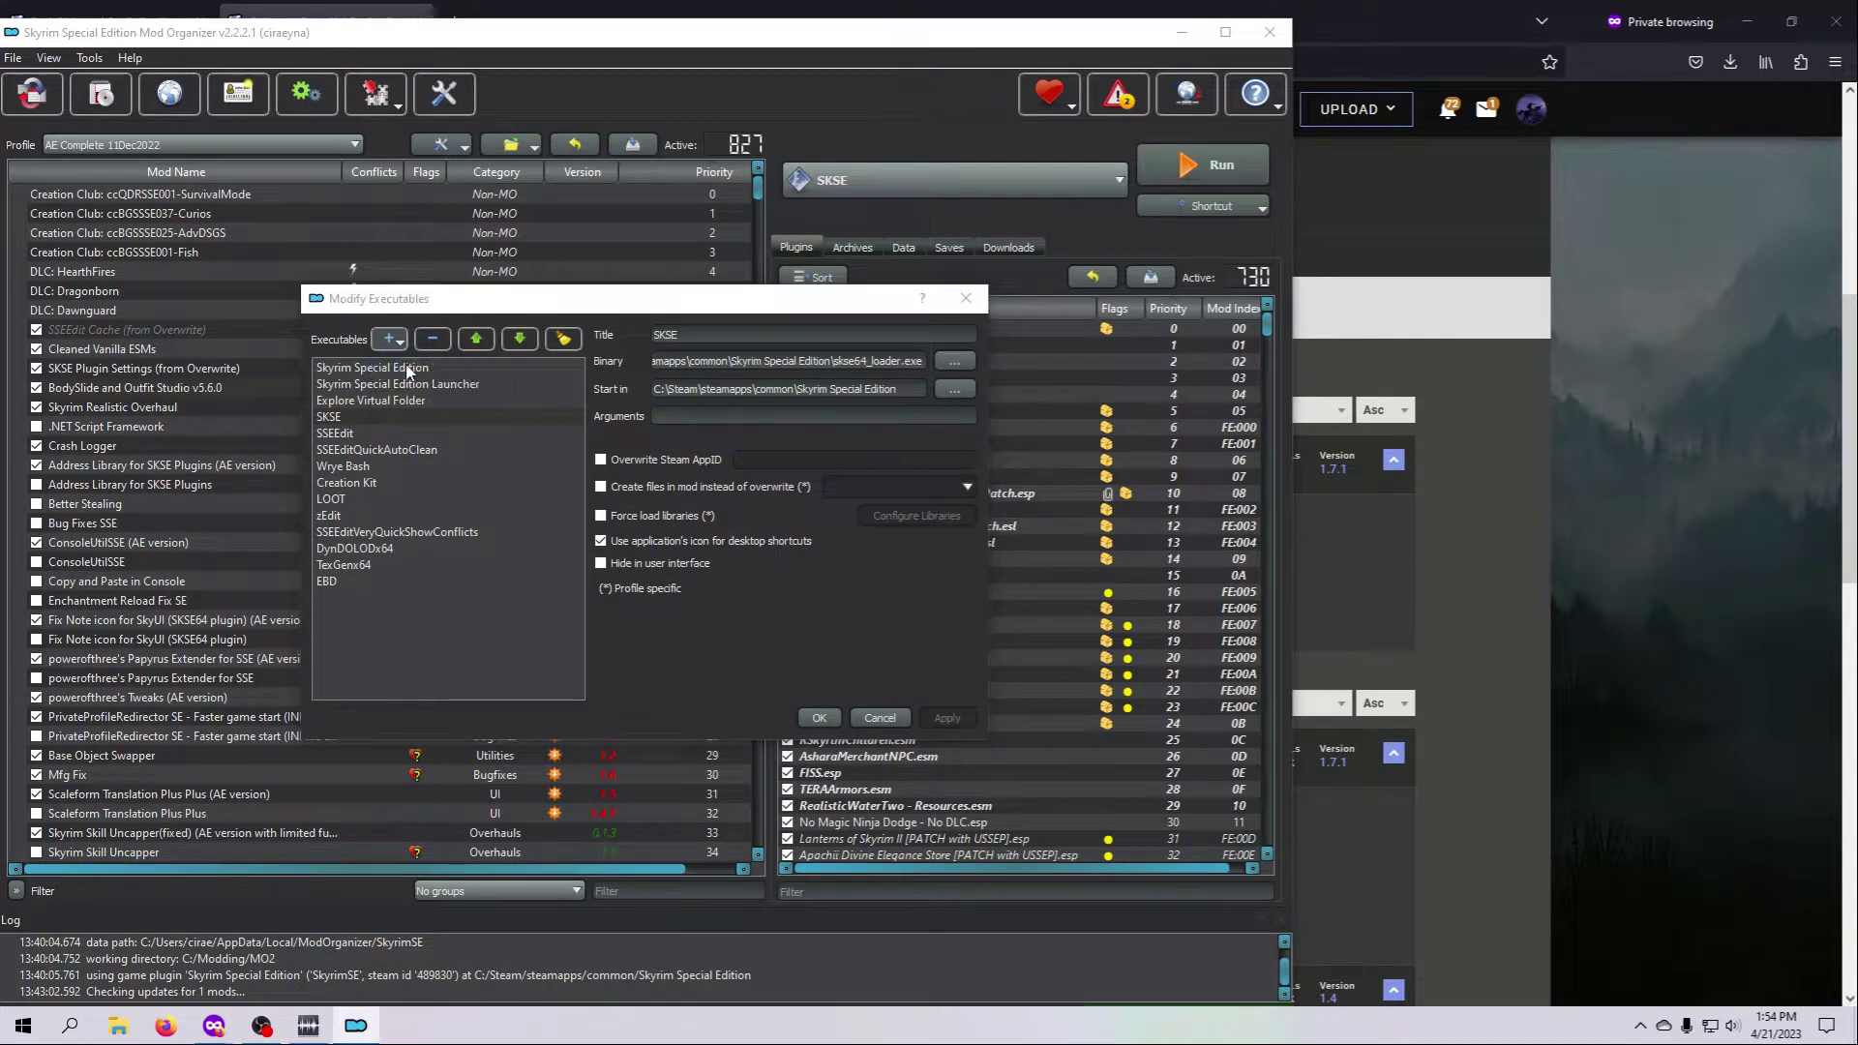
pyautogui.scroll(3, 467, 514)
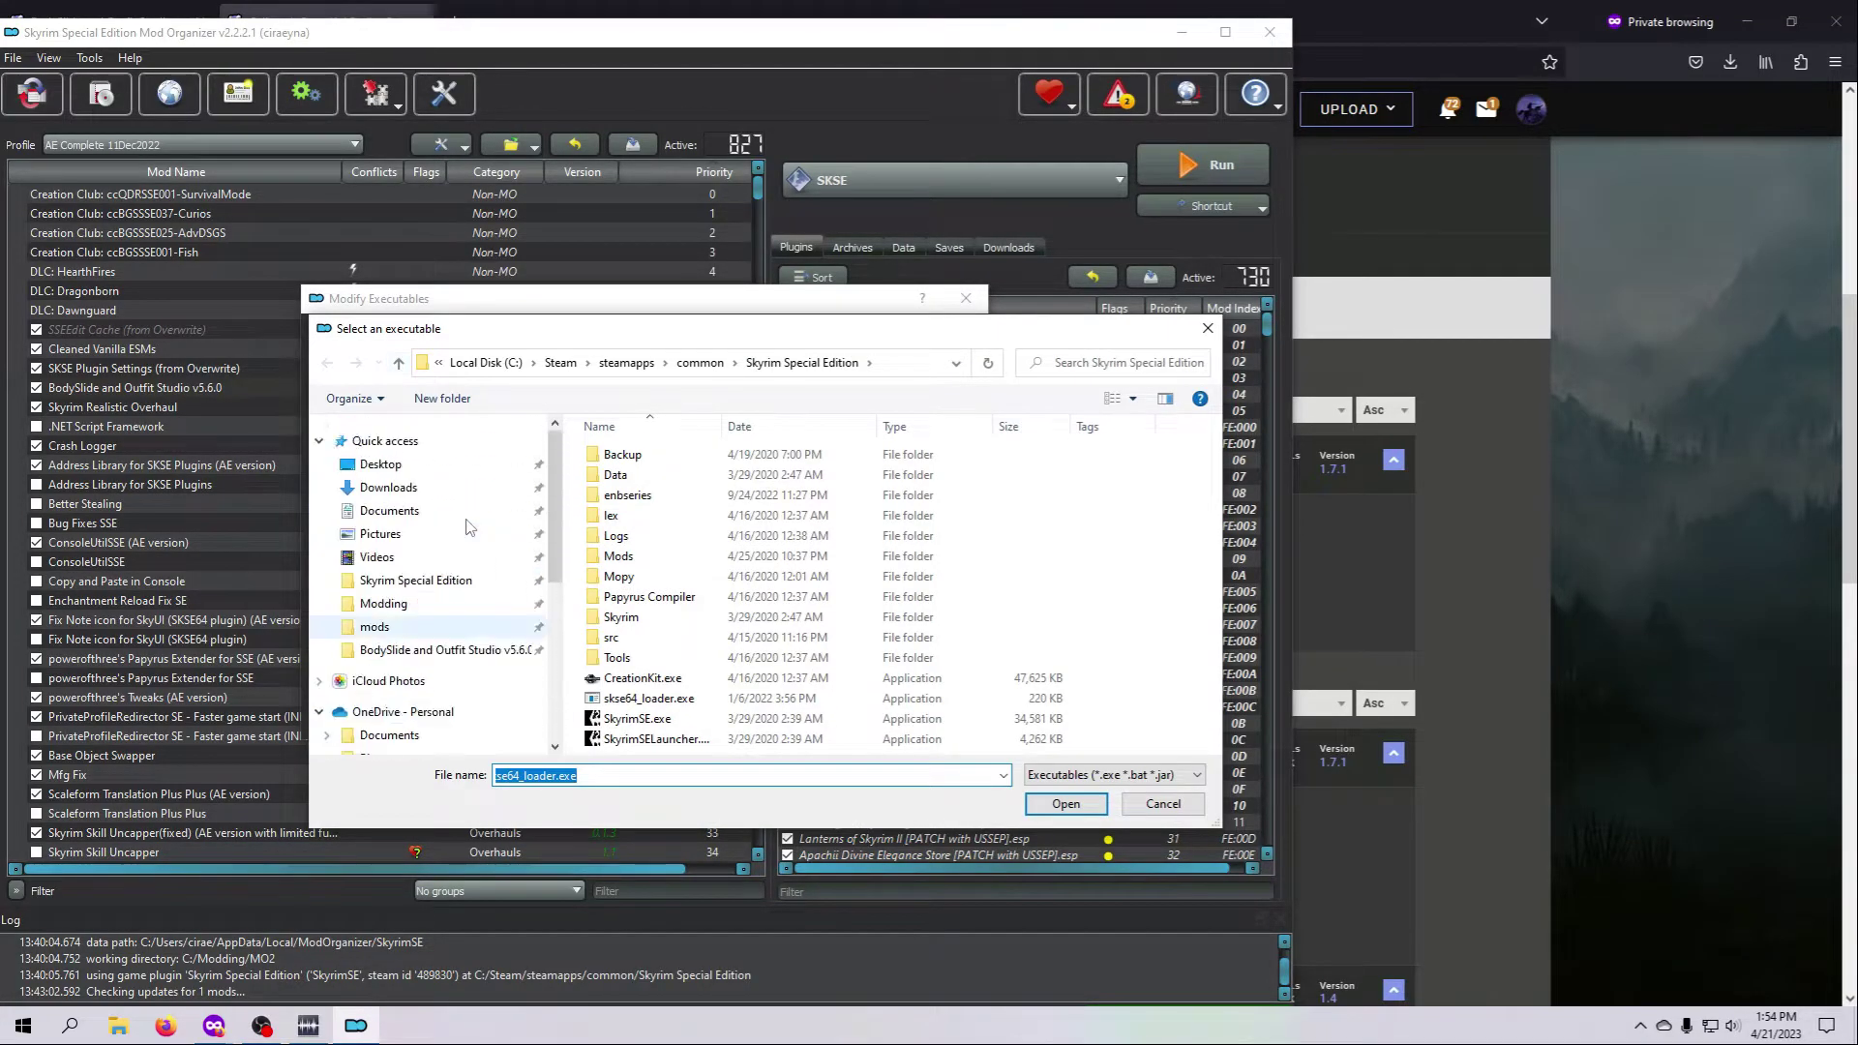
pyautogui.click(434, 652)
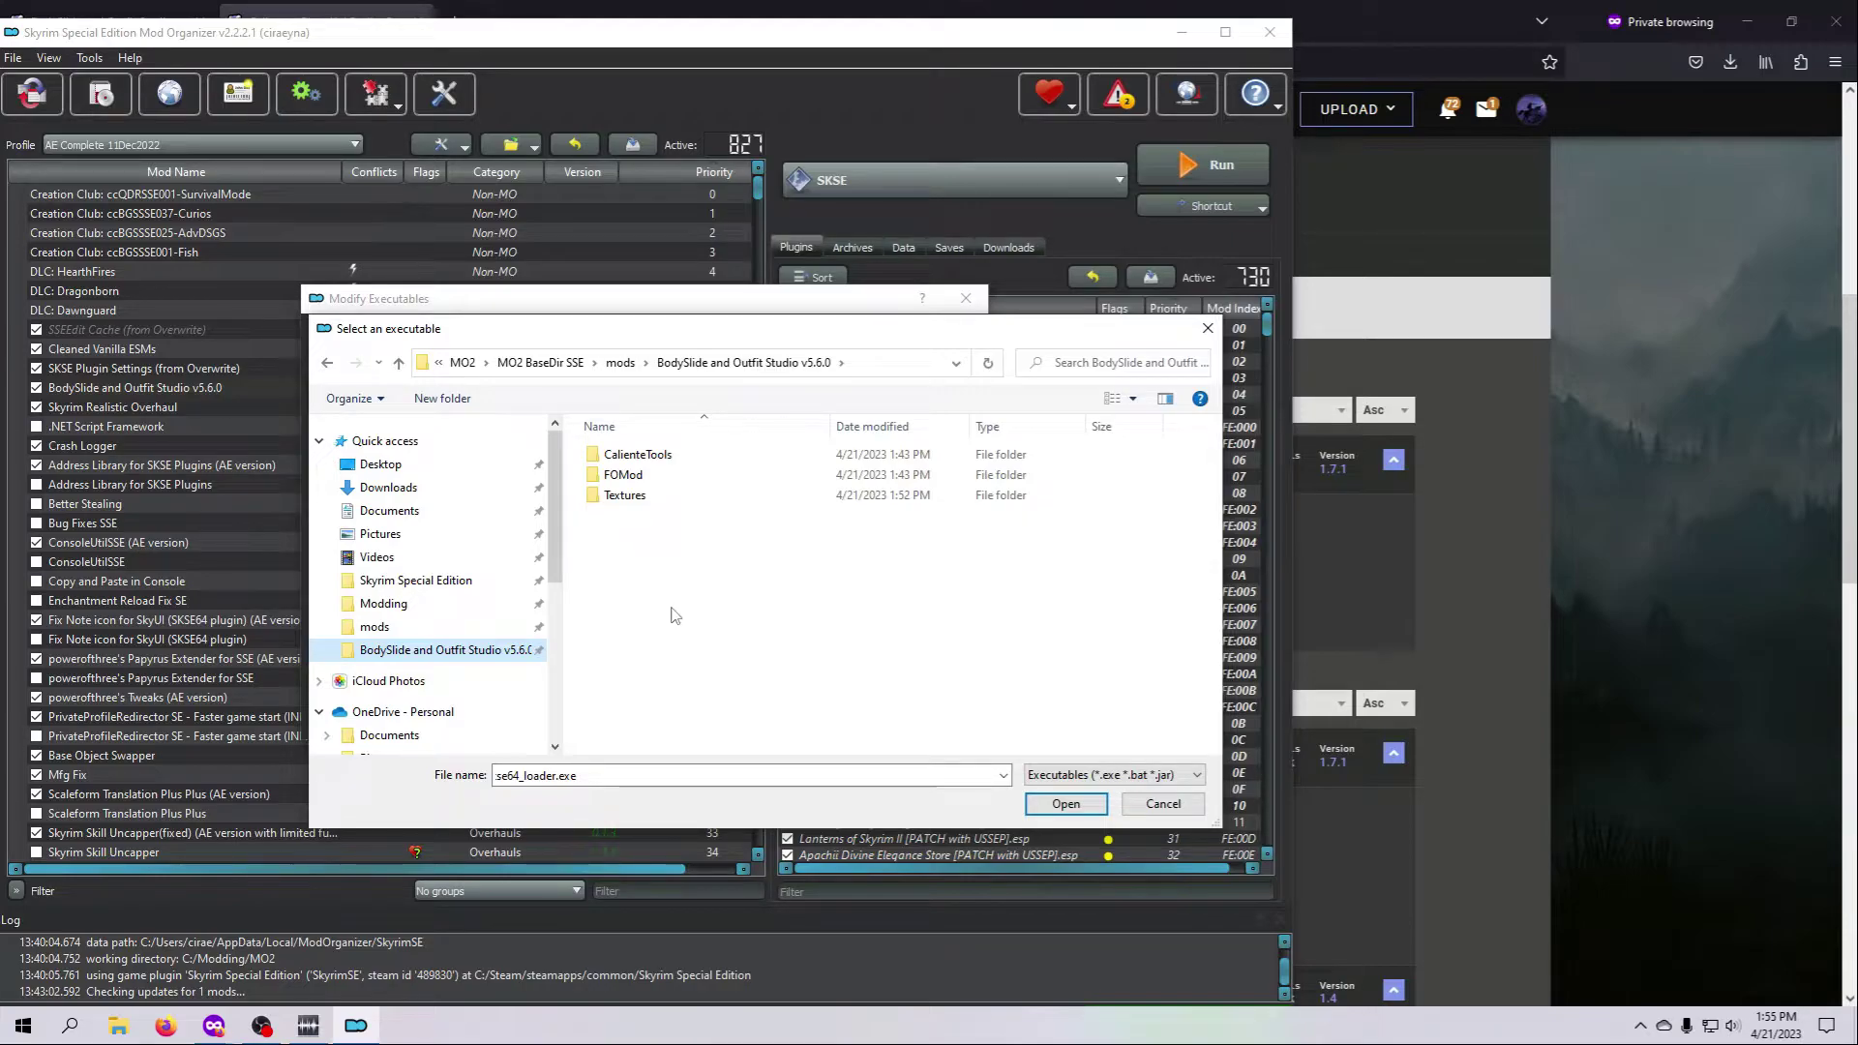
pyautogui.click(674, 459)
pyautogui.doubleClick(674, 458)
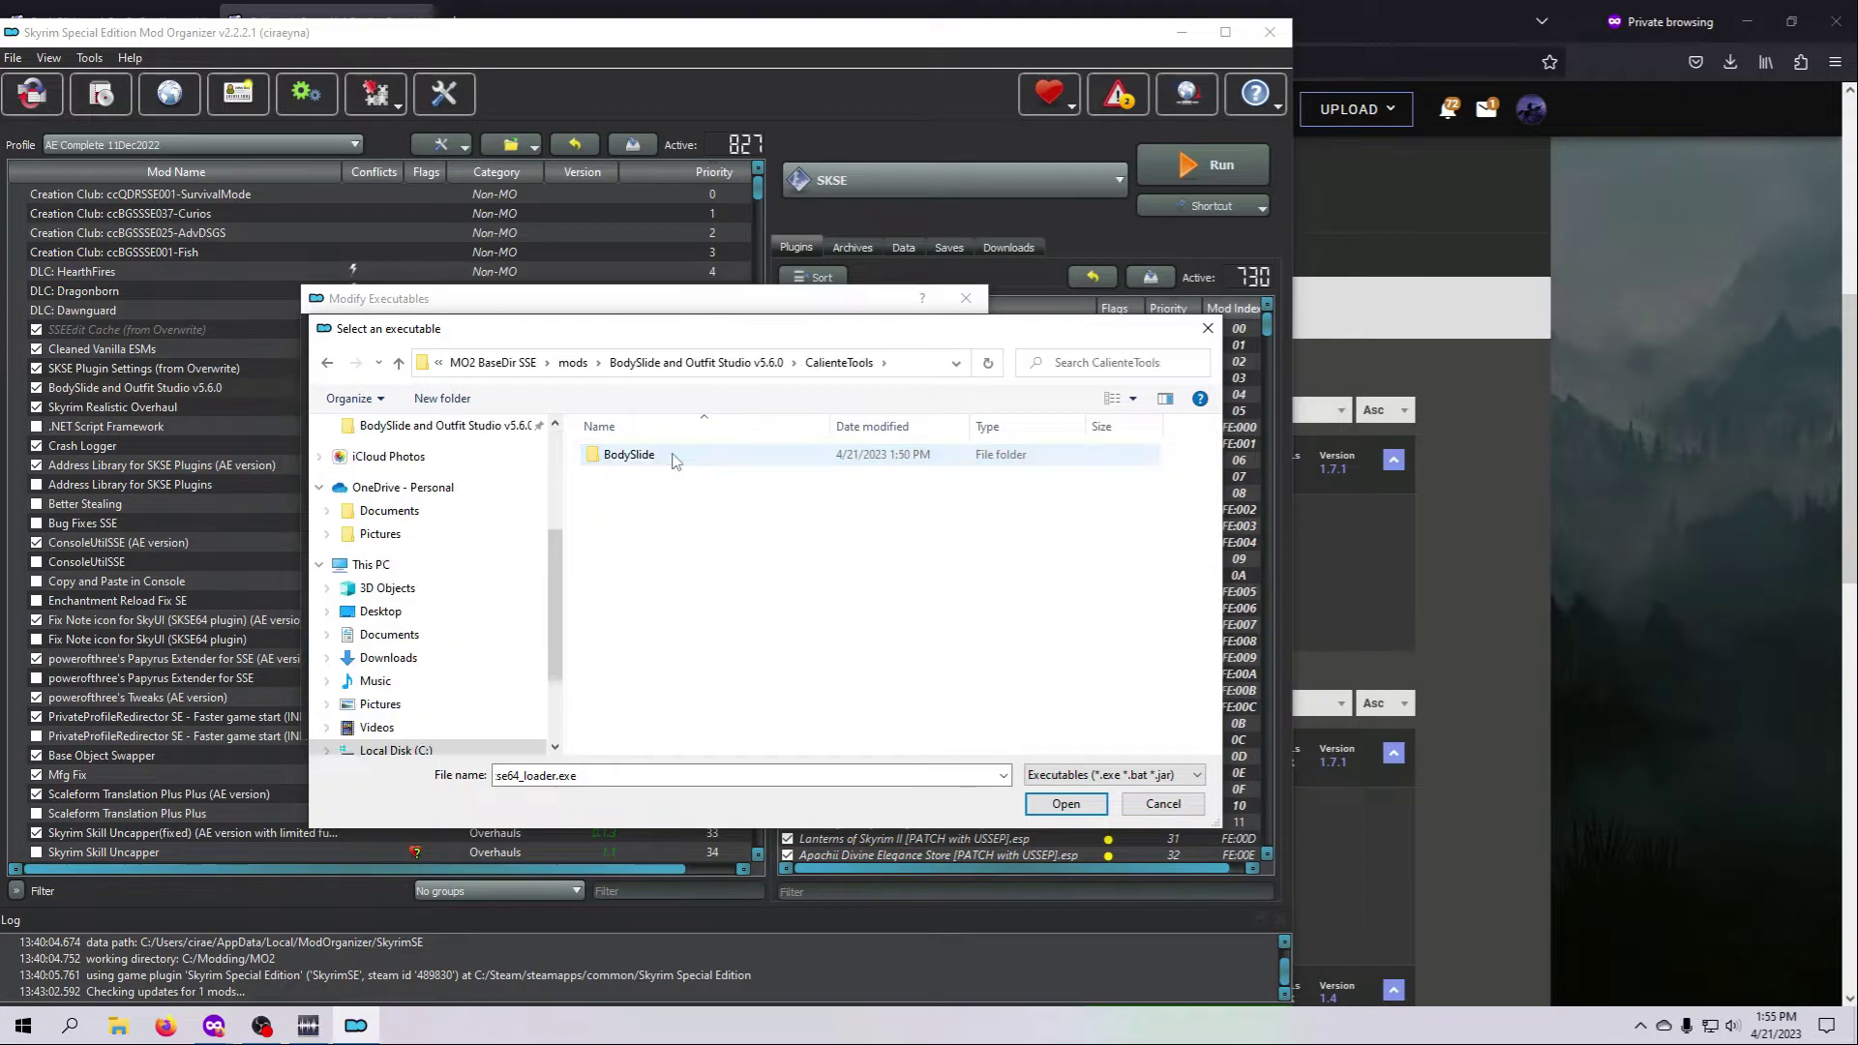
pyautogui.click(650, 462)
pyautogui.doubleClick(650, 462)
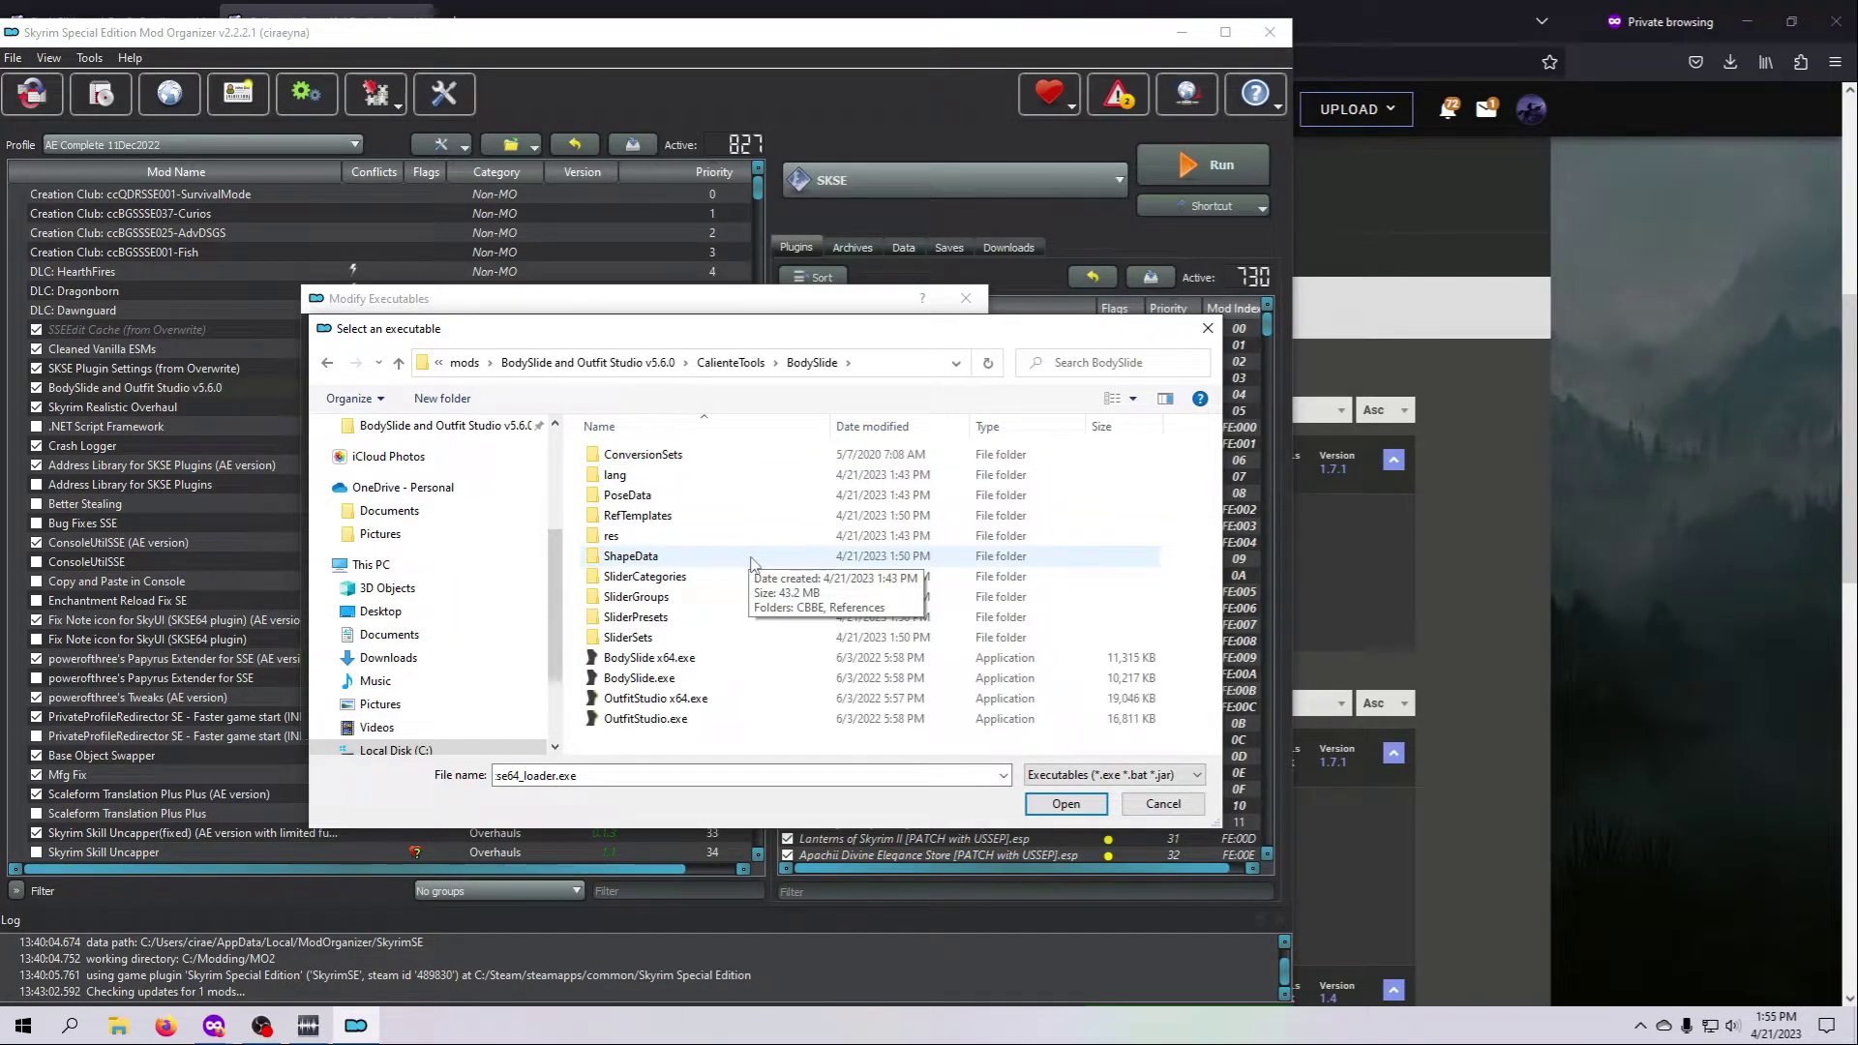
pyautogui.click(697, 701)
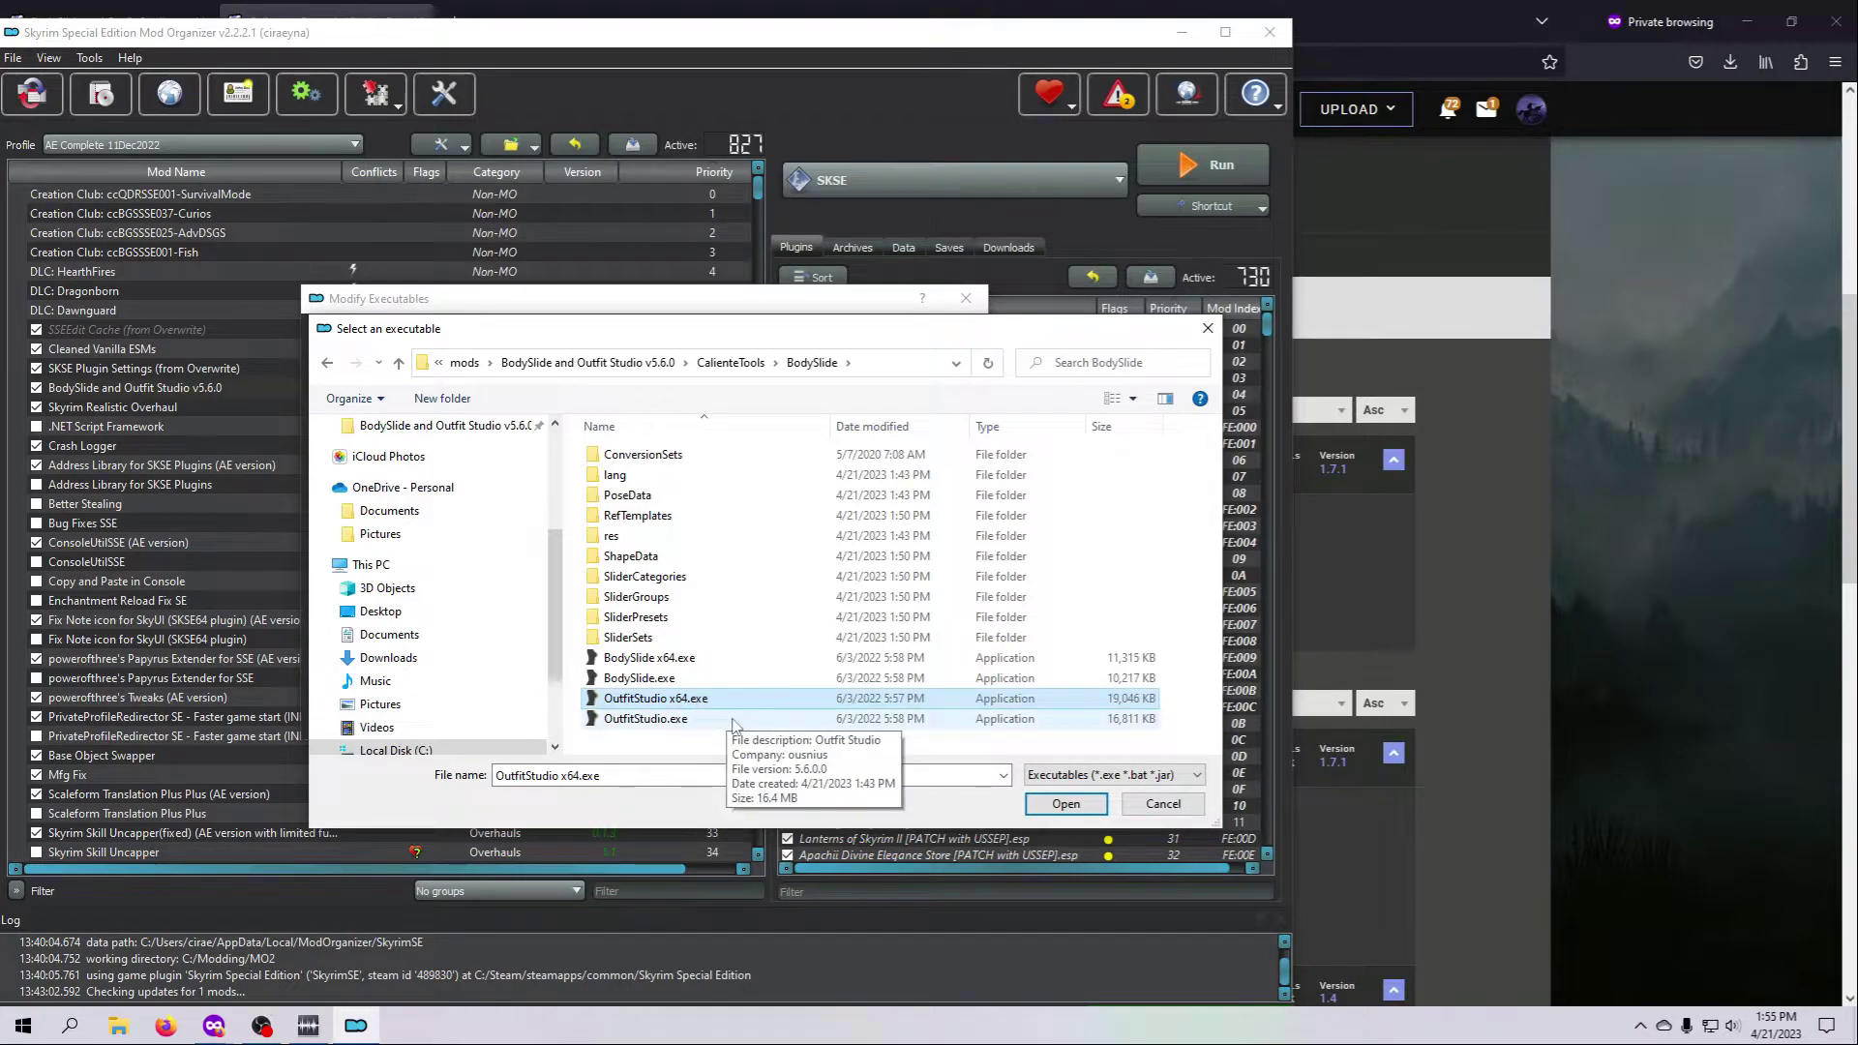
pyautogui.click(1065, 804)
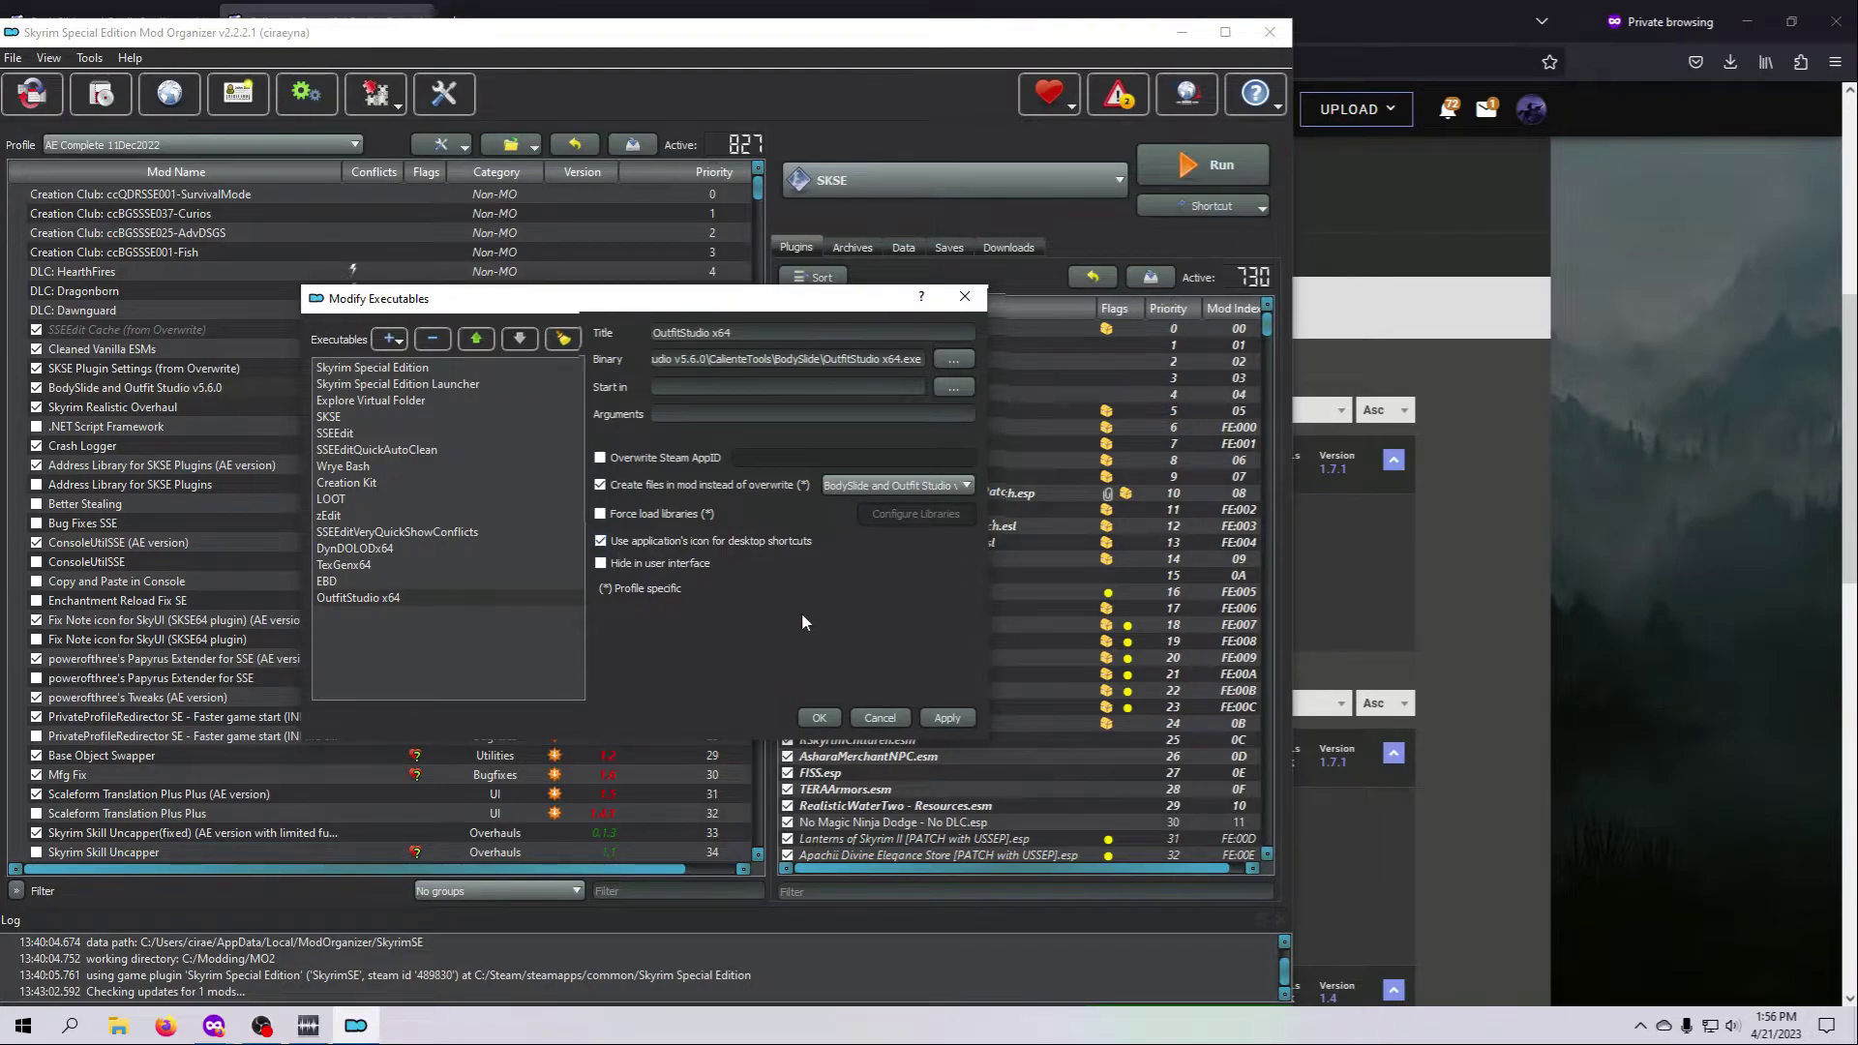
# Move the OutfitStudio x64 entry directly below SSEEditQuickAutoClean in the executables list and save the changes
pyautogui.click(406, 598)
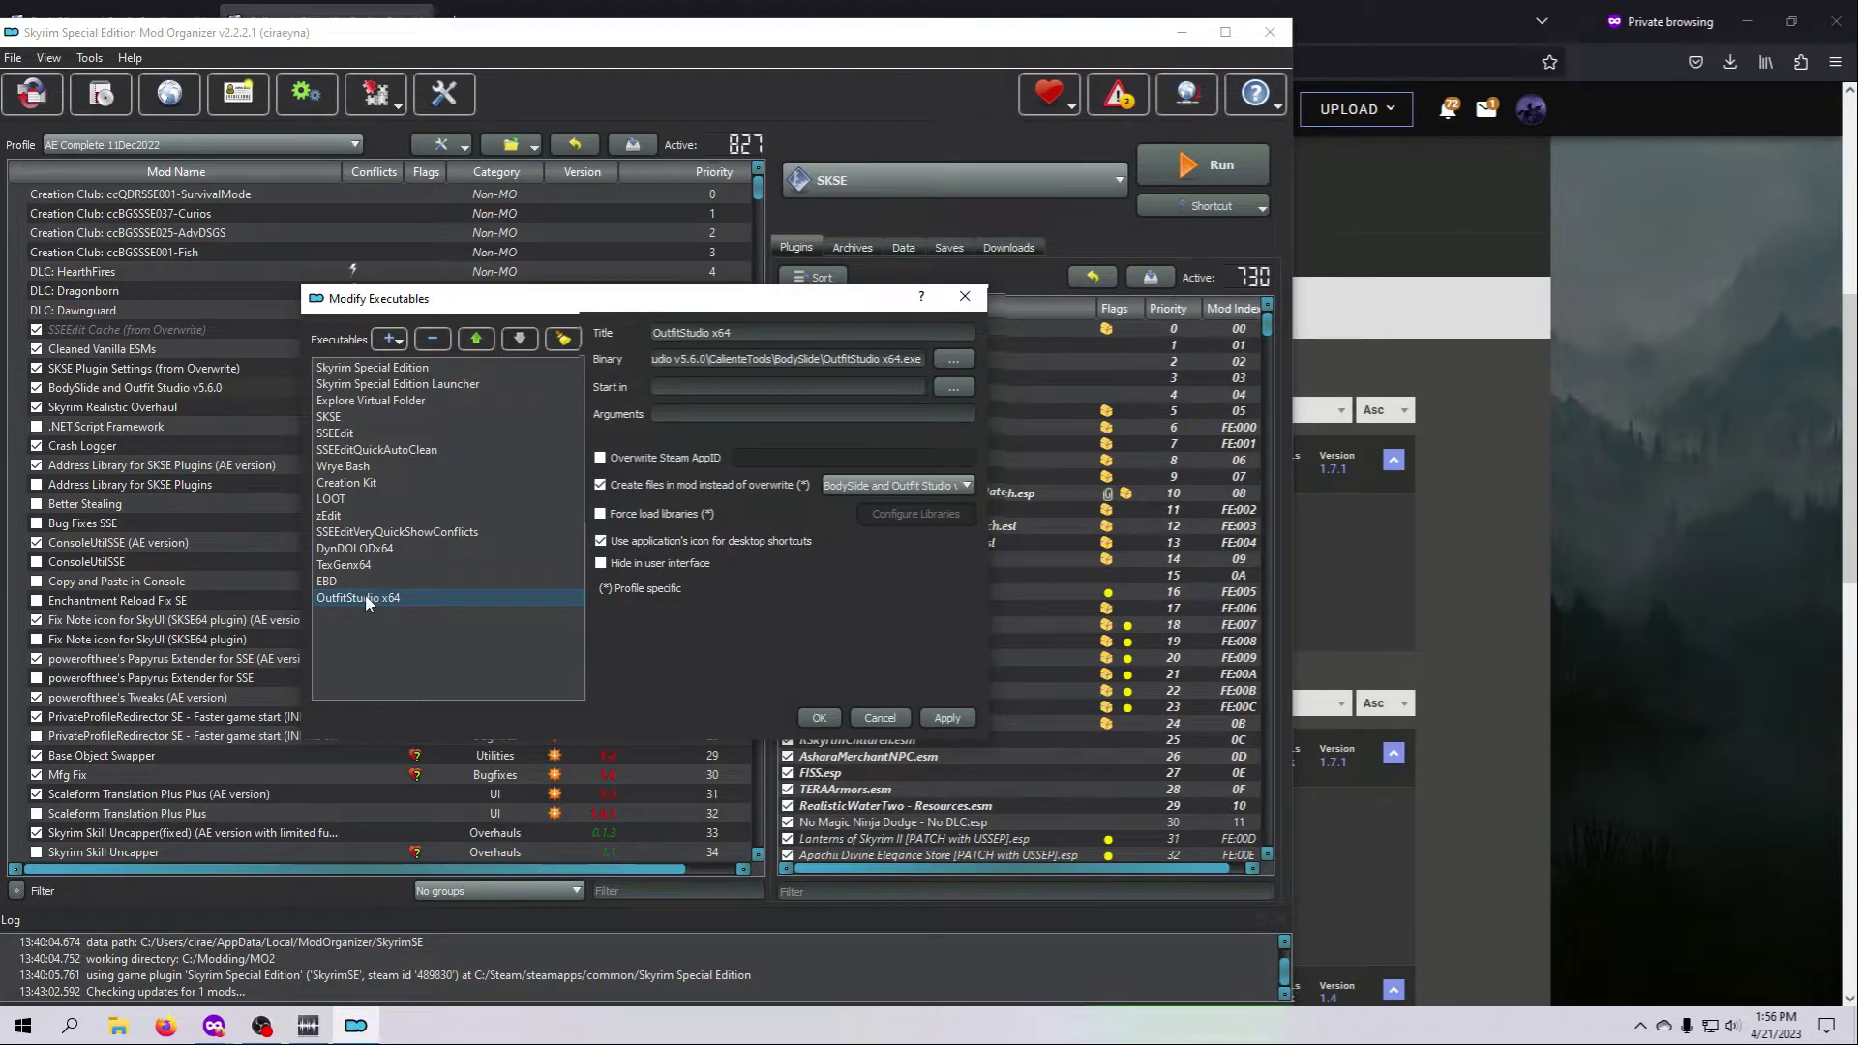
pyautogui.moveTo(366, 600); pyautogui.dragTo(421, 468)
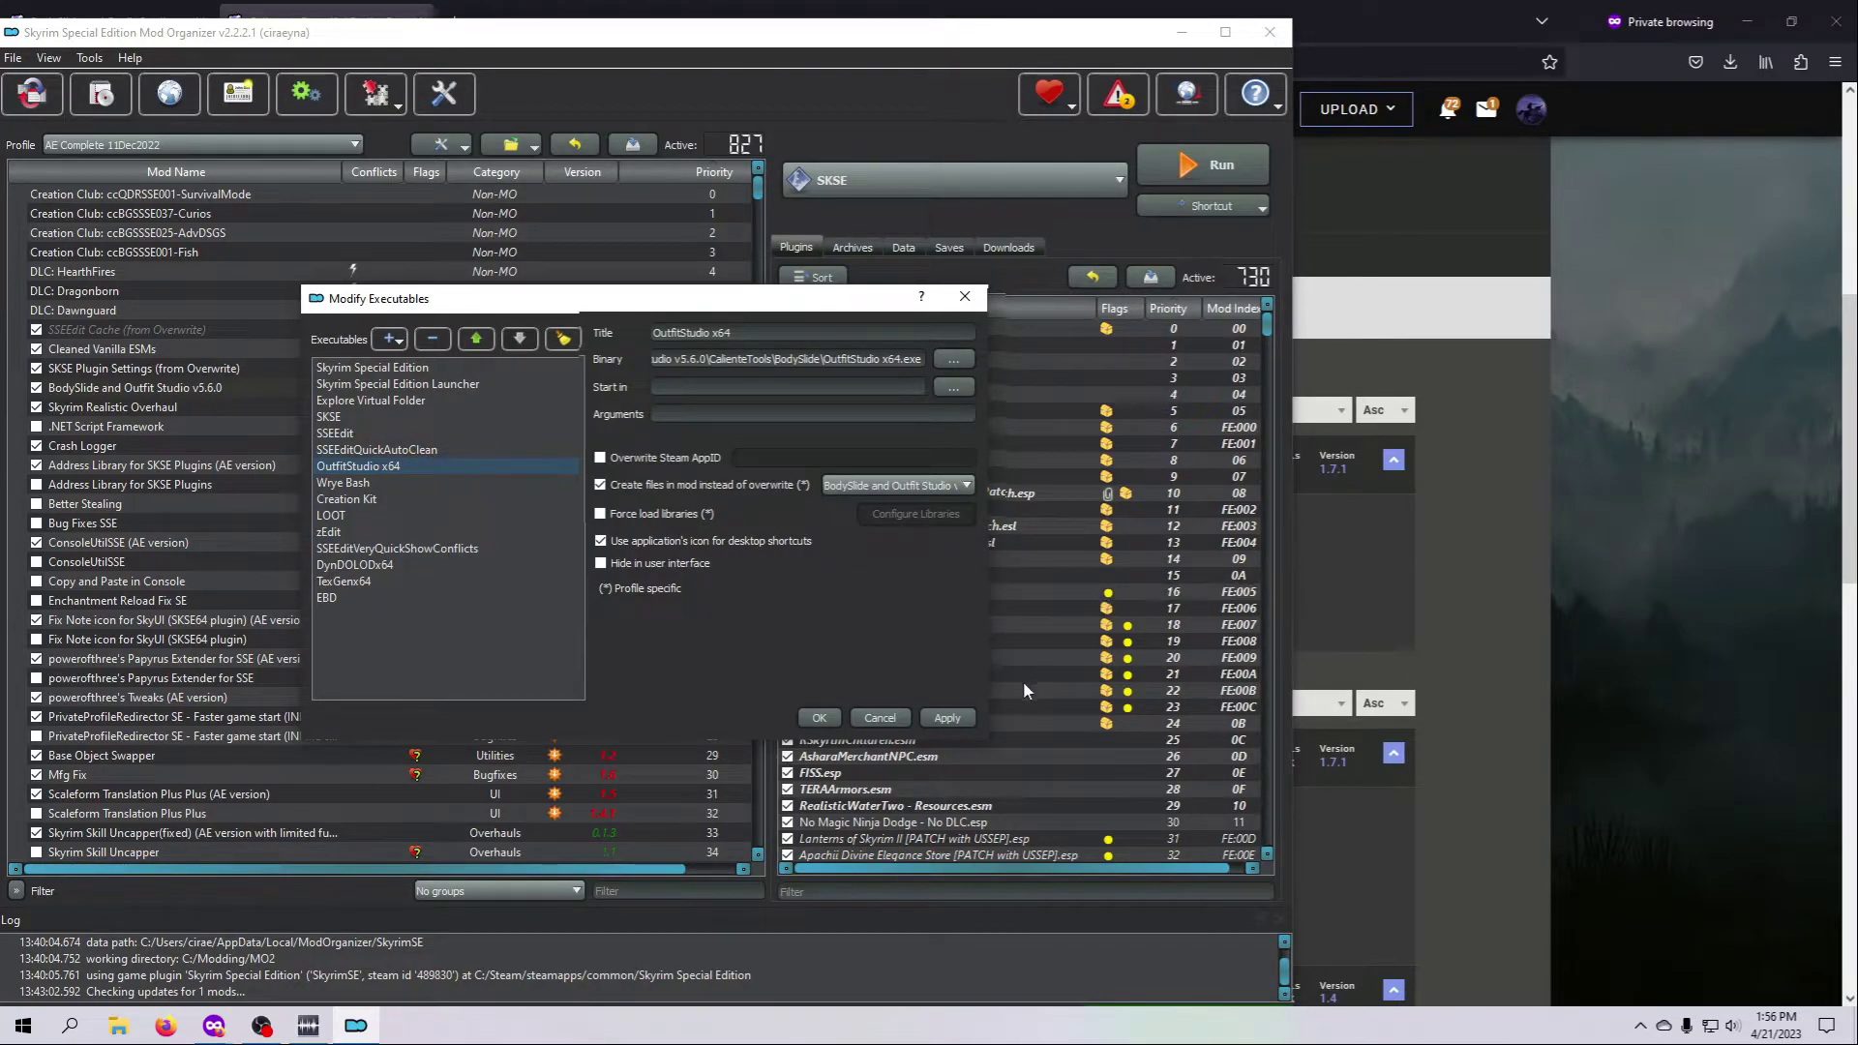
pyautogui.click(948, 721)
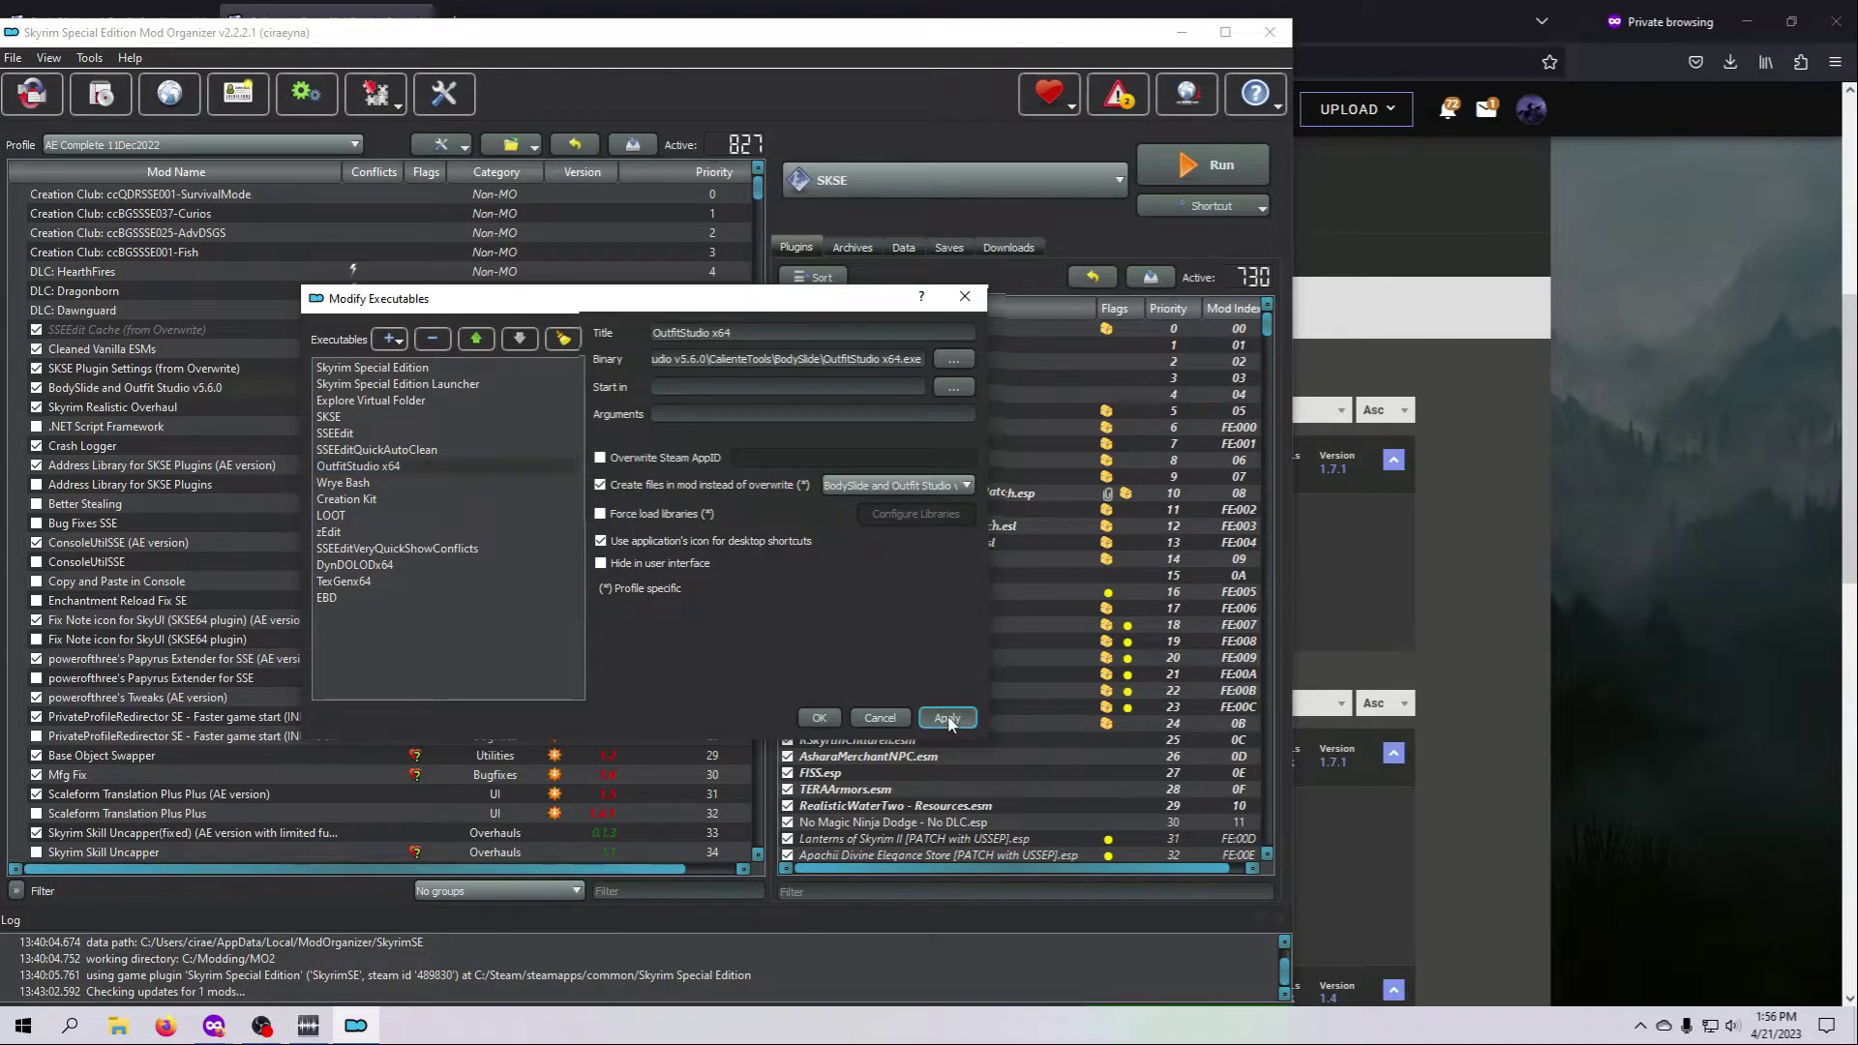
pyautogui.click(819, 719)
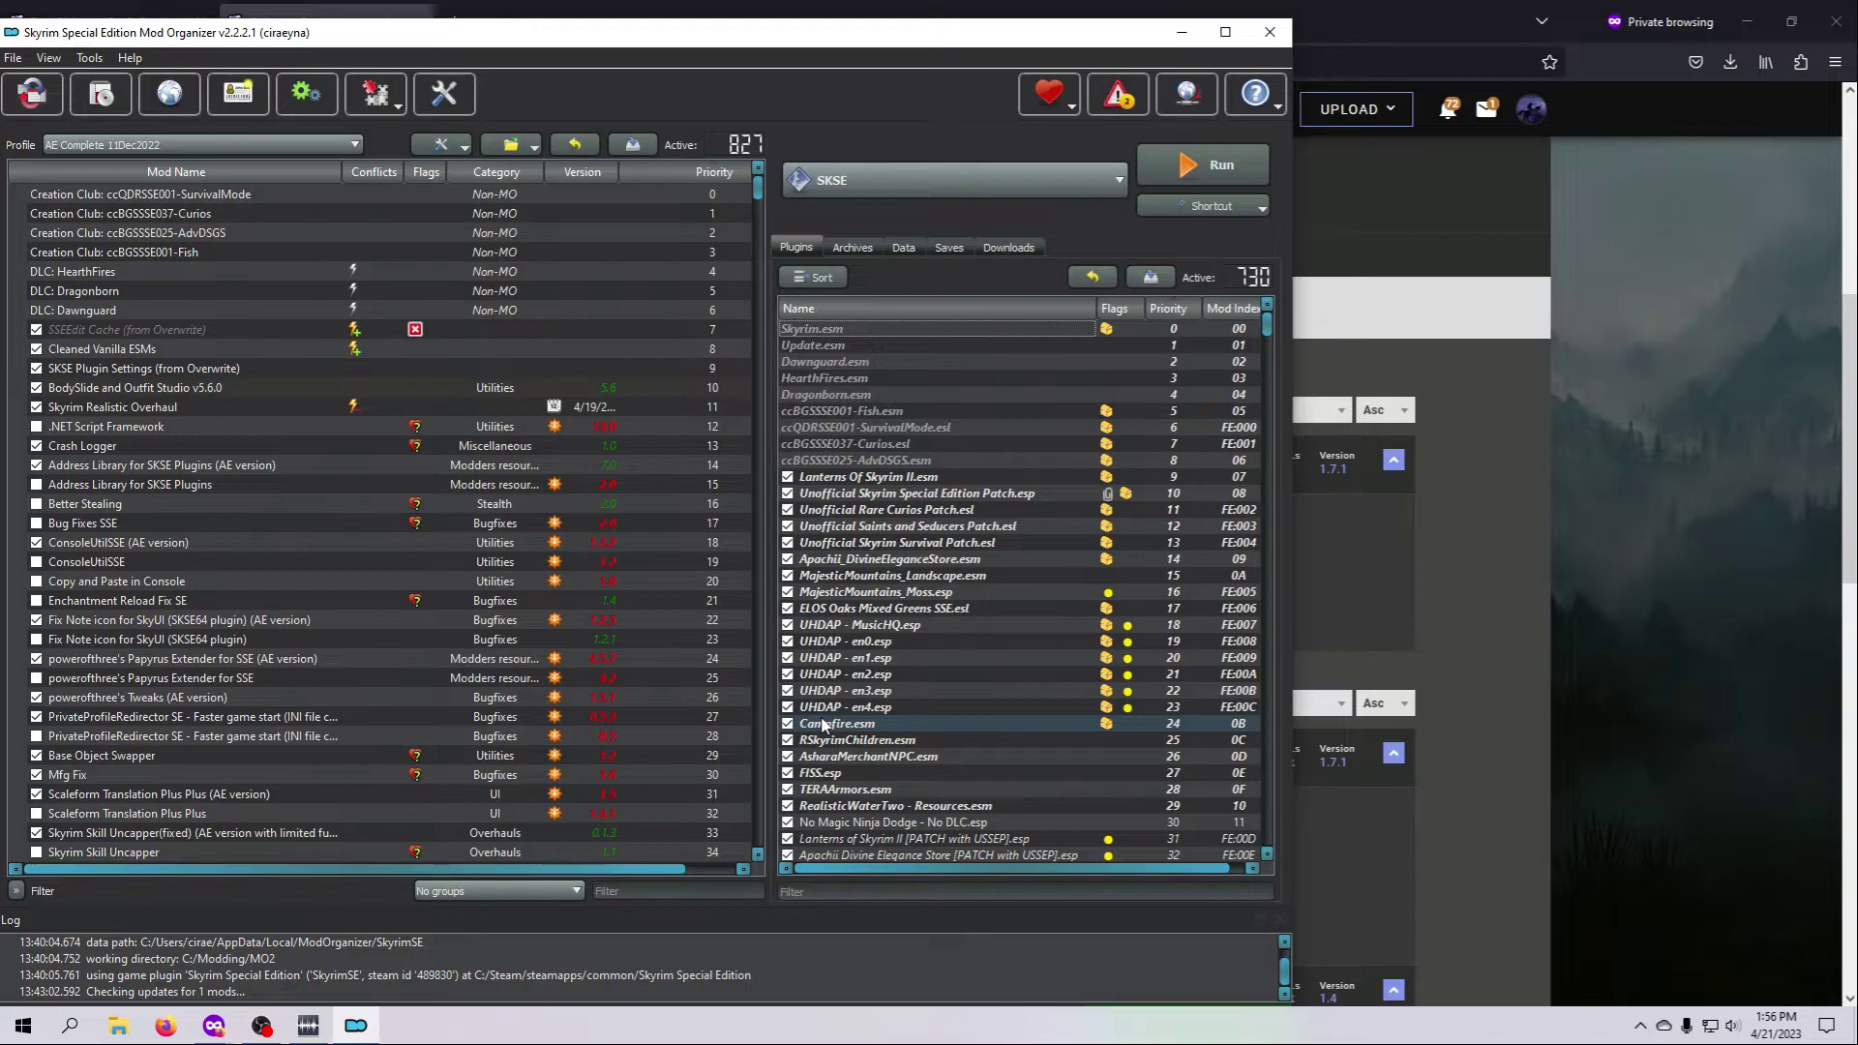
# Select OutfitStudio x64 as the program to run and create a desktop shortcut for it
pyautogui.click(1100, 177)
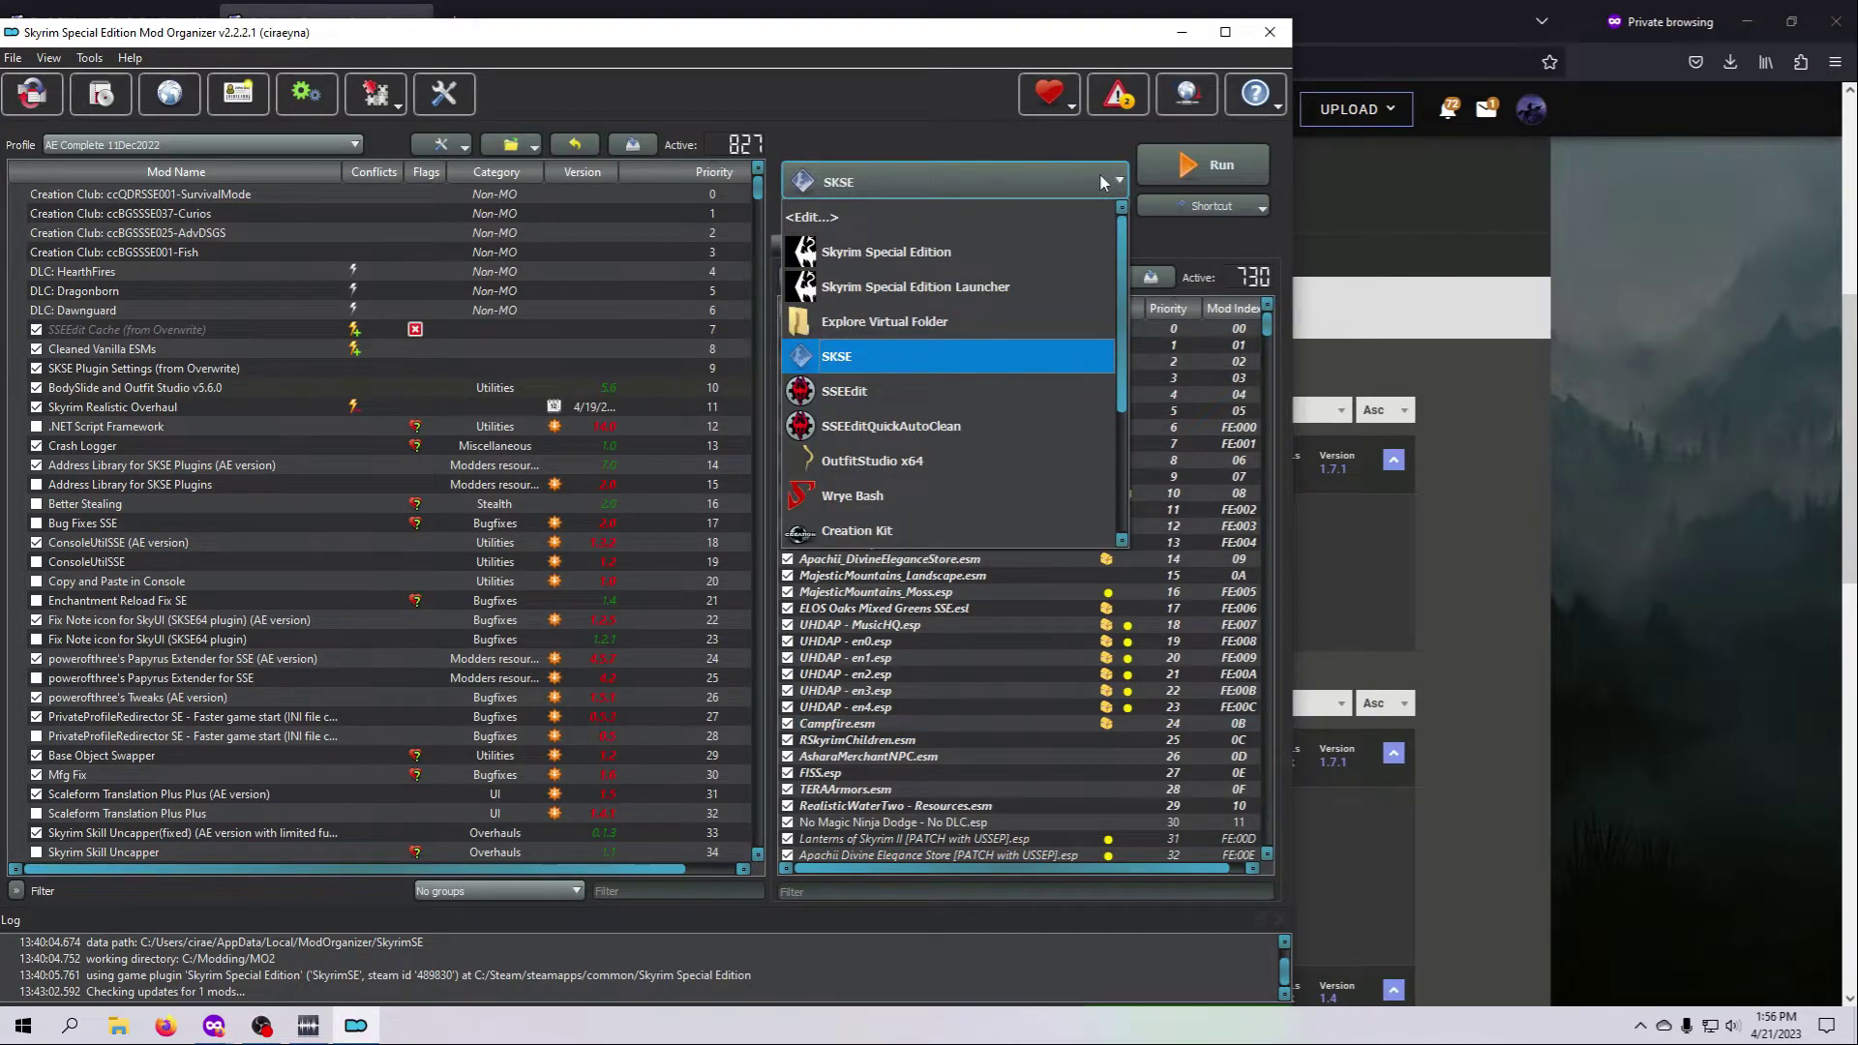
pyautogui.click(890, 461)
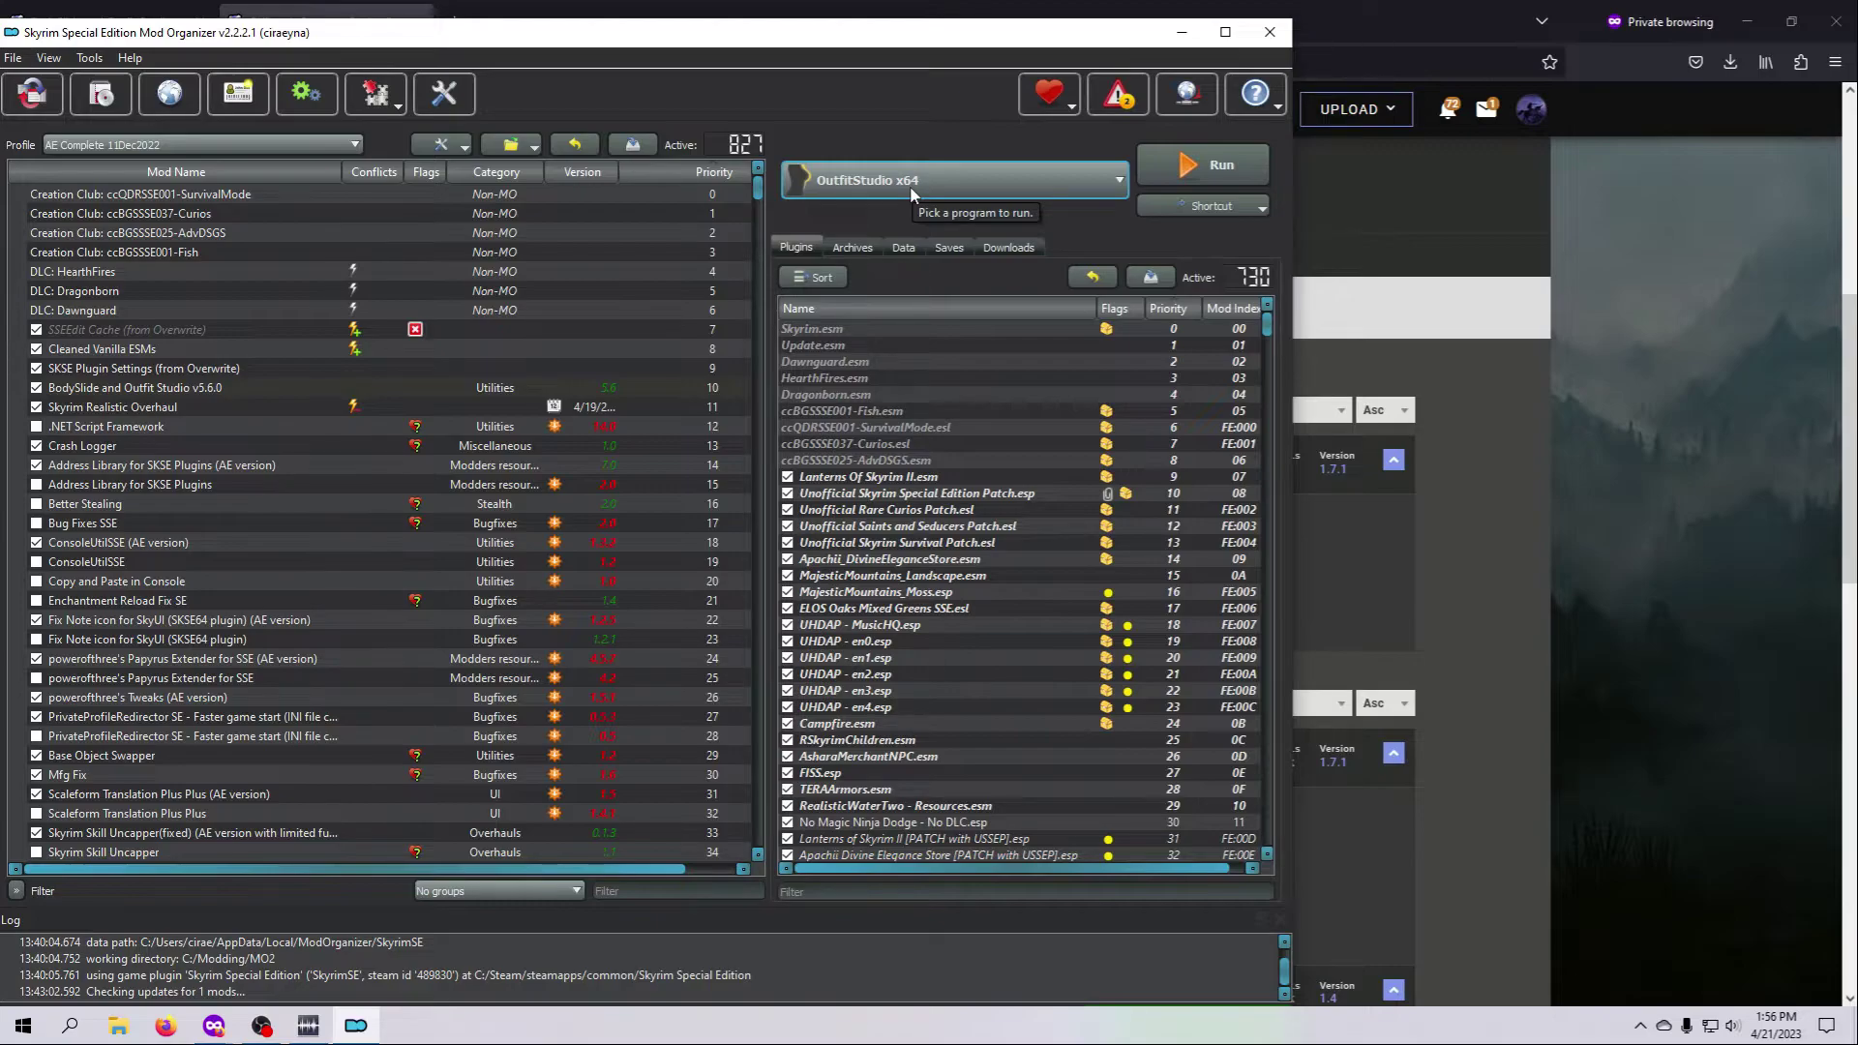
pyautogui.click(1254, 209)
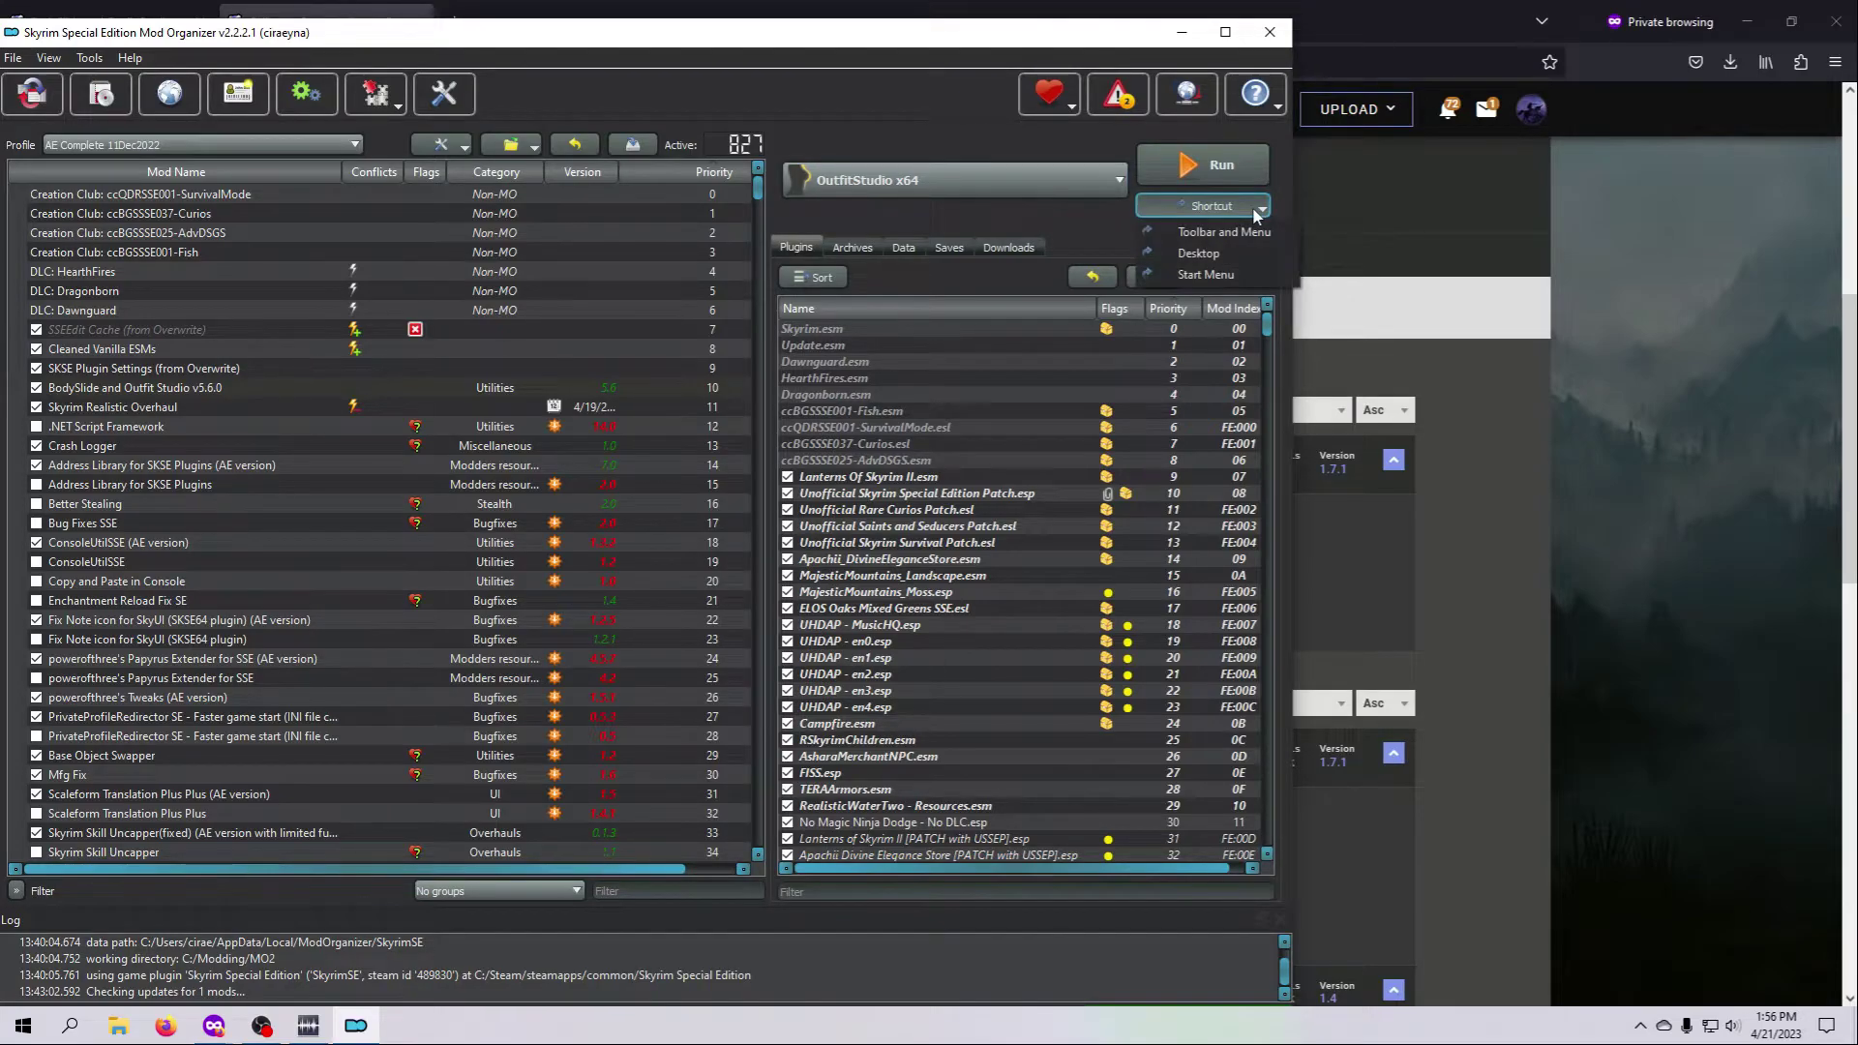
pyautogui.click(1200, 254)
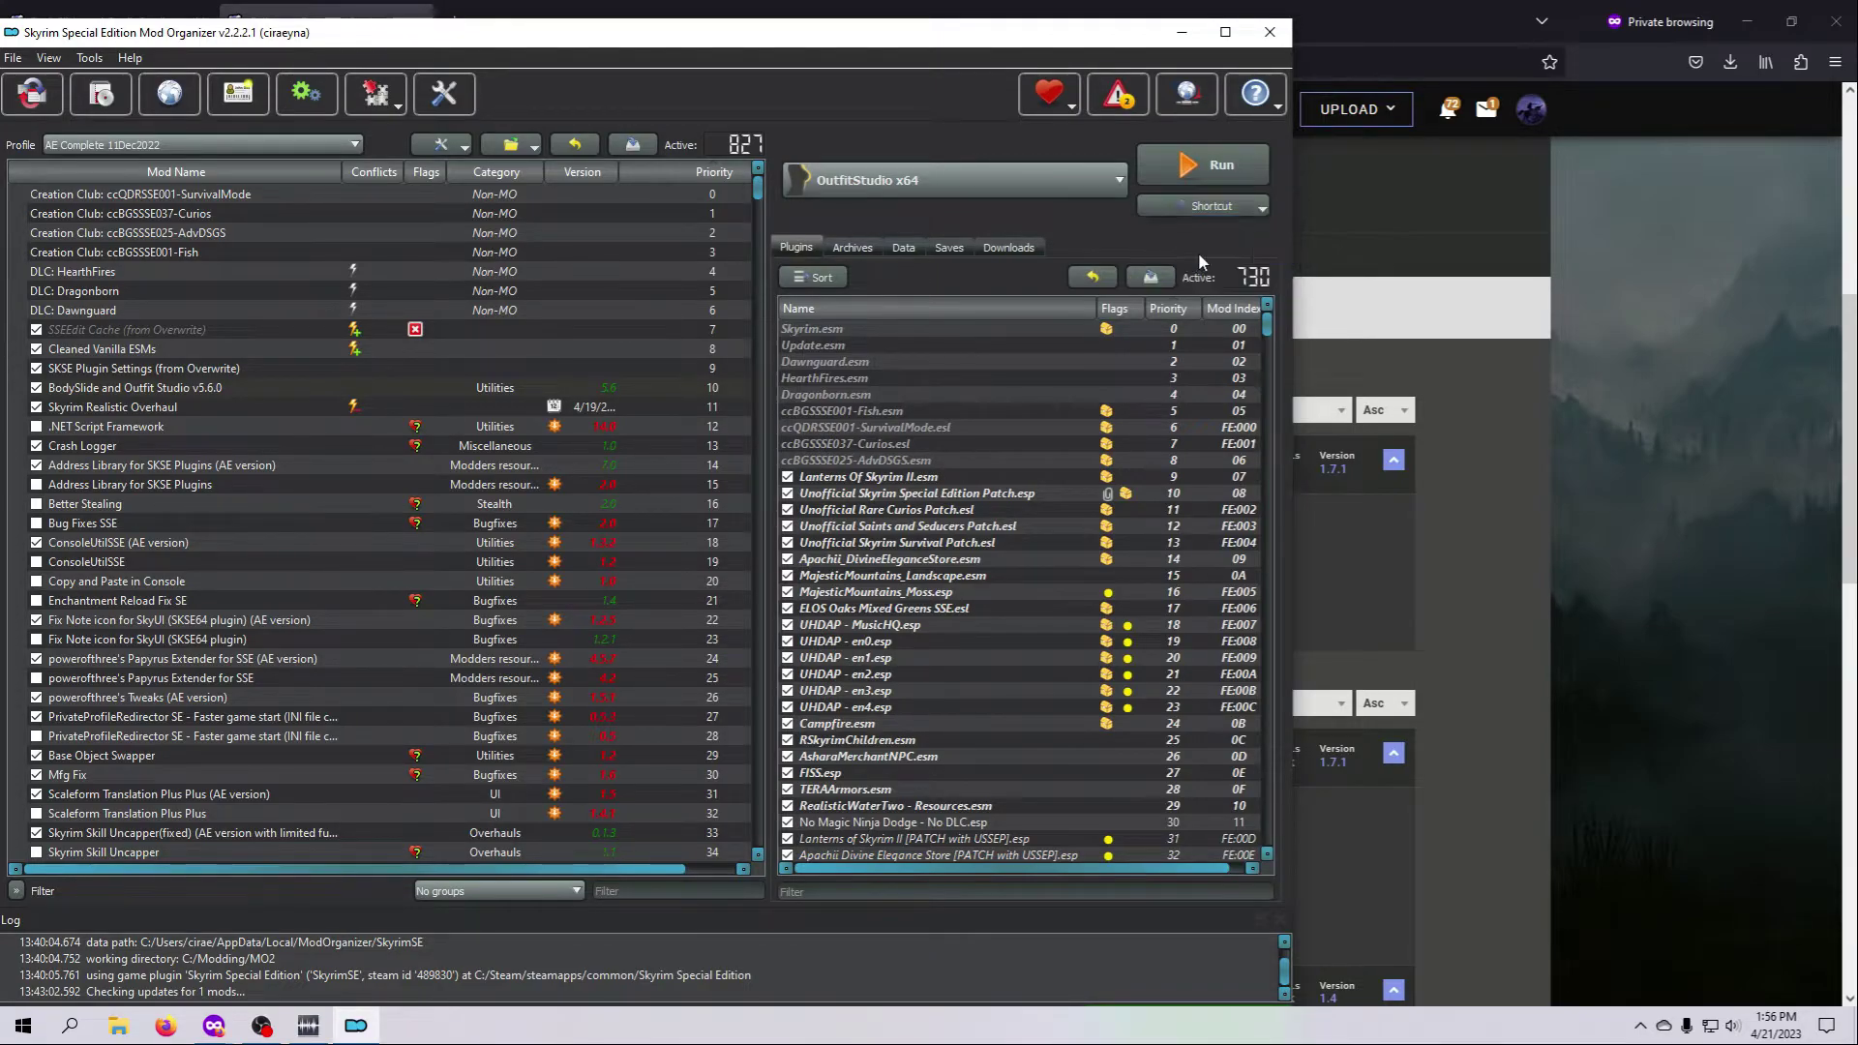
# Minimize Mod Organizer and the browser, and move the OutfitStudio x64 desktop shortcut directly below NifSkope 2.0
pyautogui.click(1181, 32)
pyautogui.click(1746, 22)
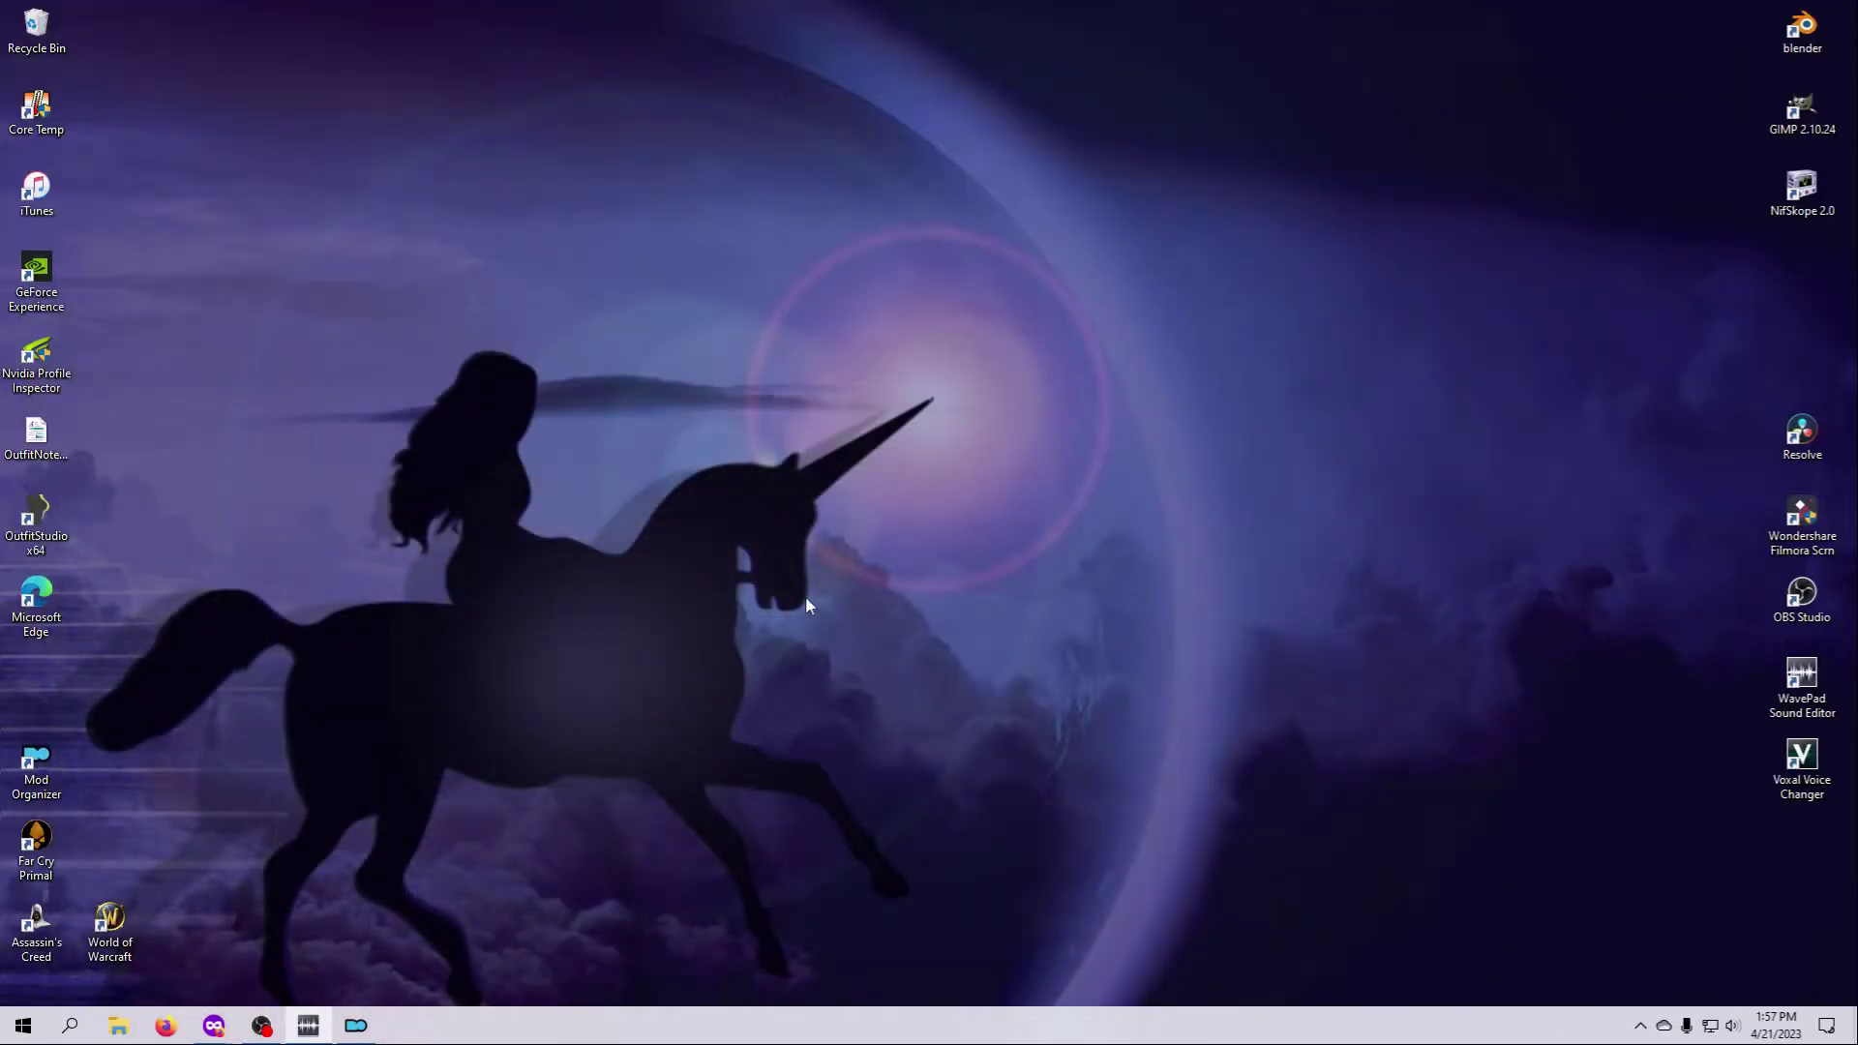
pyautogui.moveTo(53, 535); pyautogui.dragTo(1803, 254)
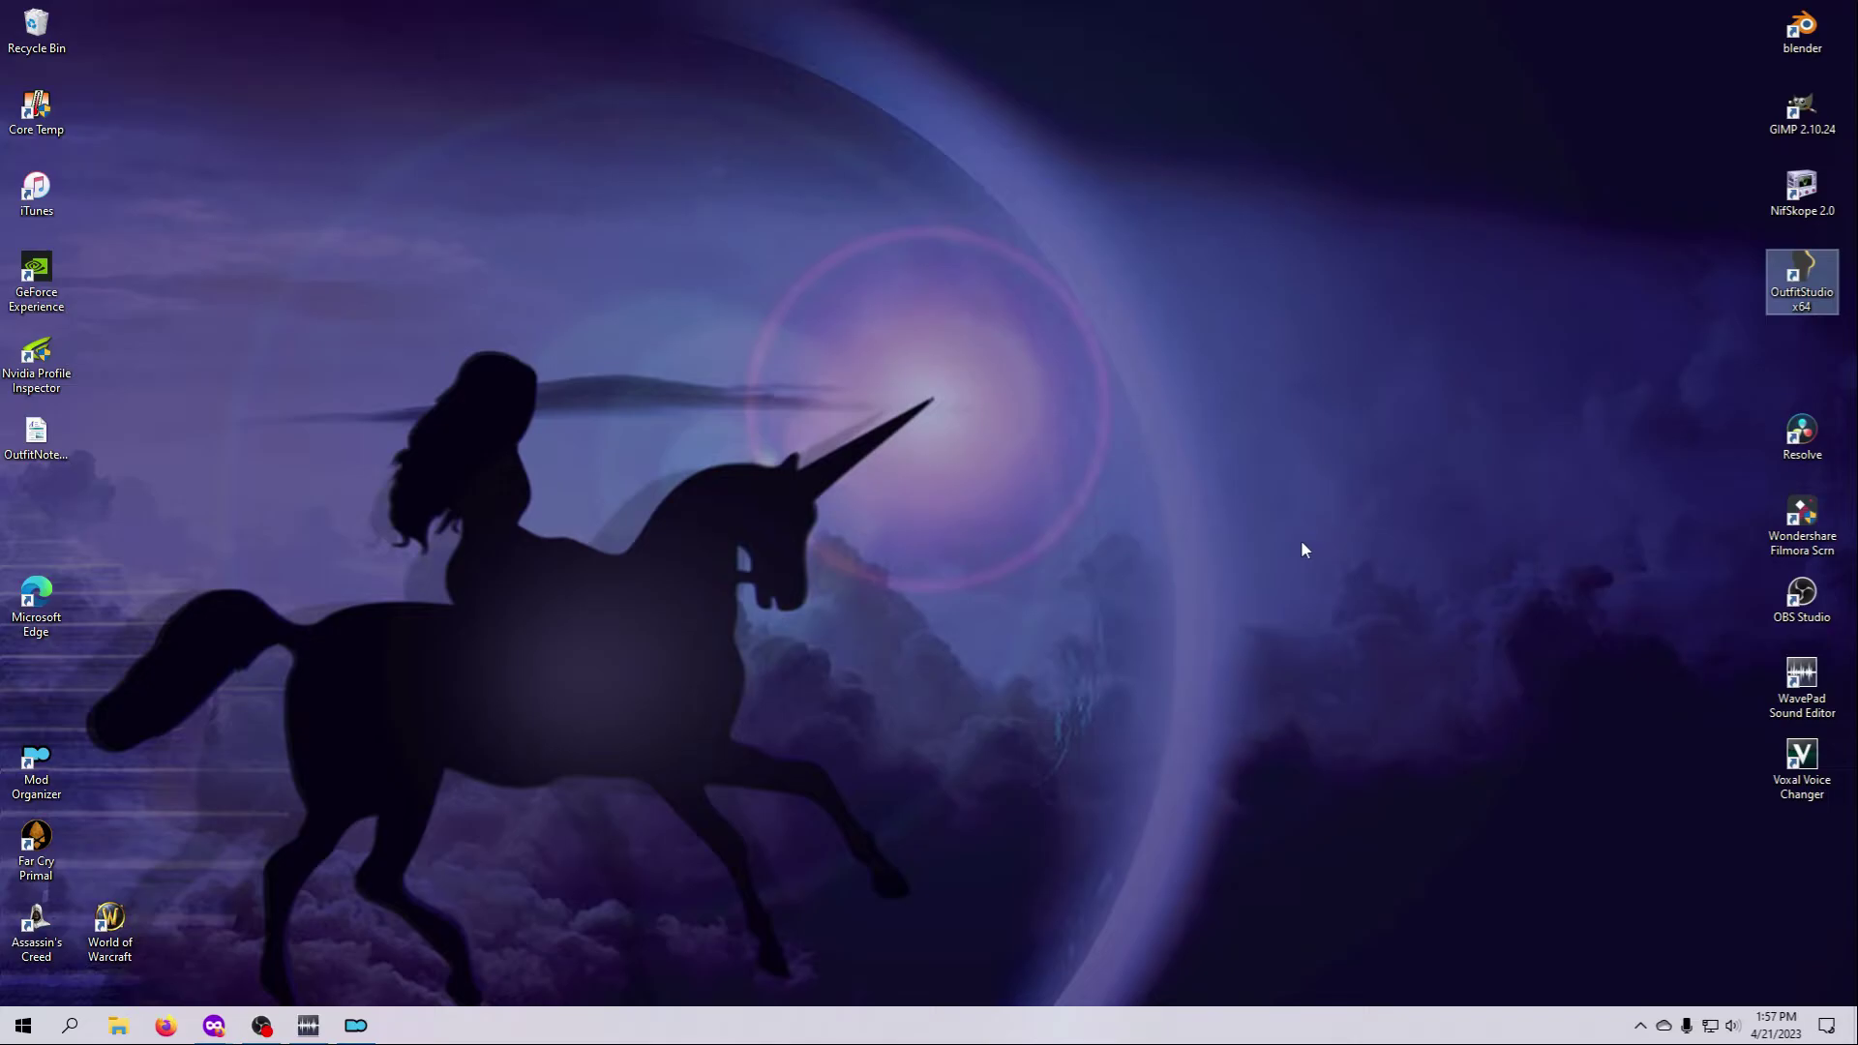
# Return to Mod Organizer, run OutfitStudio x64 from it, and choose Skyrim Special Edition as the target game
pyautogui.click(356, 1026)
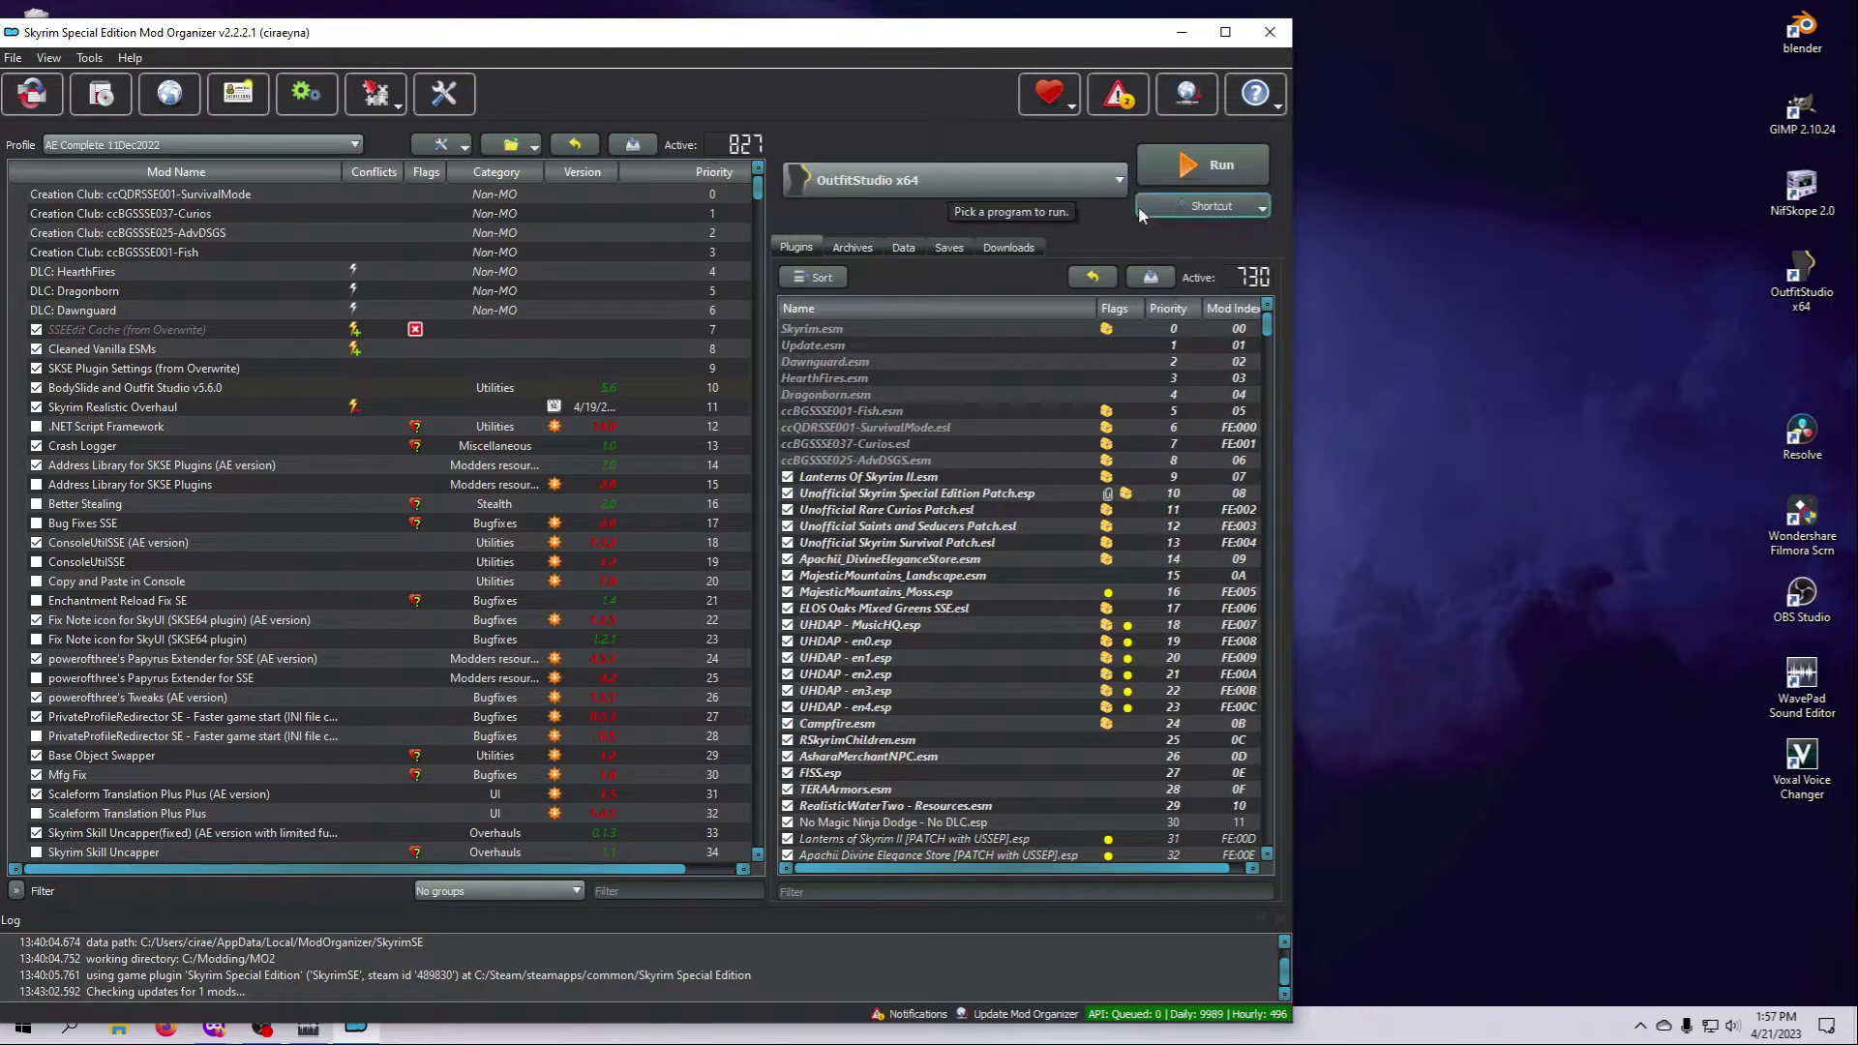
pyautogui.click(1116, 182)
pyautogui.click(892, 462)
pyautogui.click(1187, 172)
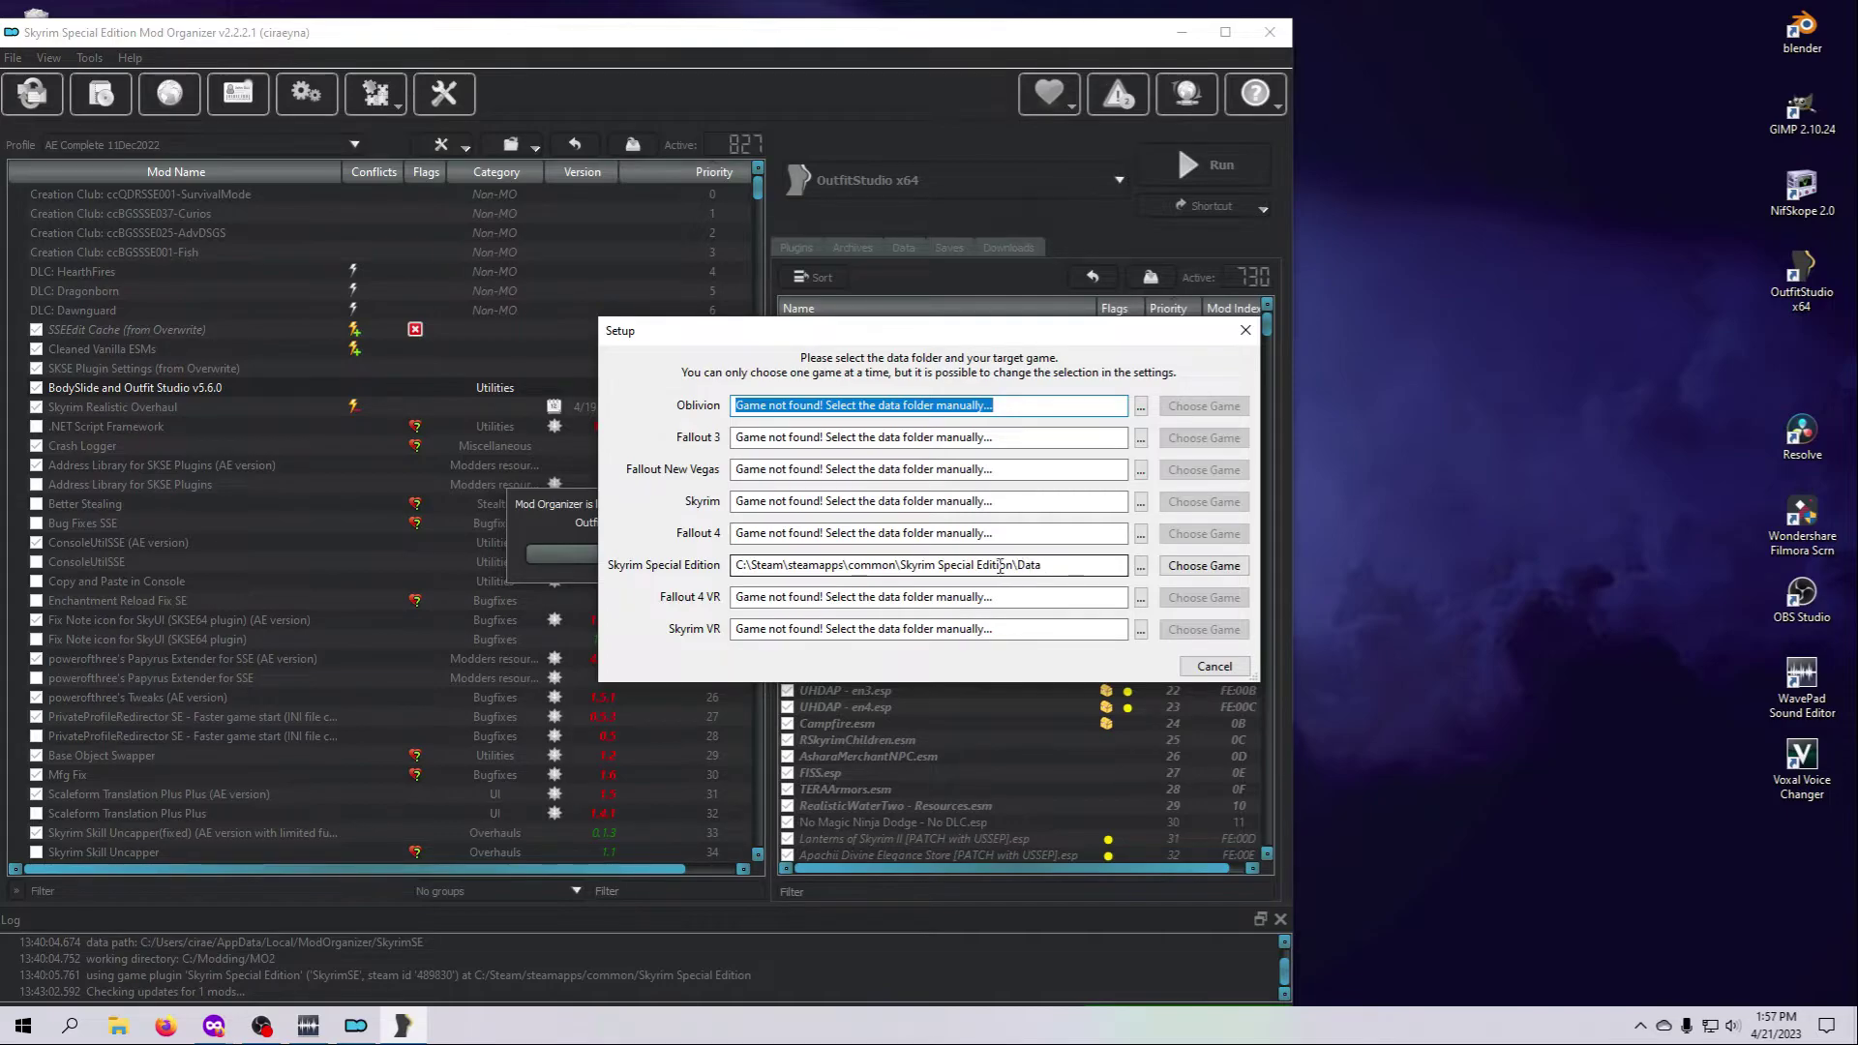
pyautogui.click(1204, 566)
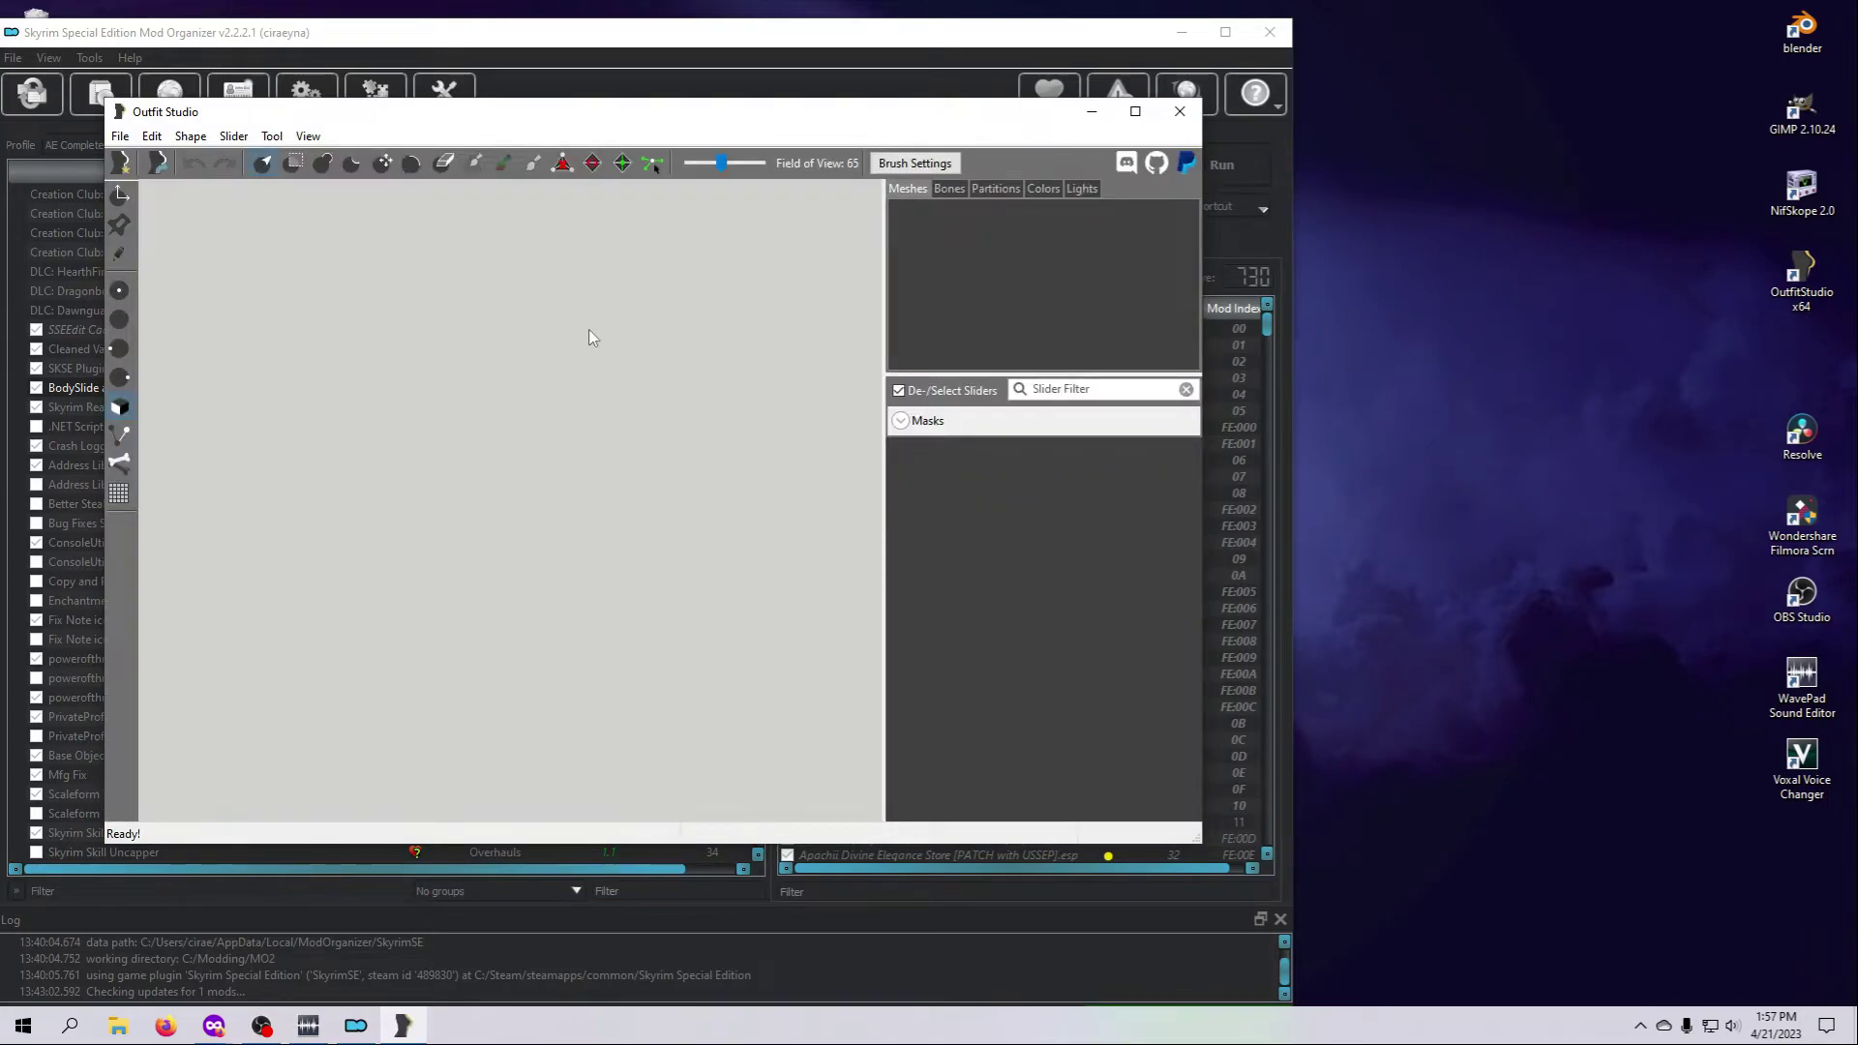
# Arrange the Outfit Studio window side by side with a new, narrowed File Explorer window
pyautogui.moveTo(577, 118); pyautogui.dragTo(1218, 169)
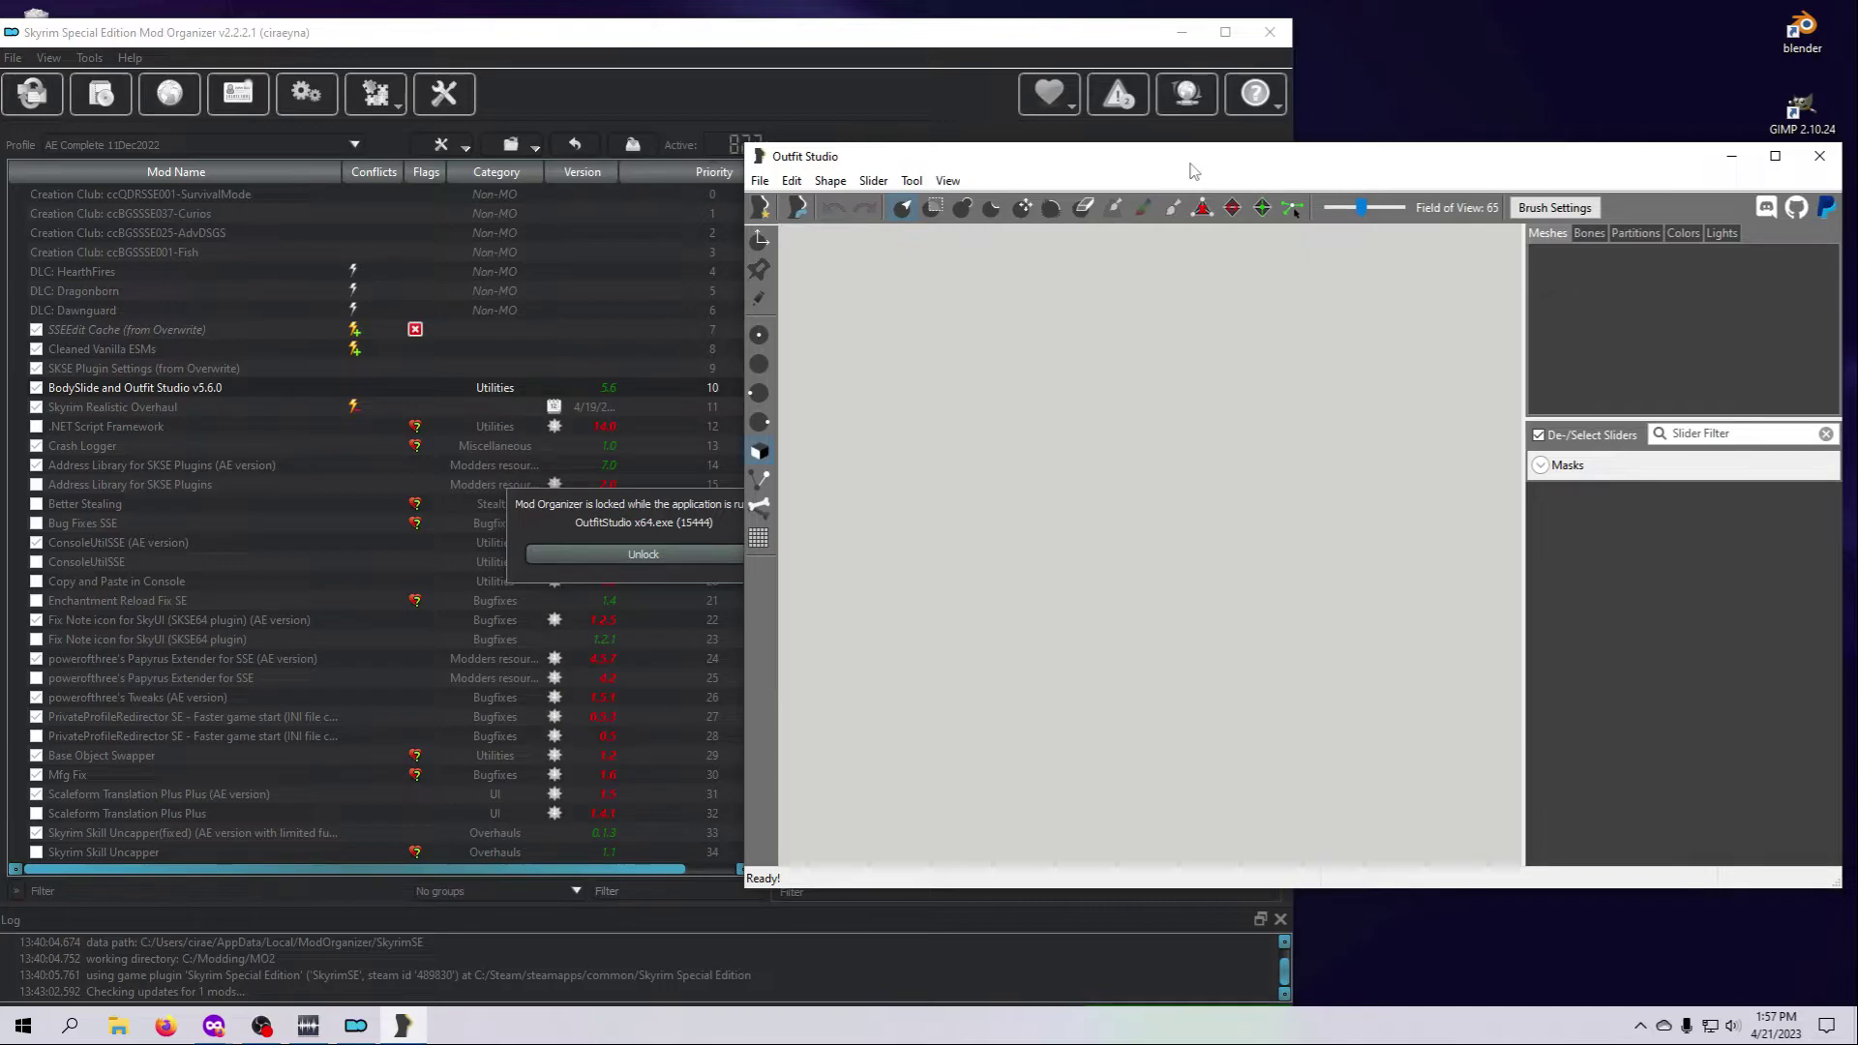
pyautogui.click(119, 1026)
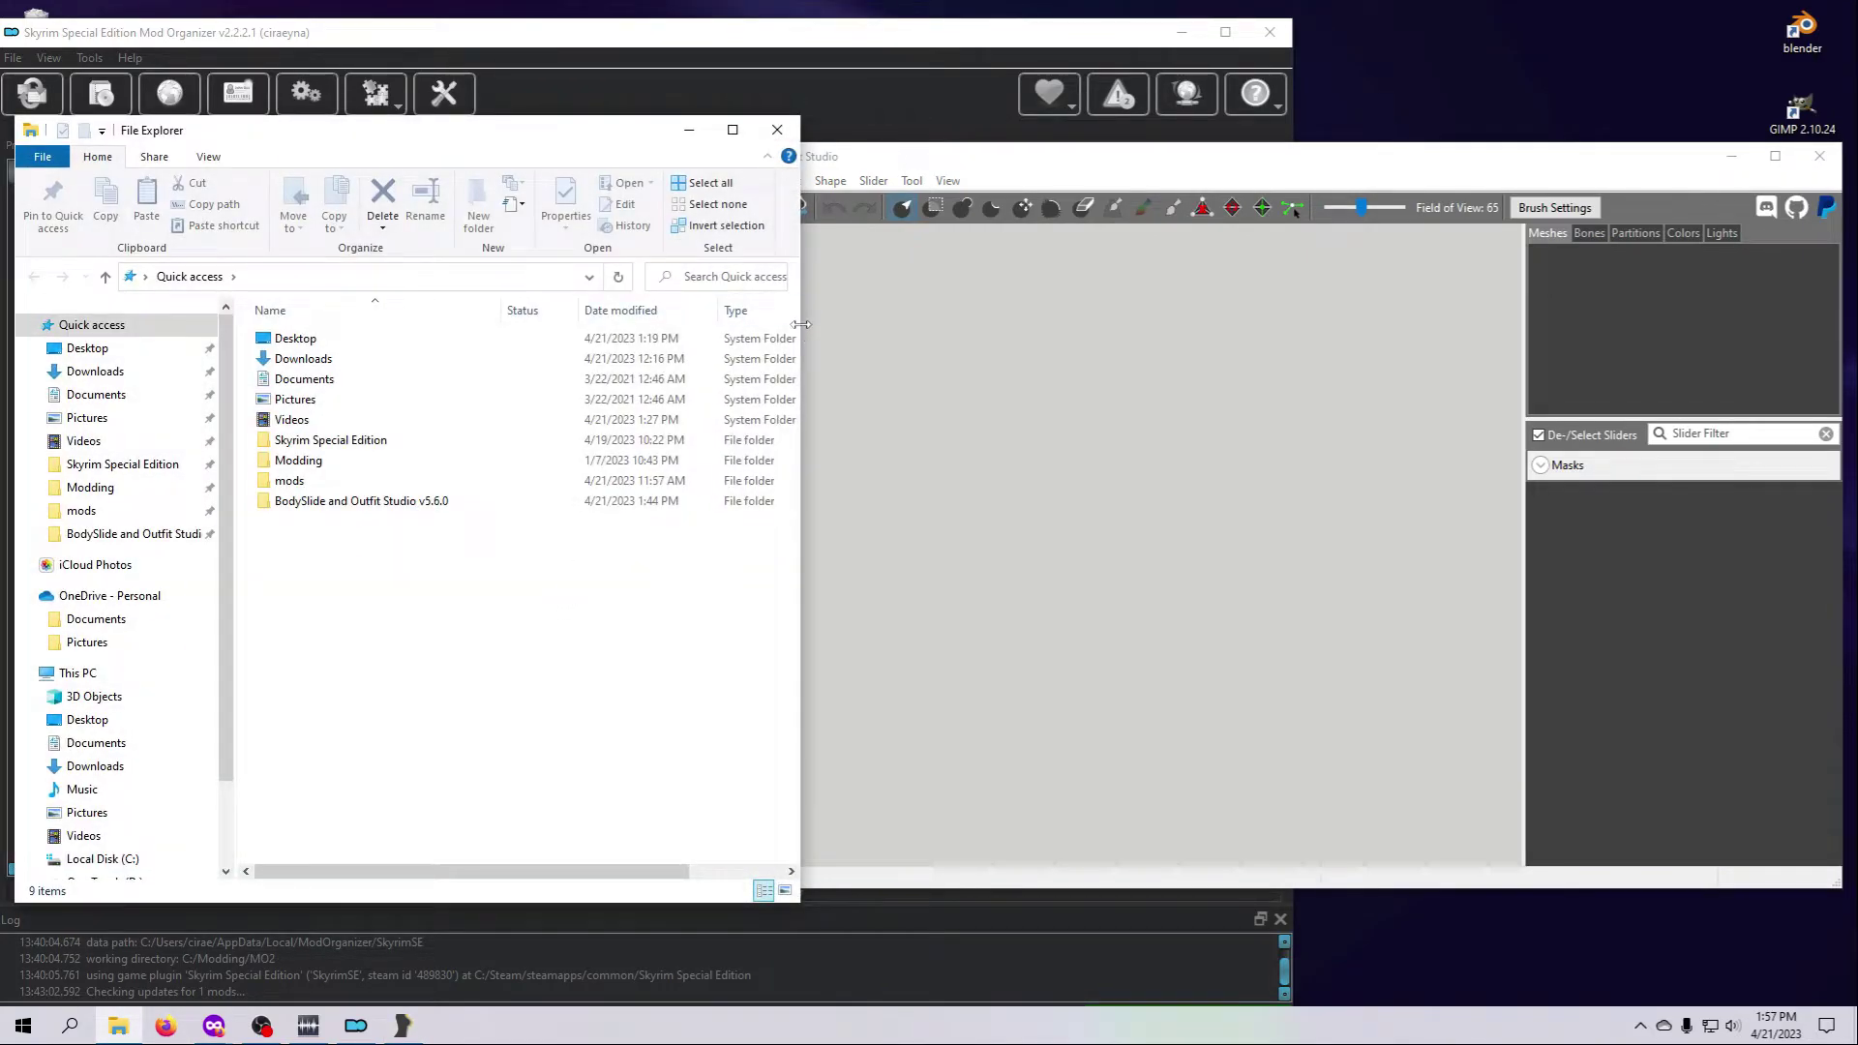
pyautogui.moveTo(791, 333); pyautogui.dragTo(740, 333)
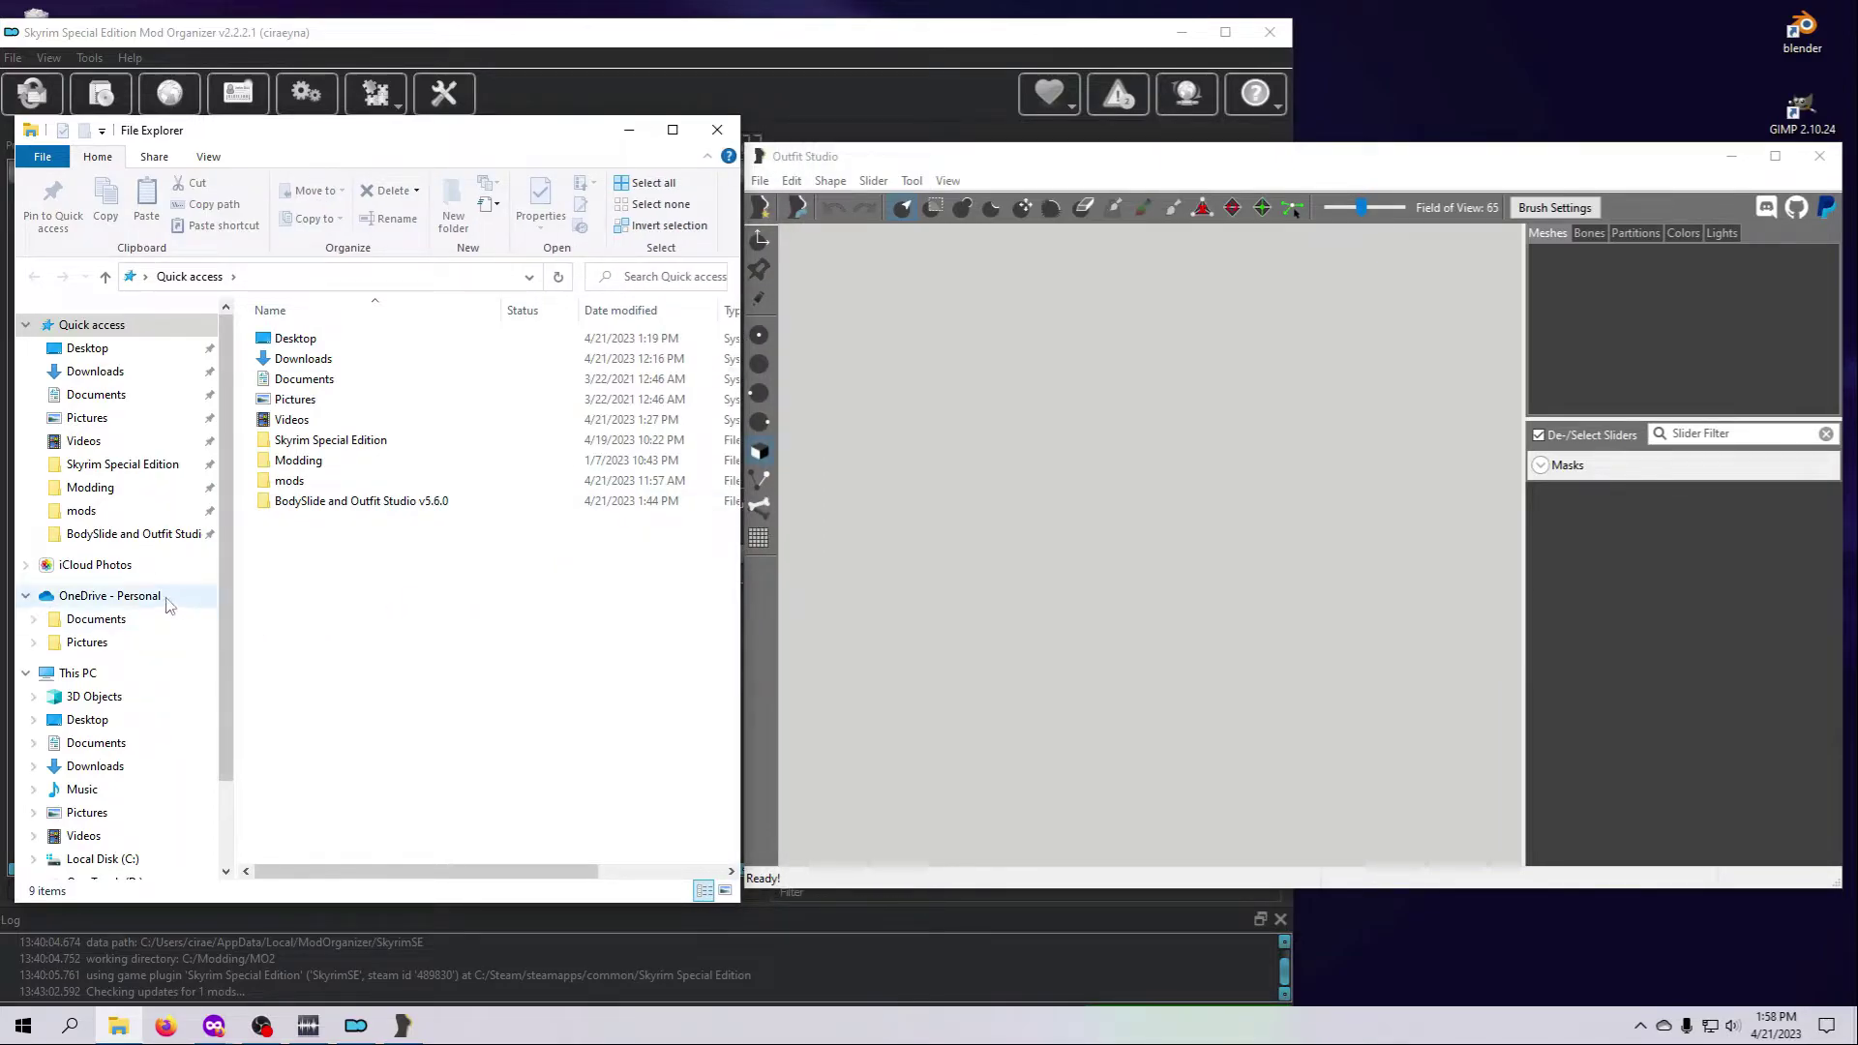
# In the mods folder, open Ashara Elven Archer Armour UNP and go to its Meshes\Armor\ElvenArcherArmor folder
pyautogui.click(87, 511)
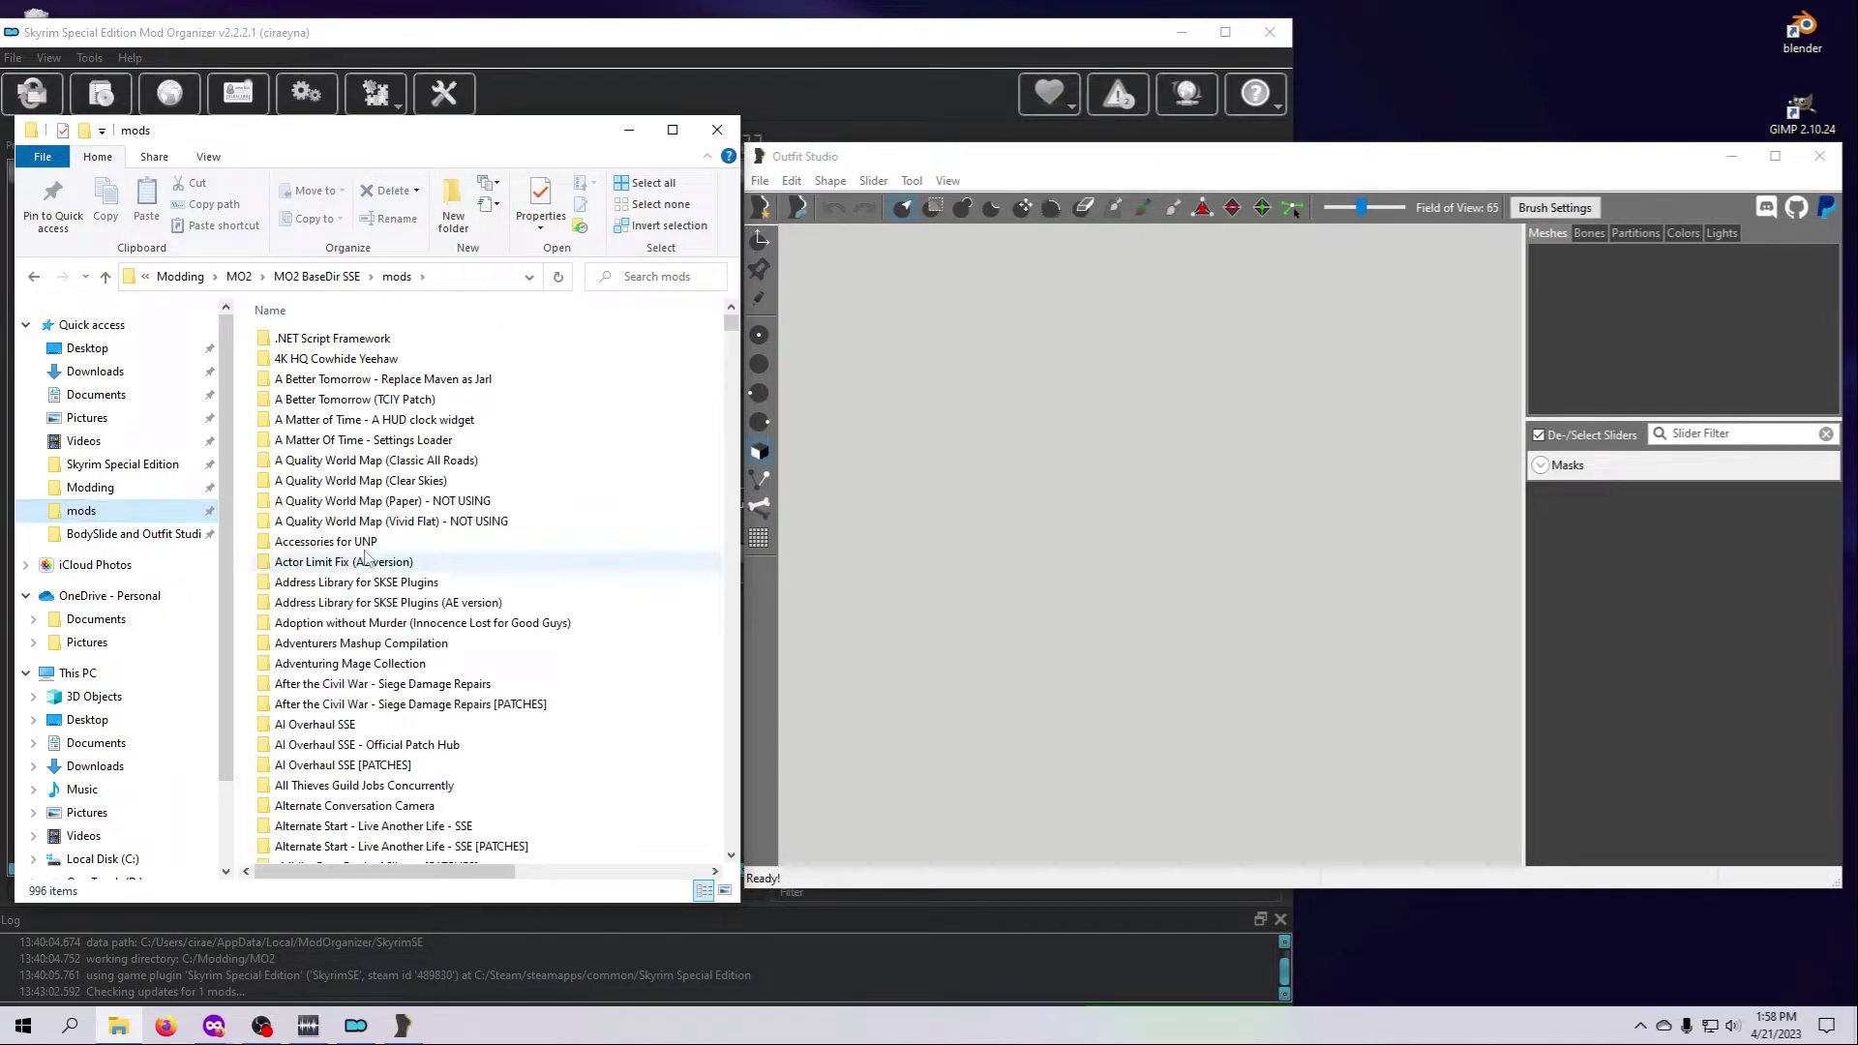
pyautogui.scroll(-4, 366, 560)
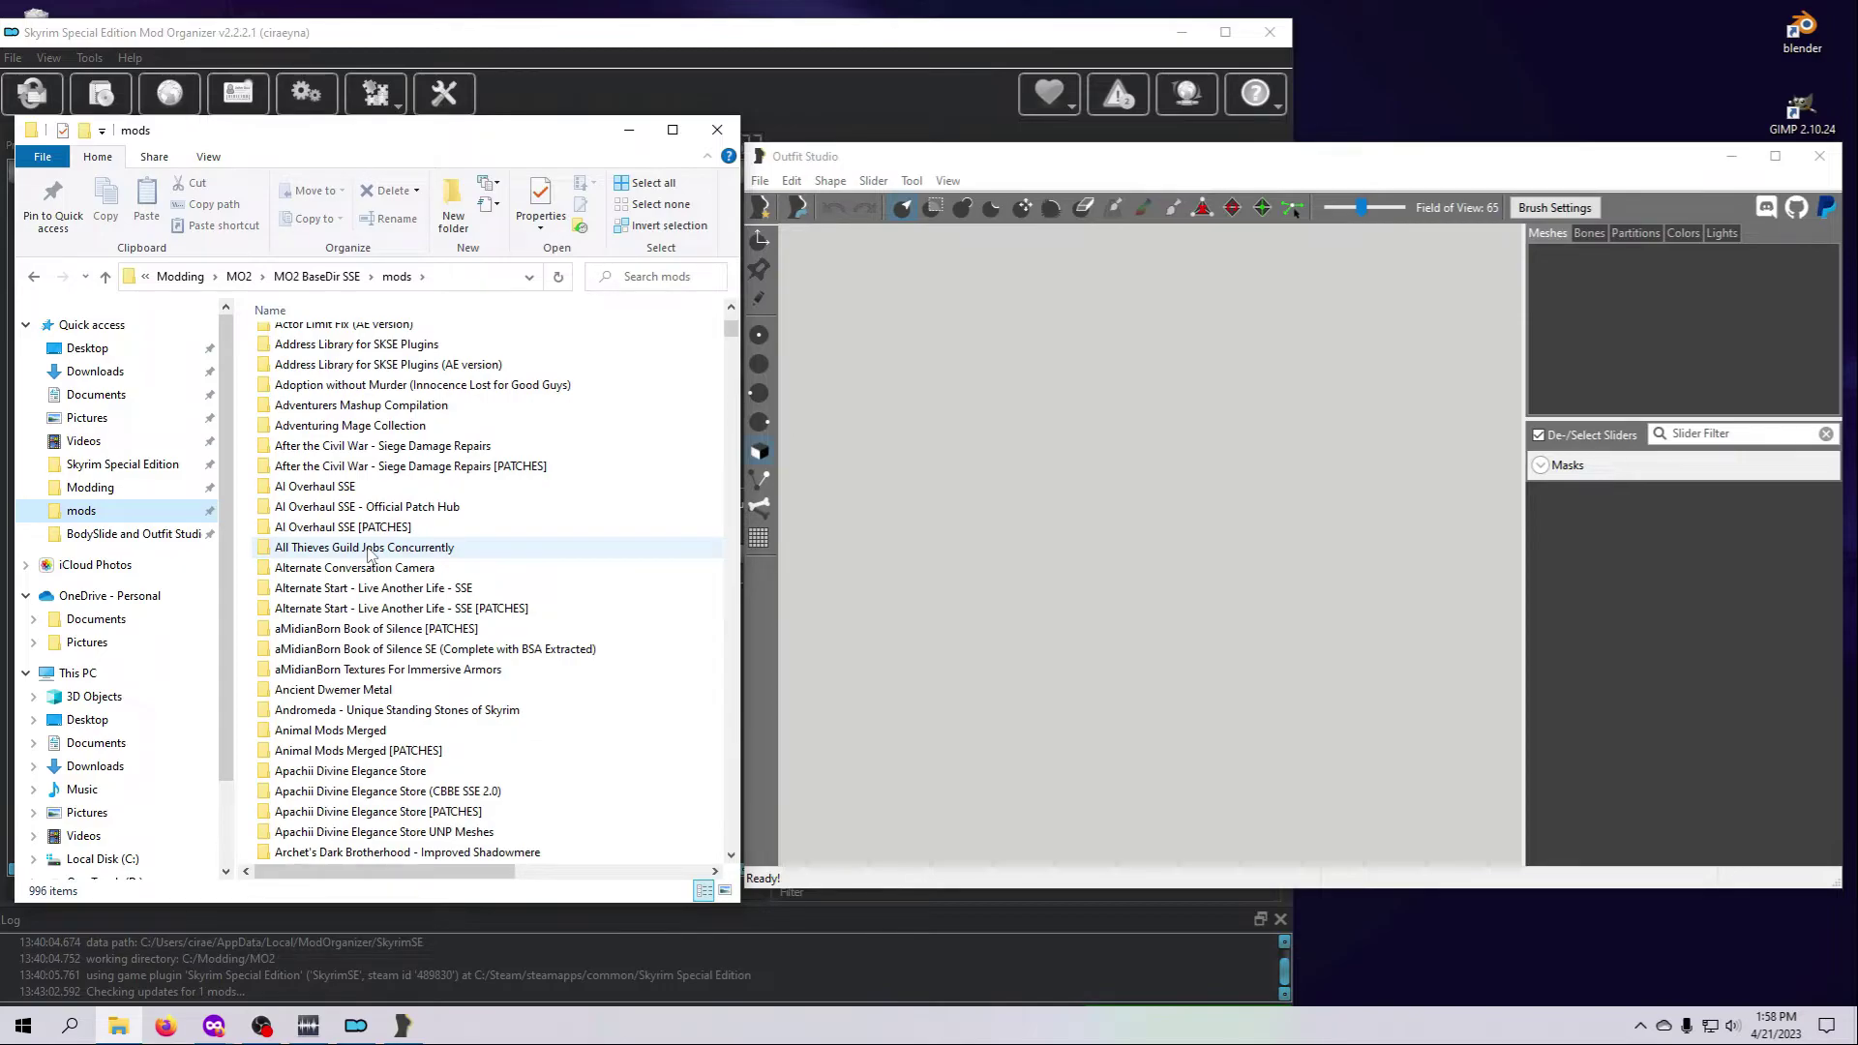
pyautogui.scroll(-2, 389, 668)
pyautogui.scroll(-2, 391, 678)
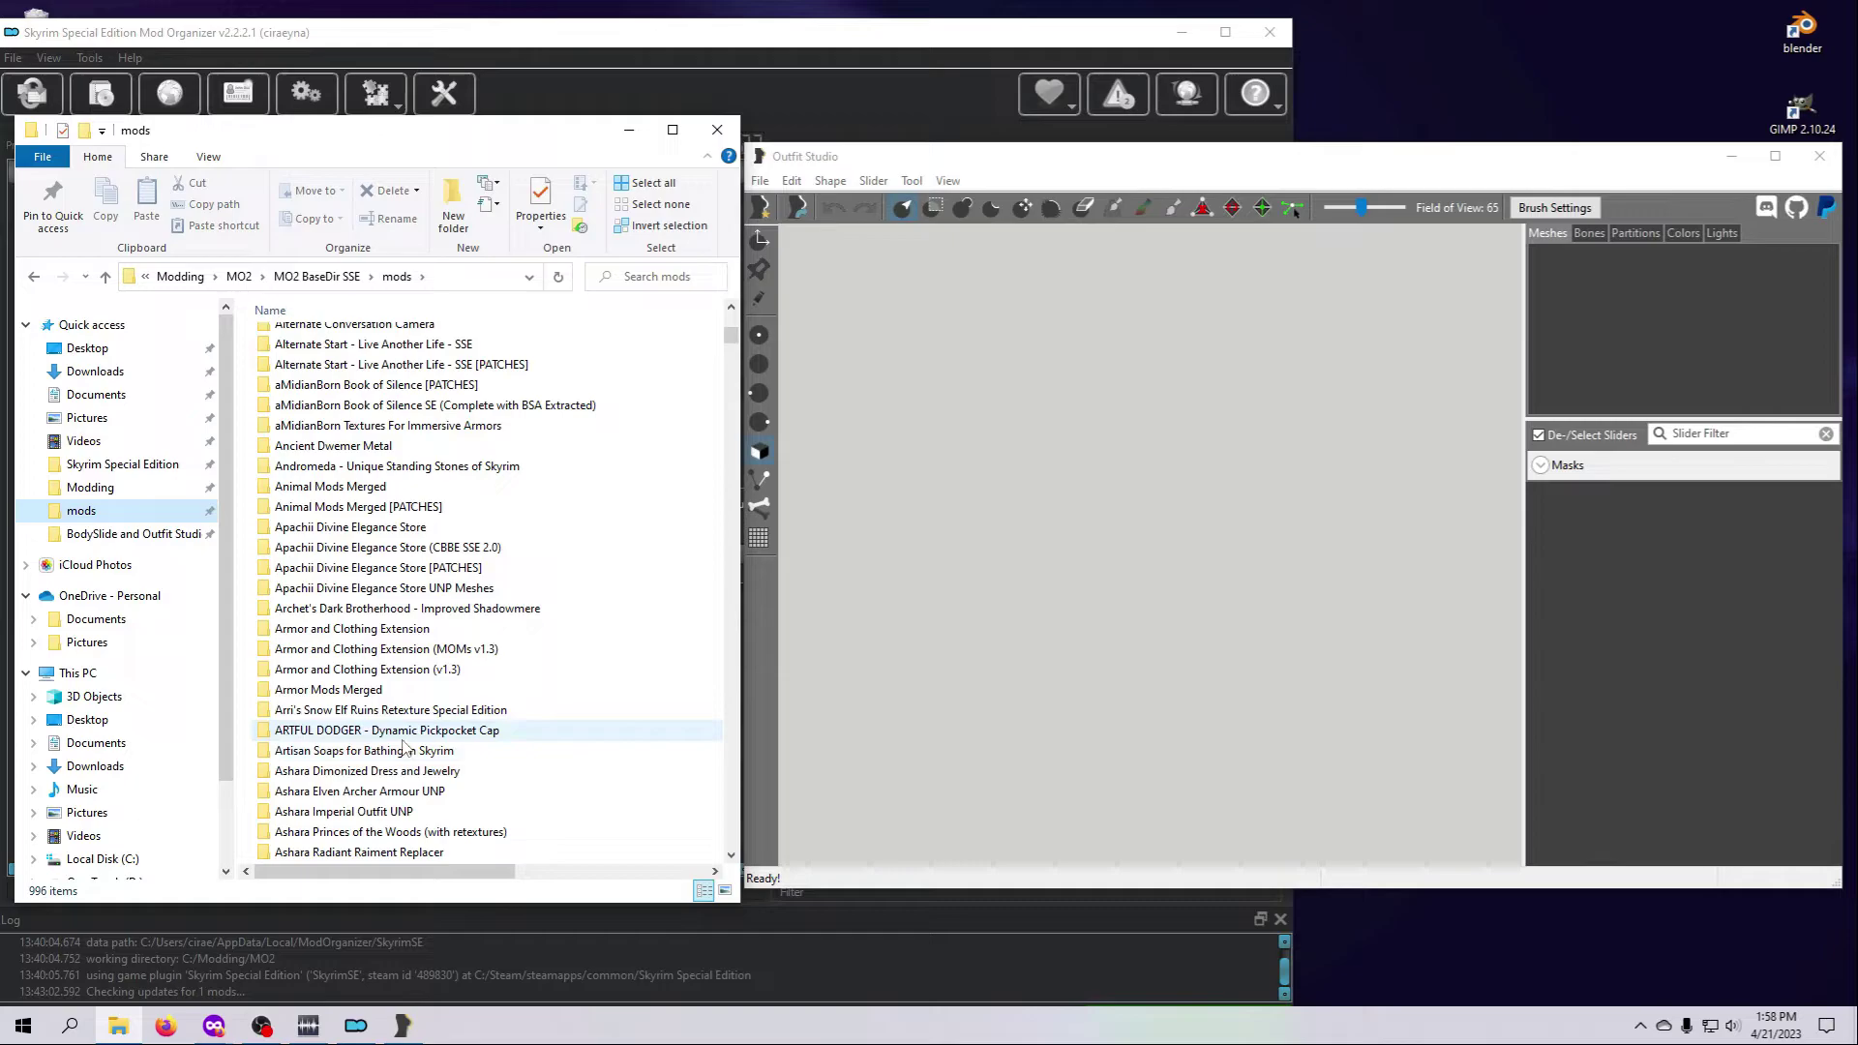
pyautogui.scroll(-1, 387, 750)
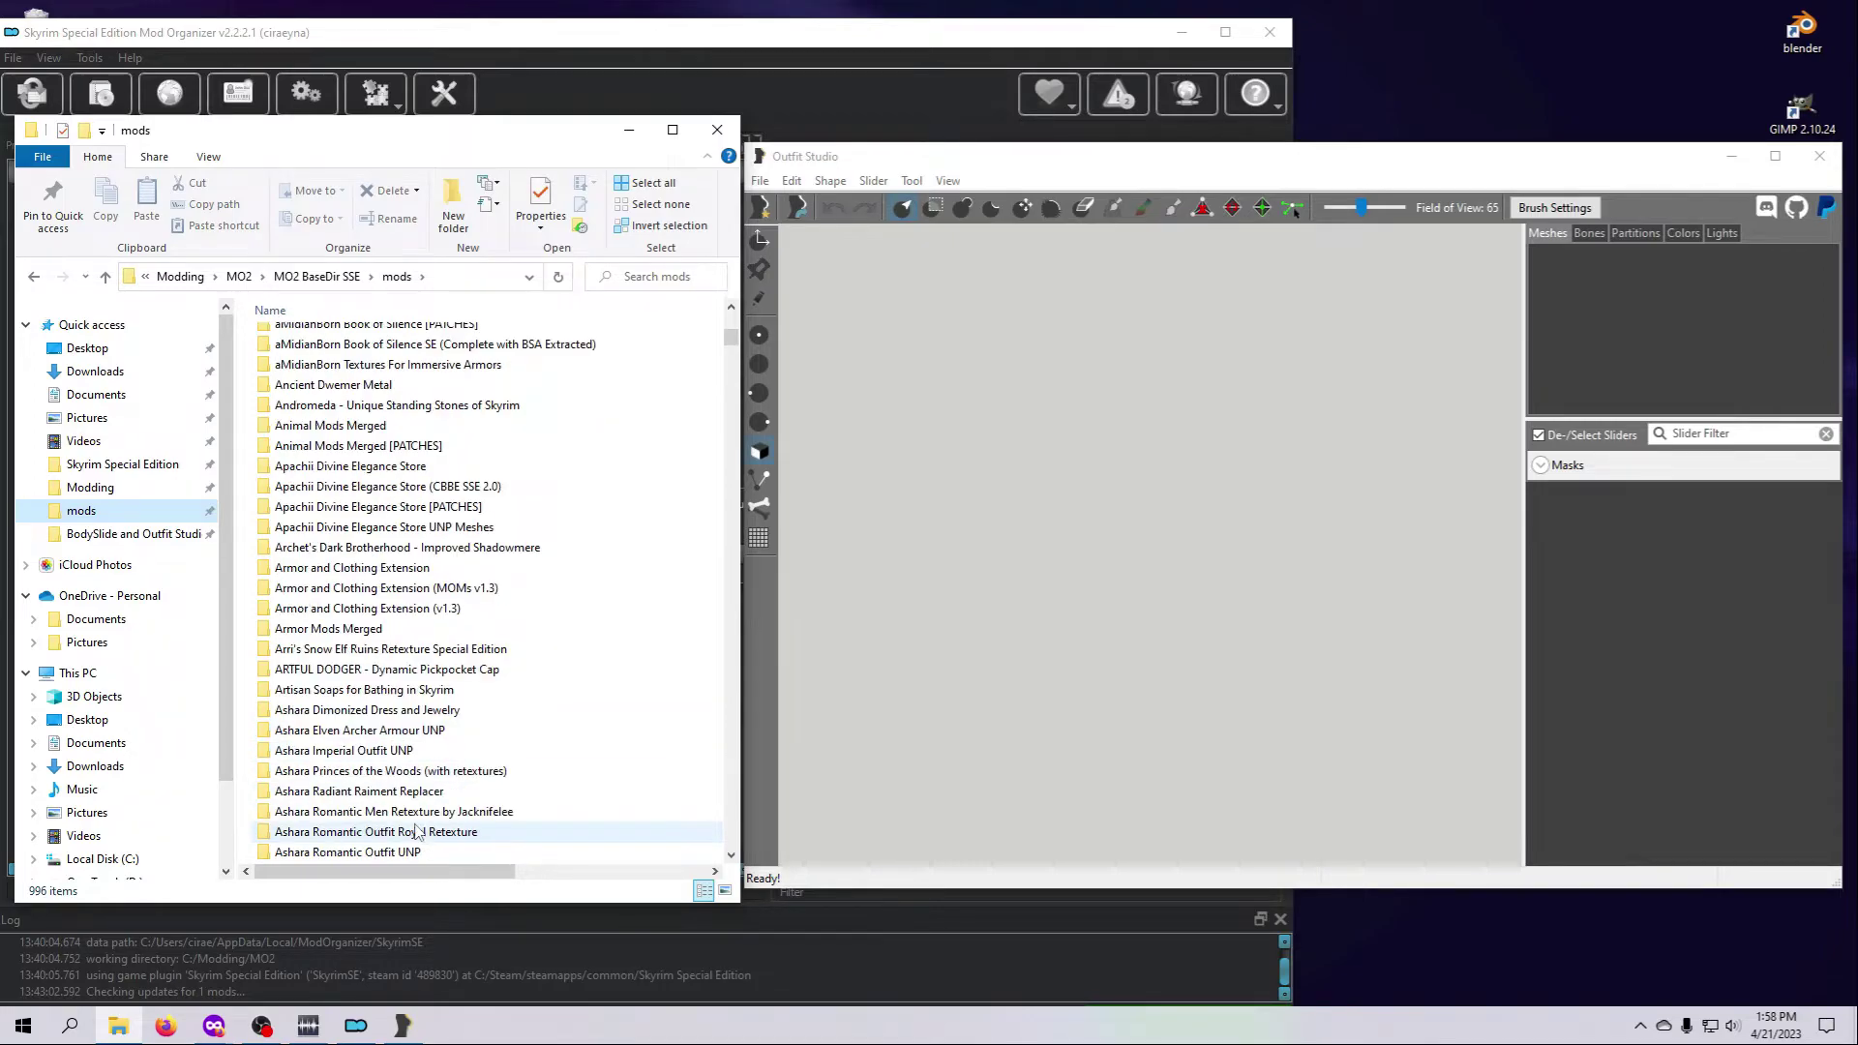
pyautogui.doubleClick(368, 731)
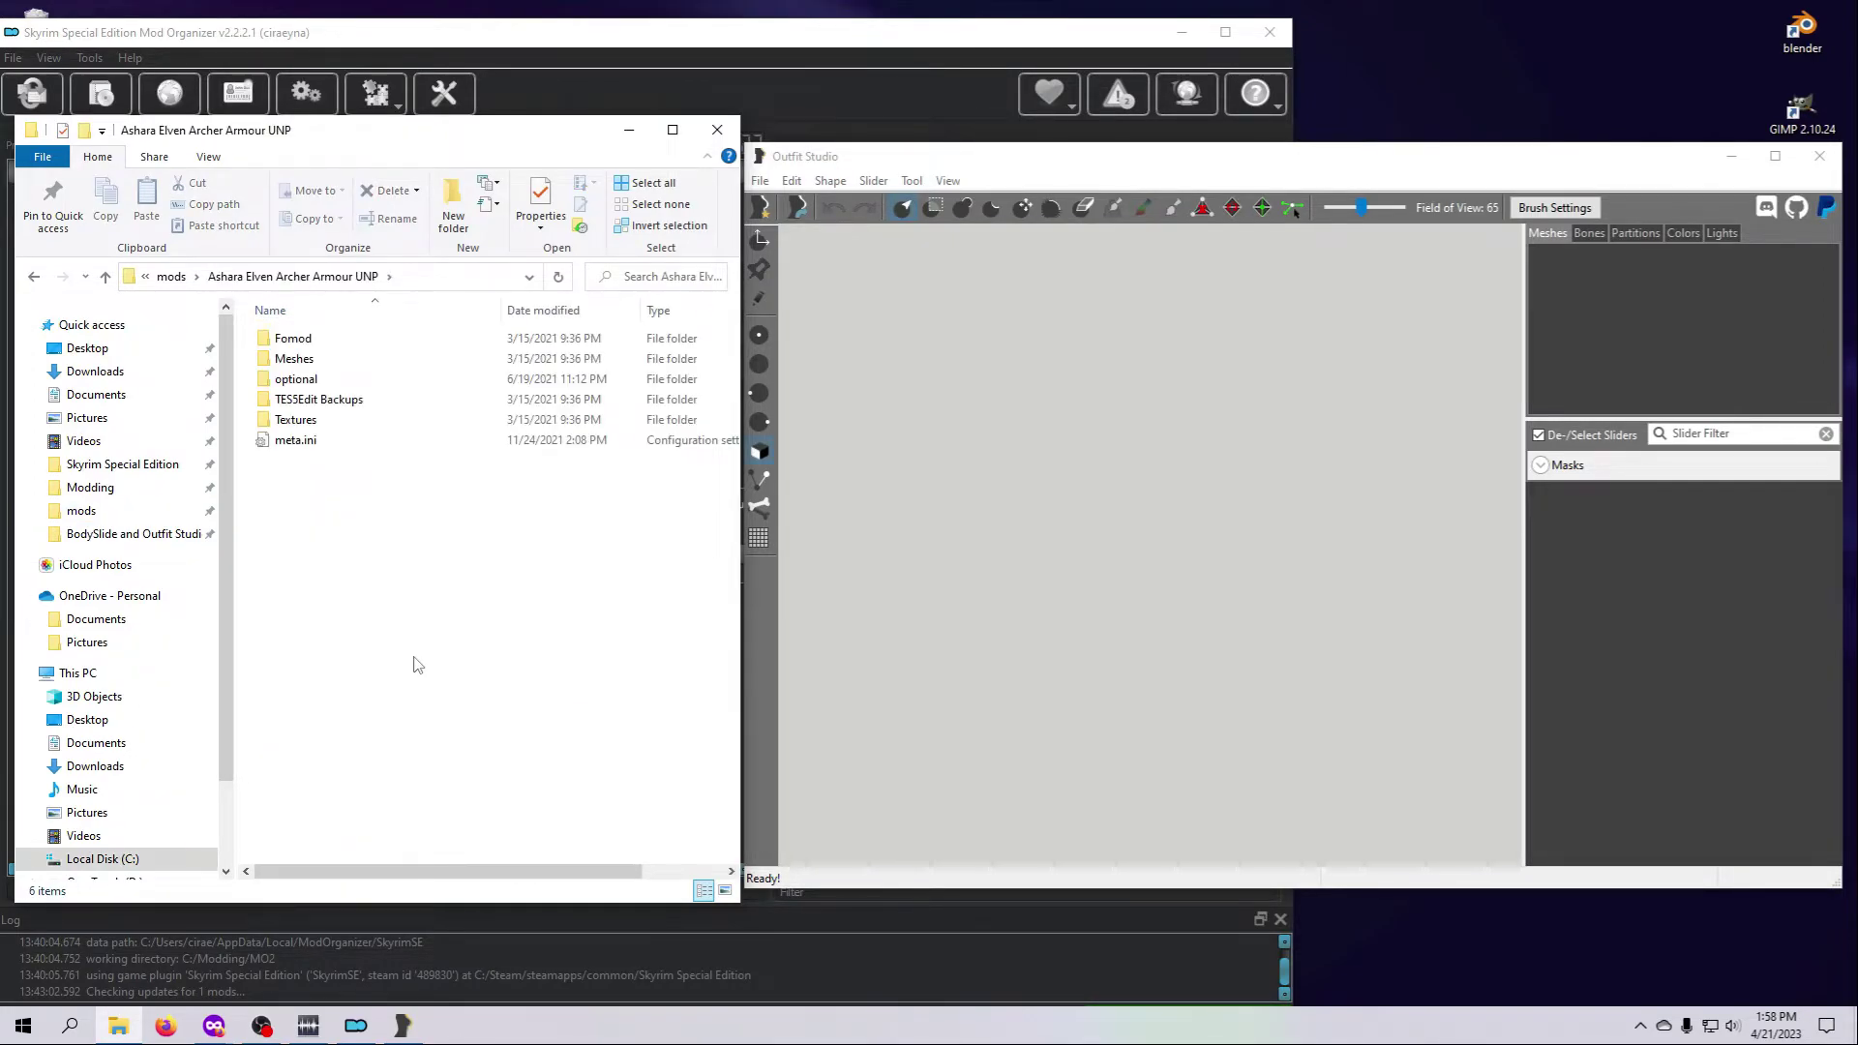
pyautogui.doubleClick(315, 361)
pyautogui.doubleClick(314, 340)
pyautogui.doubleClick(315, 341)
pyautogui.scroll(-4, 407, 548)
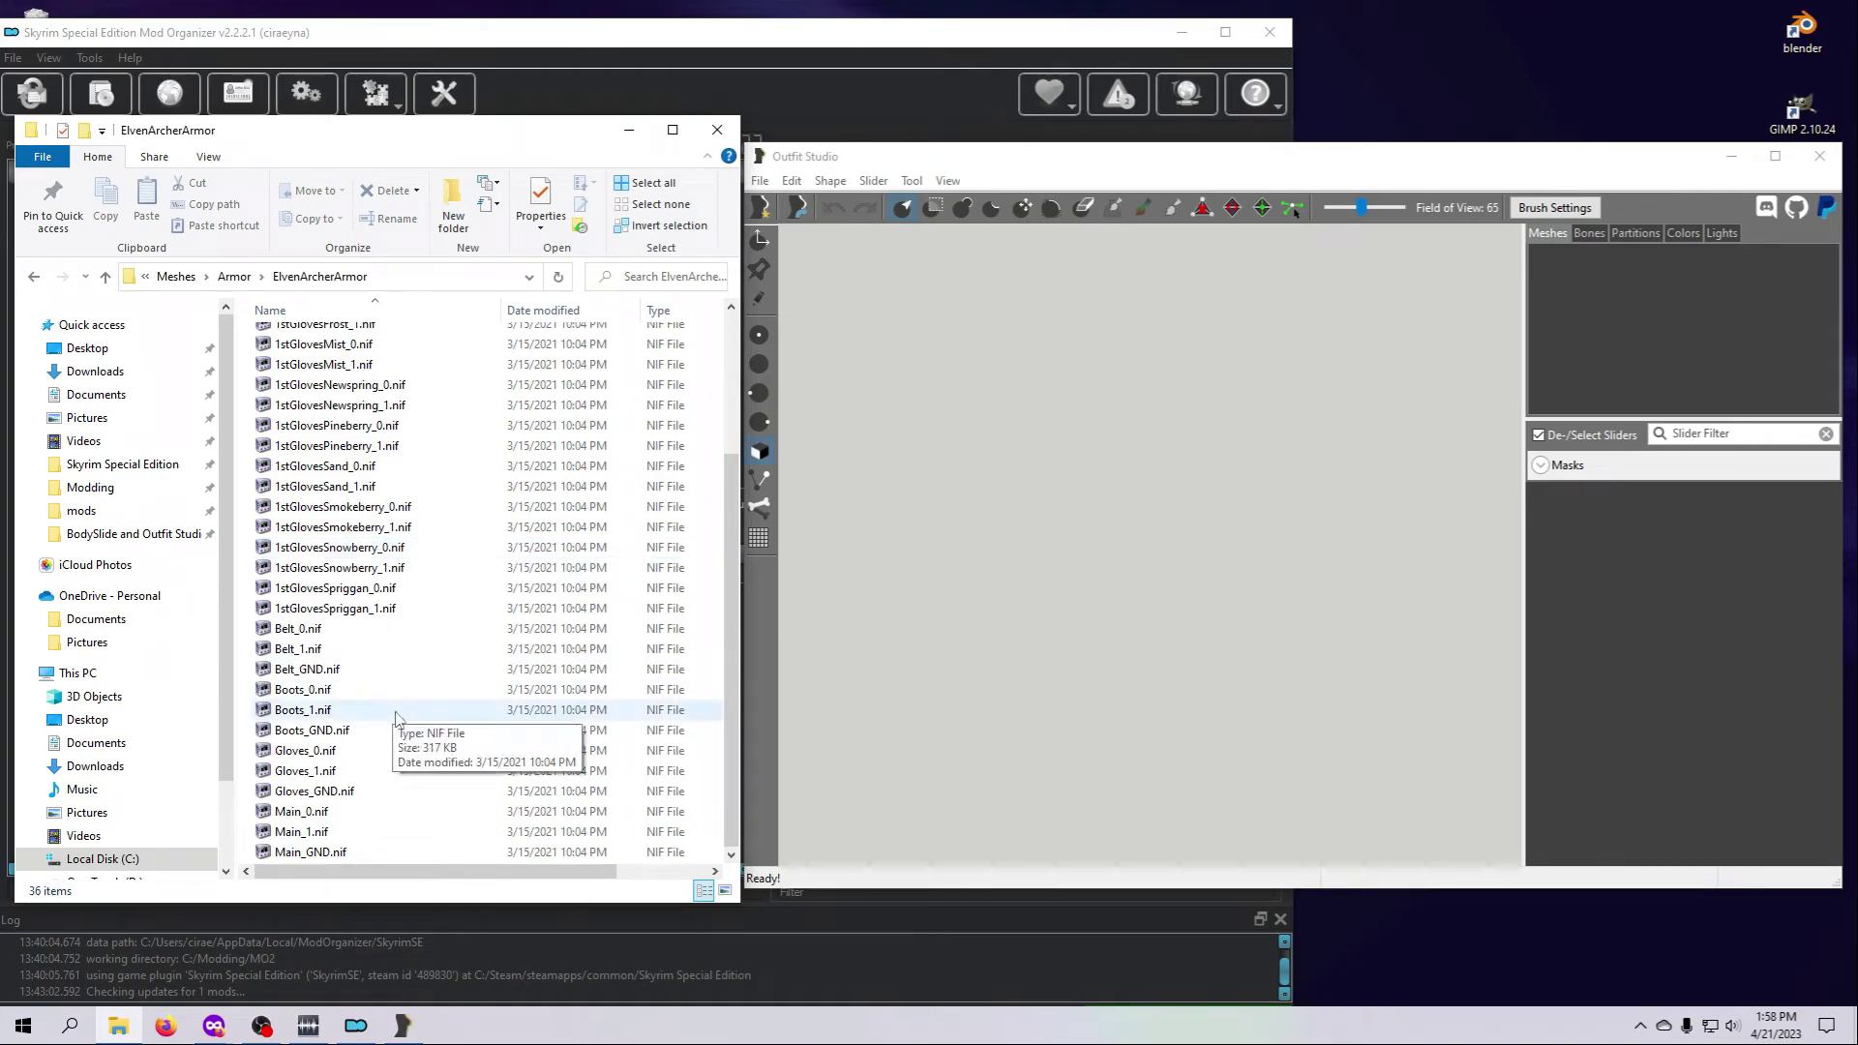
# Load Main_0.nif from the ElvenArcherArmor folder into Outfit Studio and view the outfit from another angle
pyautogui.moveTo(364, 811); pyautogui.dragTo(1143, 582)
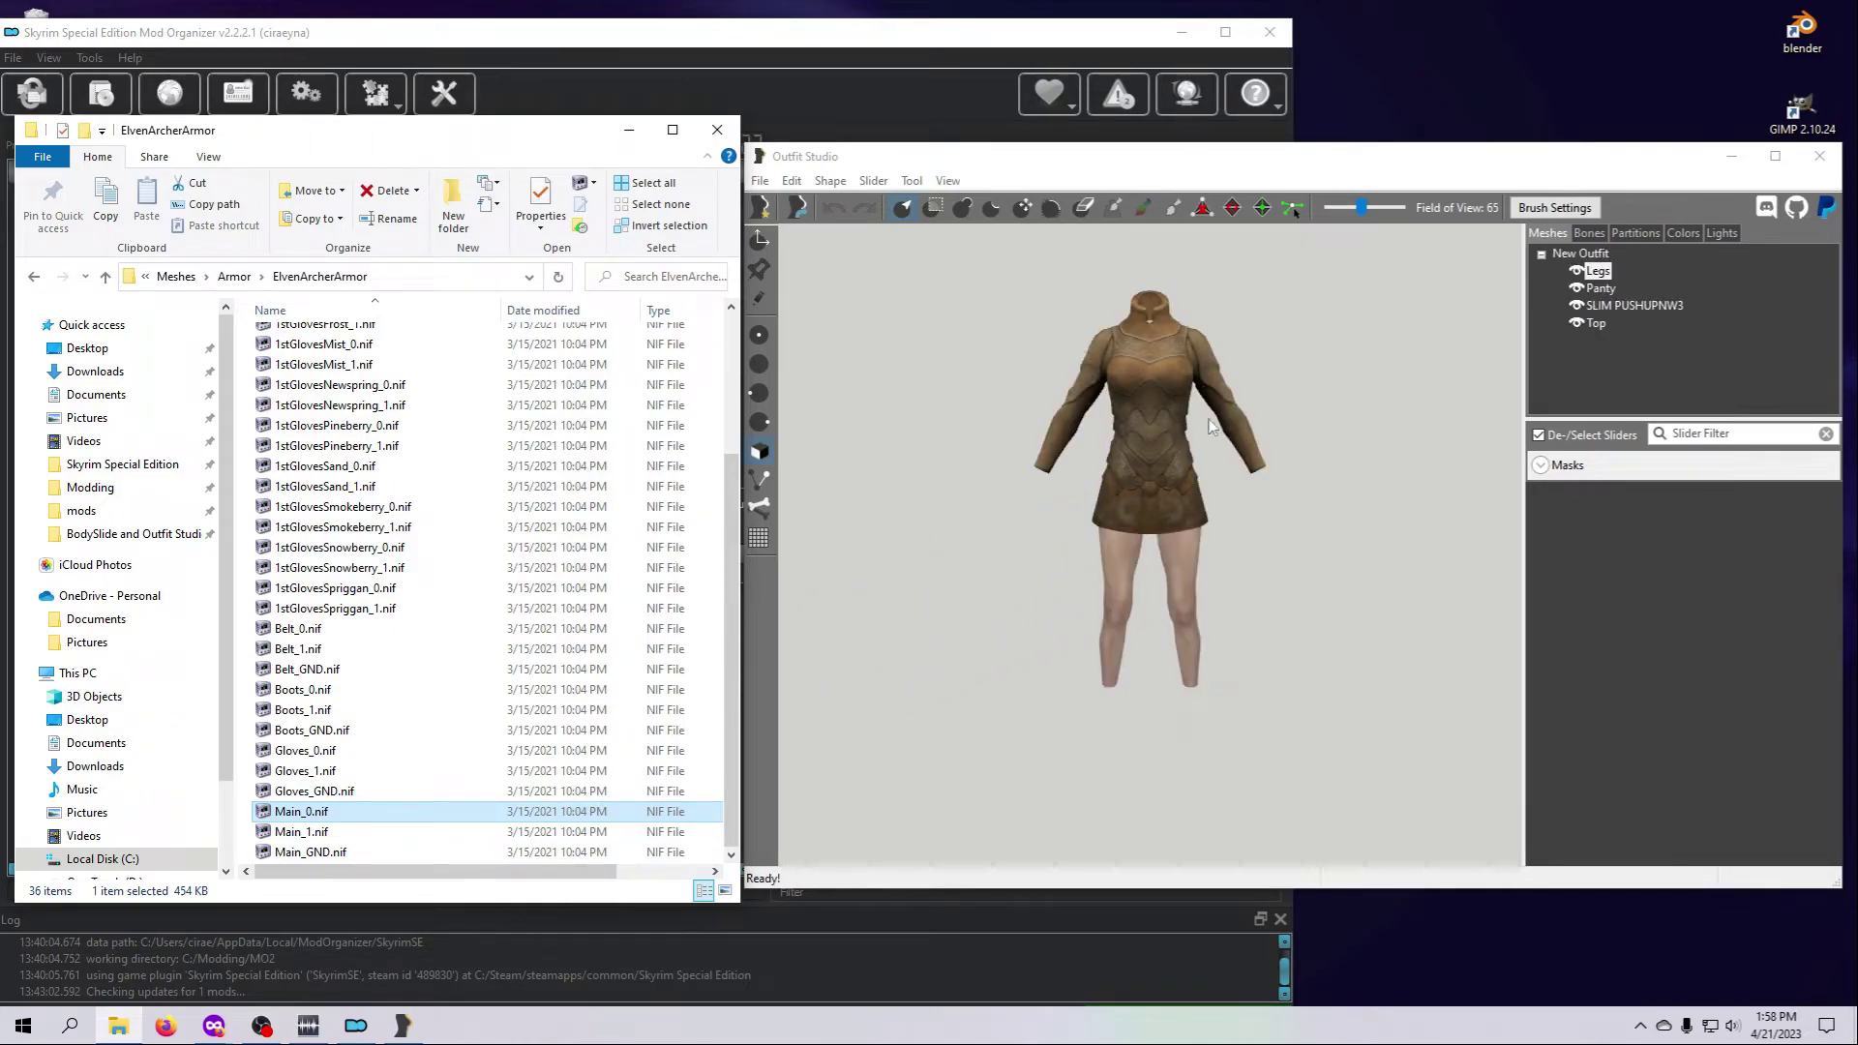
pyautogui.click(1296, 567)
pyautogui.moveTo(1335, 558)
pyautogui.mouseDown()
pyautogui.moveTo(996, 546)
pyautogui.moveTo(1249, 560)
pyautogui.moveTo(1329, 527)
pyautogui.moveTo(1310, 536)
pyautogui.mouseUp()
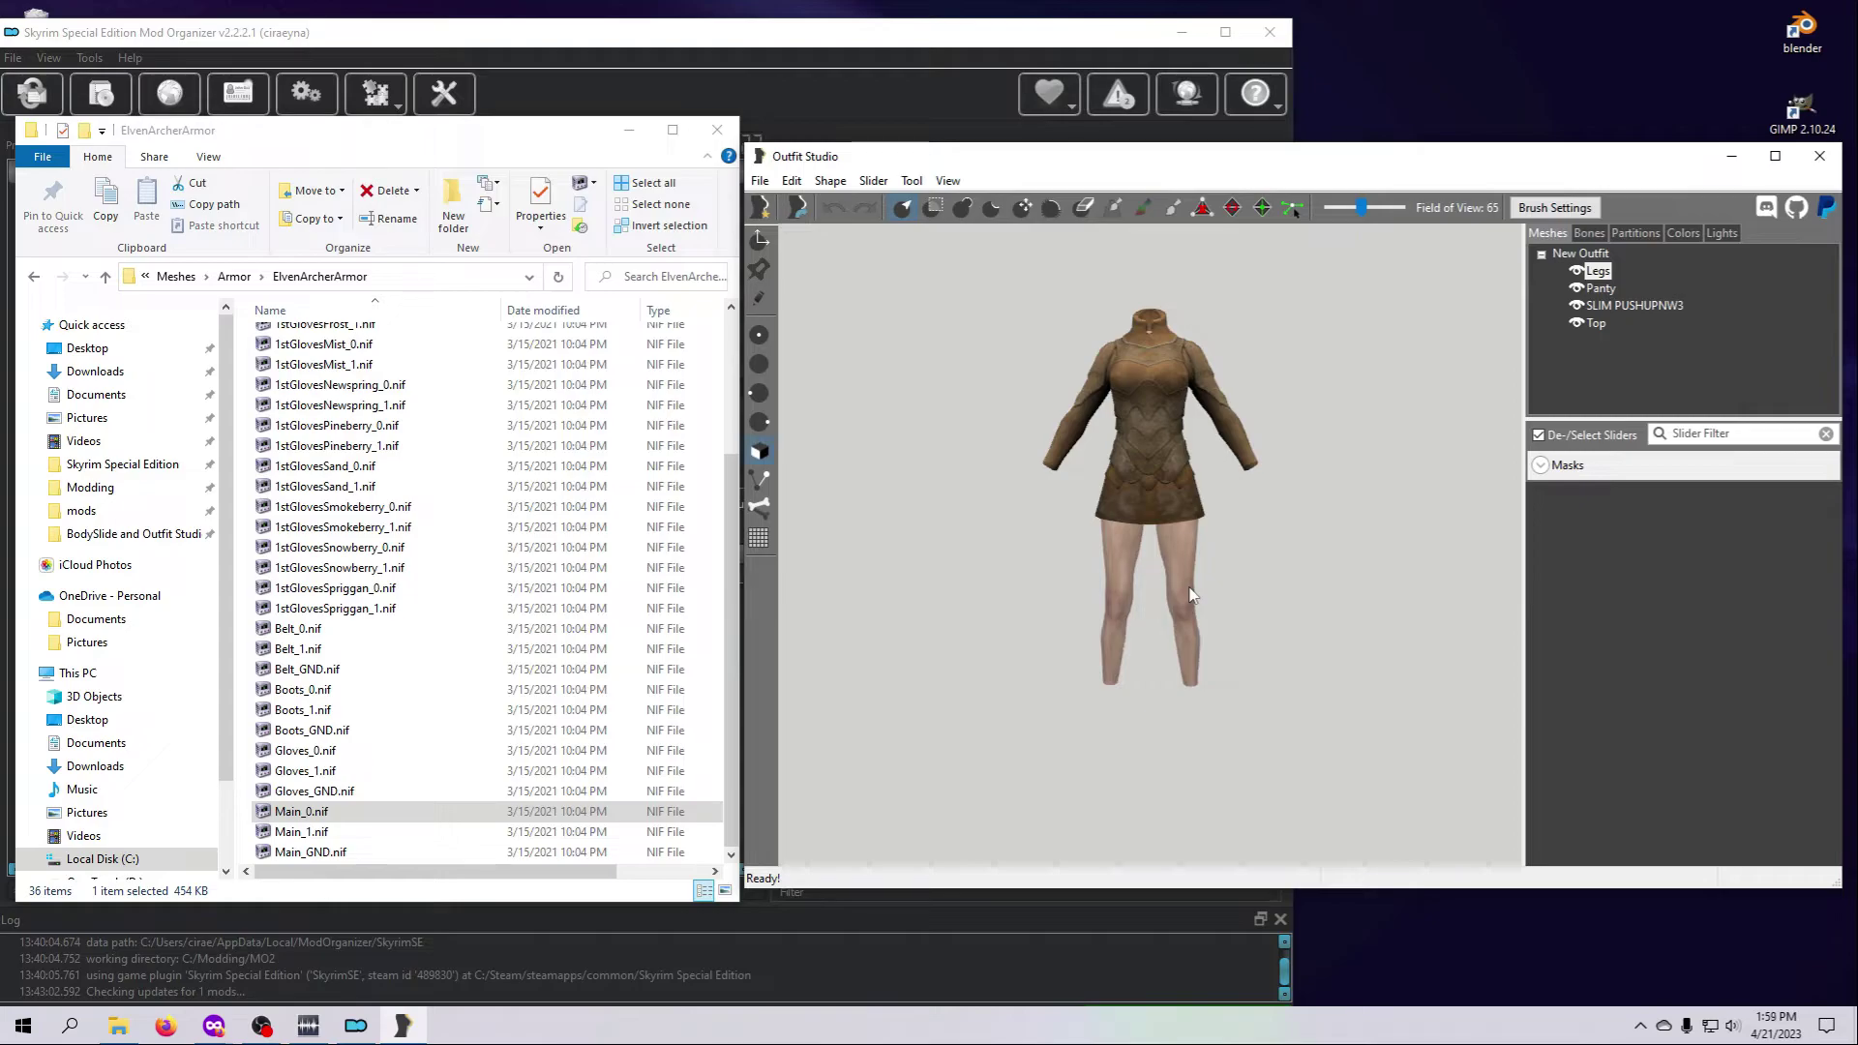
# Check the BSA Textures option in Outfit Studio's settings, leave without changes, and look over the armor textures
pyautogui.click(760, 181)
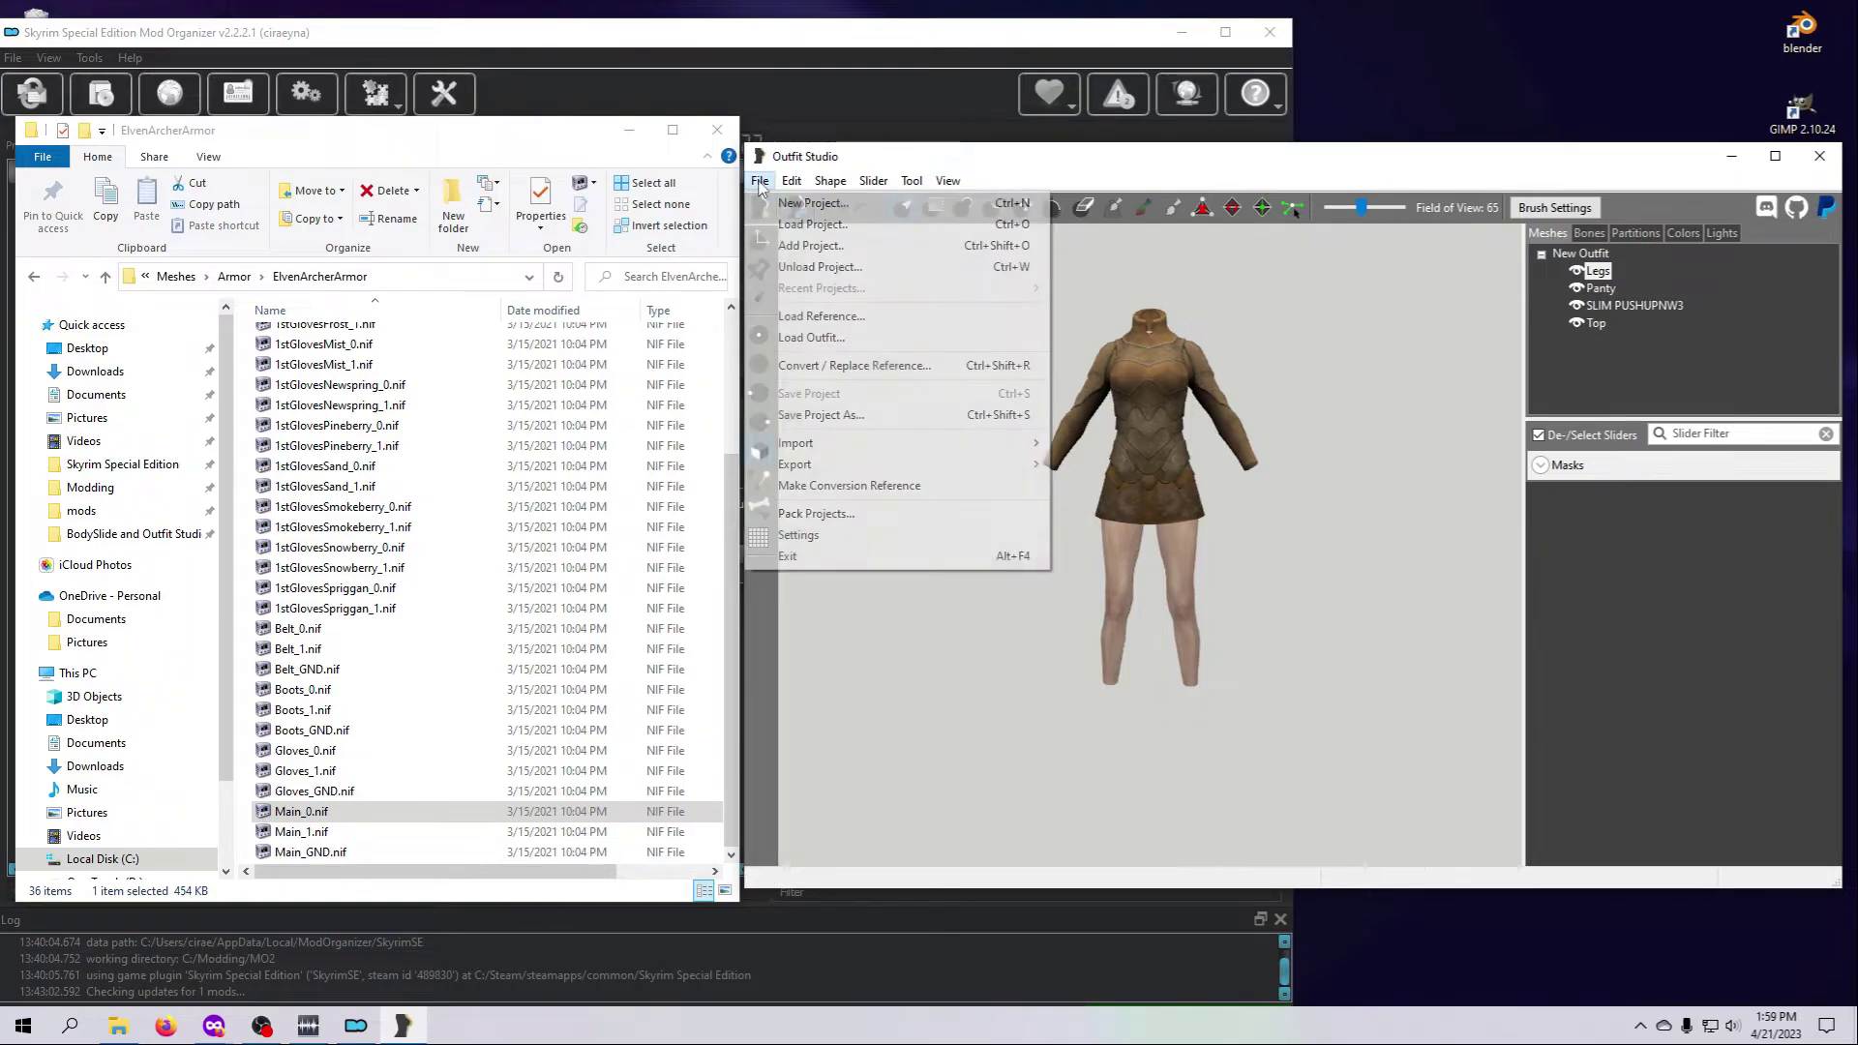
pyautogui.click(816, 542)
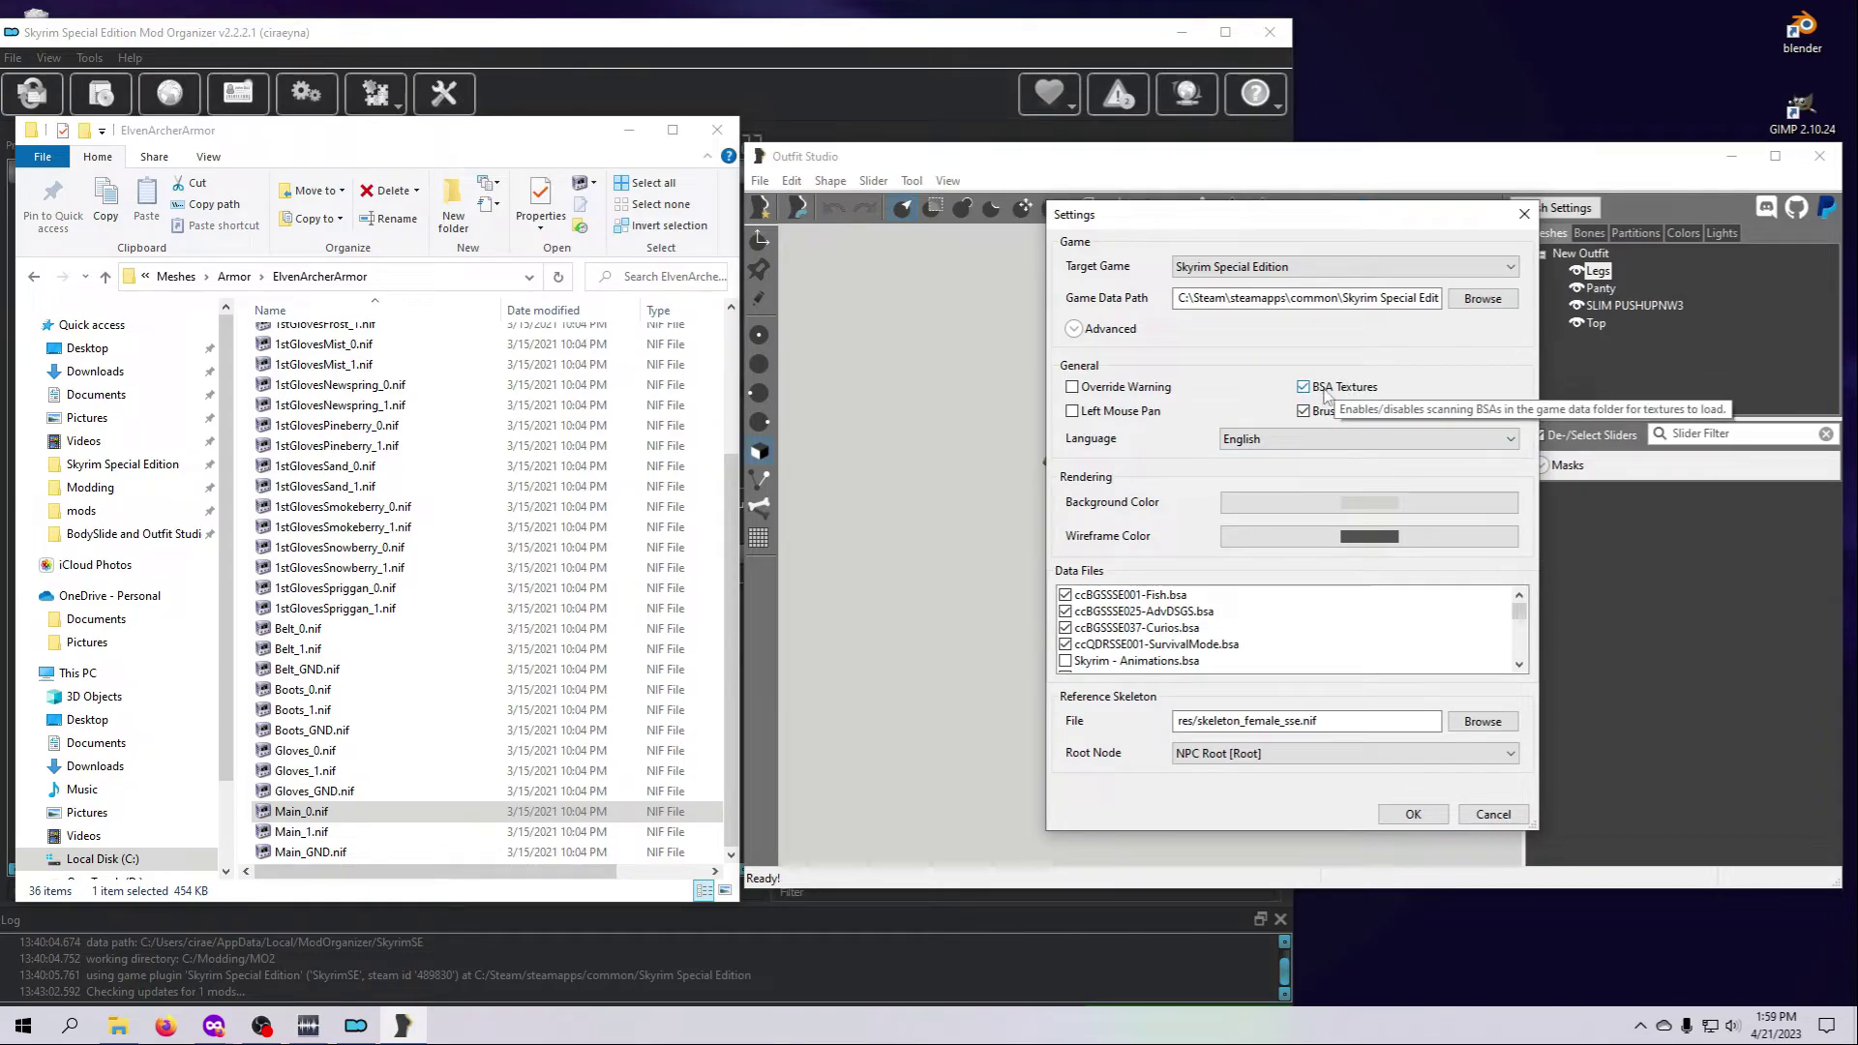
pyautogui.click(1492, 814)
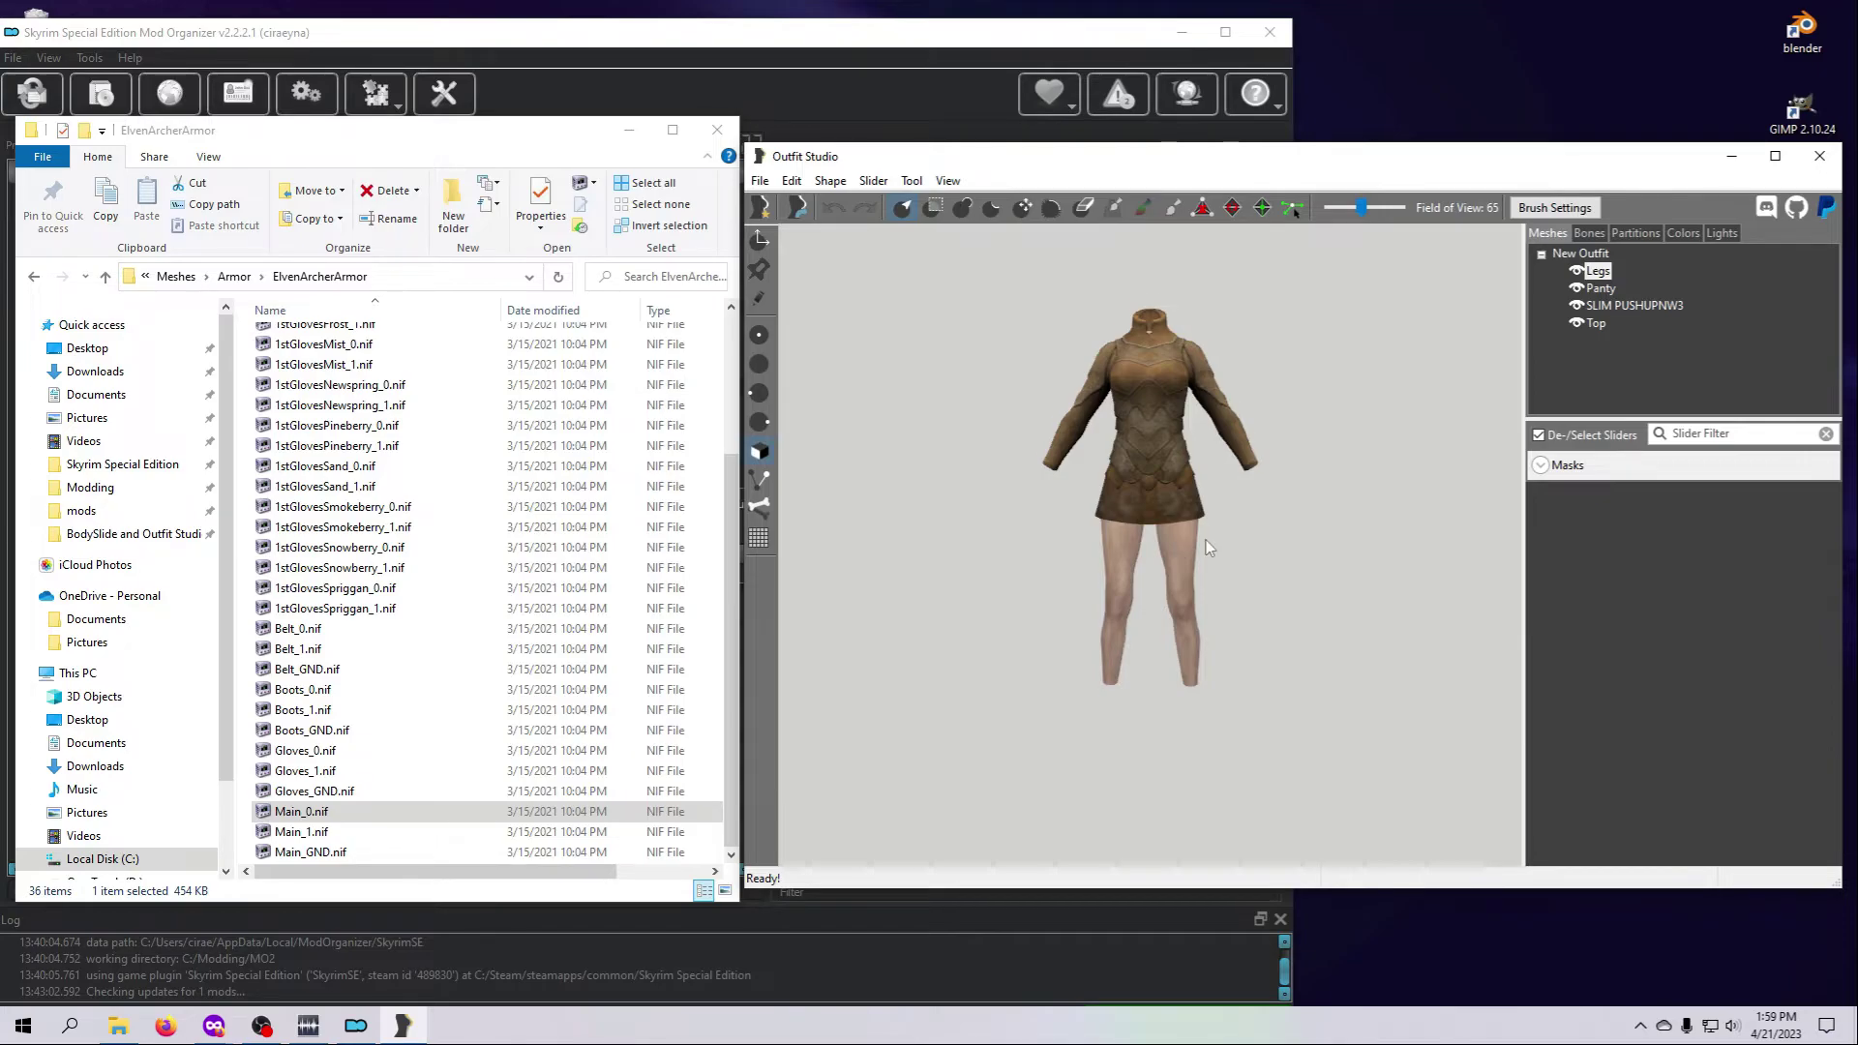
pyautogui.moveTo(1258, 534)
pyautogui.mouseDown()
pyautogui.moveTo(980, 540)
pyautogui.moveTo(1273, 531)
pyautogui.mouseUp()
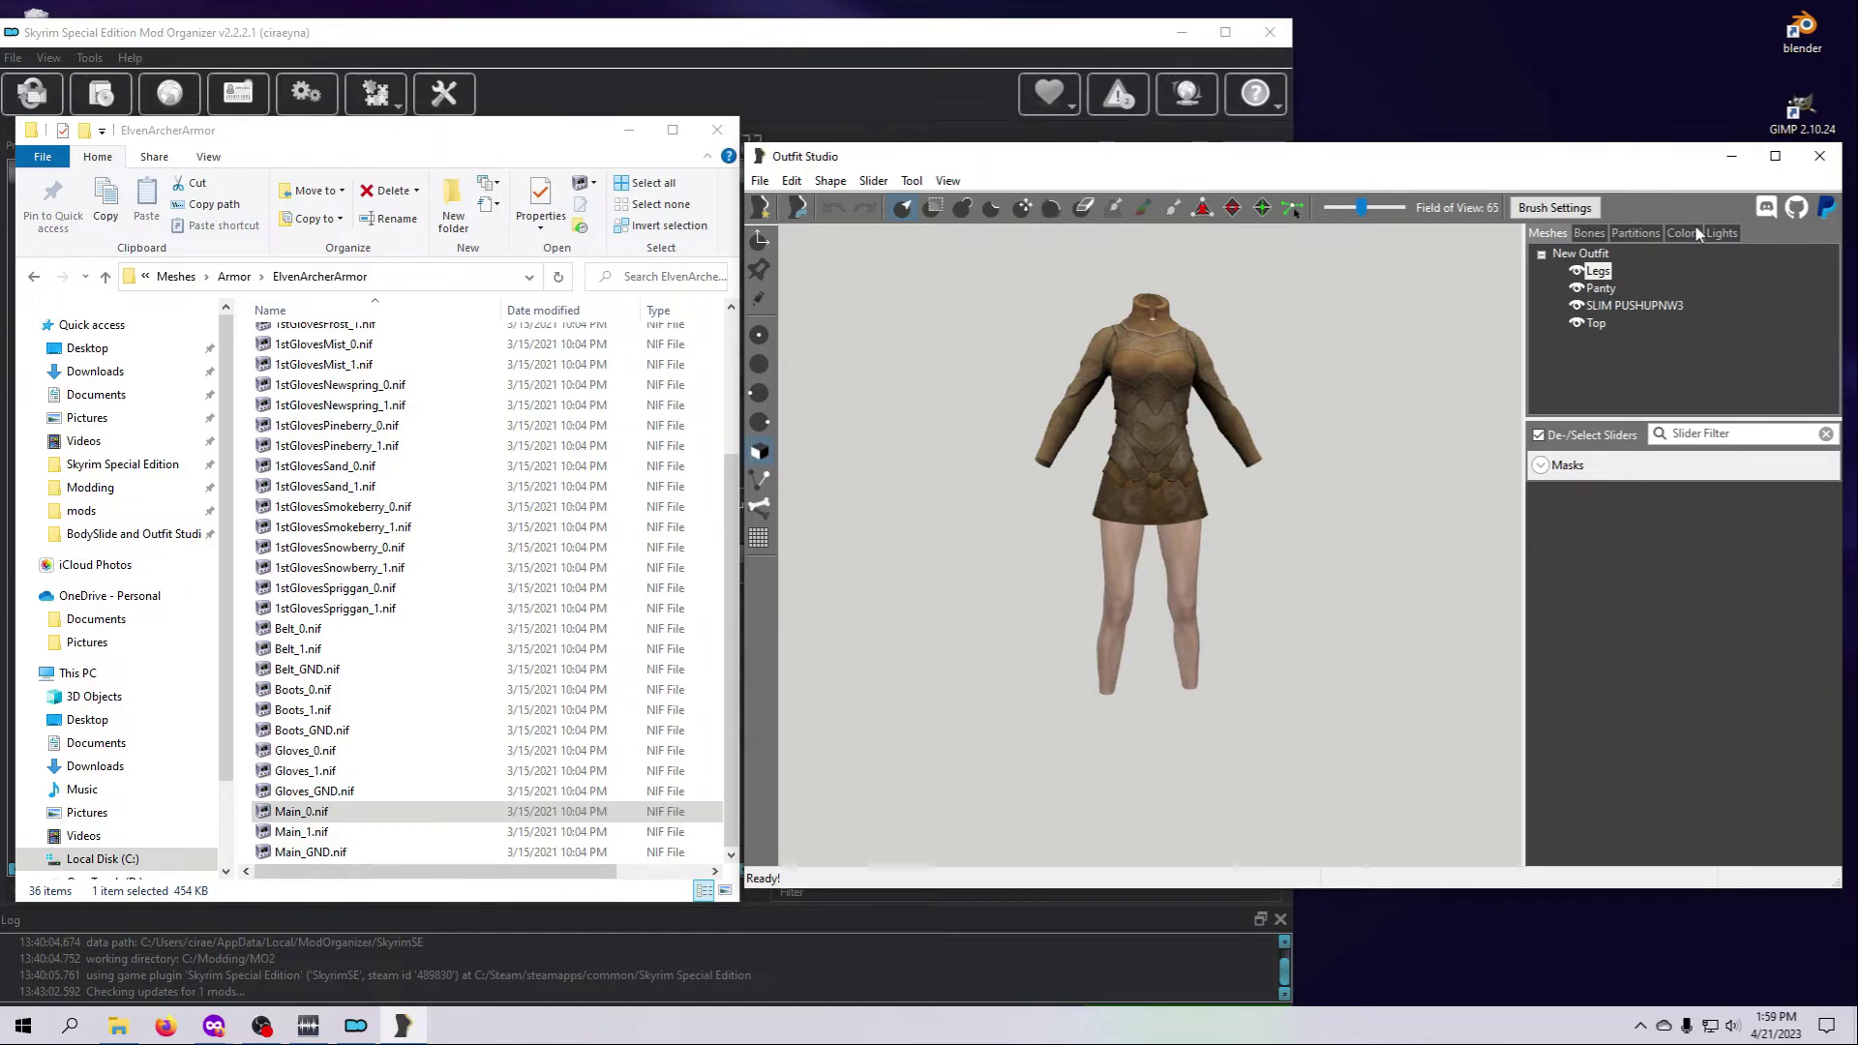
# Close Outfit Studio and Mod Organizer
pyautogui.click(1819, 156)
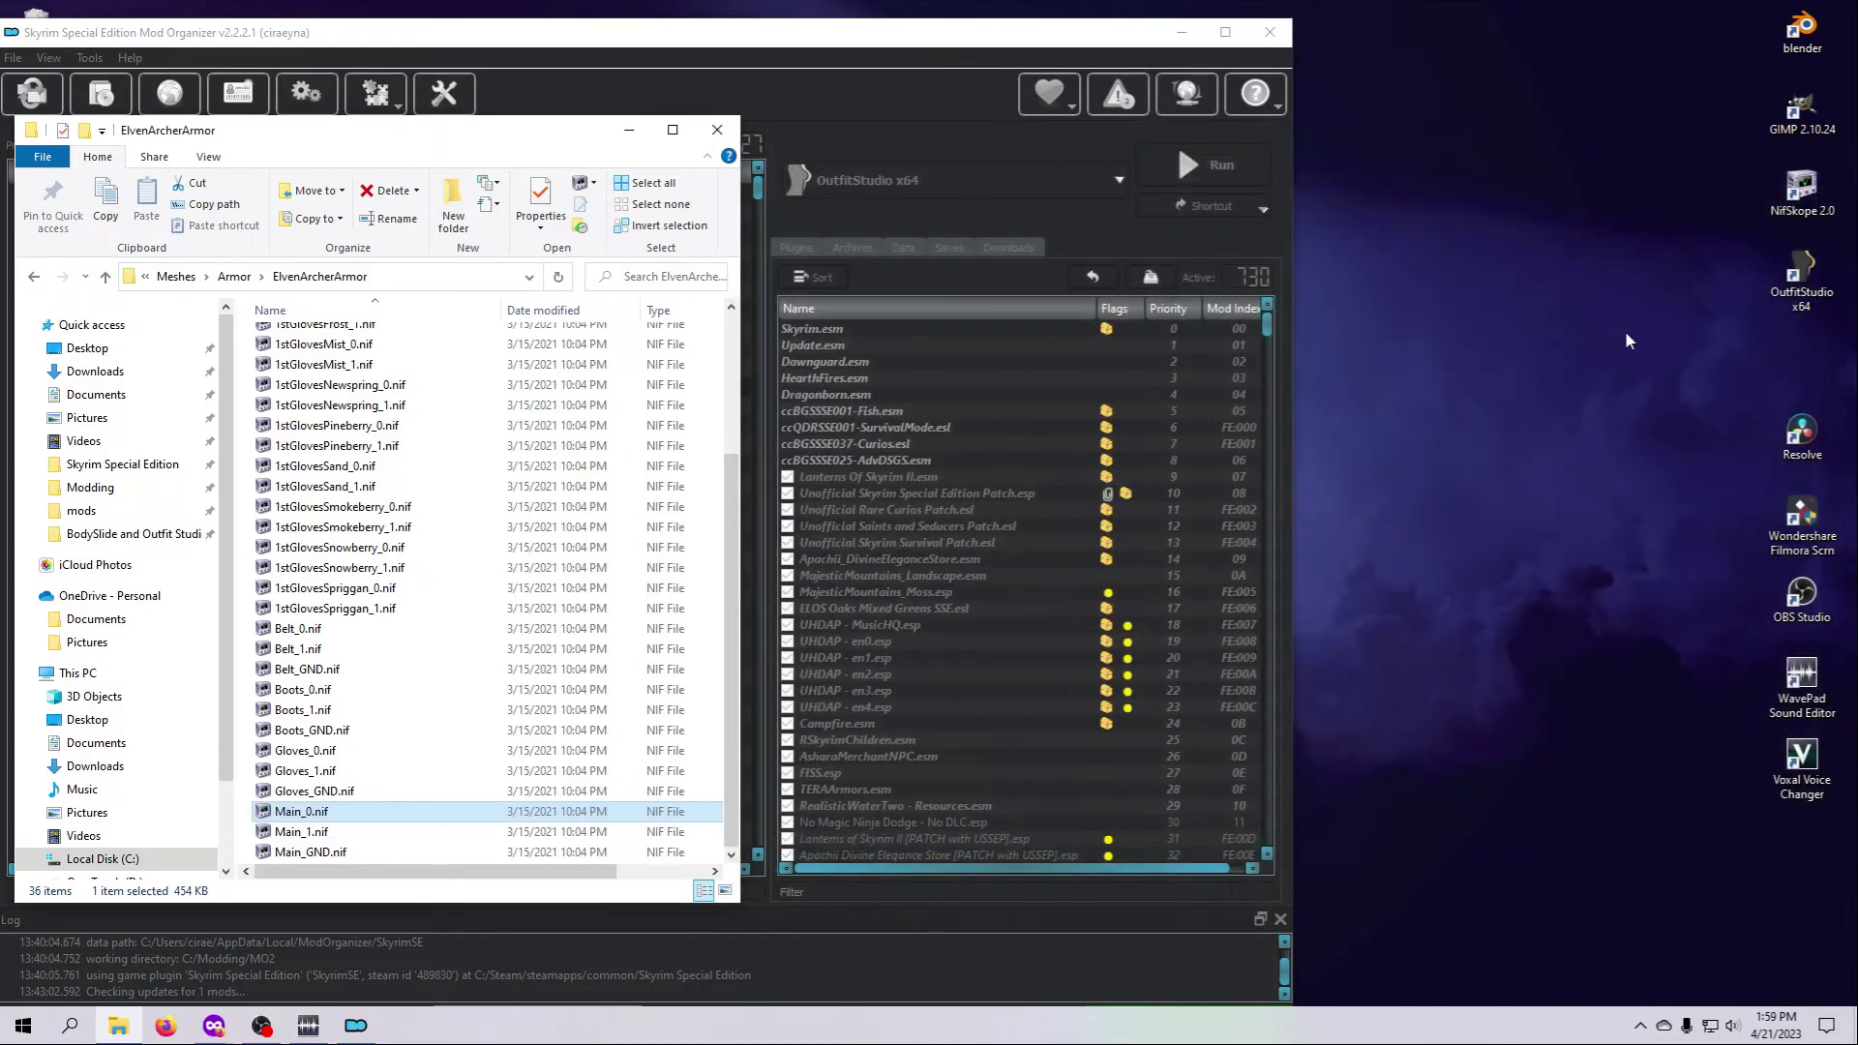
pyautogui.click(1269, 32)
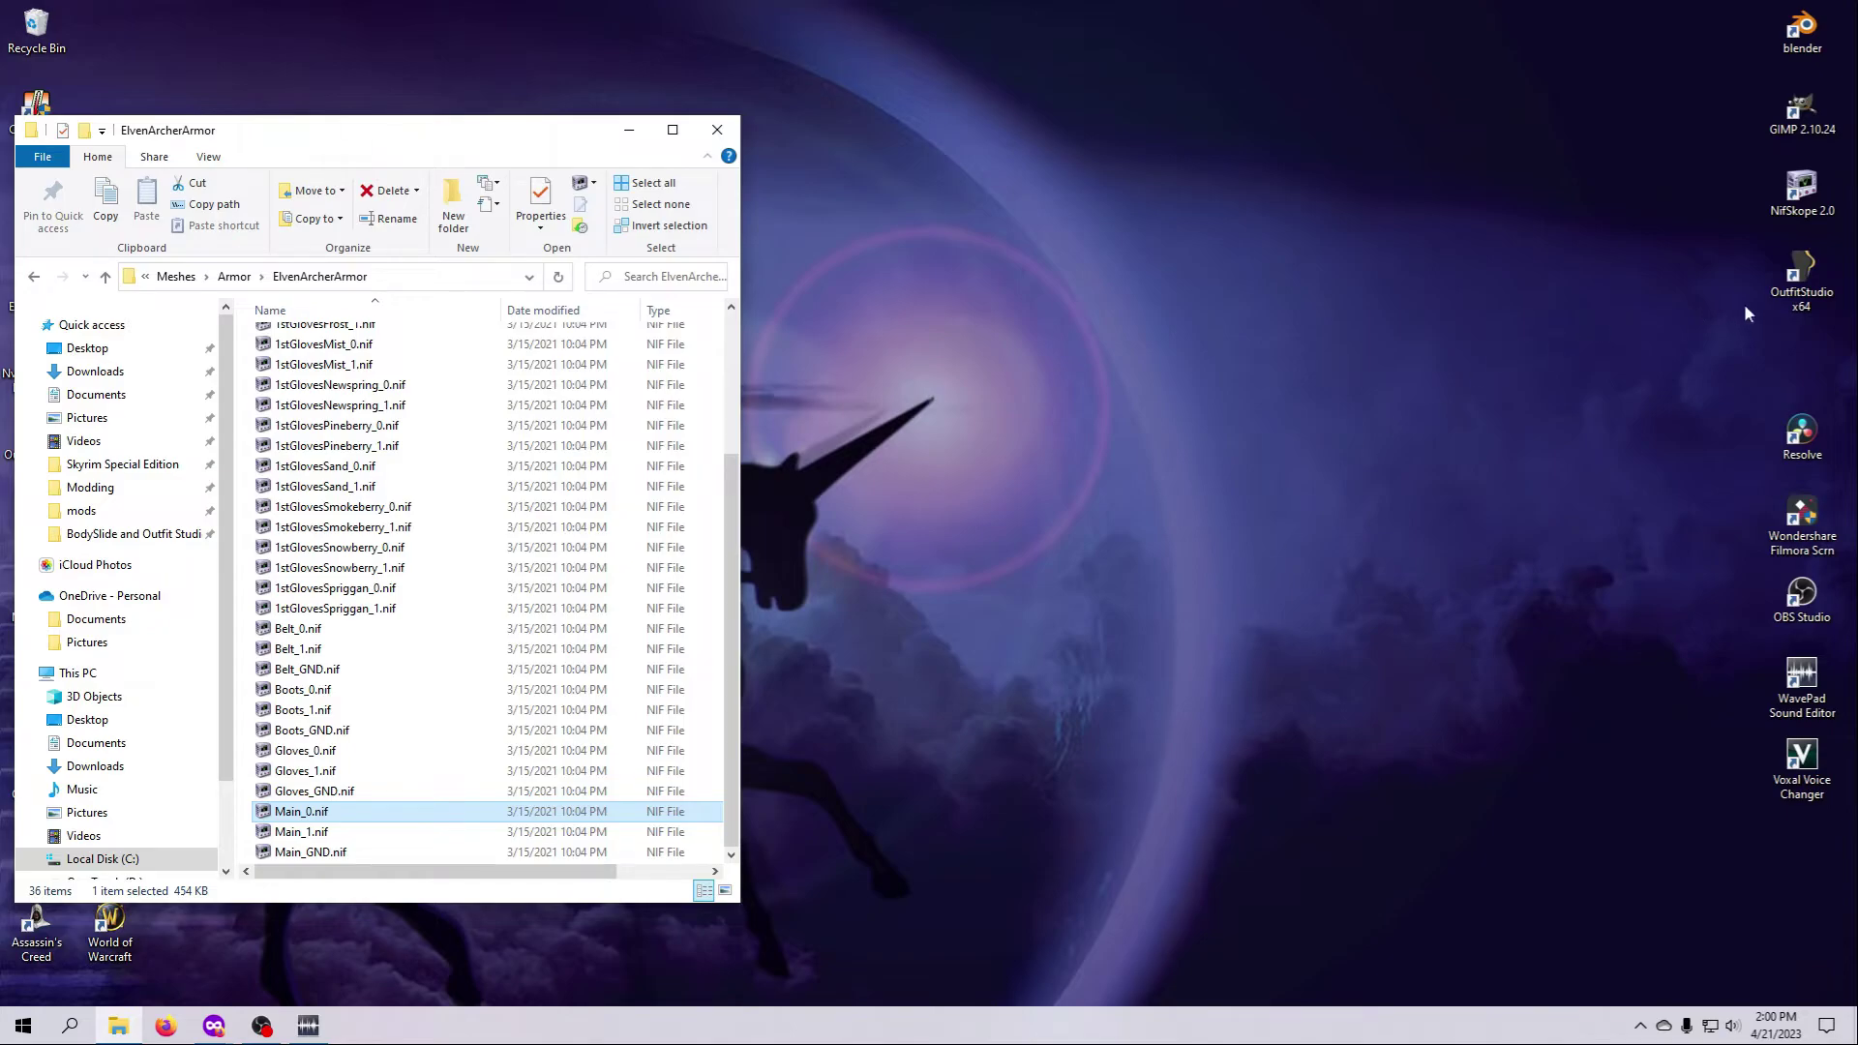
# Launch Outfit Studio from its desktop shortcut, load Main_0.nif to test it, and close the program
pyautogui.doubleClick(1802, 303)
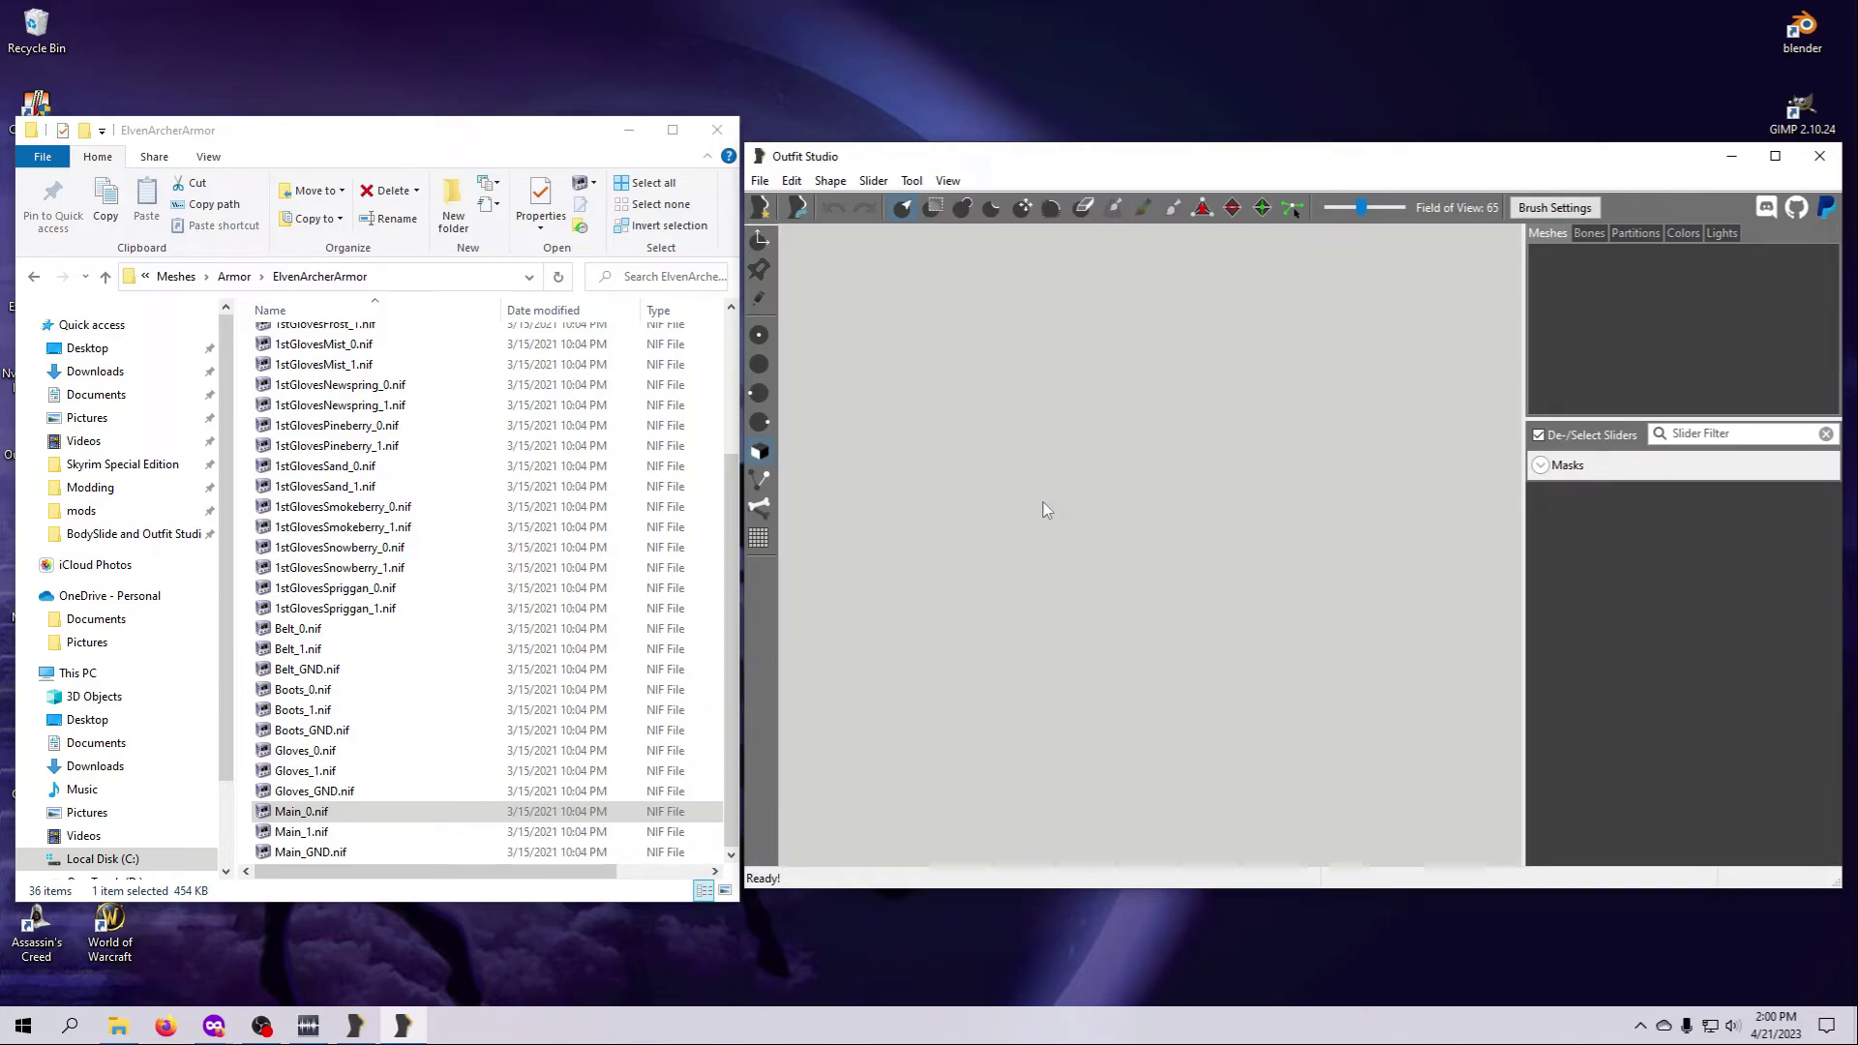
pyautogui.moveTo(348, 816)
pyautogui.mouseDown()
pyautogui.moveTo(867, 750)
pyautogui.moveTo(1091, 550)
pyautogui.moveTo(1105, 572)
pyautogui.moveTo(987, 575)
pyautogui.moveTo(1251, 577)
pyautogui.mouseUp()
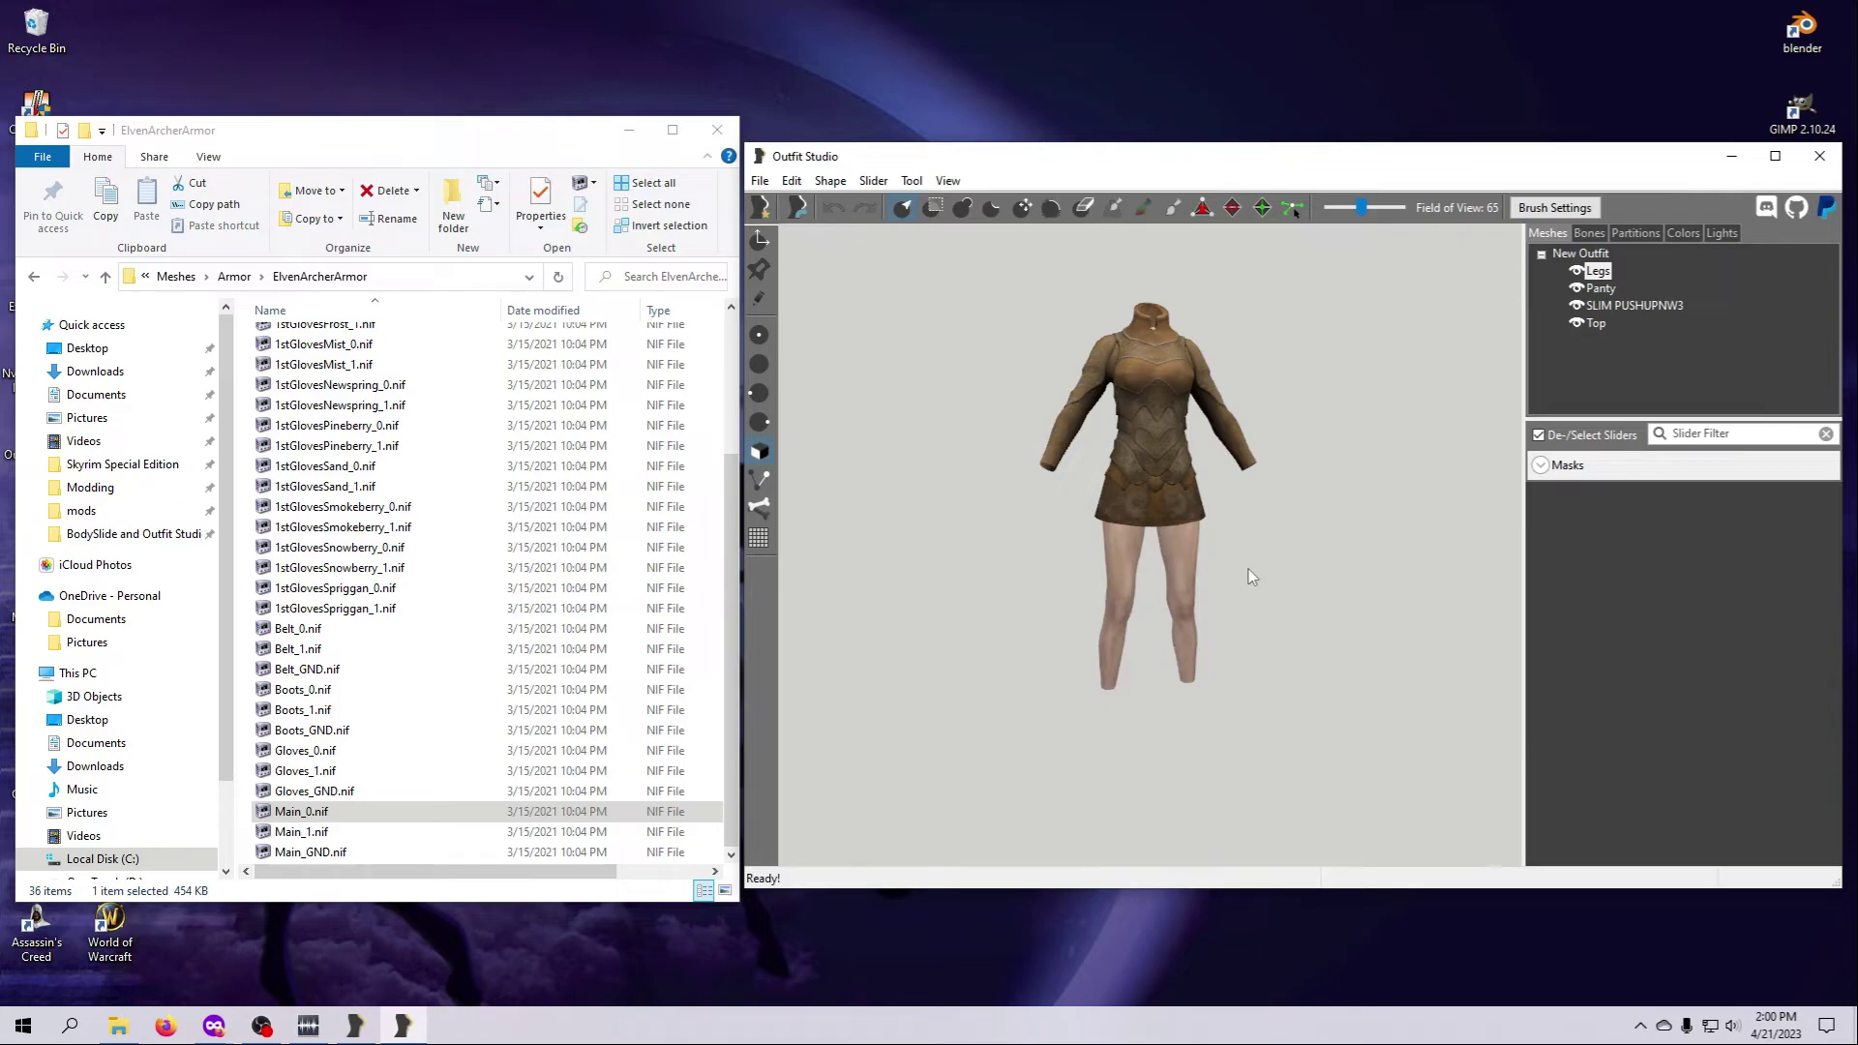
pyautogui.click(1819, 156)
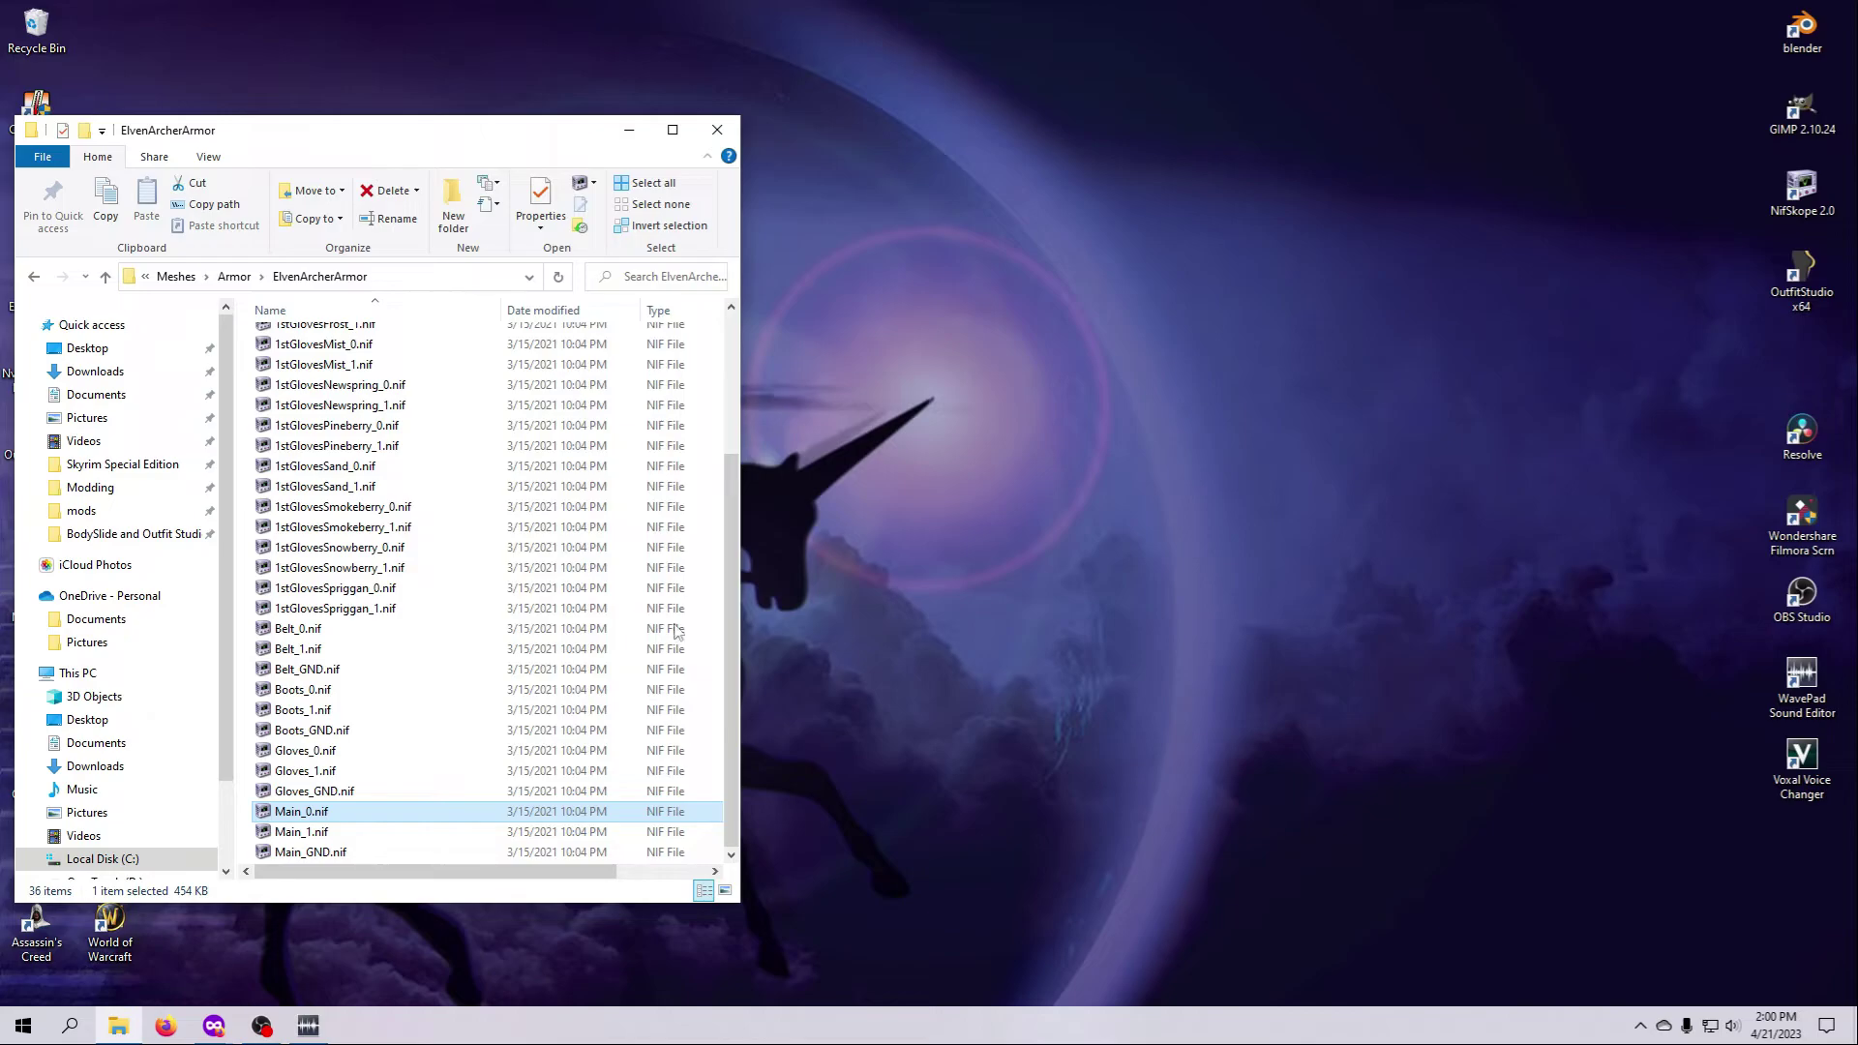
# Launch OutfitStudio x64.exe directly from the CalienteTools\BodySlide folder of the BodySlide and Outfit Studio v5.6.0 mod
pyautogui.click(113, 539)
pyautogui.click(290, 345)
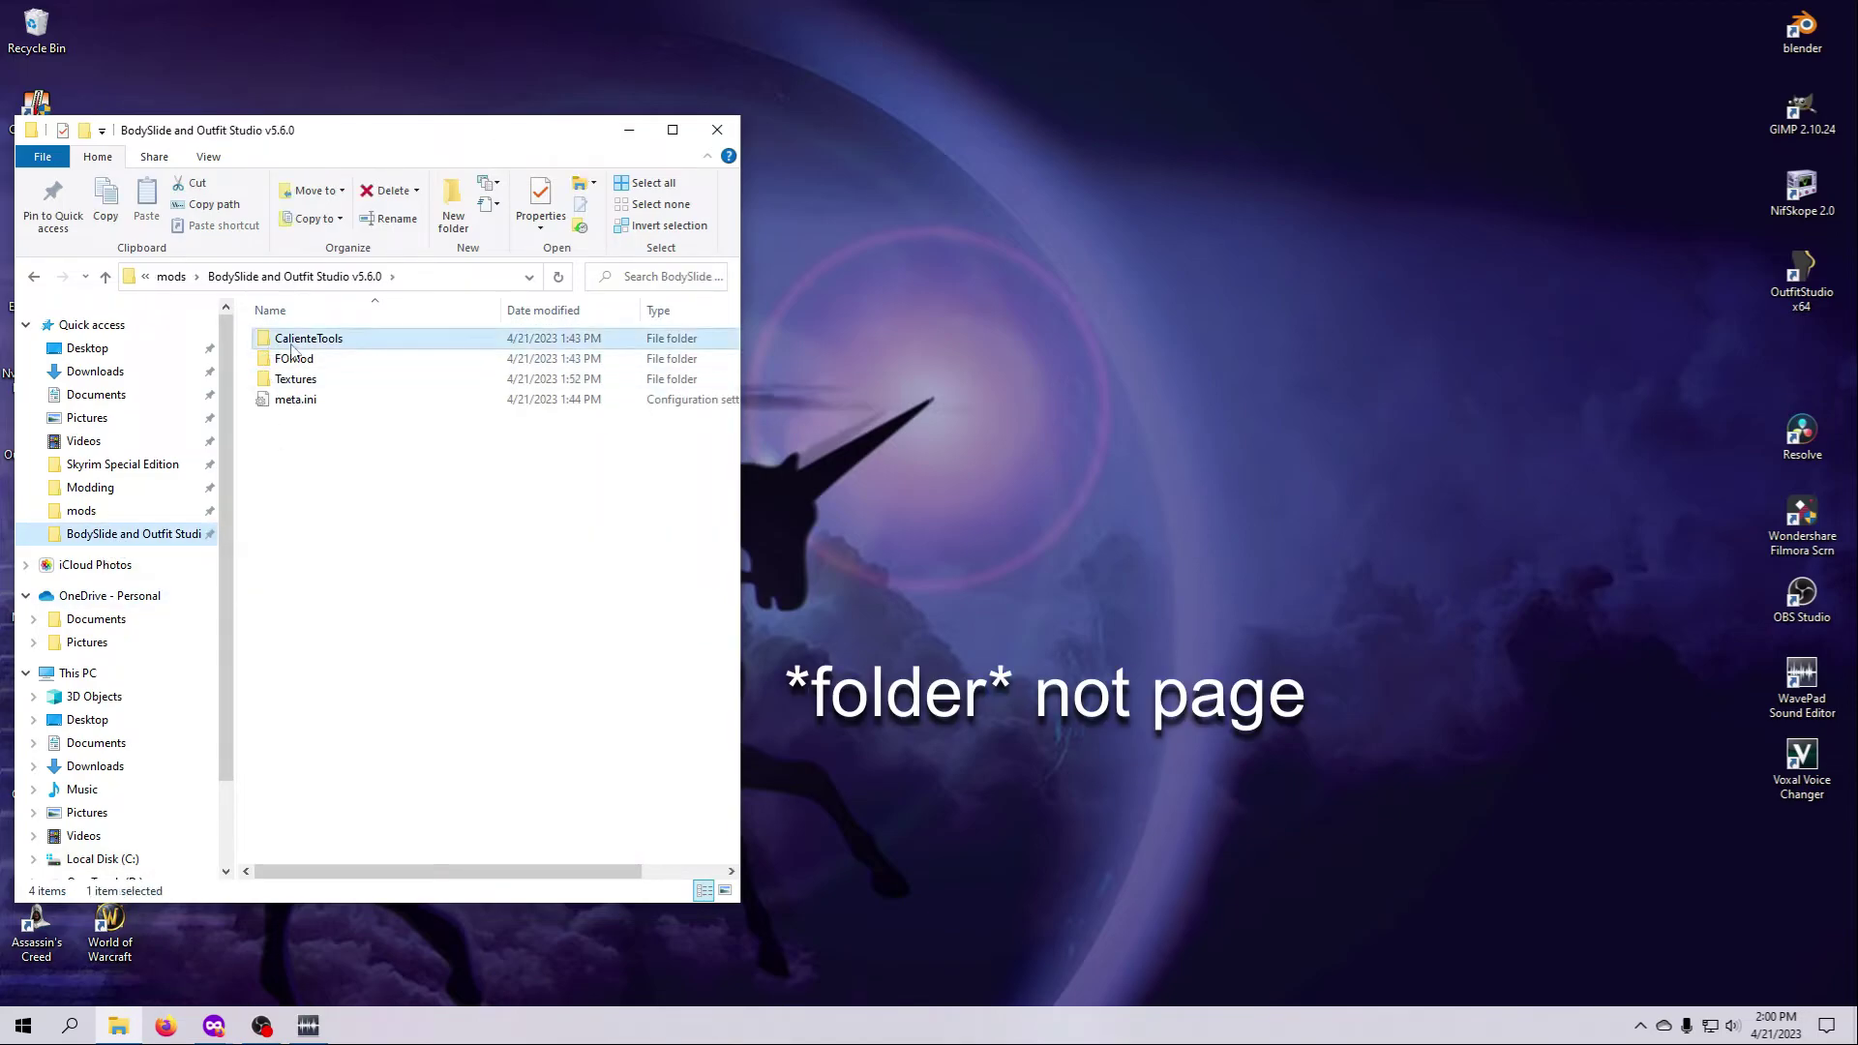
pyautogui.doubleClick(292, 345)
pyautogui.doubleClick(310, 354)
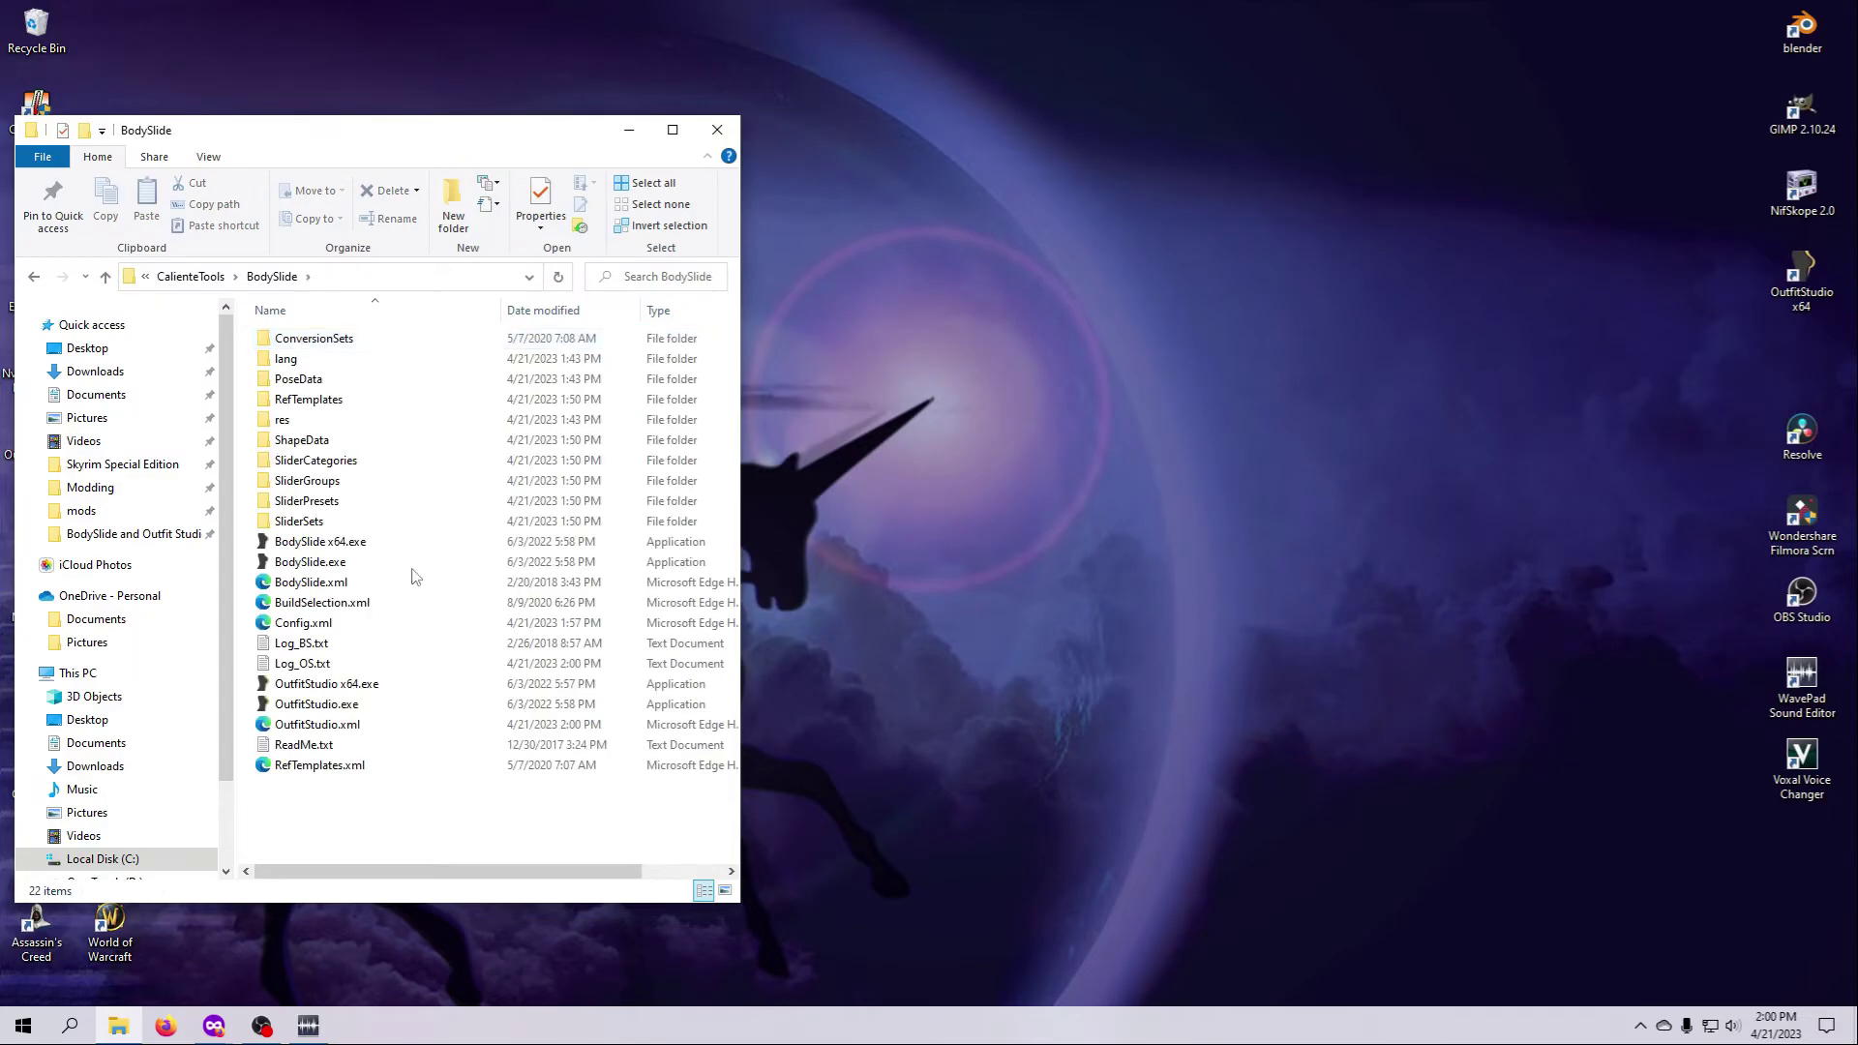
pyautogui.doubleClick(327, 686)
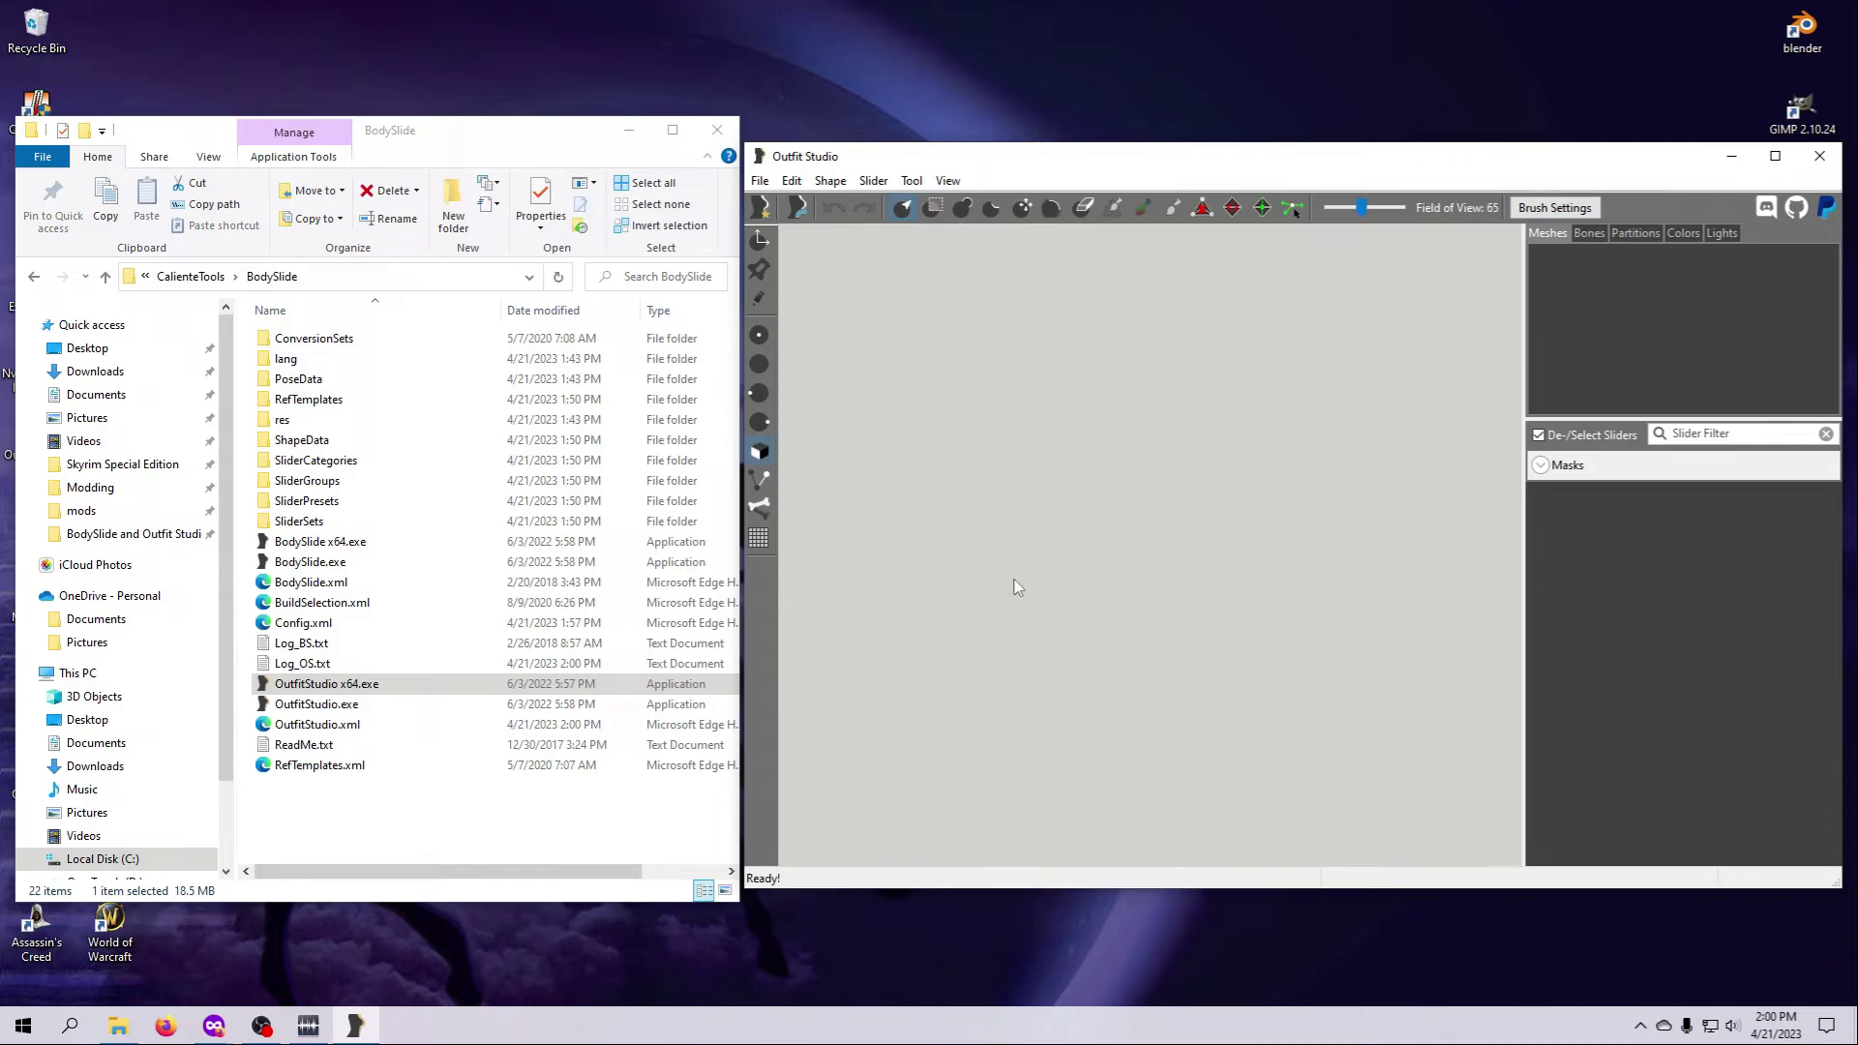
# Find and open the Ashara Elven Archer Armour UNP folder in the Mod Organizer mods directory
pyautogui.click(82, 510)
pyautogui.scroll(-4, 388, 589)
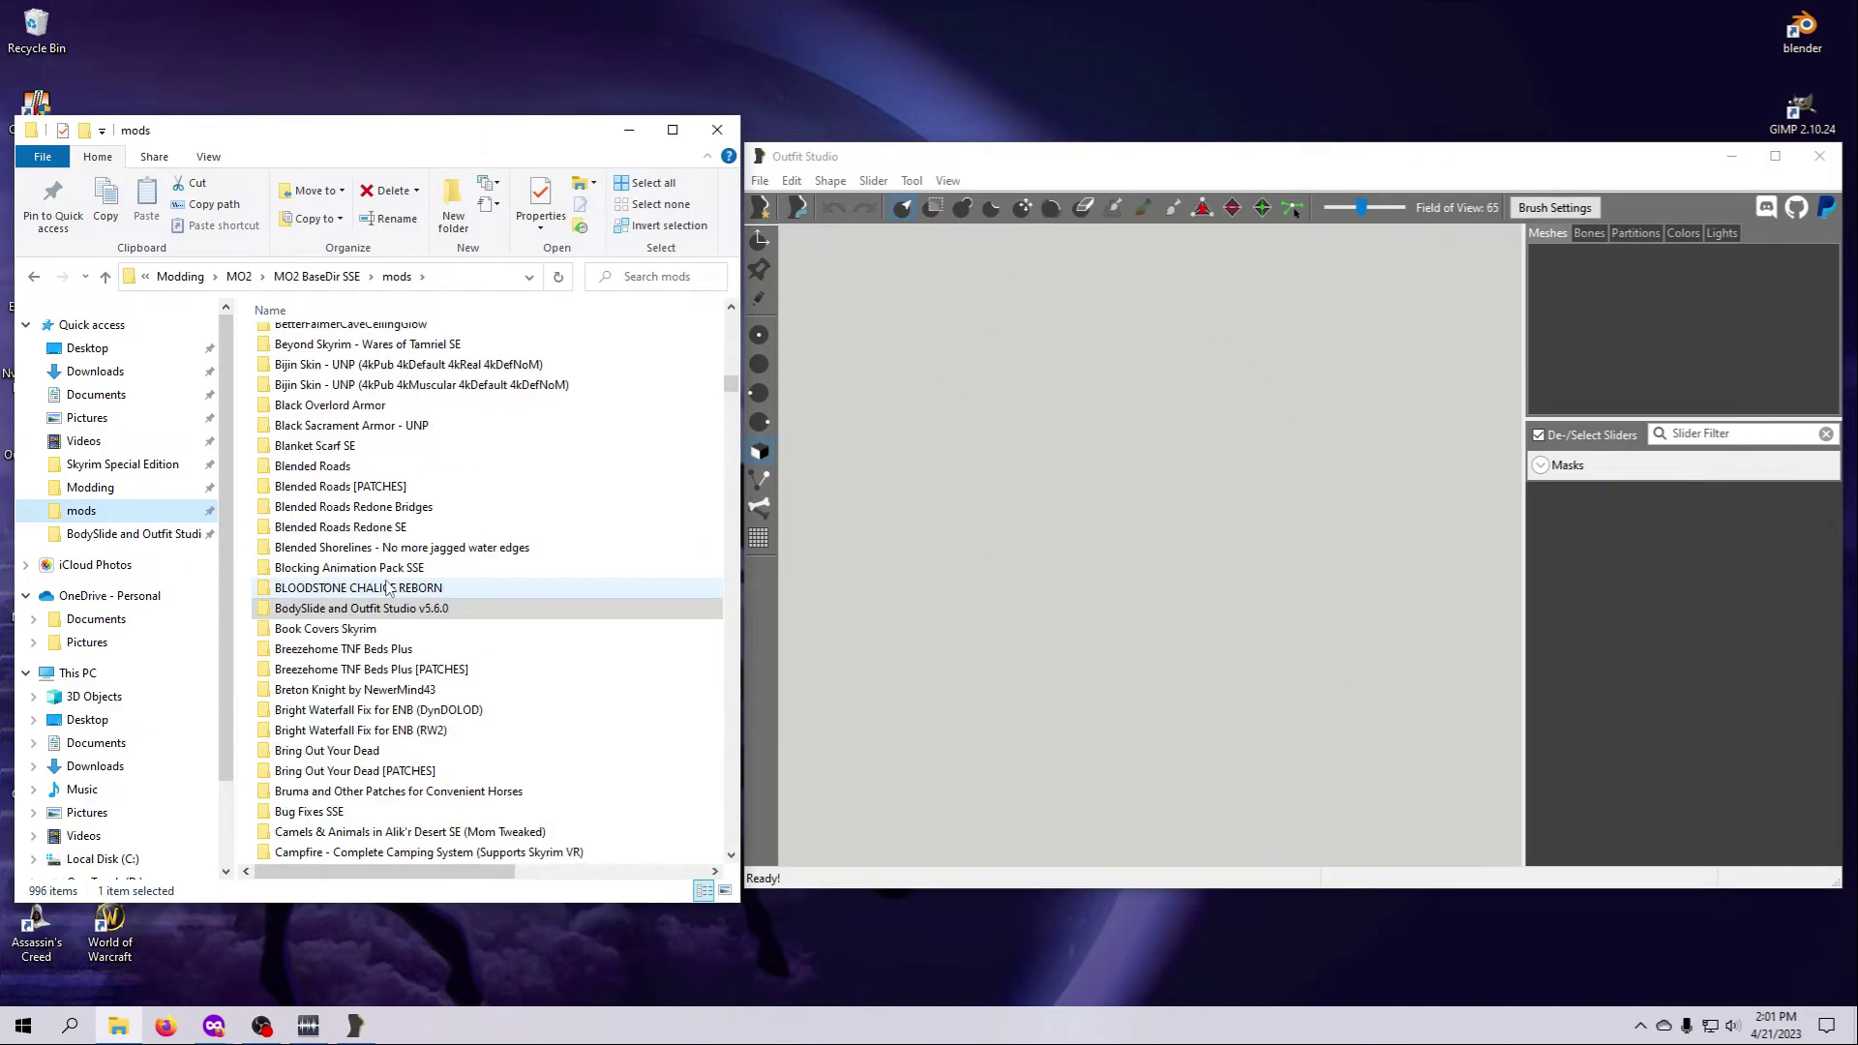
pyautogui.scroll(-4, 427, 668)
pyautogui.scroll(11, 441, 682)
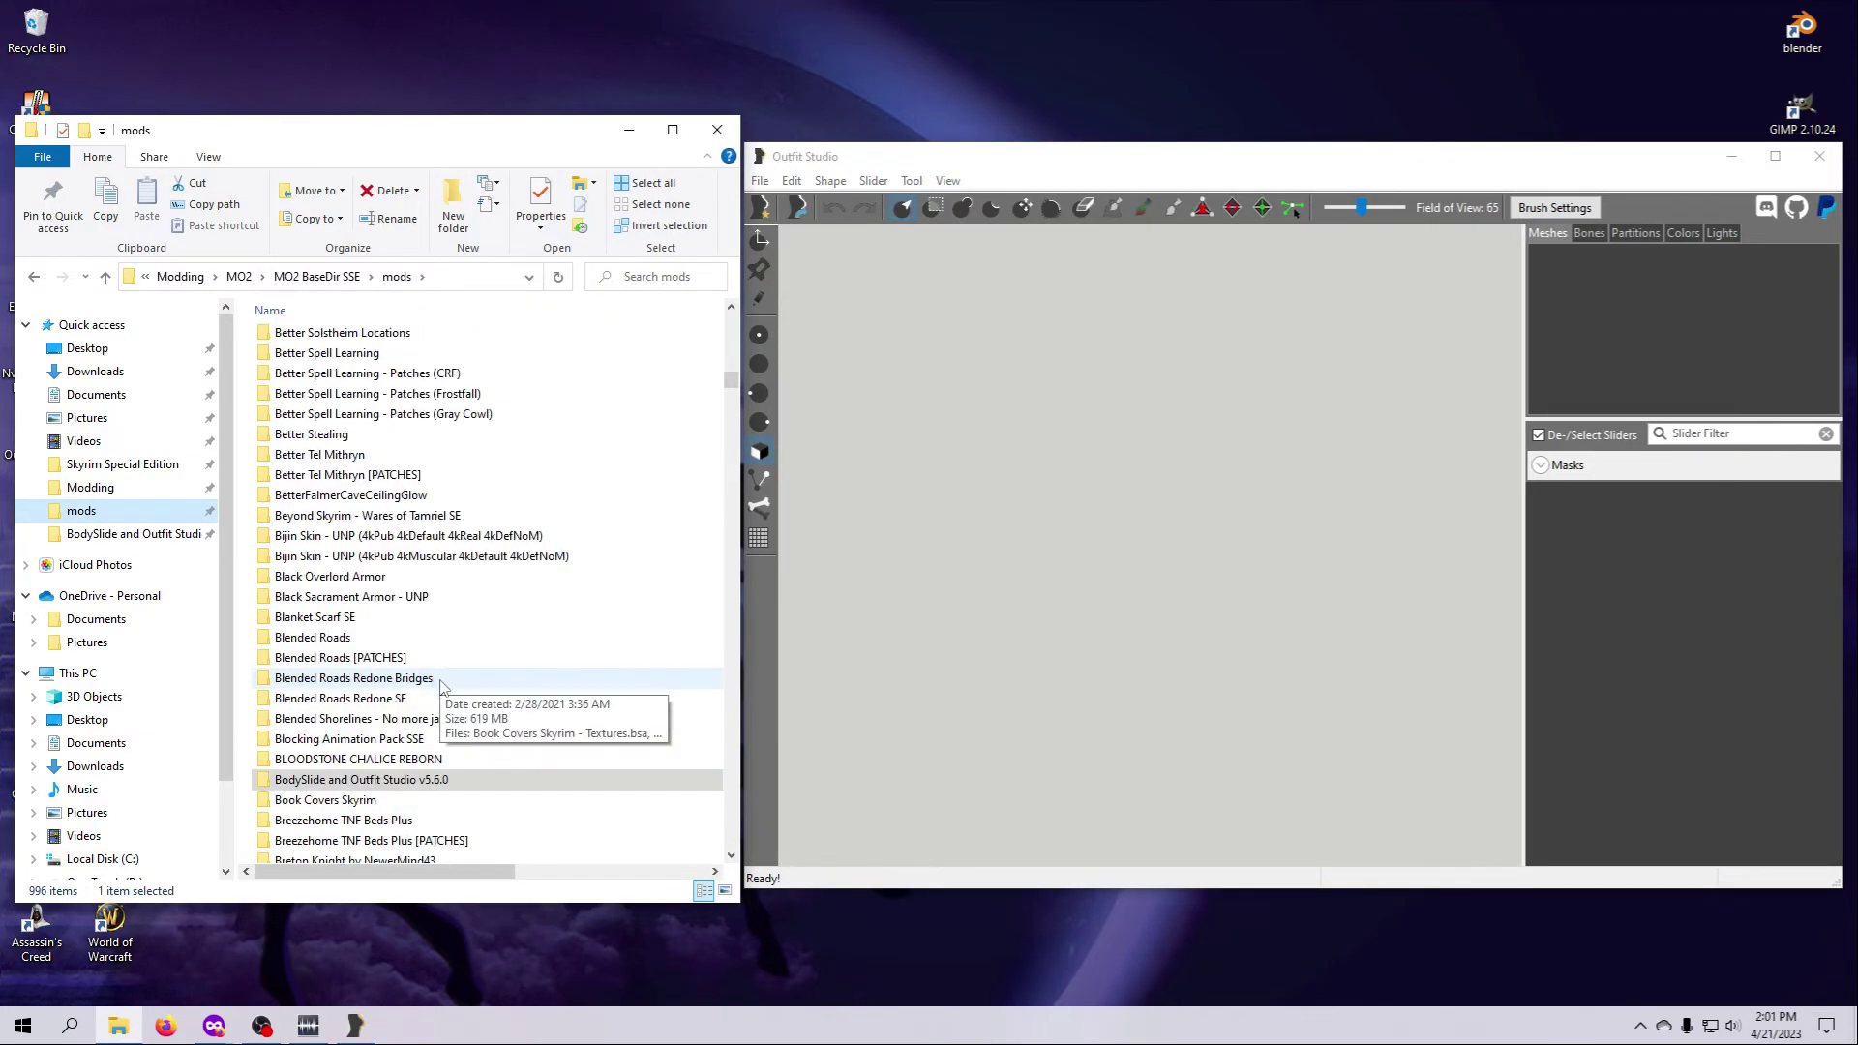
pyautogui.scroll(20, 441, 685)
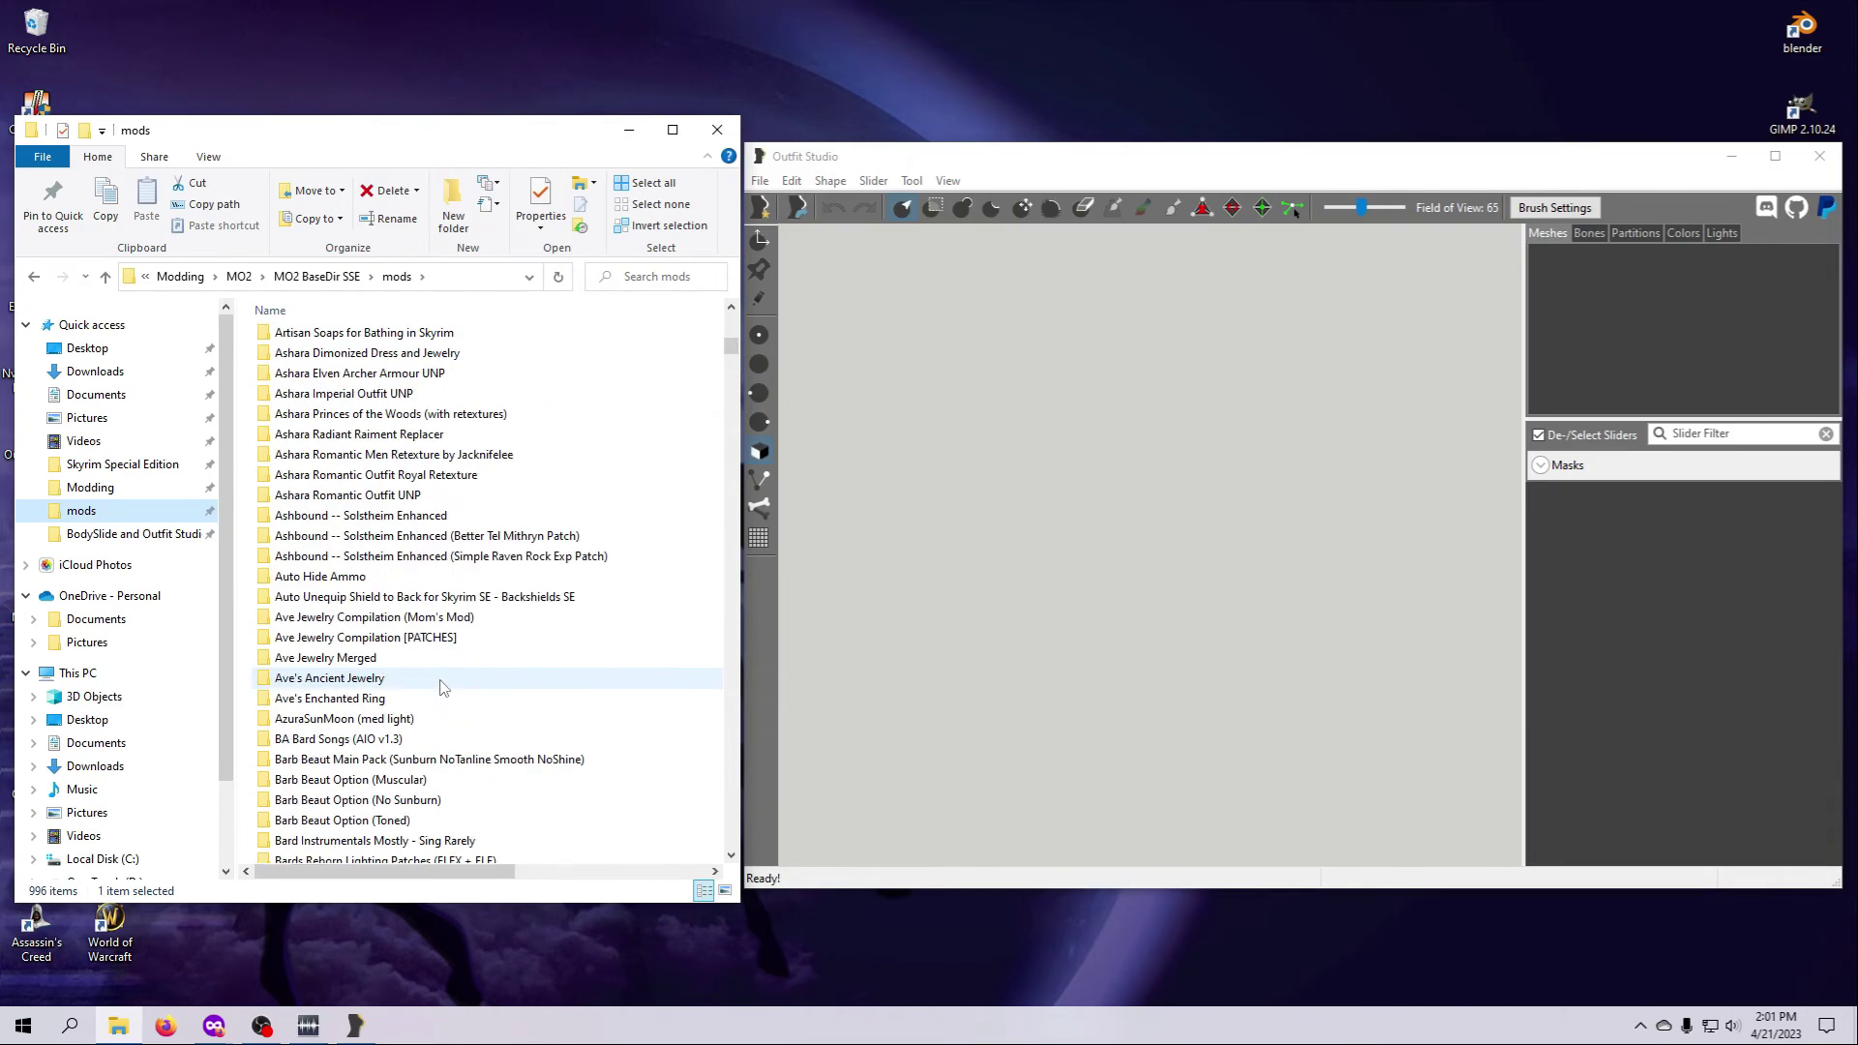
pyautogui.scroll(3, 443, 687)
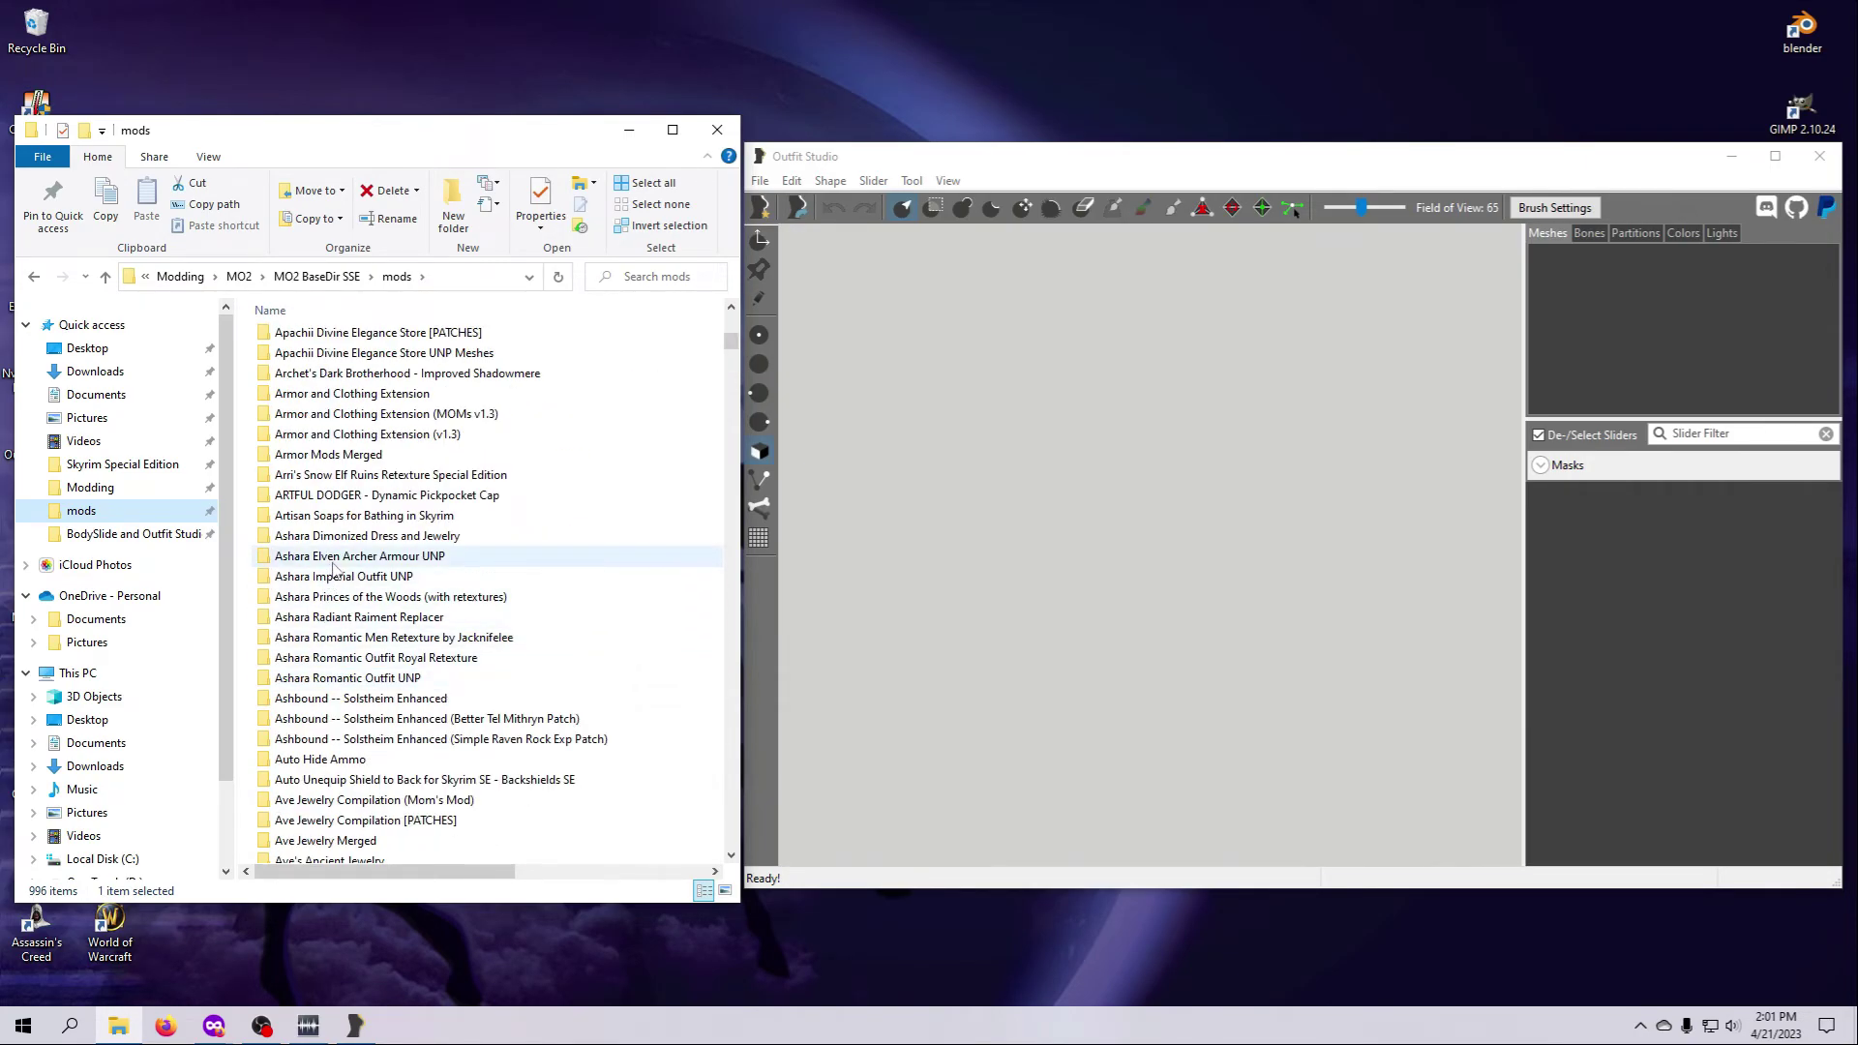
pyautogui.click(336, 559)
pyautogui.doubleClick(327, 557)
pyautogui.press('Escape')
pyautogui.doubleClick(427, 557)
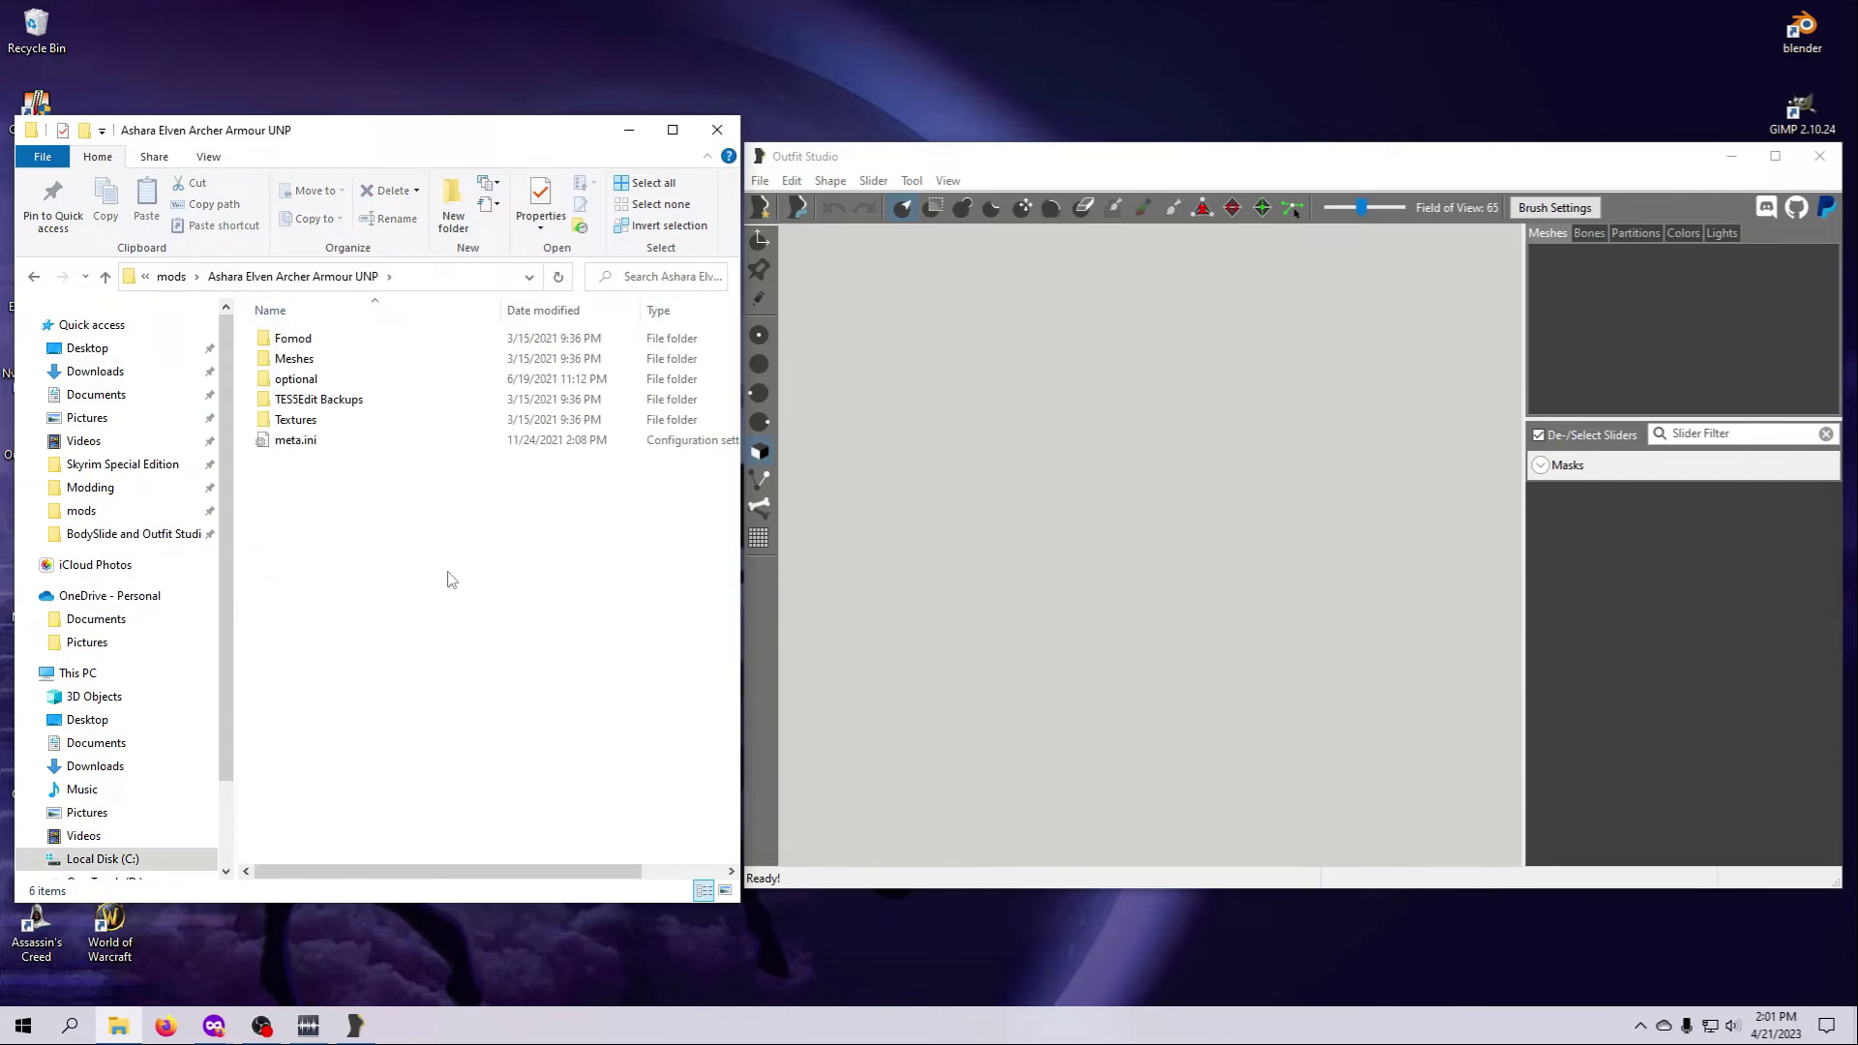
# Load Main_0.nif from the mod's Meshes\Armor\ElvenArcherArmor folder into the open Outfit Studio window
pyautogui.doubleClick(325, 360)
pyautogui.doubleClick(303, 340)
pyautogui.click(304, 343)
pyautogui.doubleClick(303, 340)
pyautogui.scroll(-4, 448, 725)
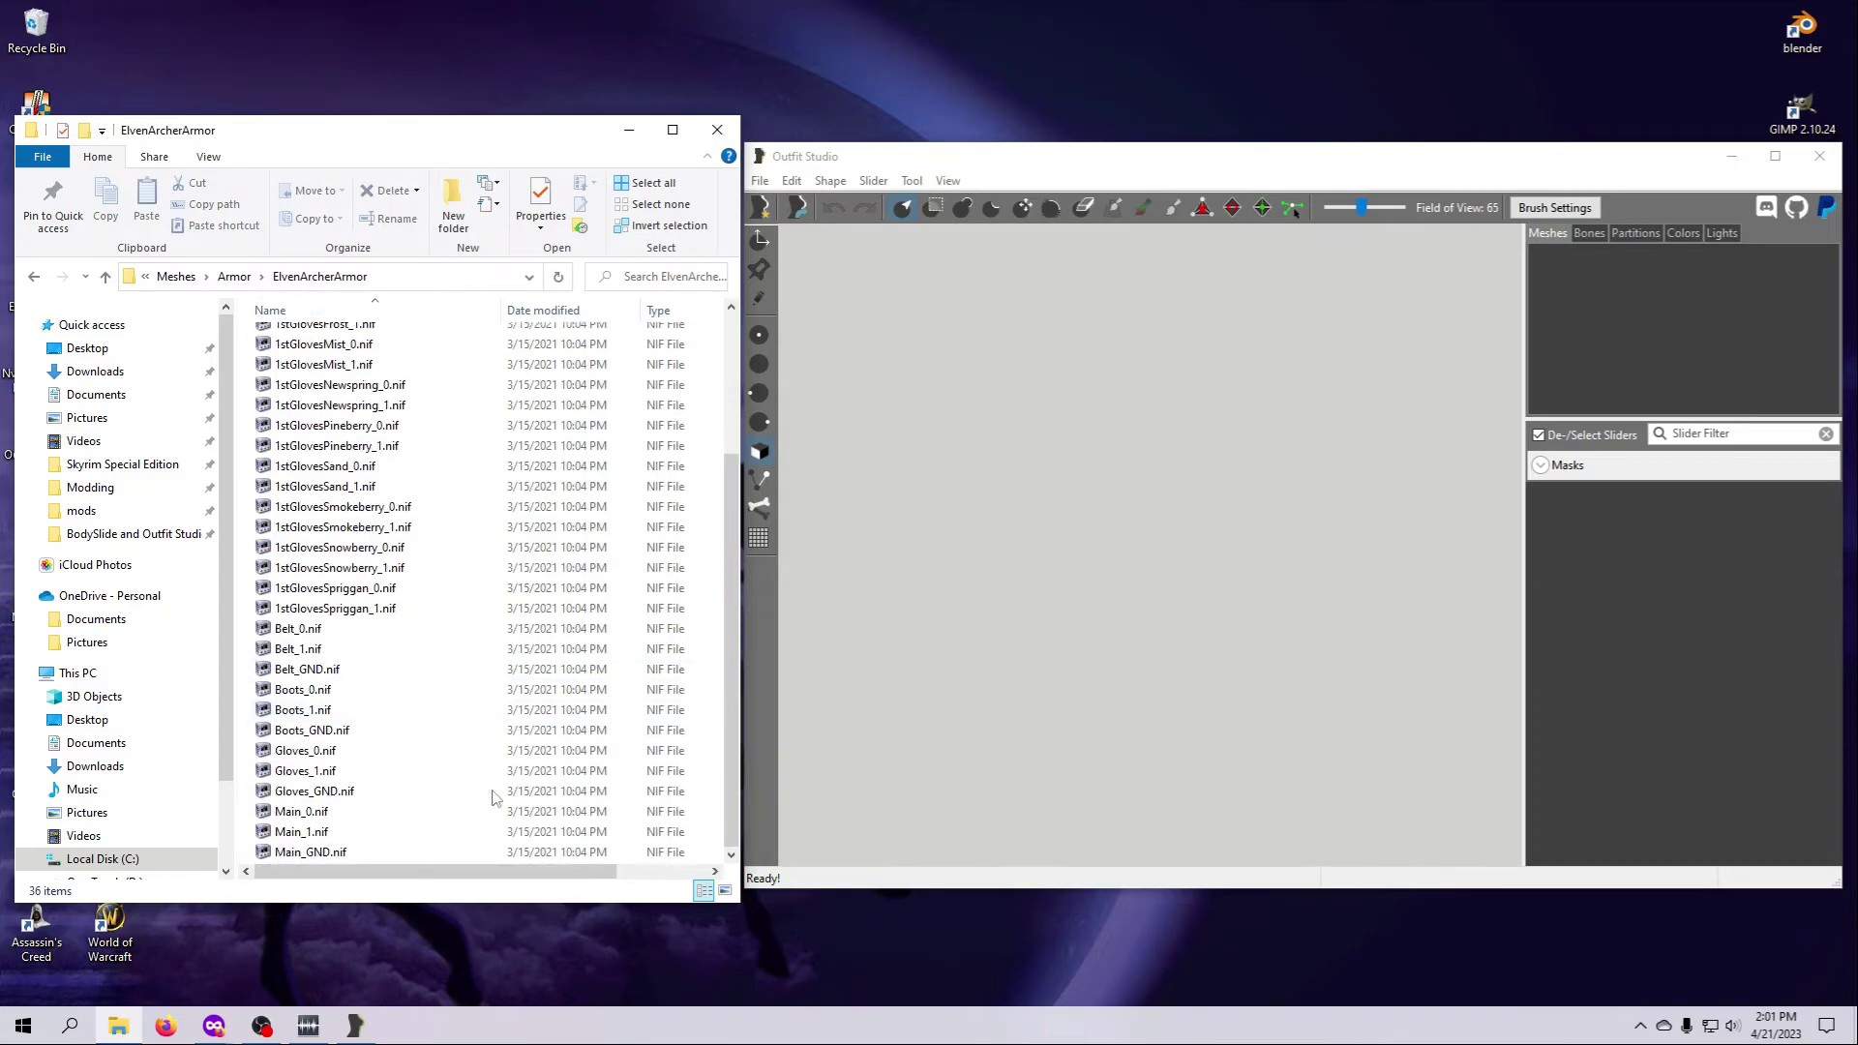
pyautogui.moveTo(329, 817); pyautogui.dragTo(1060, 541)
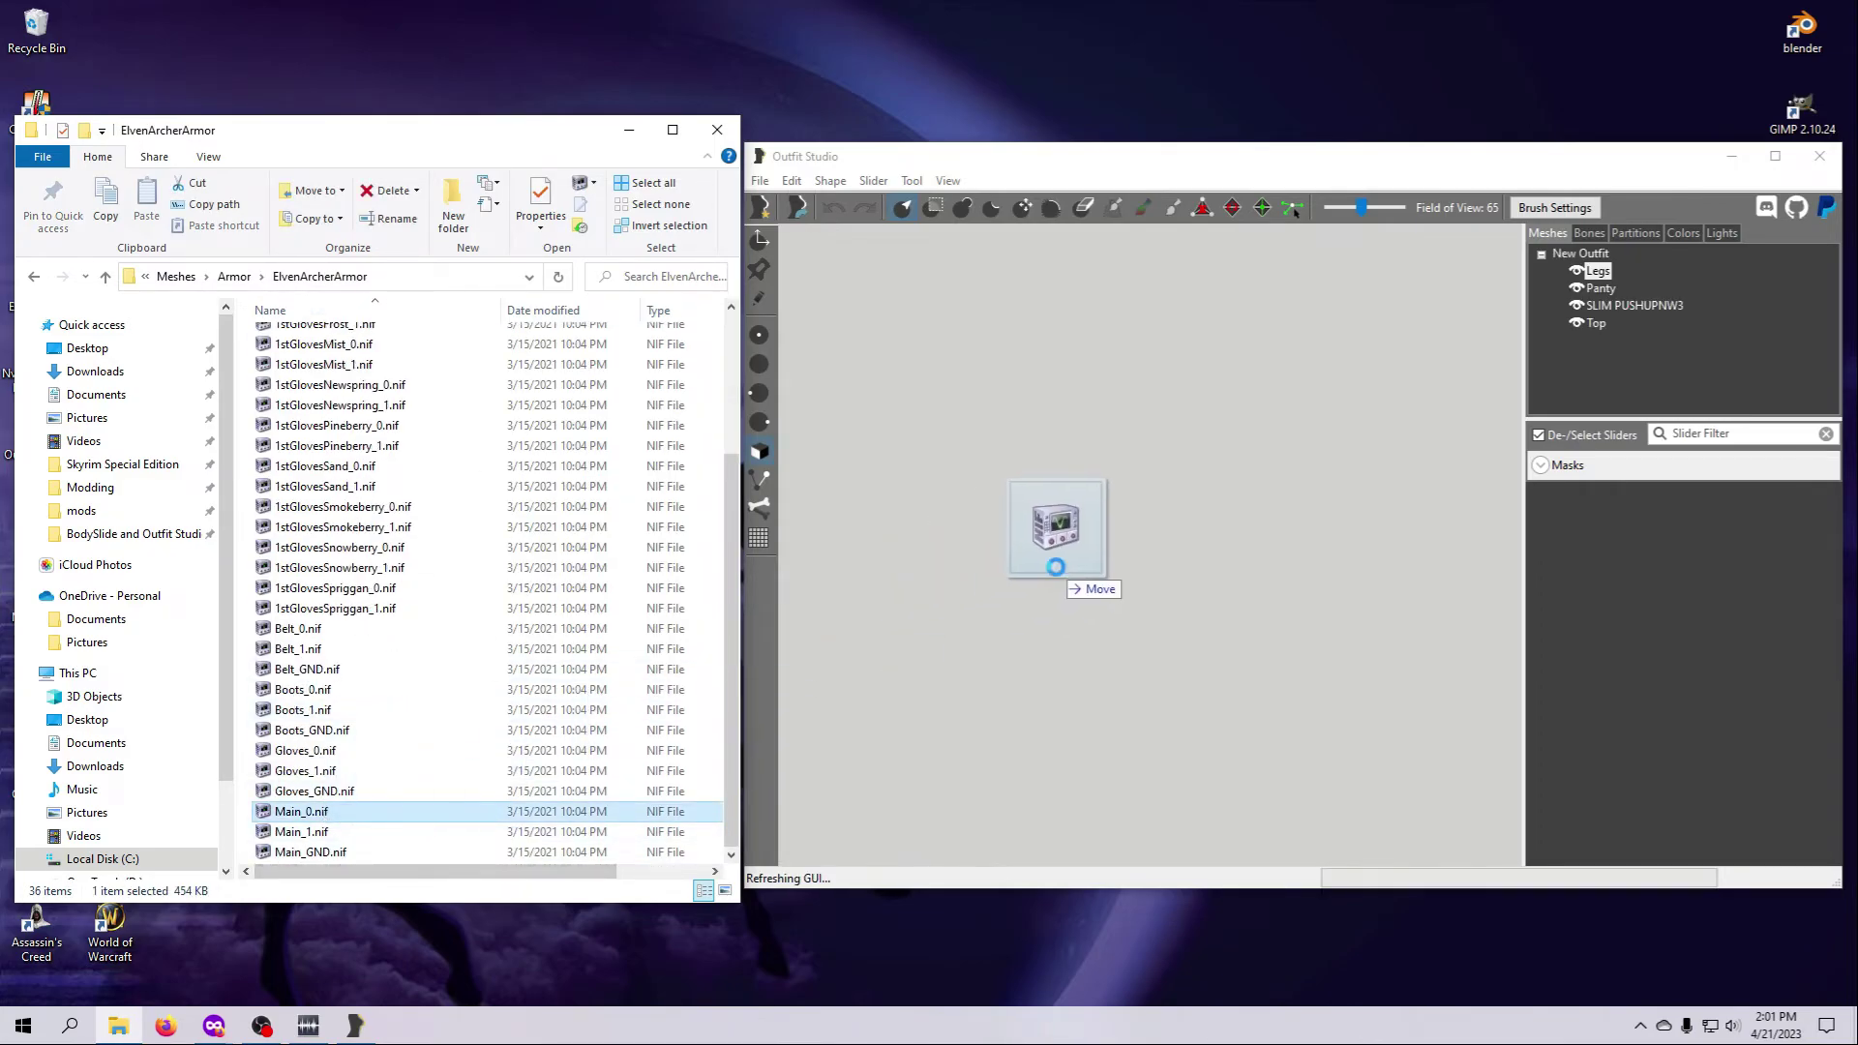
# Inspect the loaded armor mesh's textures up close, including the legs and lower edge, and look over the whole outfit
pyautogui.click(1164, 595)
pyautogui.scroll(4, 1144, 661)
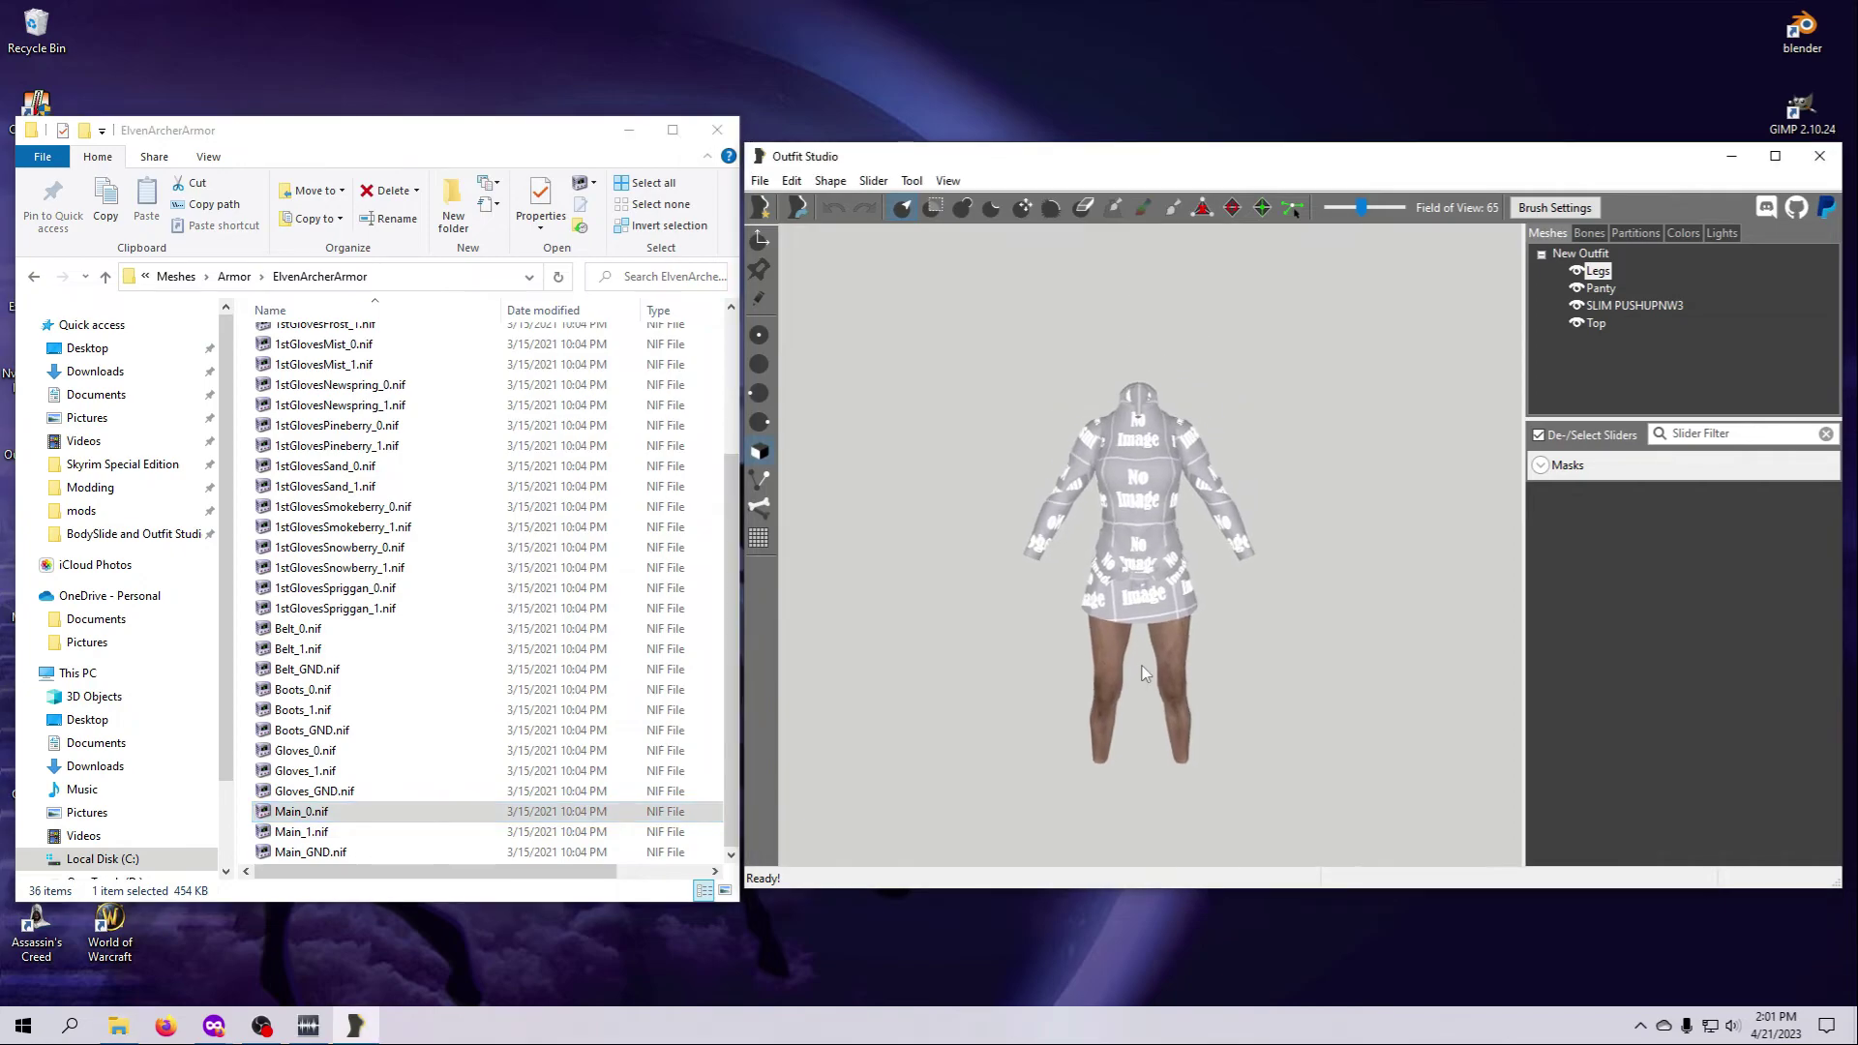
pyautogui.scroll(3, 1142, 662)
pyautogui.moveTo(1143, 667); pyautogui.dragTo(1142, 502)
pyautogui.moveTo(1217, 654); pyautogui.dragTo(1181, 678)
pyautogui.scroll(5, 1181, 693)
pyautogui.moveTo(1214, 749); pyautogui.dragTo(1293, 734)
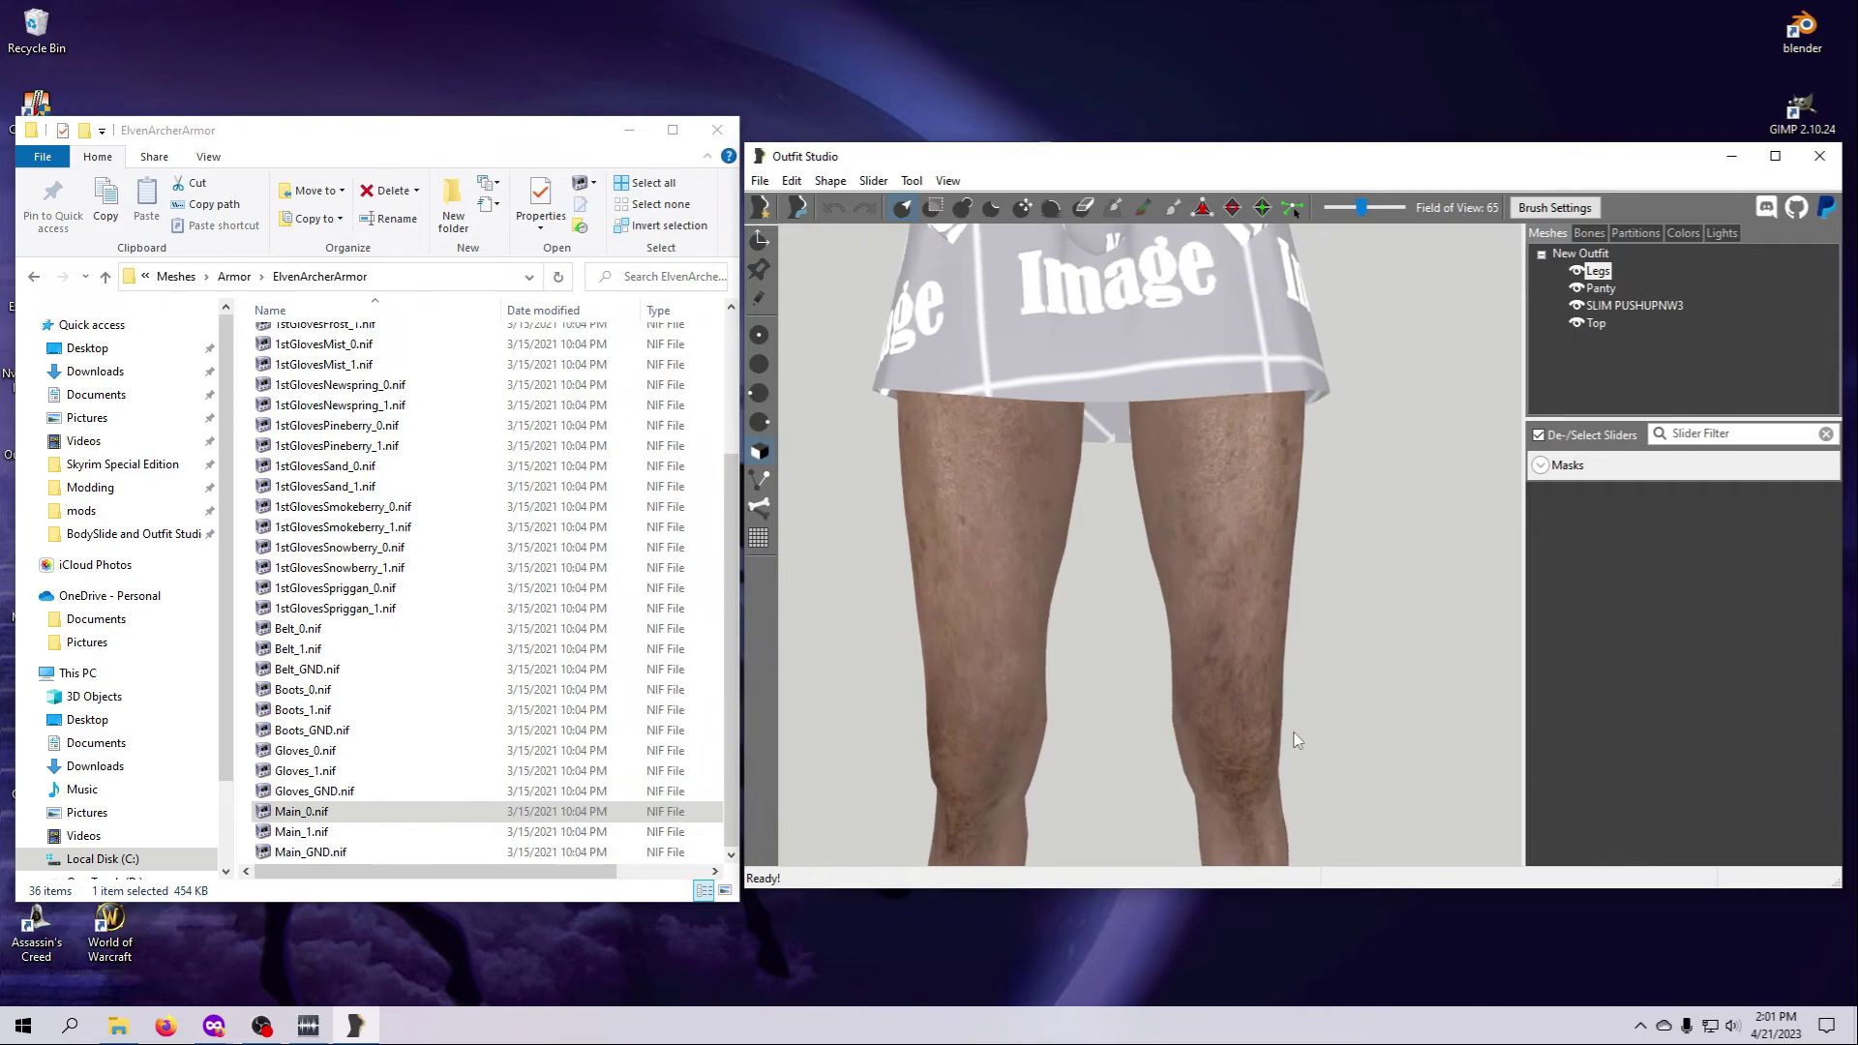
pyautogui.scroll(-3, 1171, 709)
pyautogui.moveTo(1172, 712)
pyautogui.mouseDown()
pyautogui.moveTo(1311, 706)
pyautogui.moveTo(1003, 707)
pyautogui.moveTo(1169, 701)
pyautogui.mouseUp()
pyautogui.scroll(3, 1160, 706)
pyautogui.scroll(-6, 1158, 705)
pyautogui.moveTo(1148, 540); pyautogui.dragTo(1260, 680)
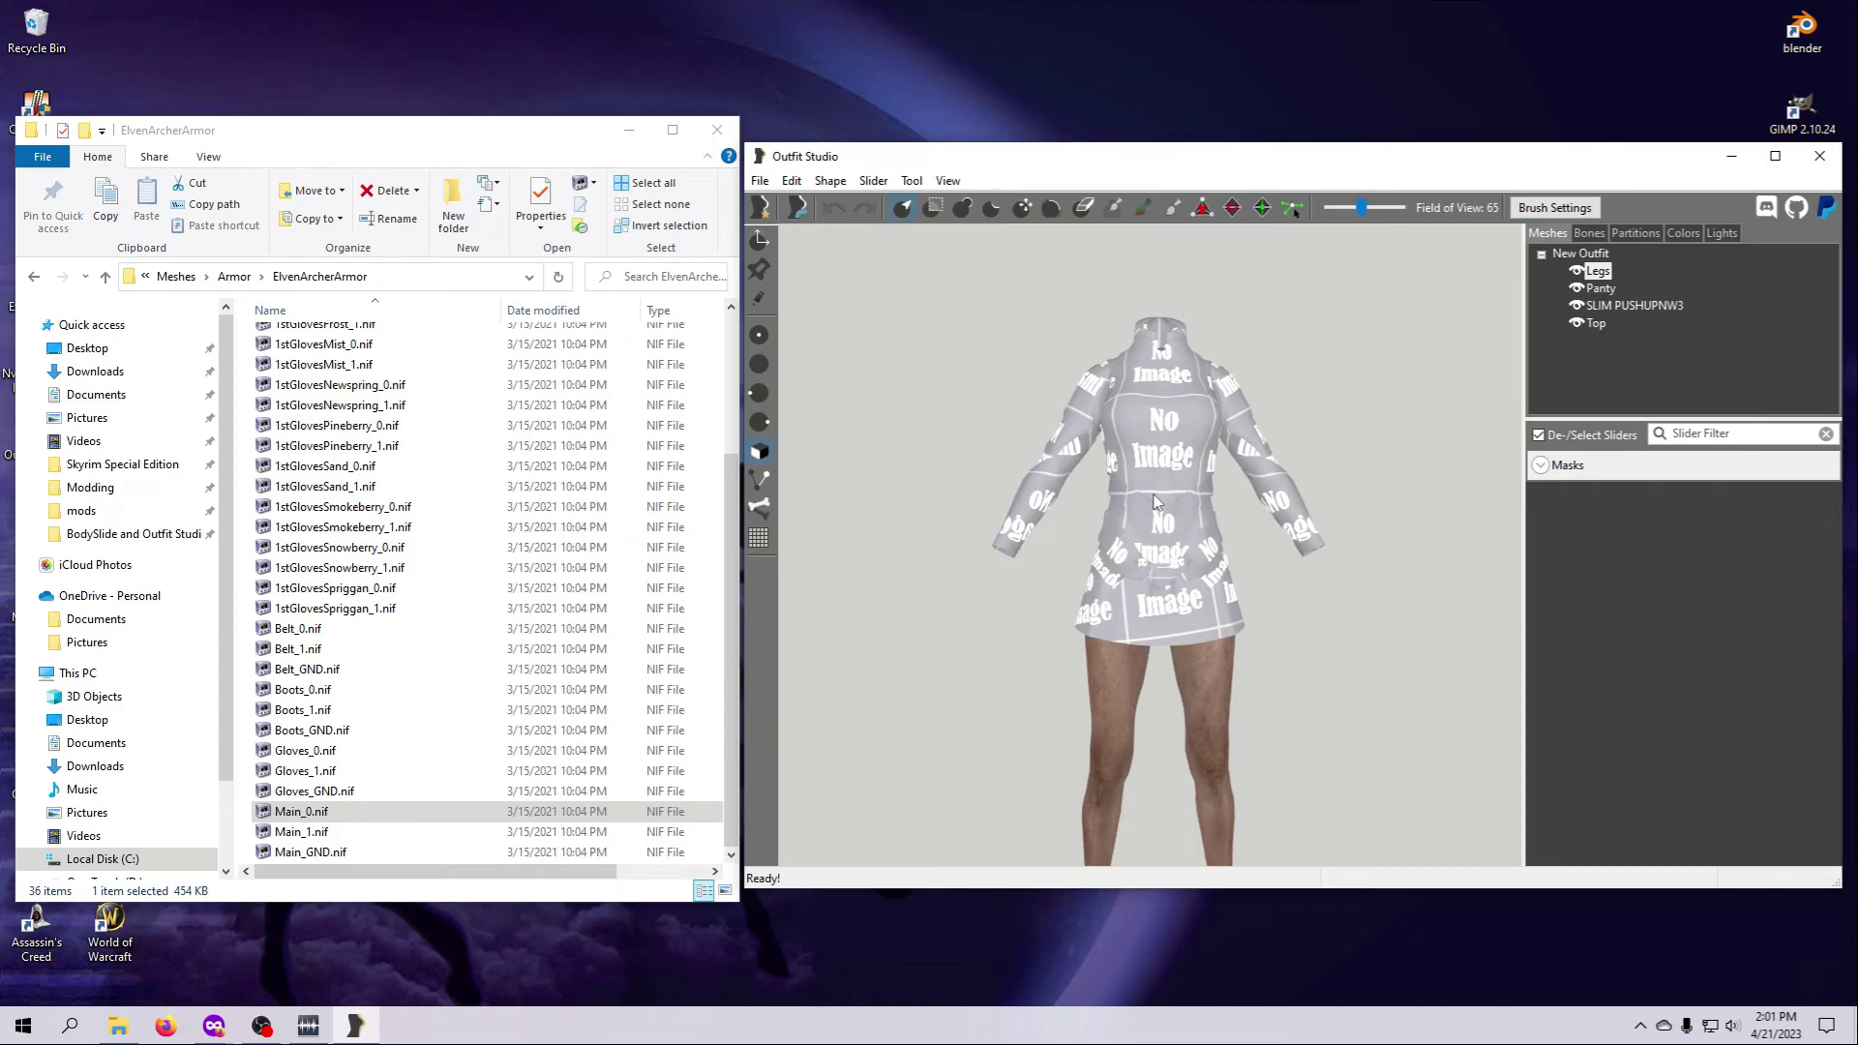
# Close the directly launched Outfit Studio and run OutfitStudio x64 through Mod Organizer instead
pyautogui.click(1819, 156)
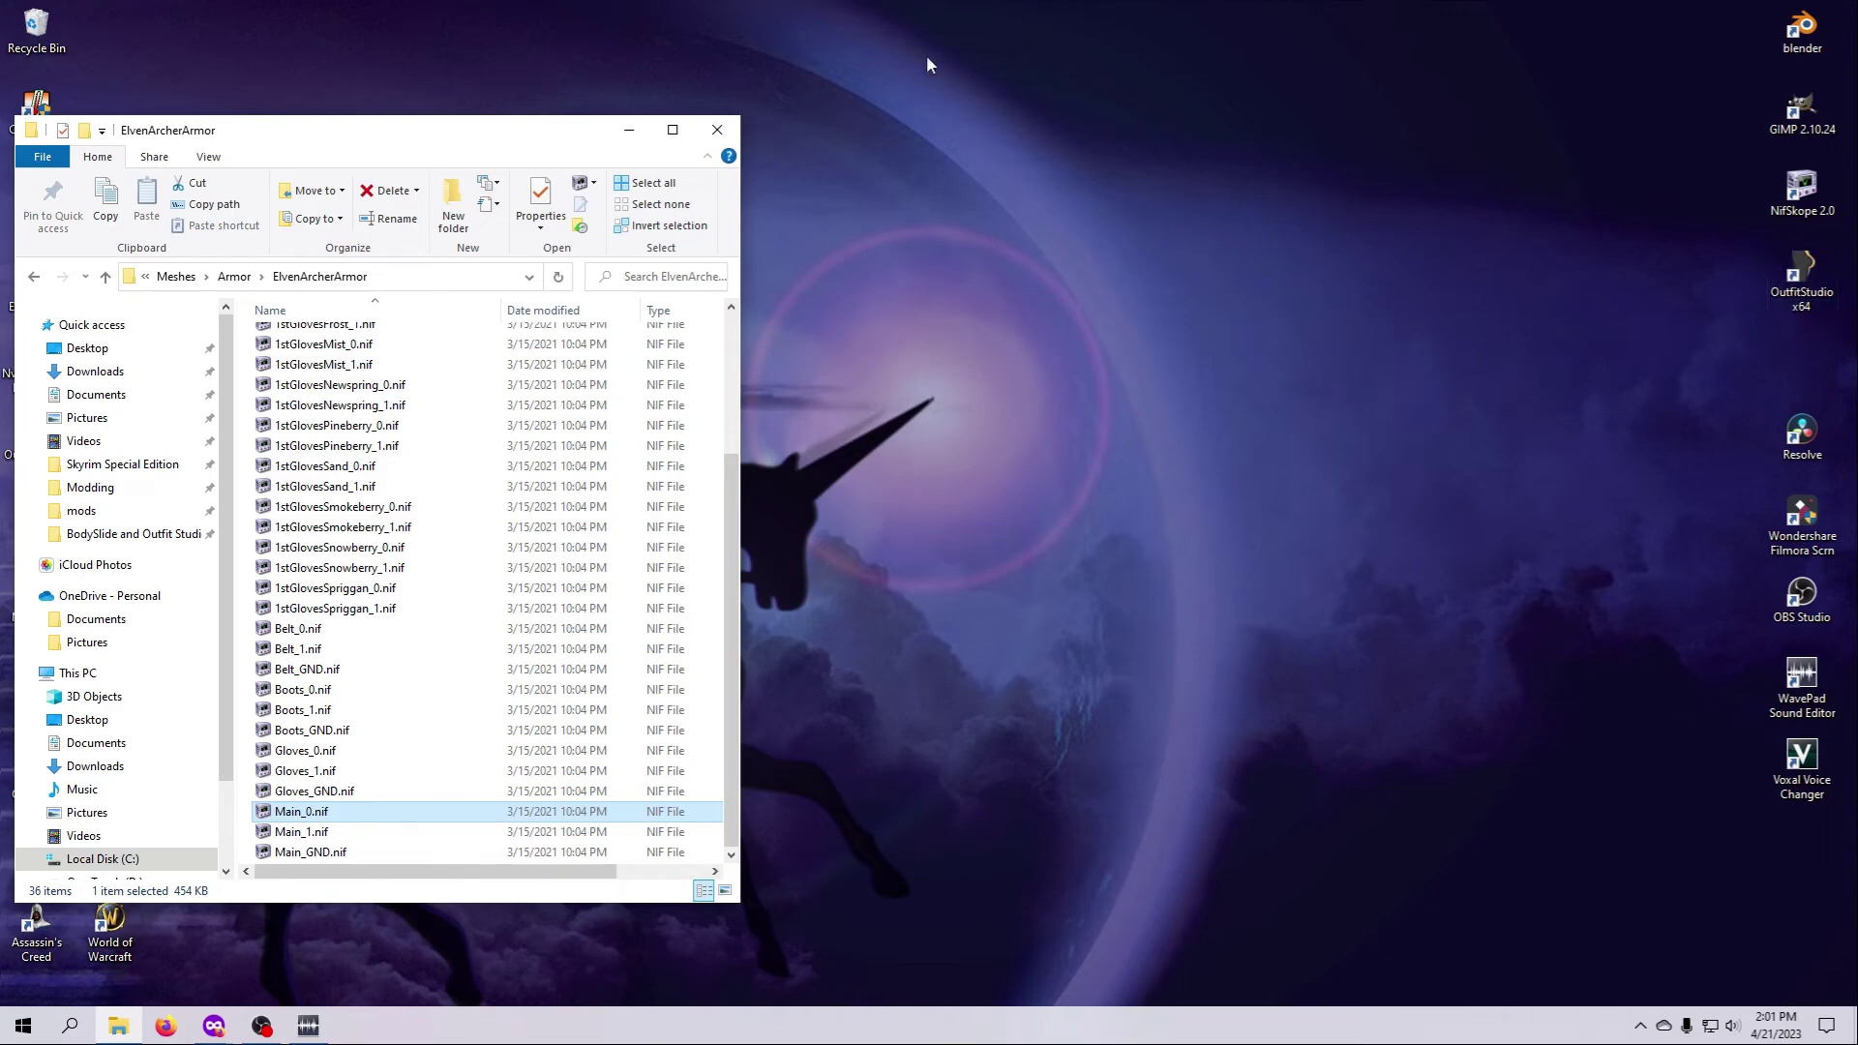
pyautogui.click(629, 133)
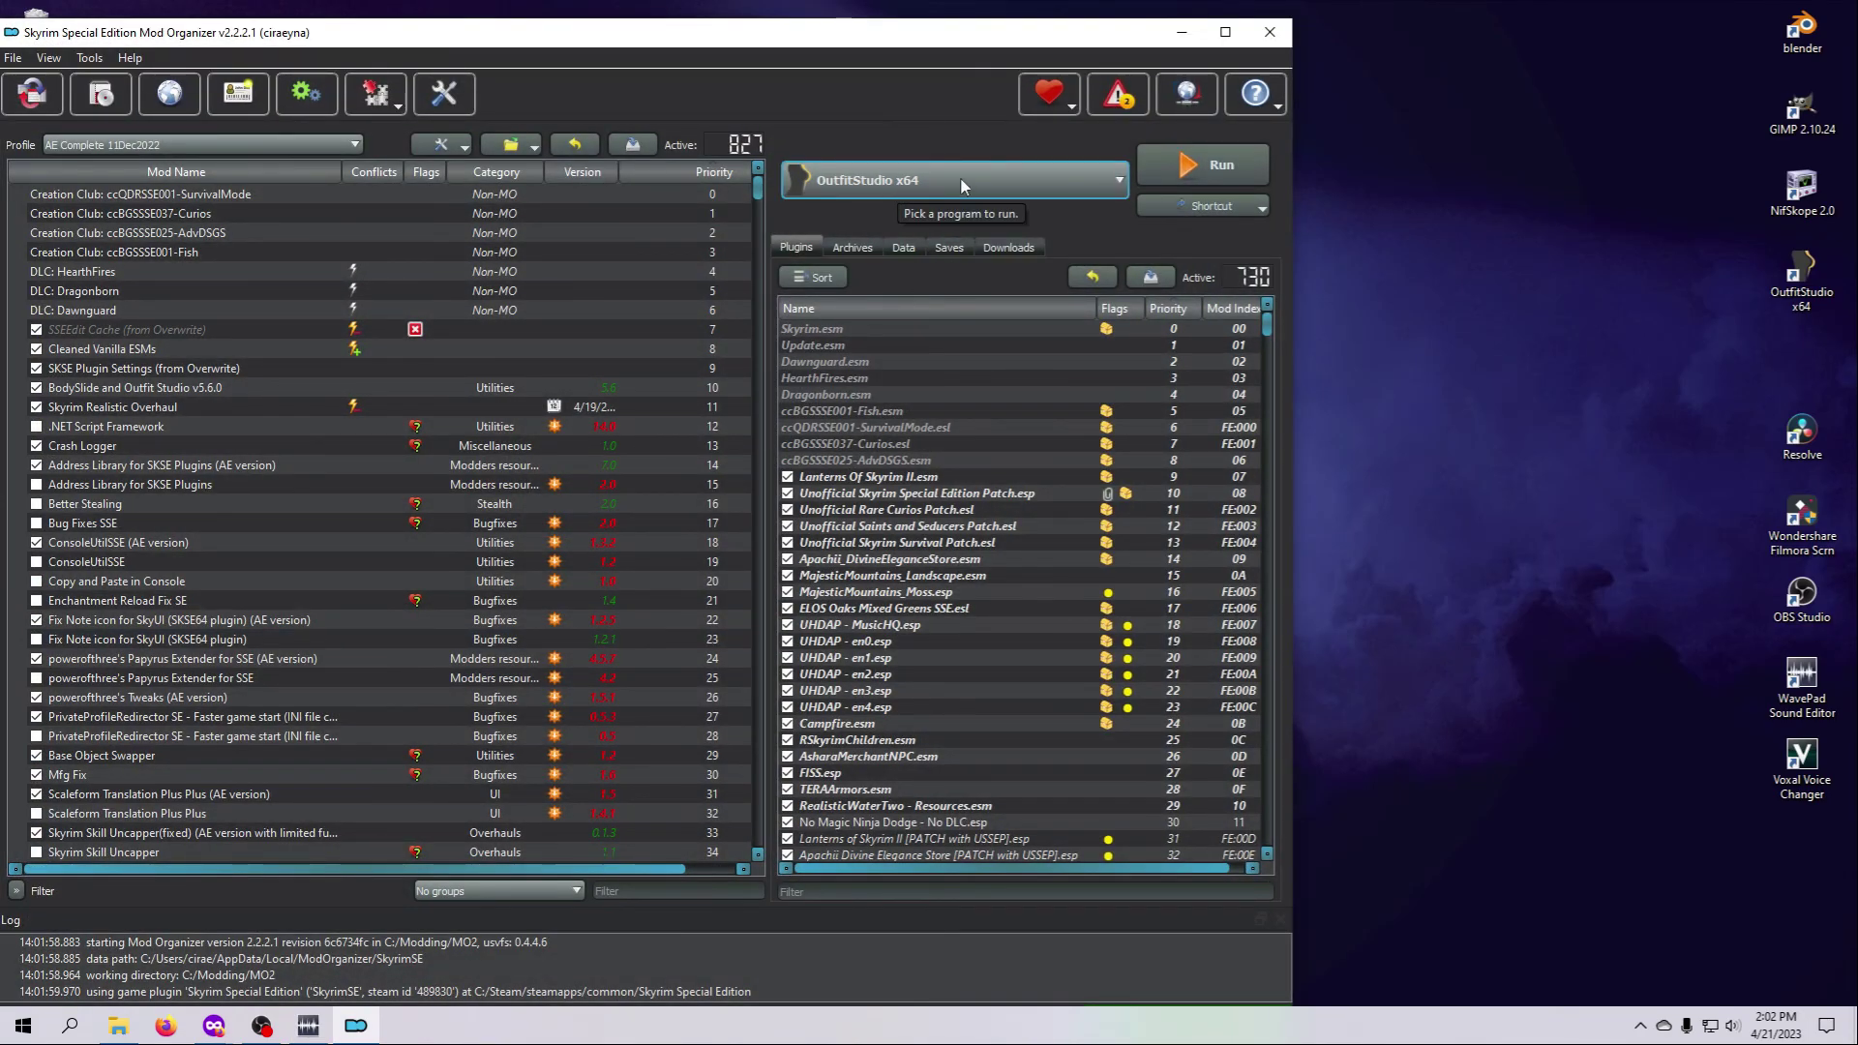
pyautogui.click(1205, 166)
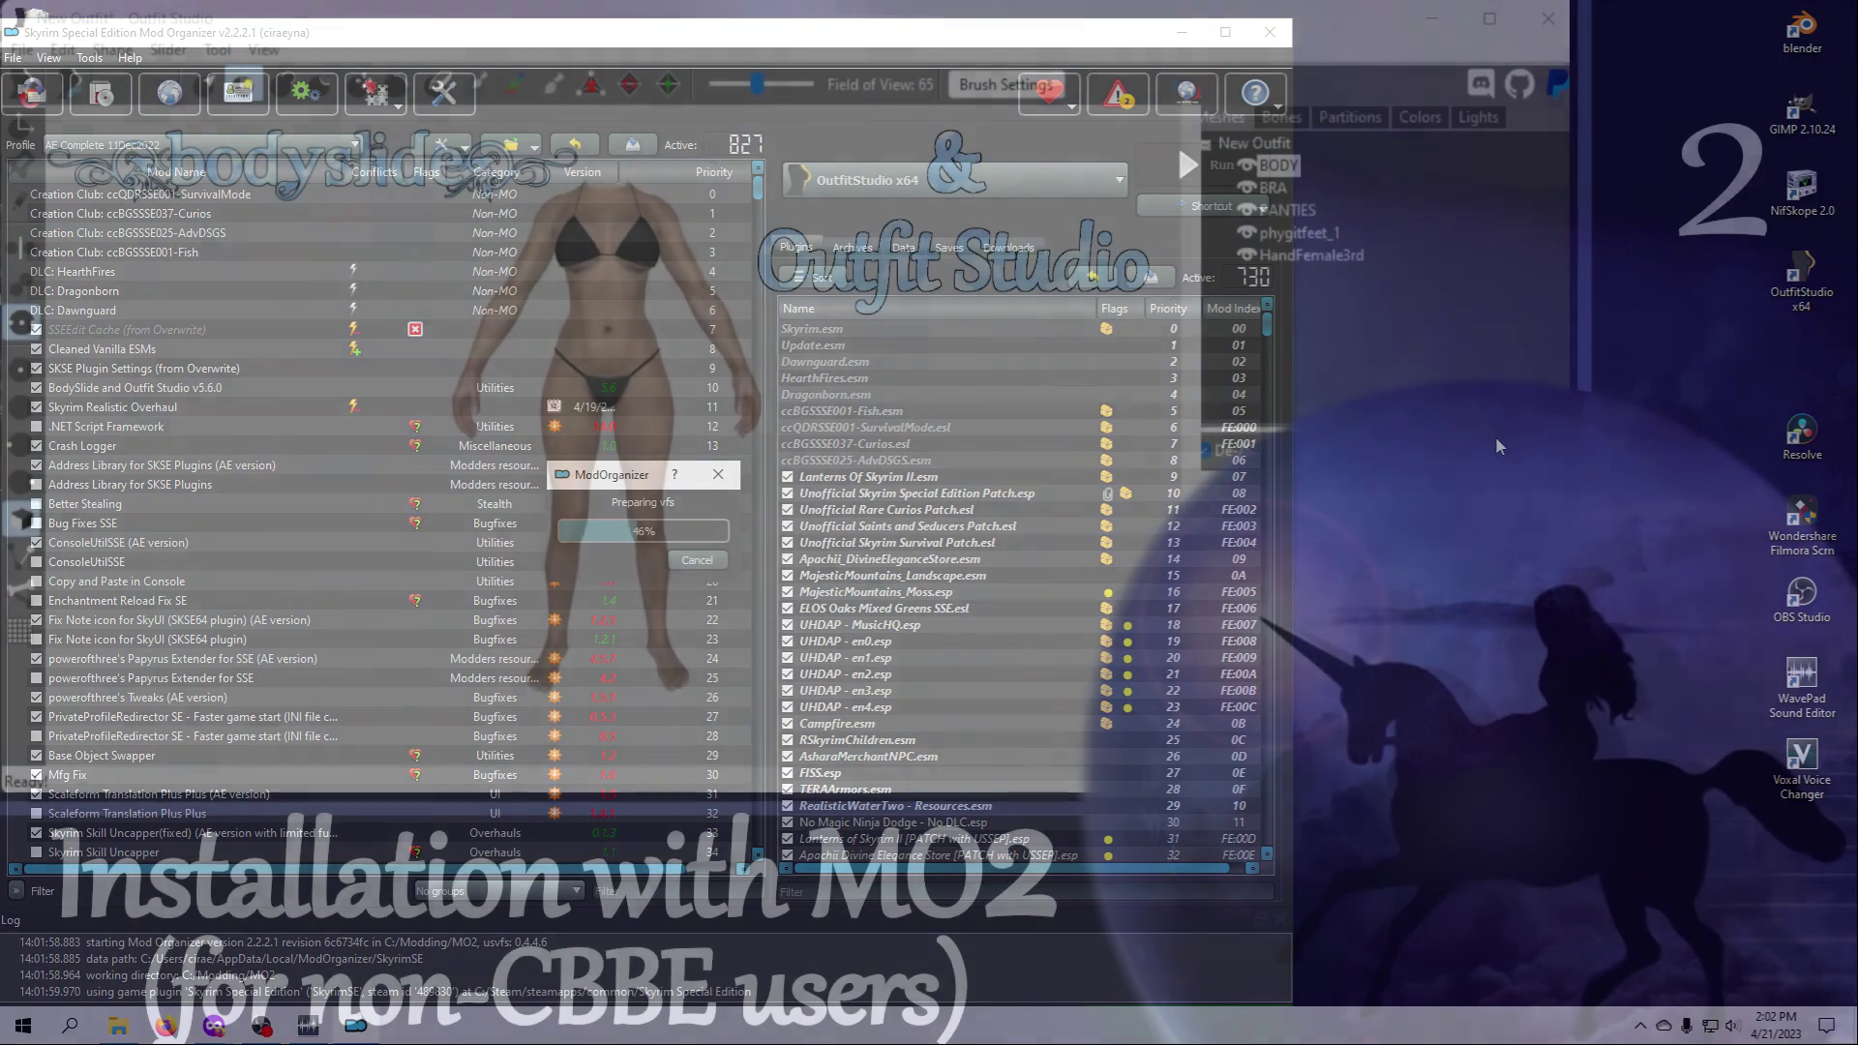